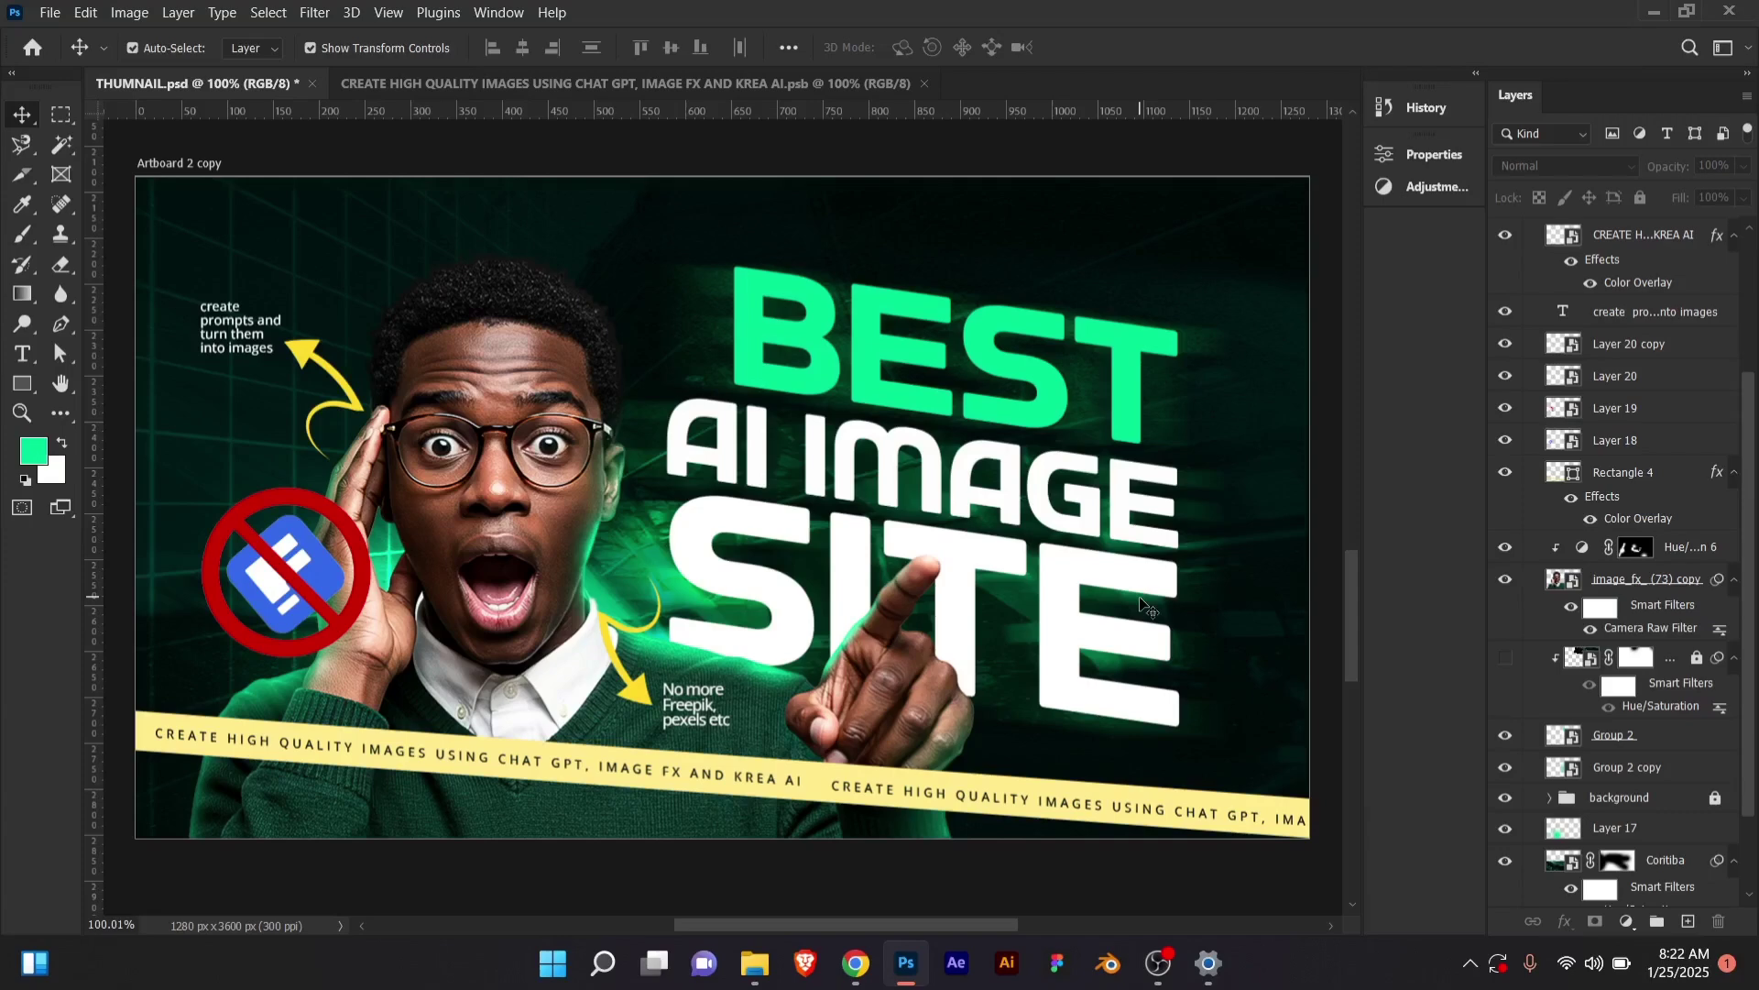
Switch to the ChatGPT conversation in Chrome and copy the last request, "create a prompt for an image of a truck carrying a house".
{"action": "left_click", "coordinate": [856, 962]}
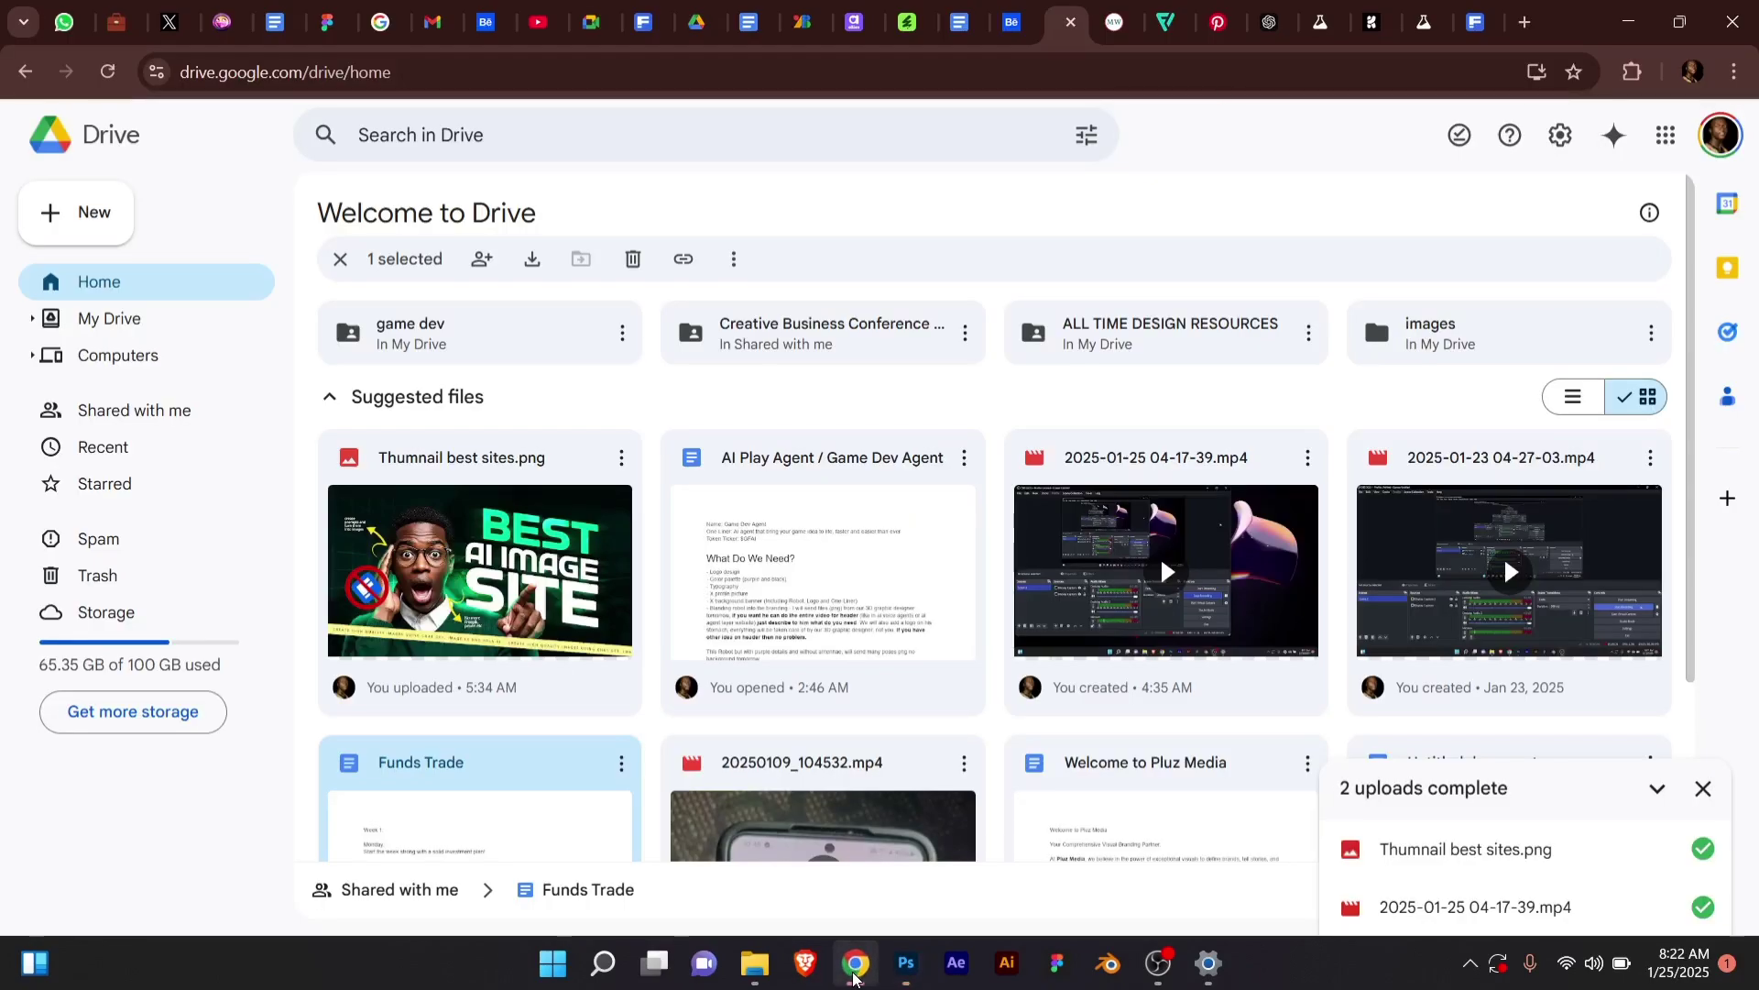
{"action": "left_click", "coordinate": [1264, 20]}
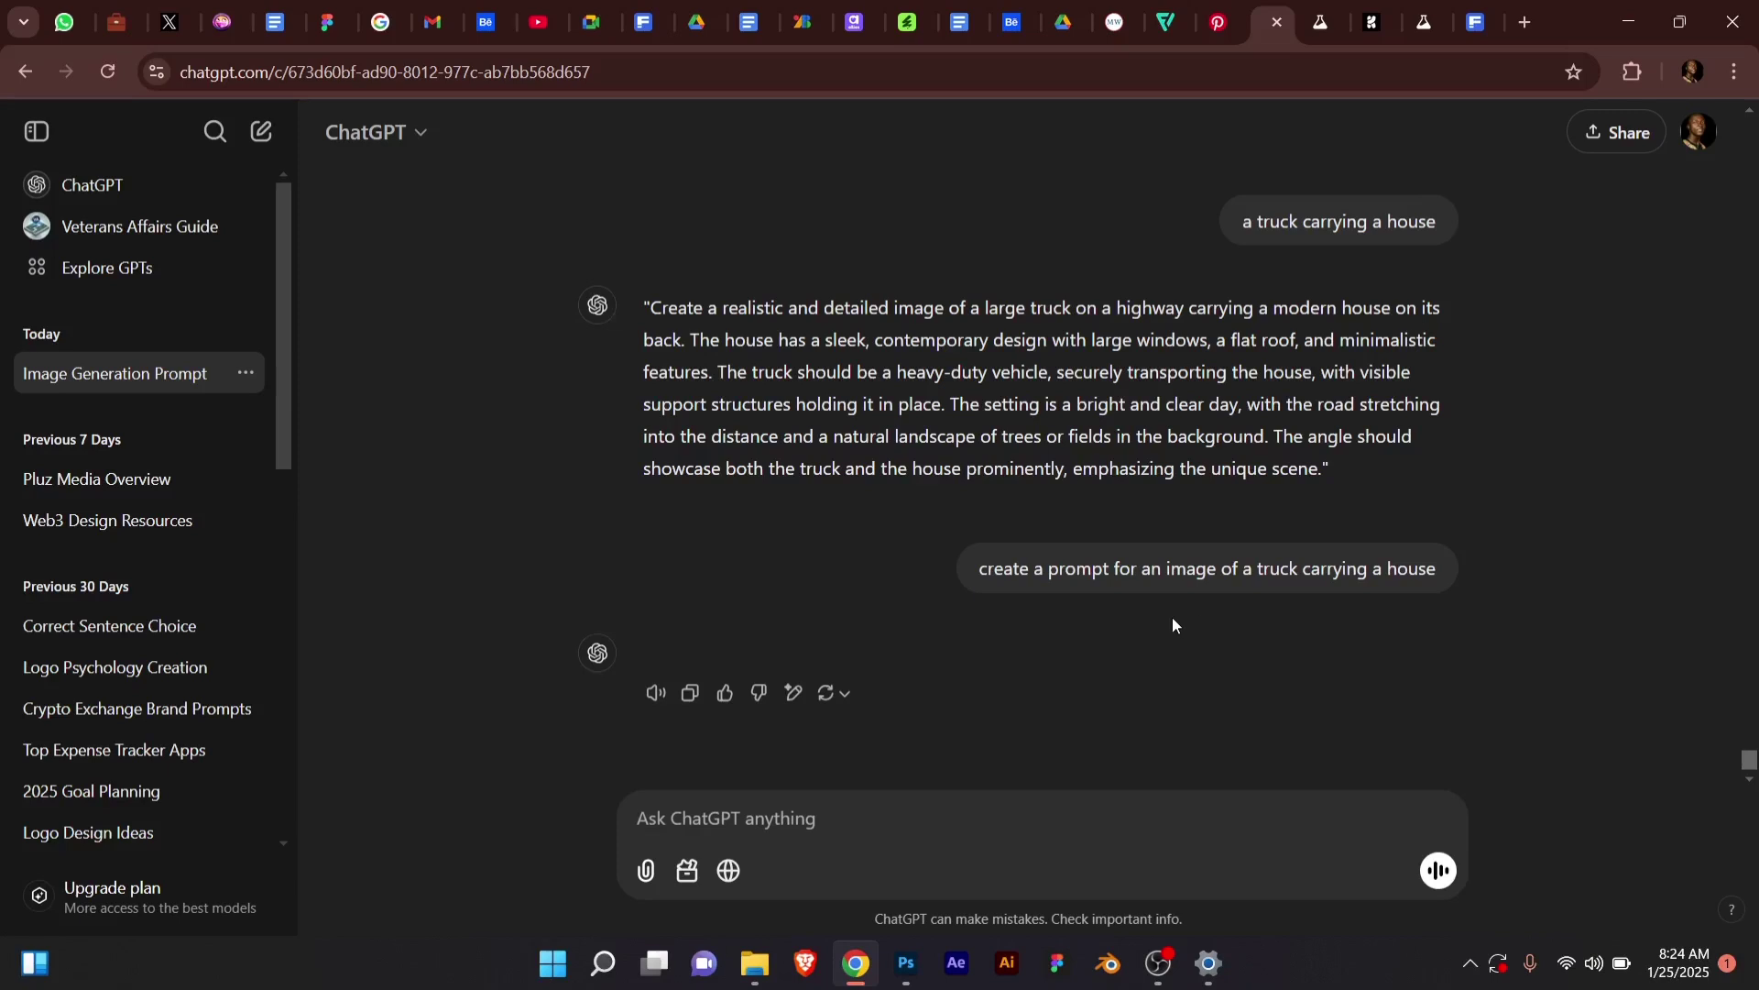
{"action": "left_click_drag", "start_coordinate": [989, 575], "coordinate": [1436, 570]}
{"action": "right_click", "coordinate": [987, 576]}
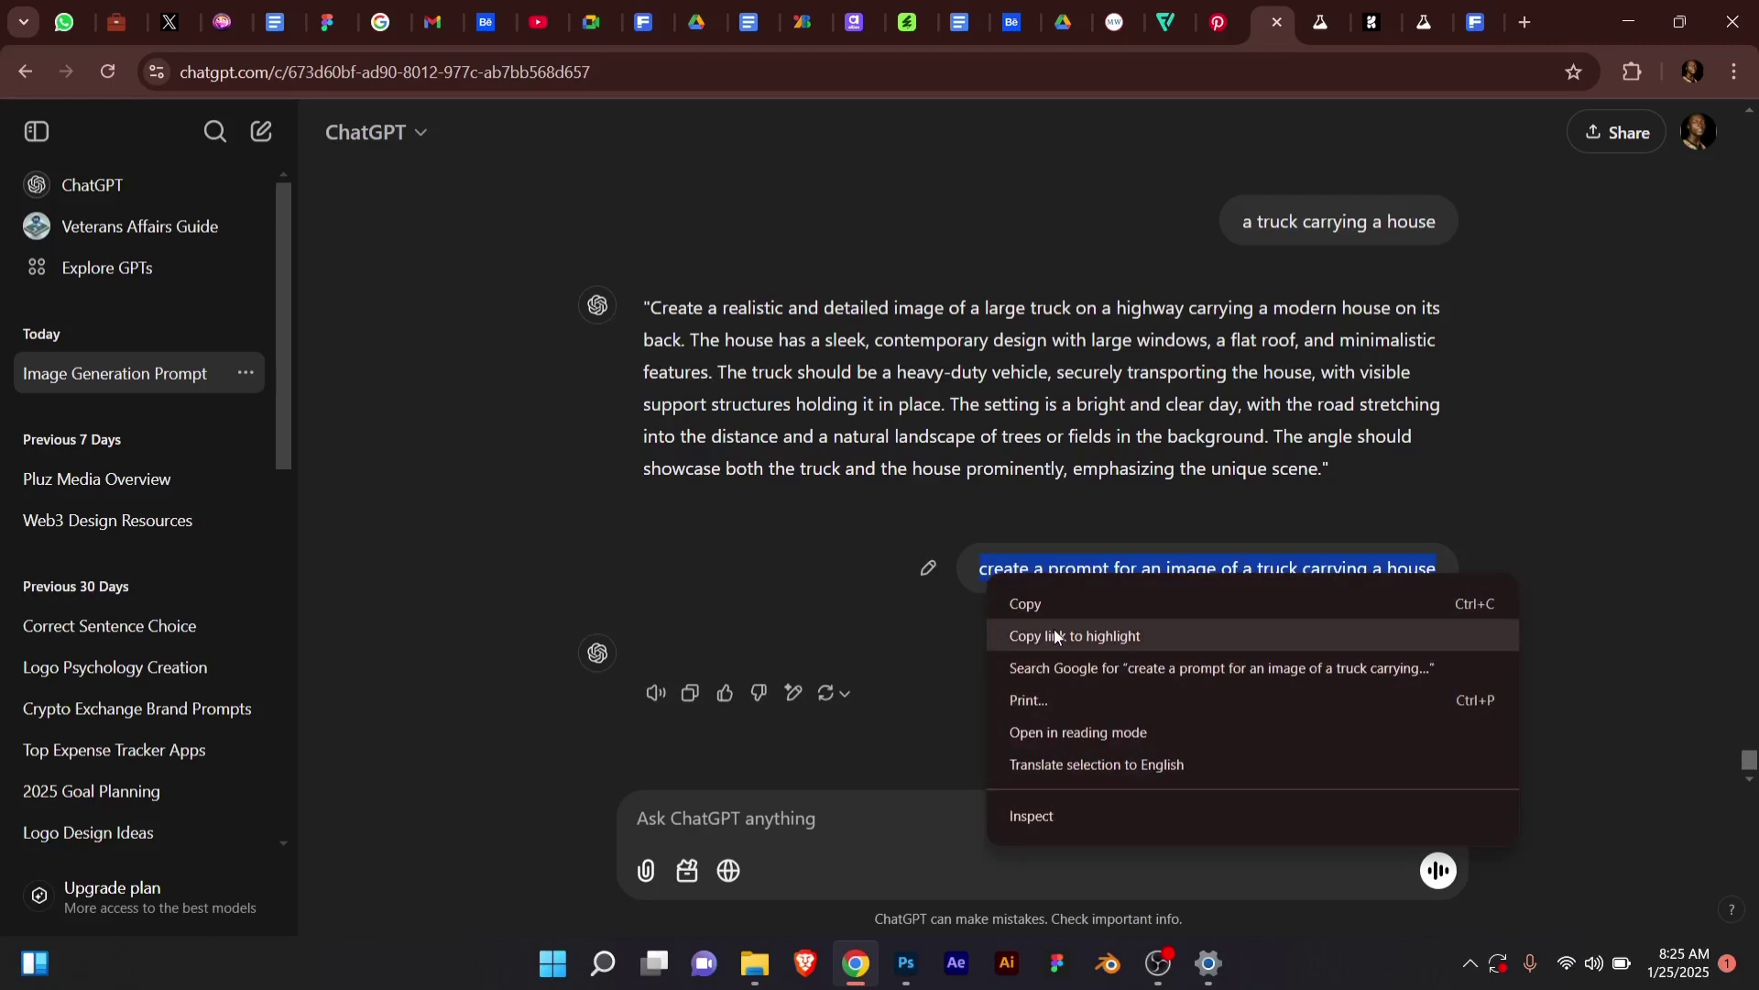
{"action": "left_click", "coordinate": [1054, 603]}
{"action": "left_click", "coordinate": [989, 592]}
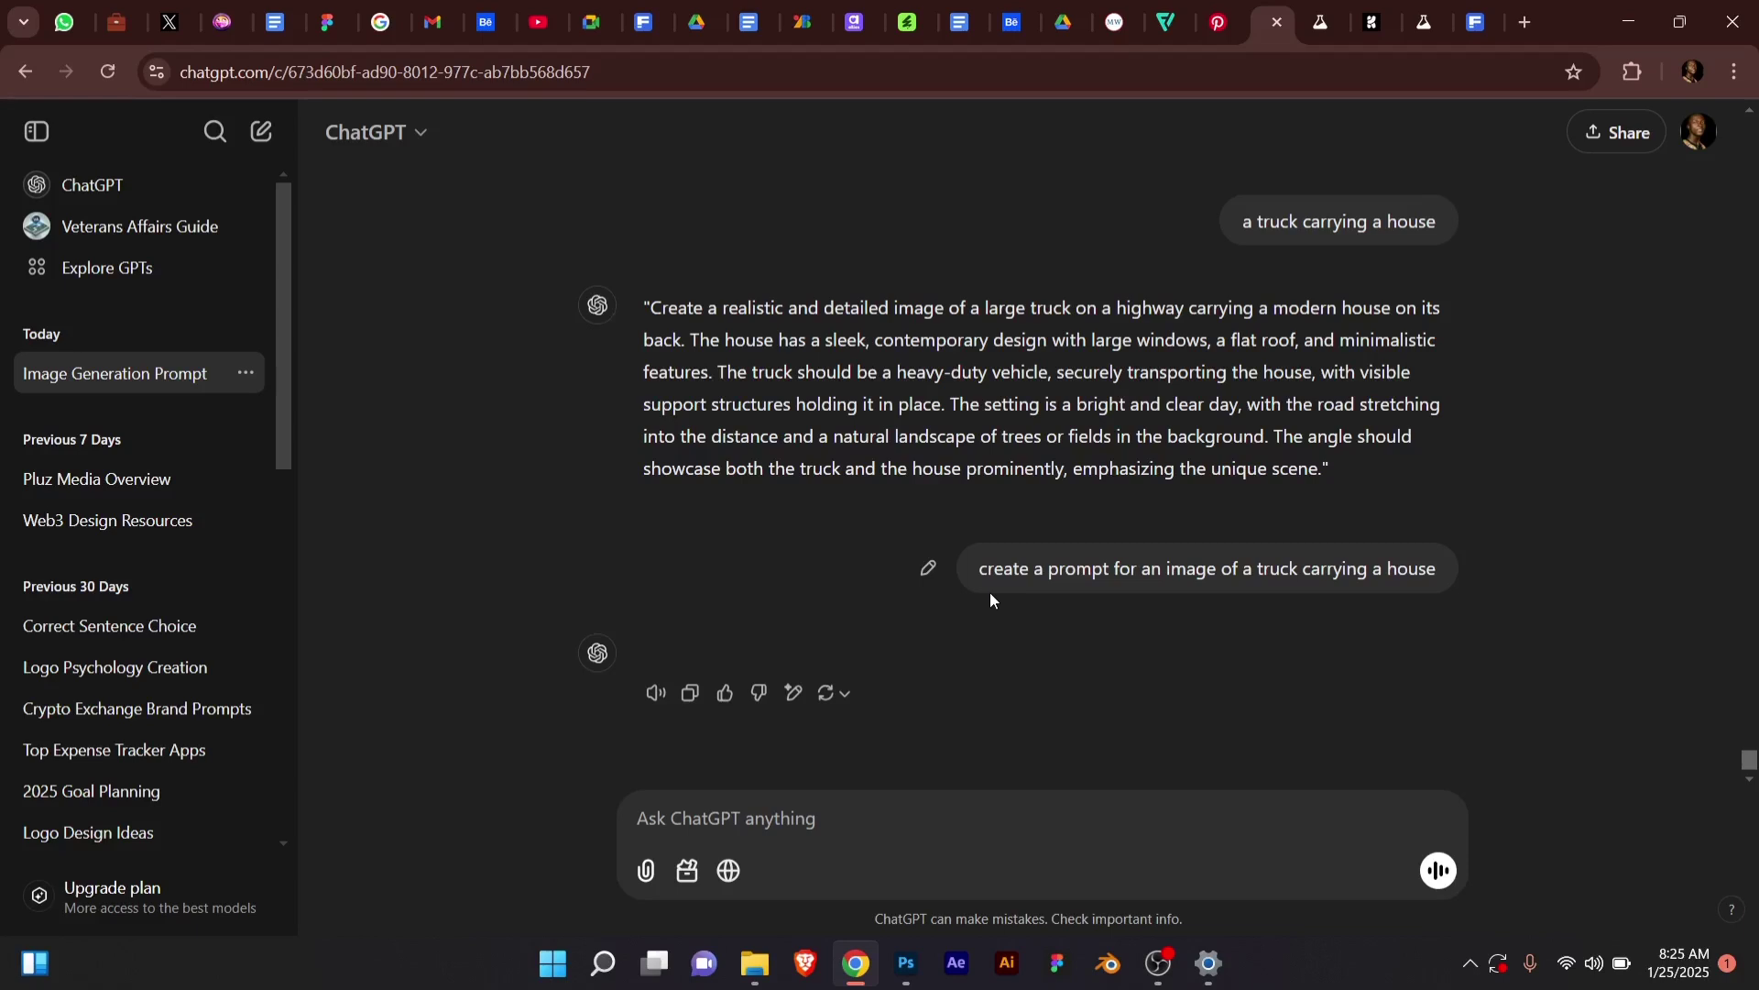
Copy the unanswered truck-carrying-a-house request again and resubmit it as a new message.
{"action": "triple_click", "coordinate": [1024, 562]}
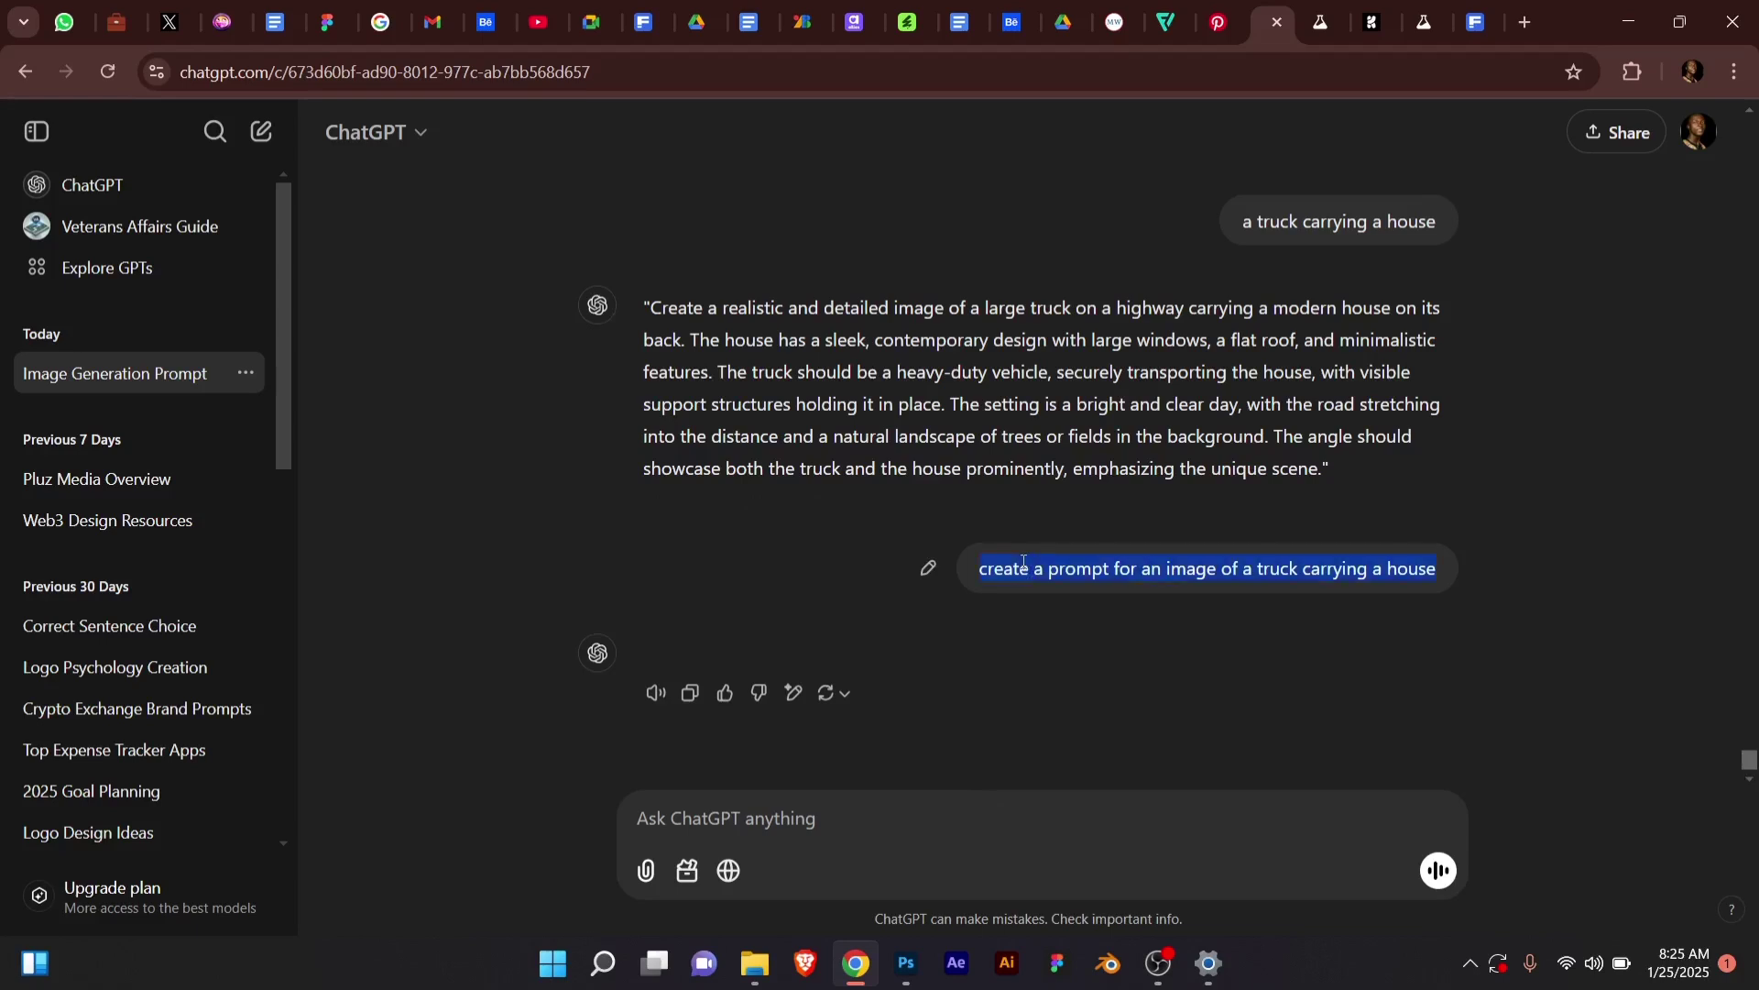
{"action": "right_click", "coordinate": [1055, 567]}
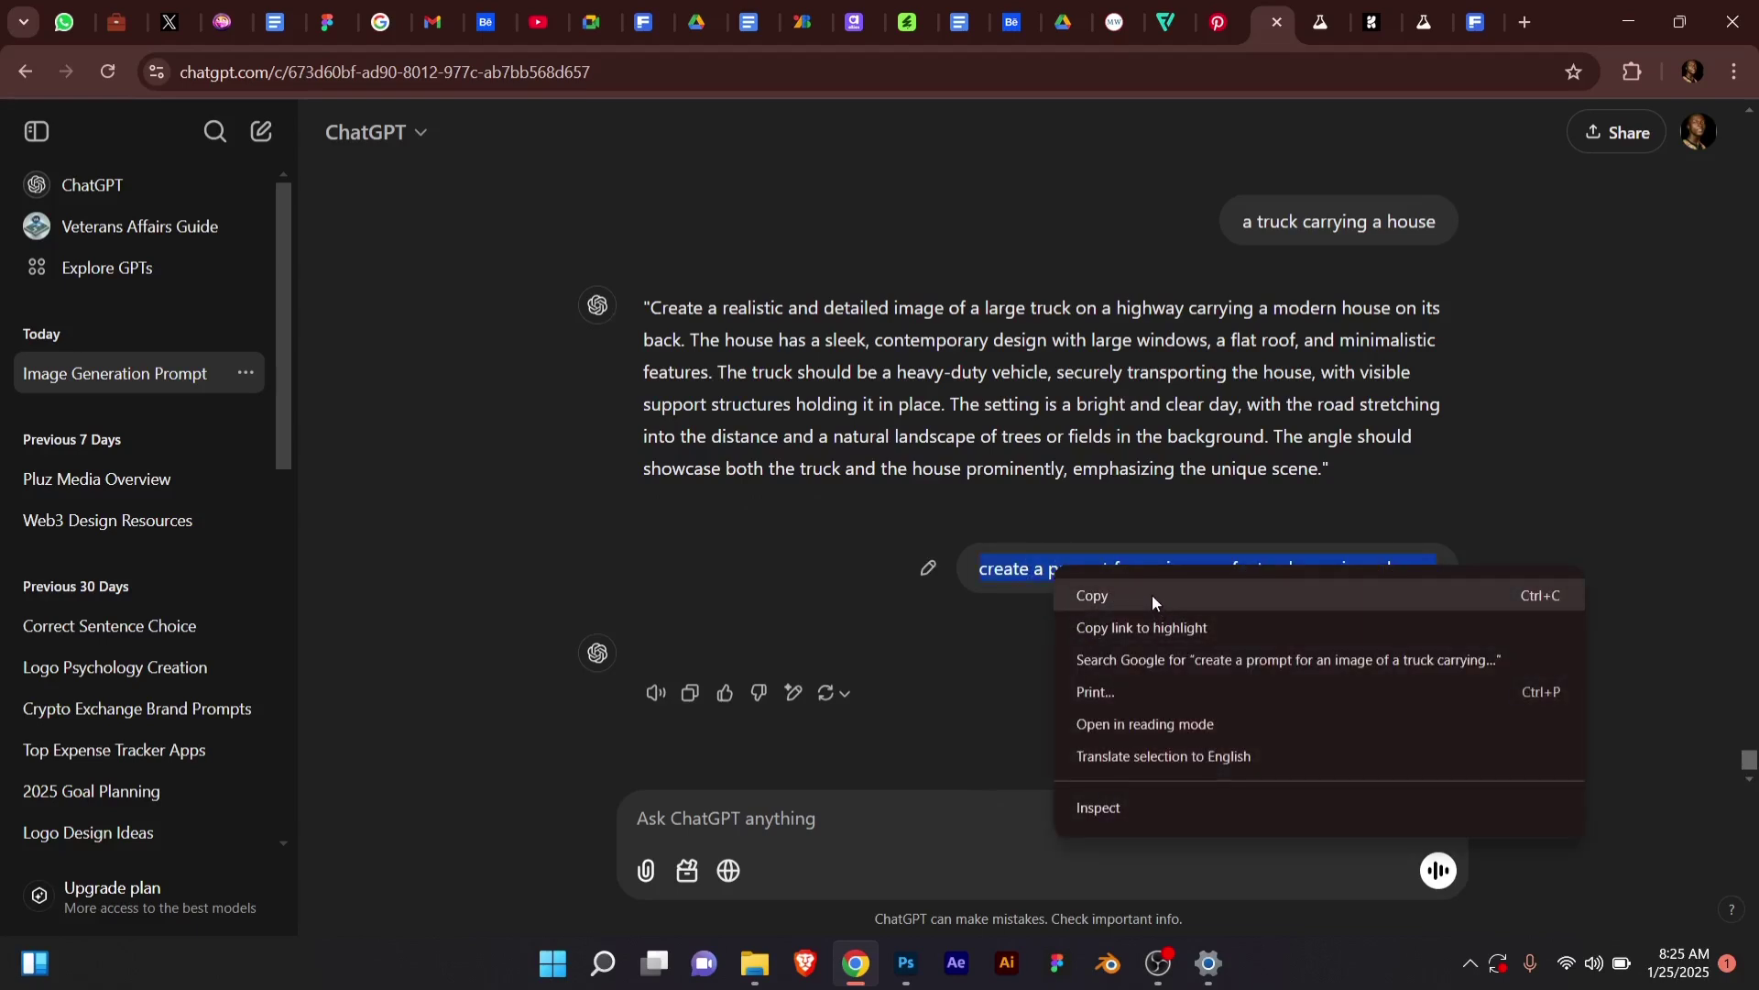
{"action": "left_click", "coordinate": [1151, 595]}
{"action": "left_click", "coordinate": [1081, 554]}
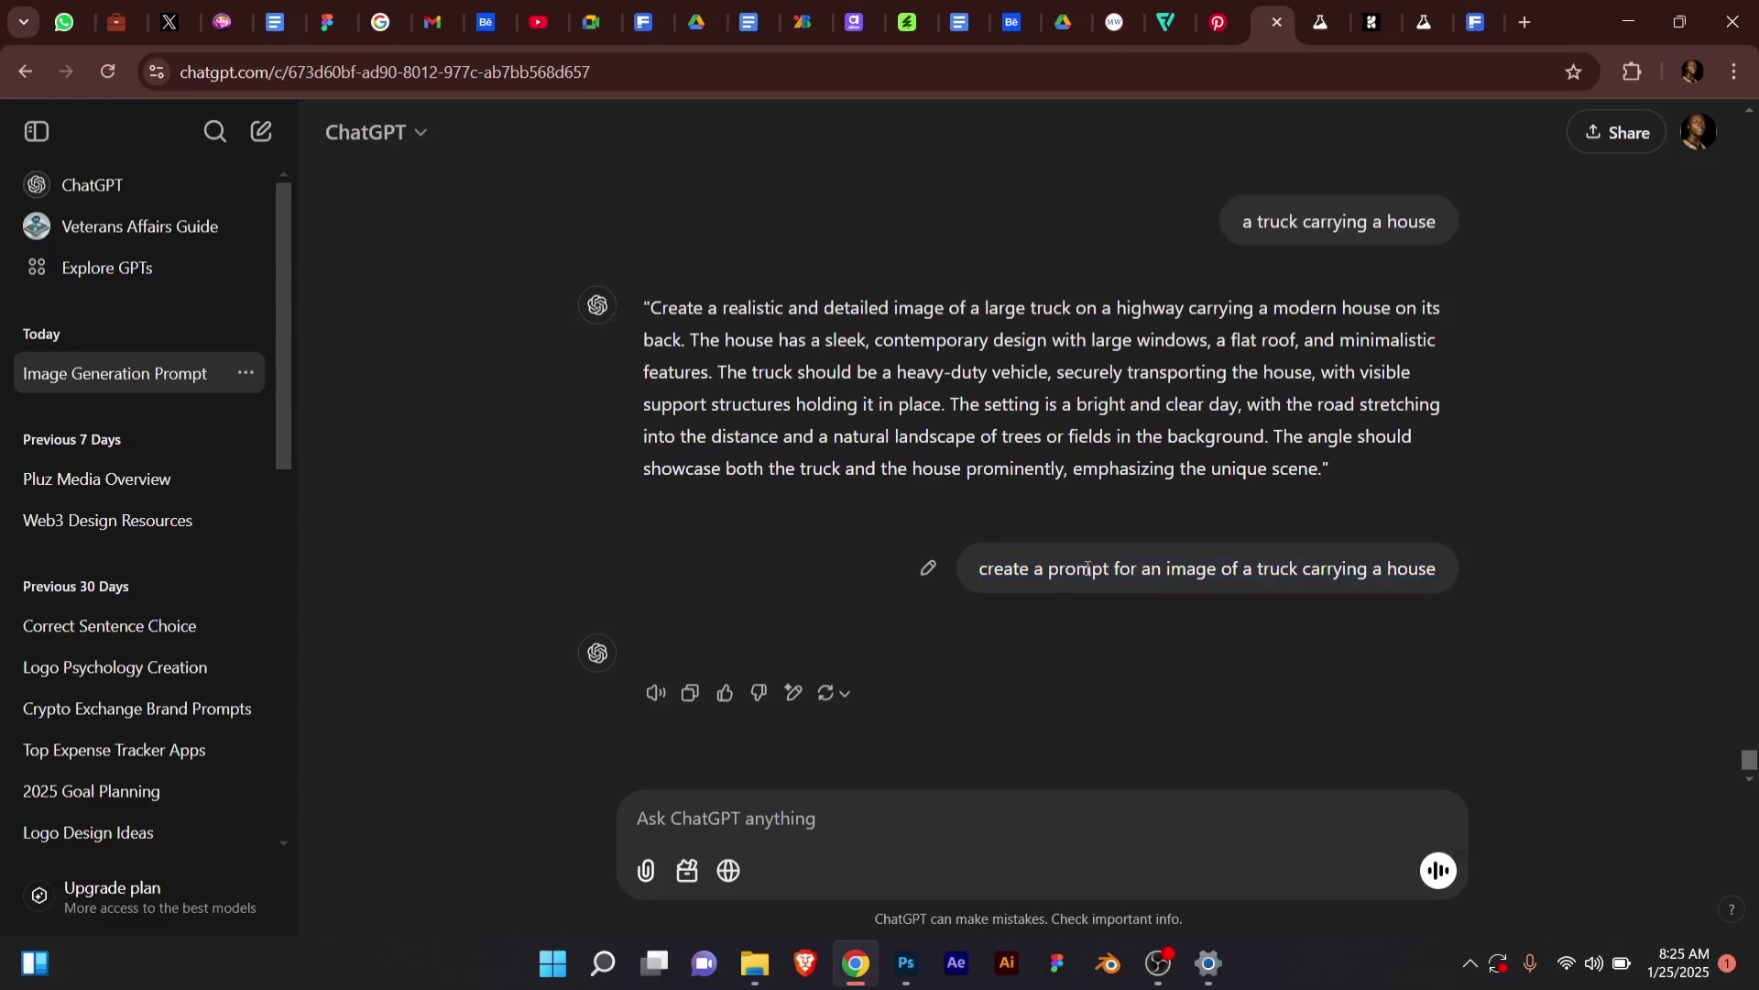
{"action": "left_click_drag", "start_coordinate": [1112, 574], "coordinate": [1006, 577]}
{"action": "left_click", "coordinate": [1006, 578]}
{"action": "key", "text": "ctrl+v"}
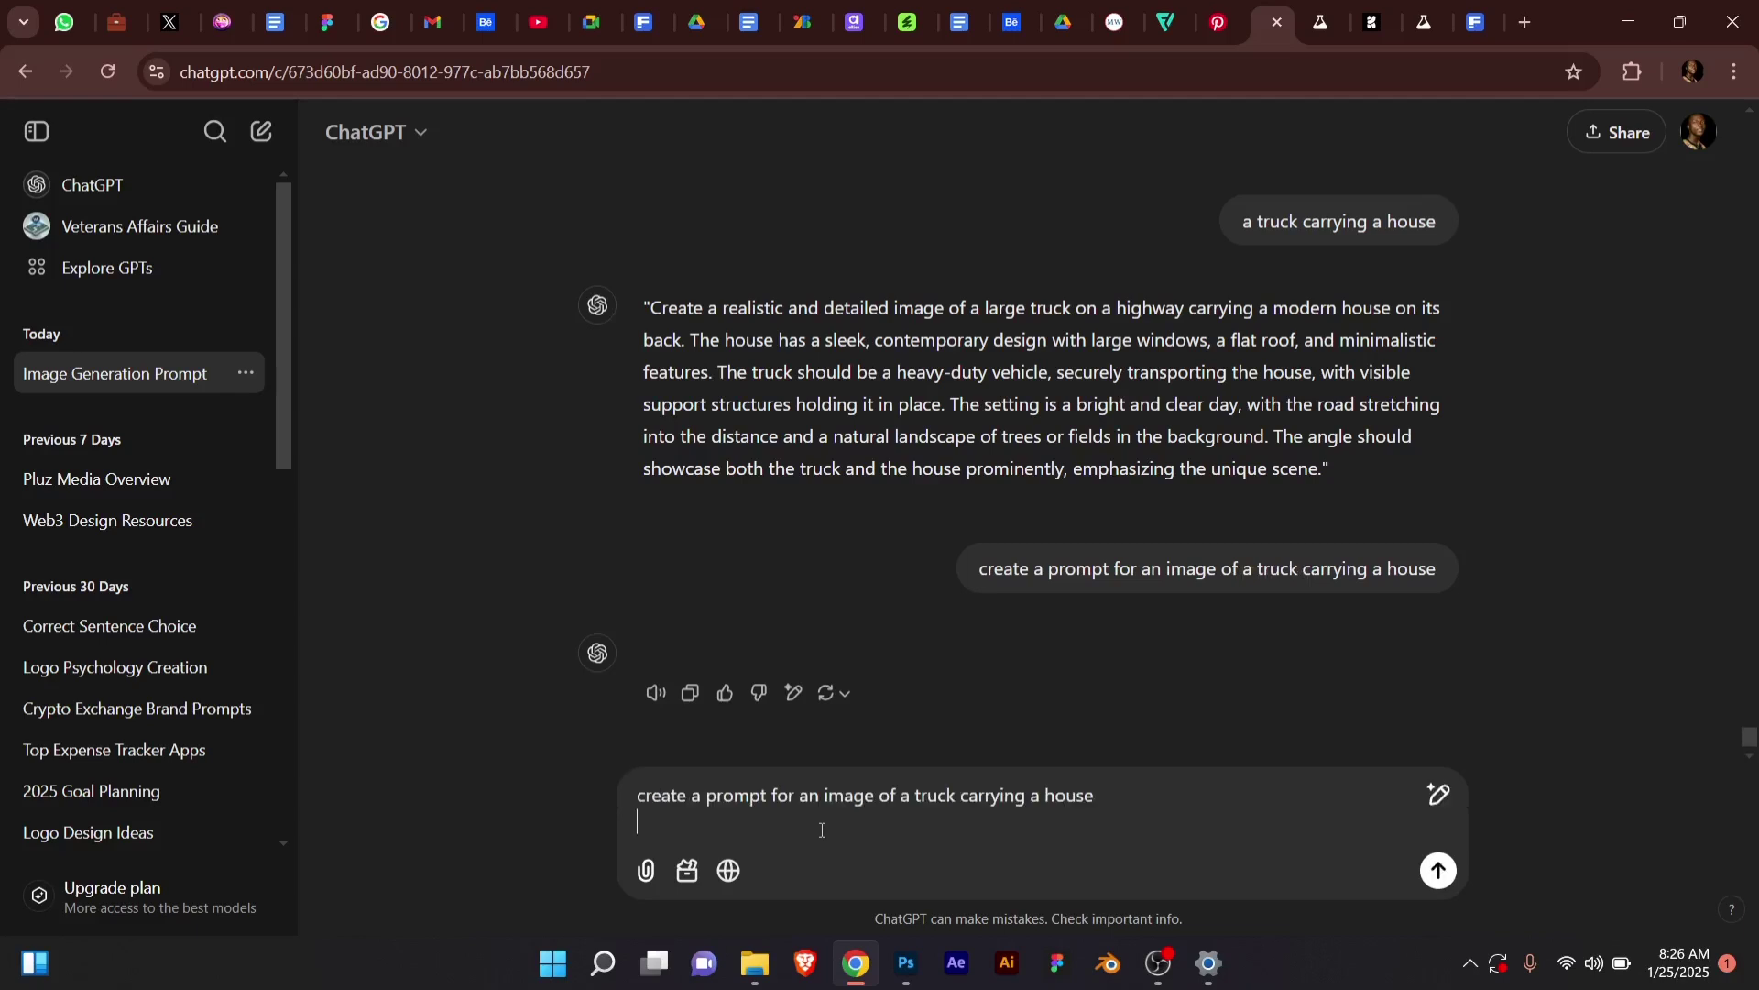
{"action": "left_click", "coordinate": [1445, 875]}
{"action": "key", "text": "Return"}
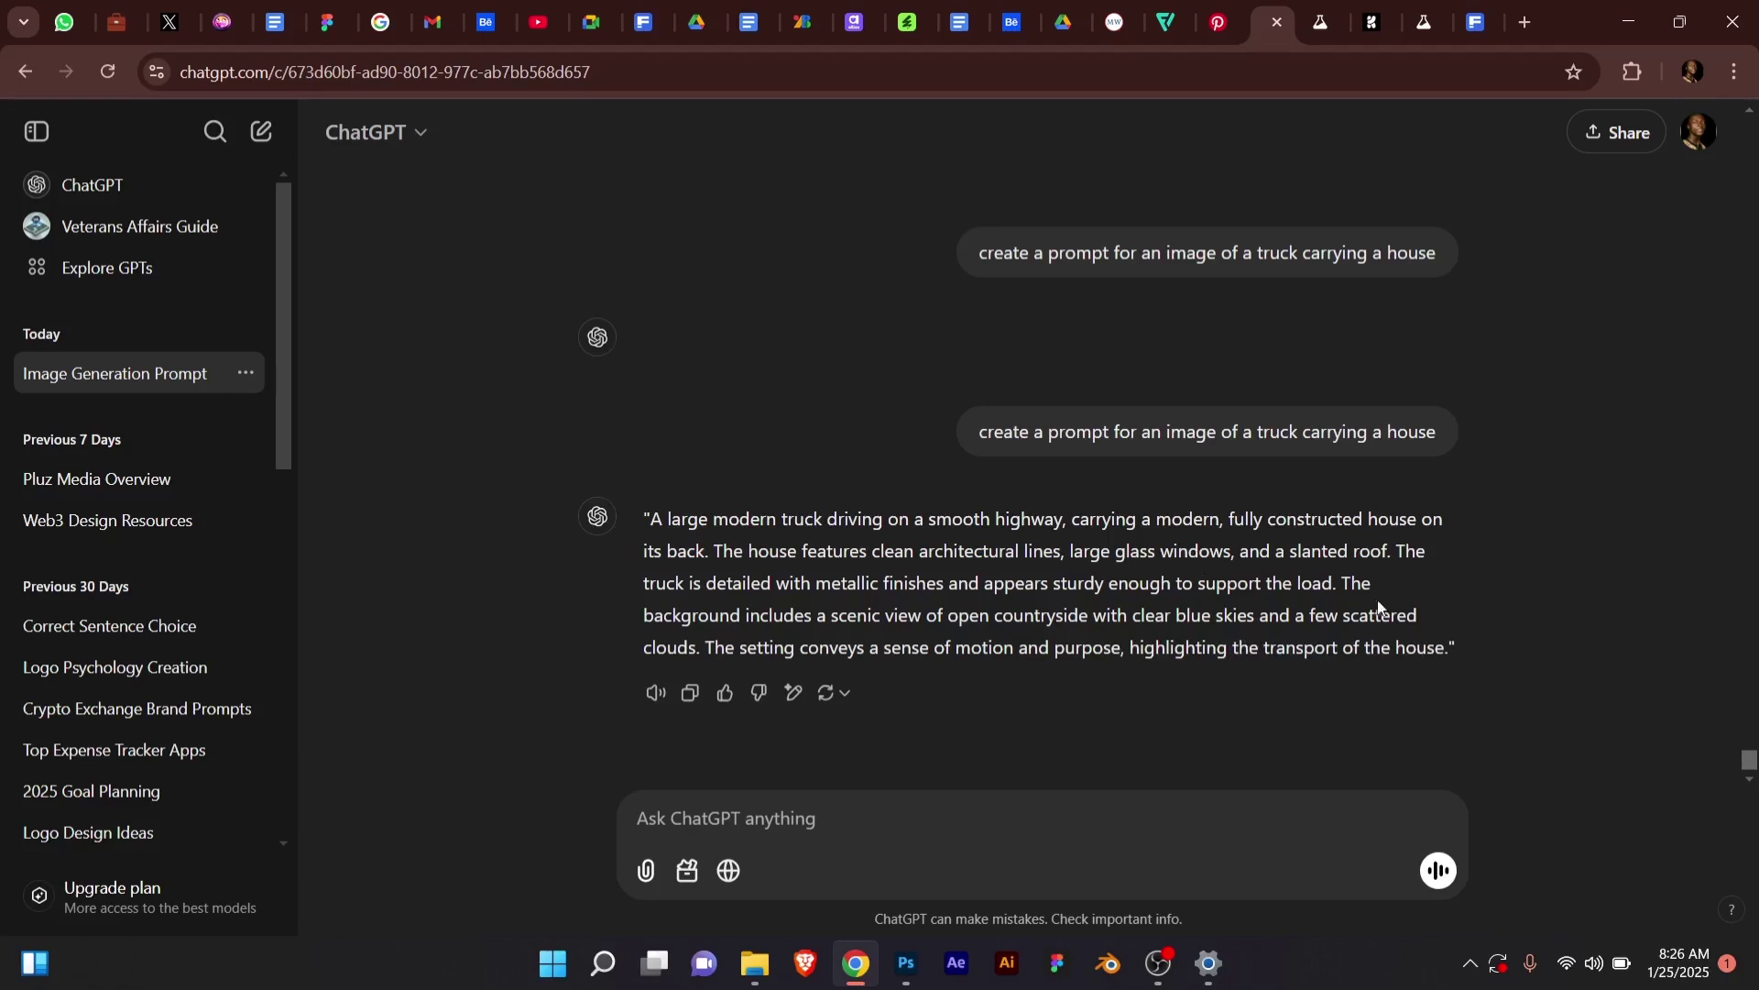
Copy the full text of the newly generated image prompt, without its quotation marks.
{"action": "left_click_drag", "start_coordinate": [1446, 649], "coordinate": [652, 524]}
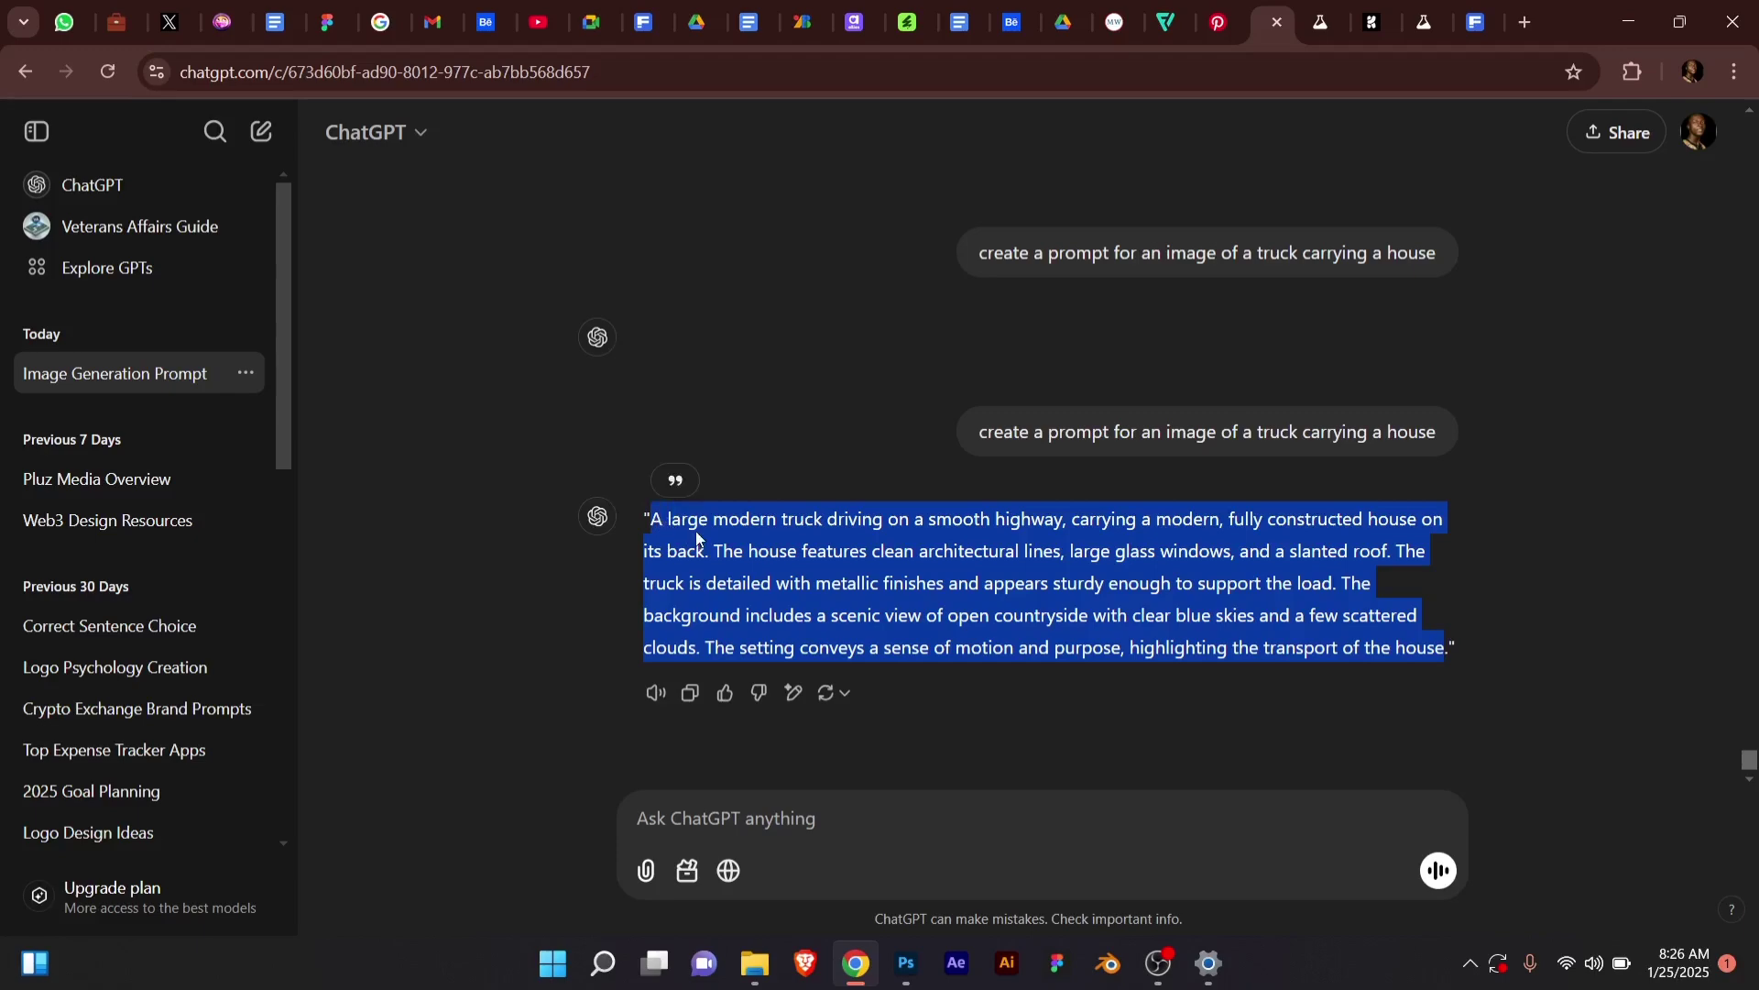
{"action": "right_click", "coordinate": [698, 540]}
{"action": "left_click", "coordinate": [737, 551]}
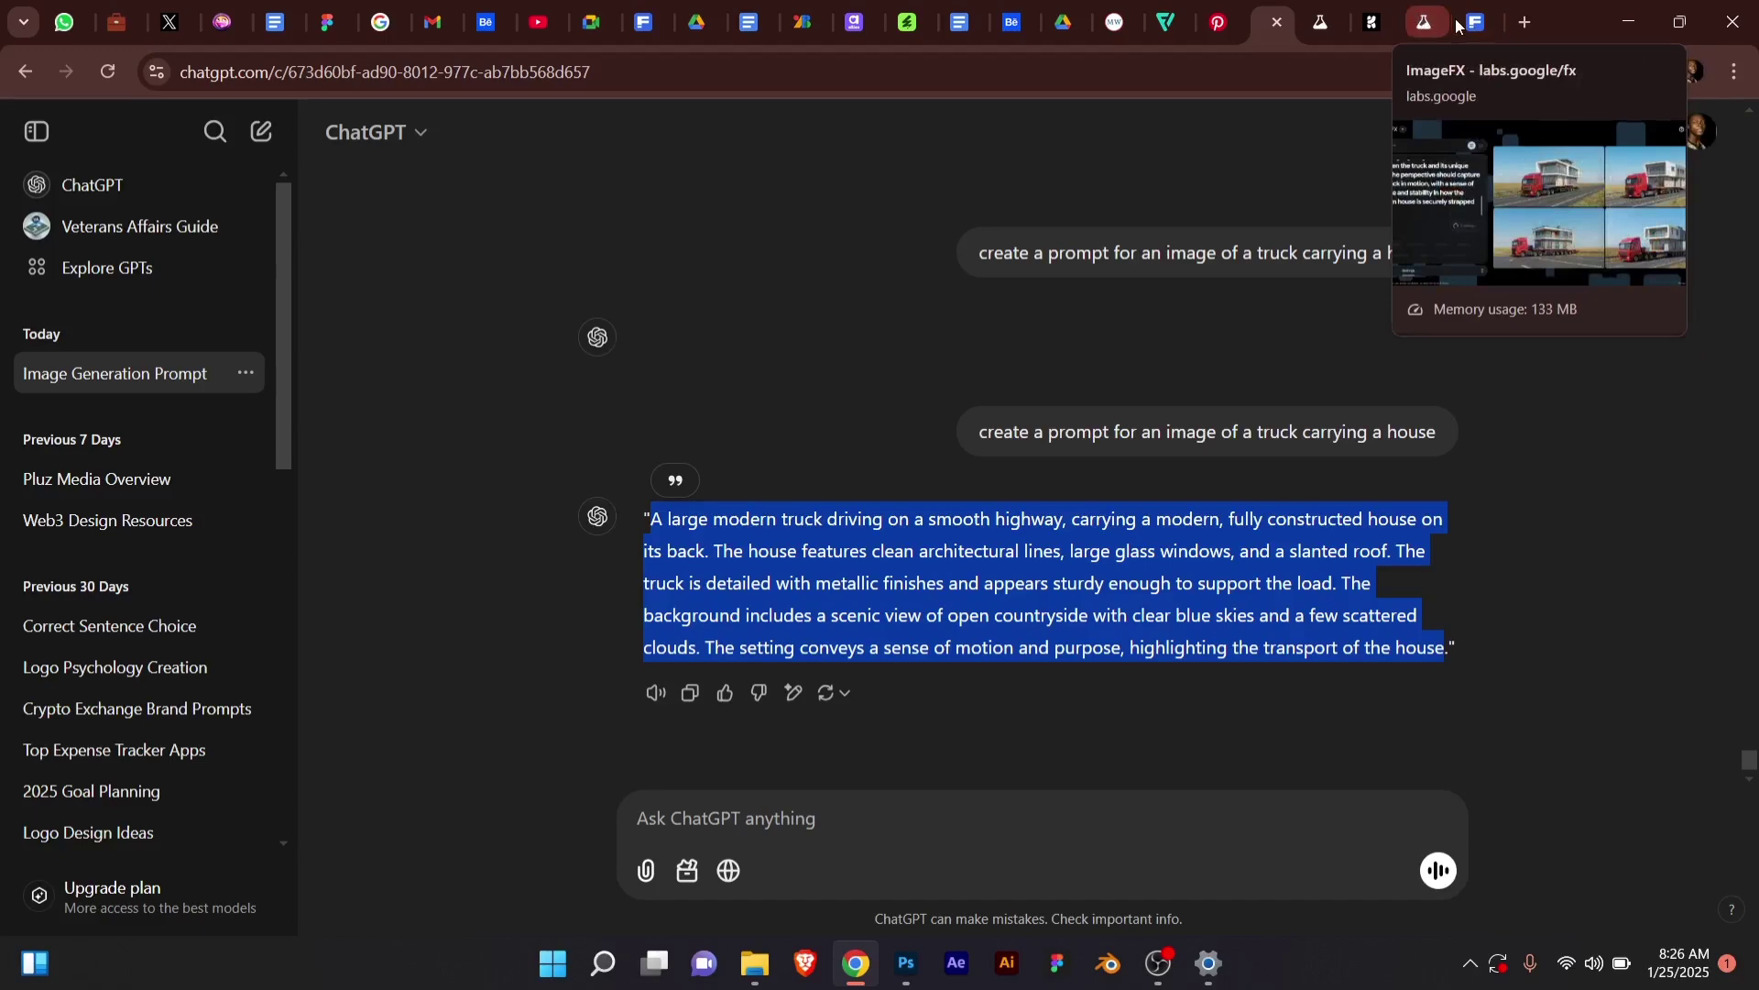
Search Google for "image fx" in a new browser tab and open the Google Labs ImageFX site.
{"action": "left_click", "coordinate": [1525, 22]}
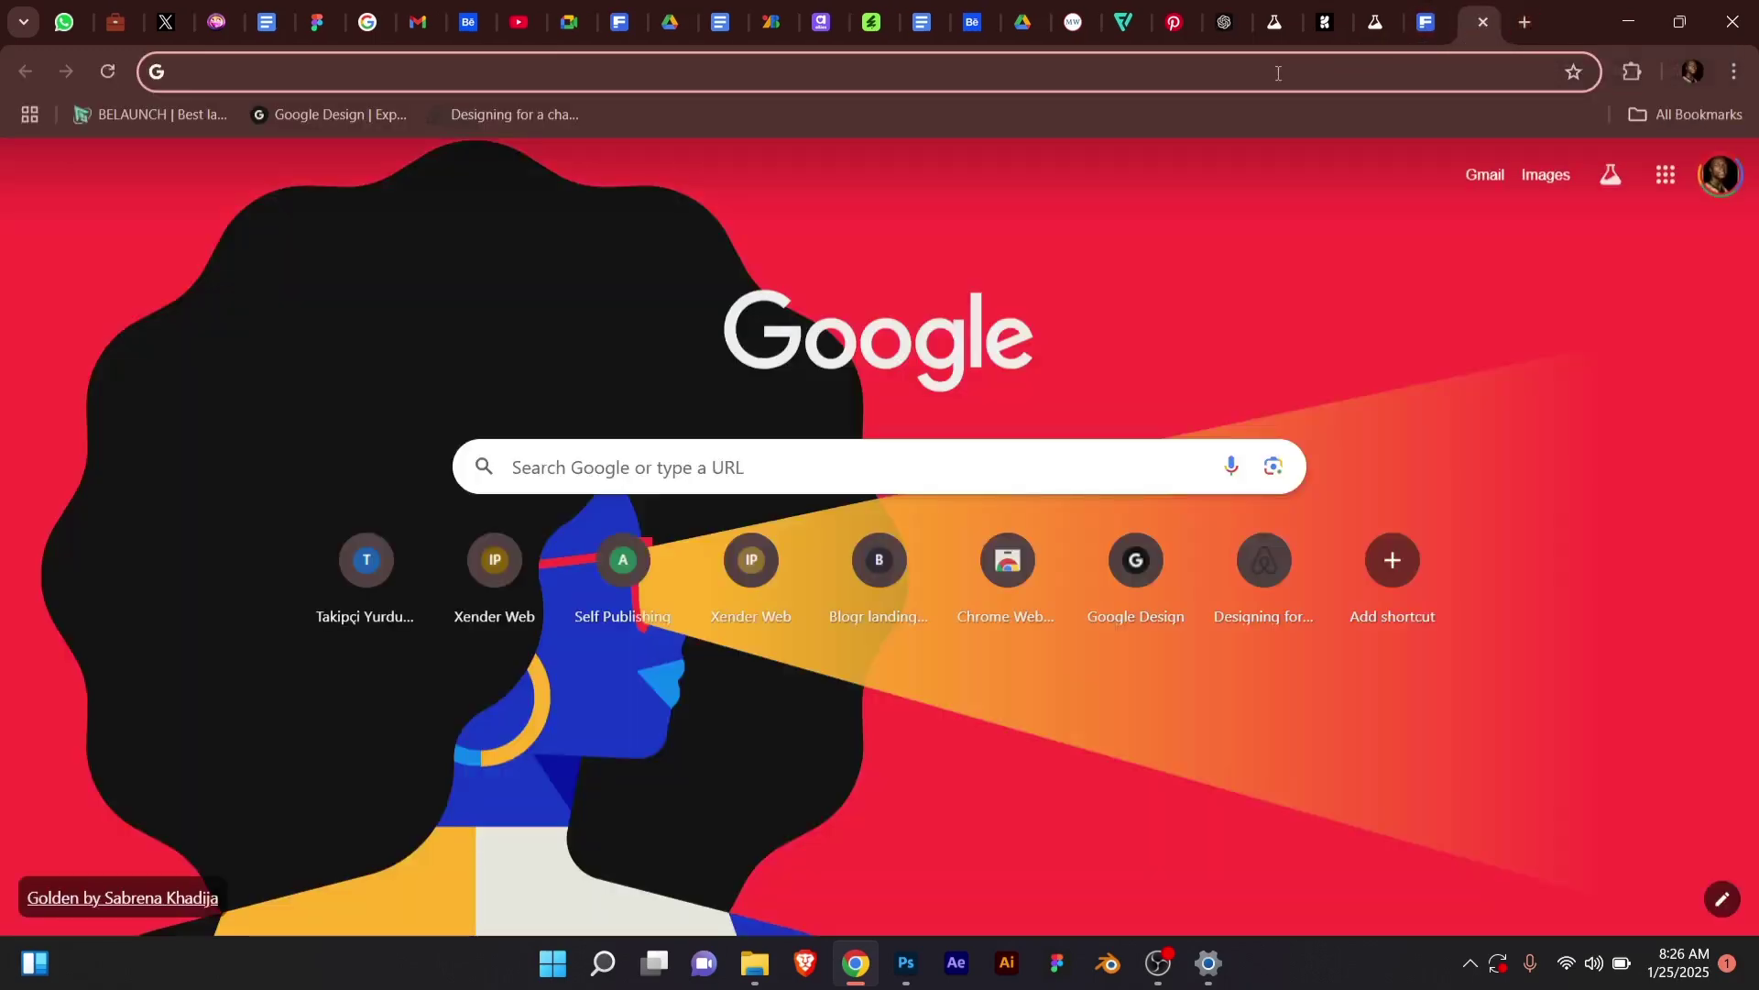
{"action": "type", "text": "ima"}
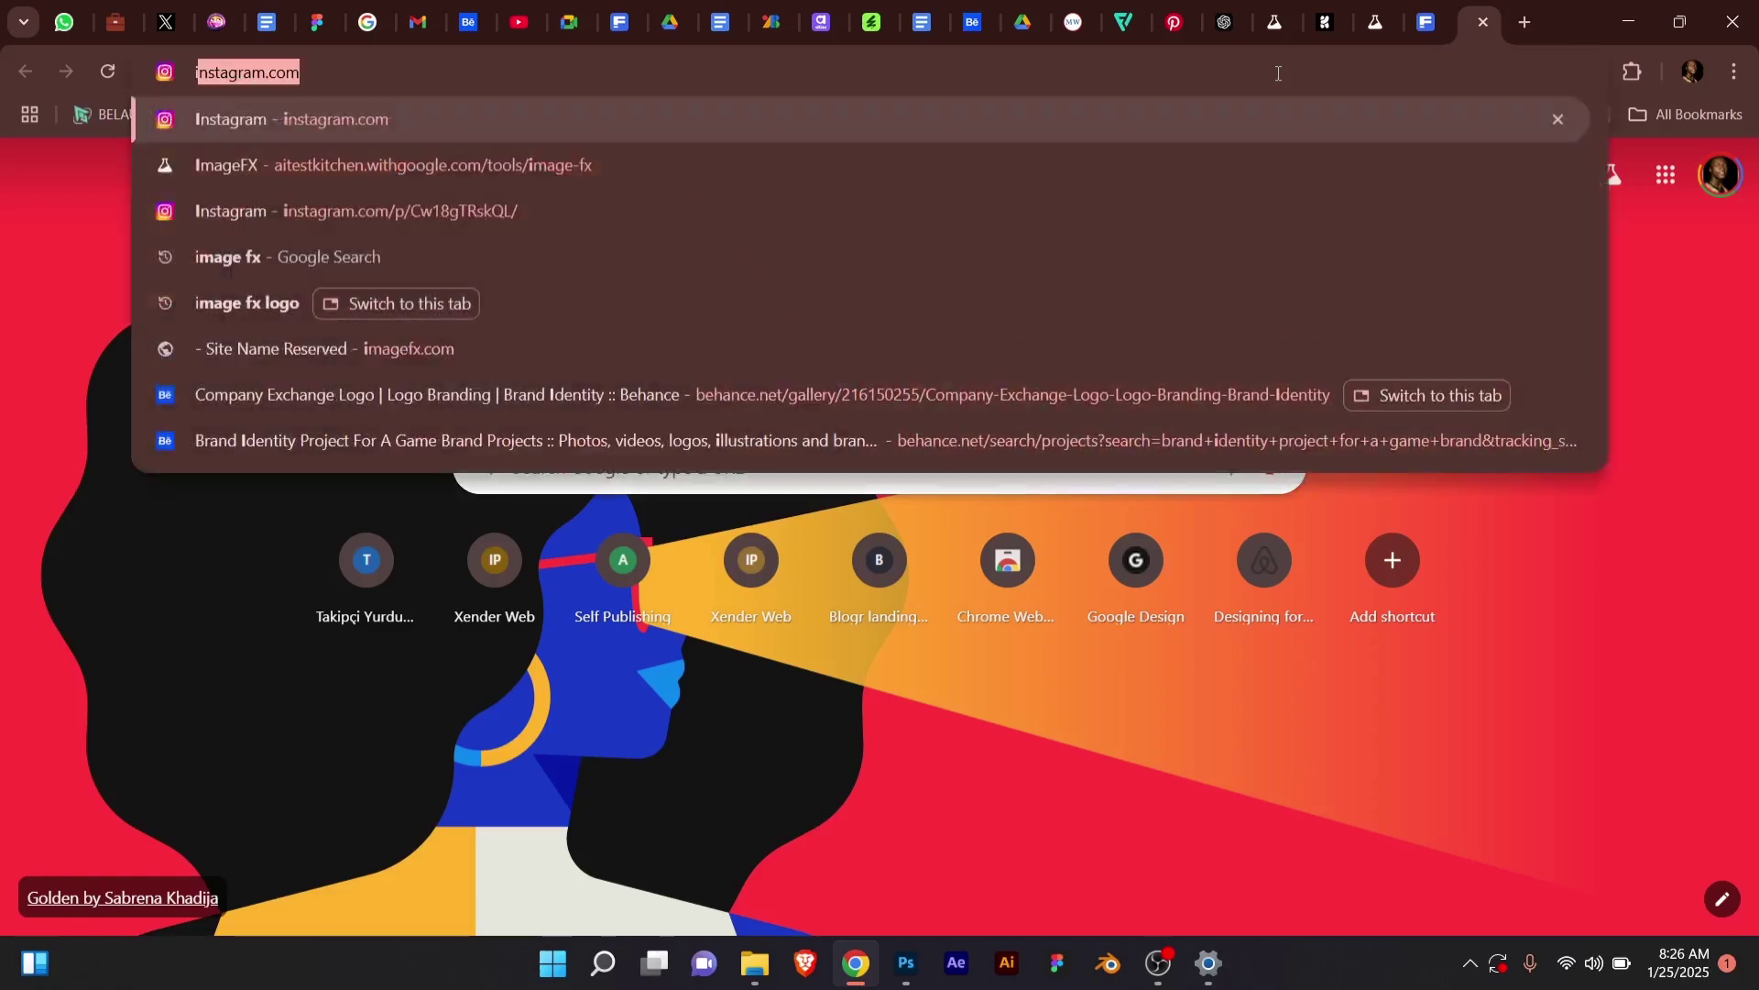
{"action": "type", "text": "ge"}
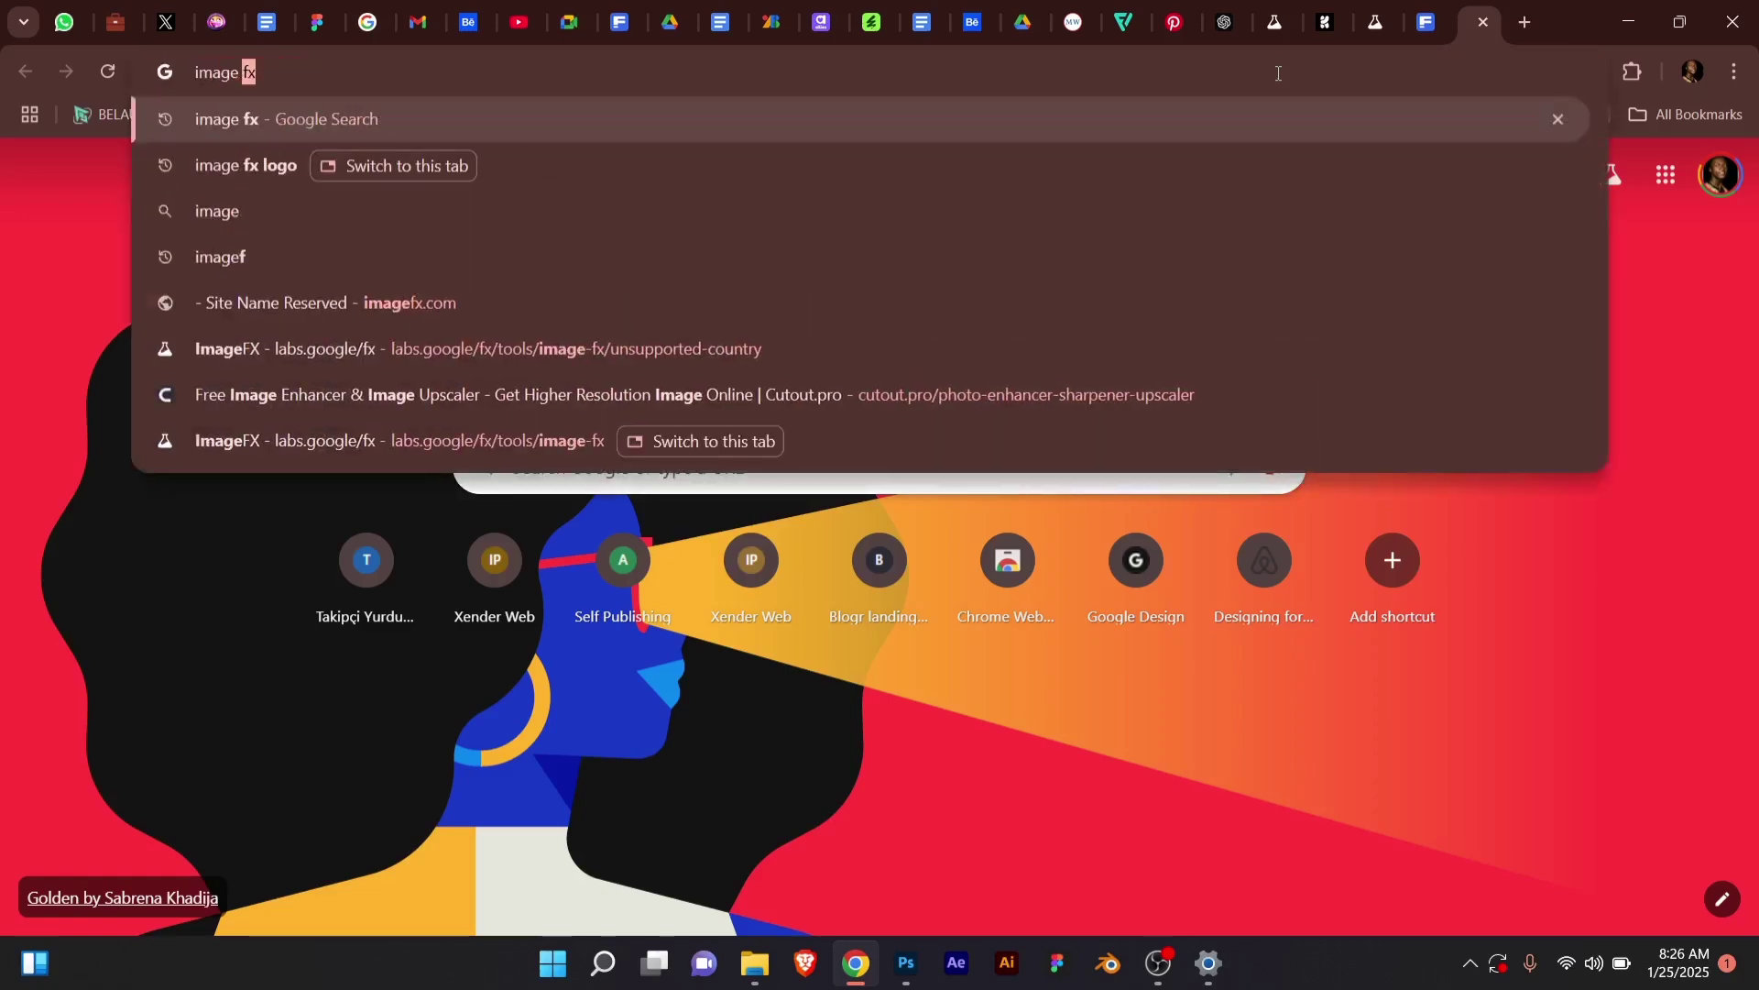
{"action": "key", "text": "Return"}
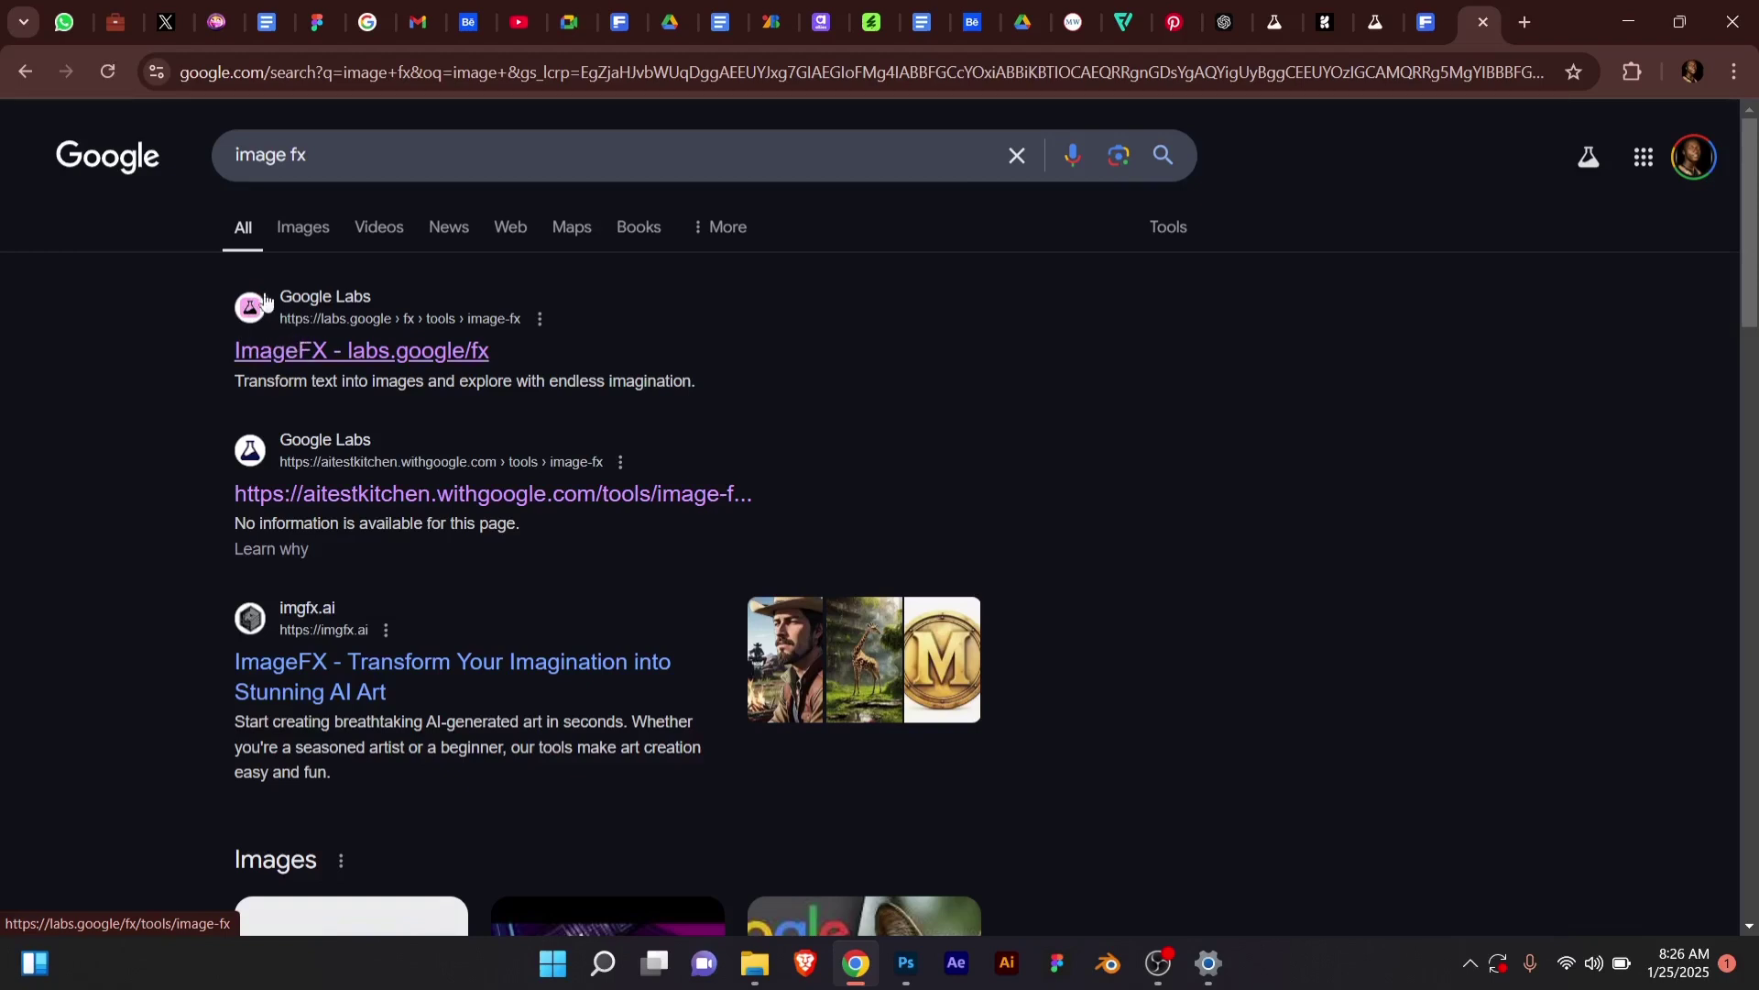
{"action": "left_click", "coordinate": [332, 347]}
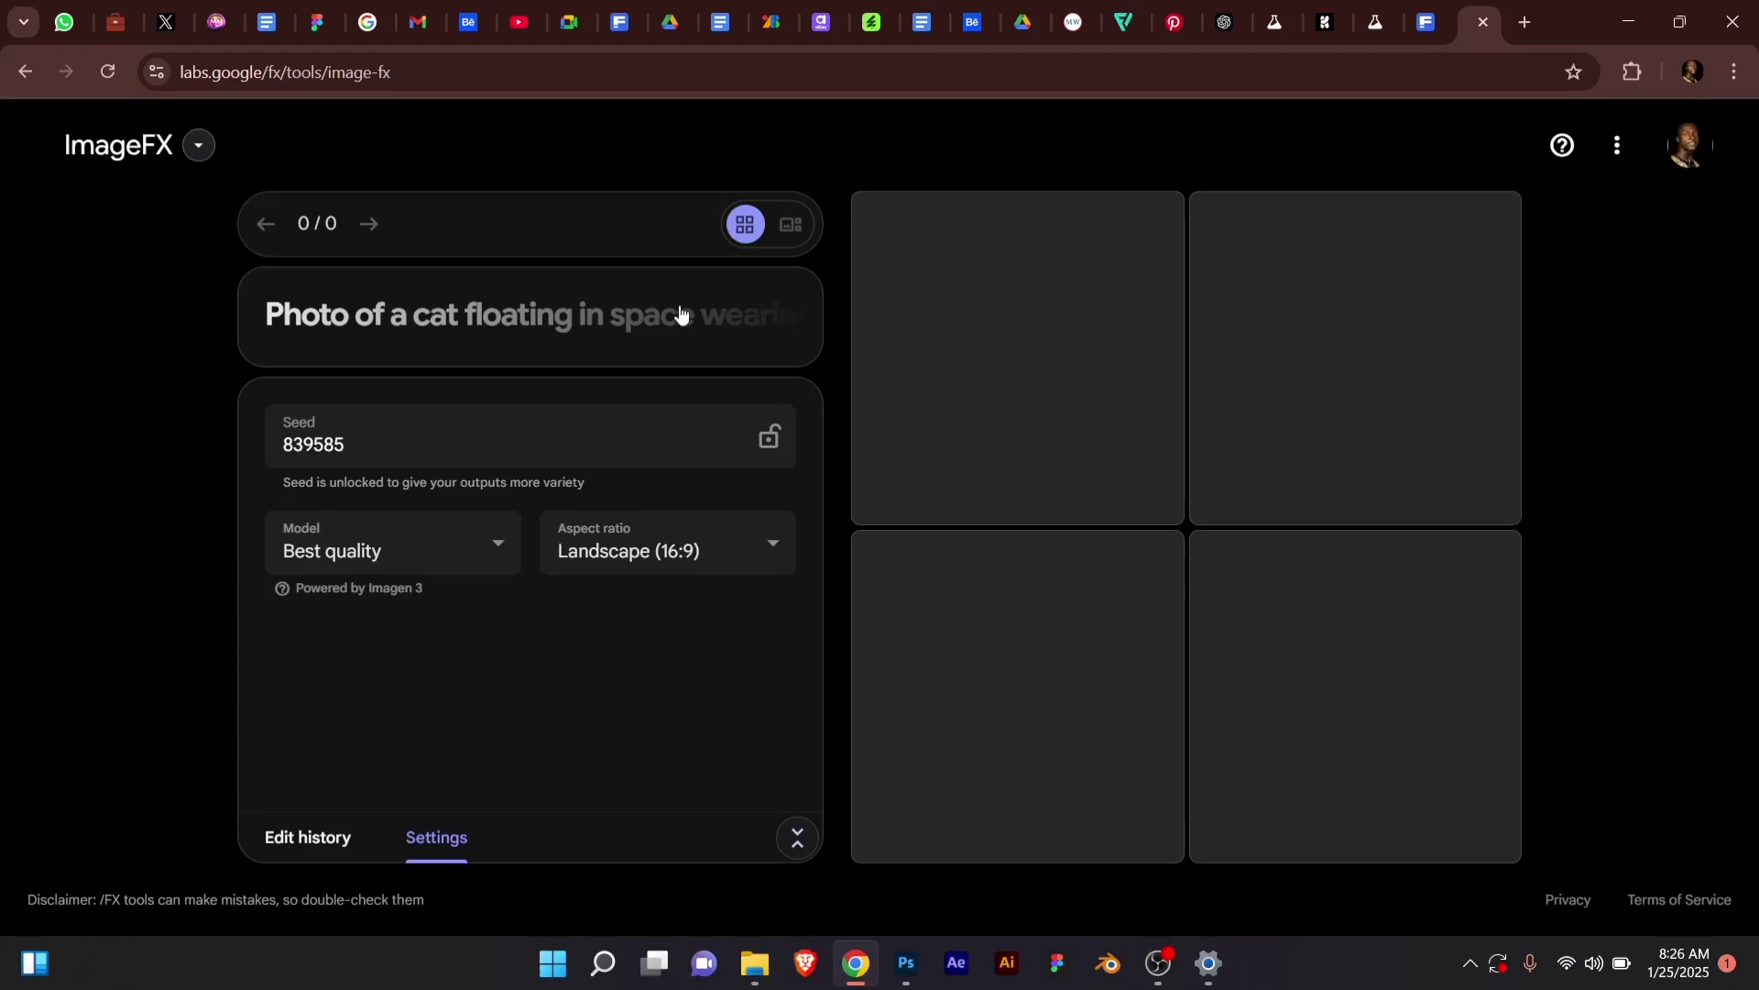
Paste the copied truck-and-house prompt into ImageFX and create images from it.
{"action": "left_click", "coordinate": [515, 341]}
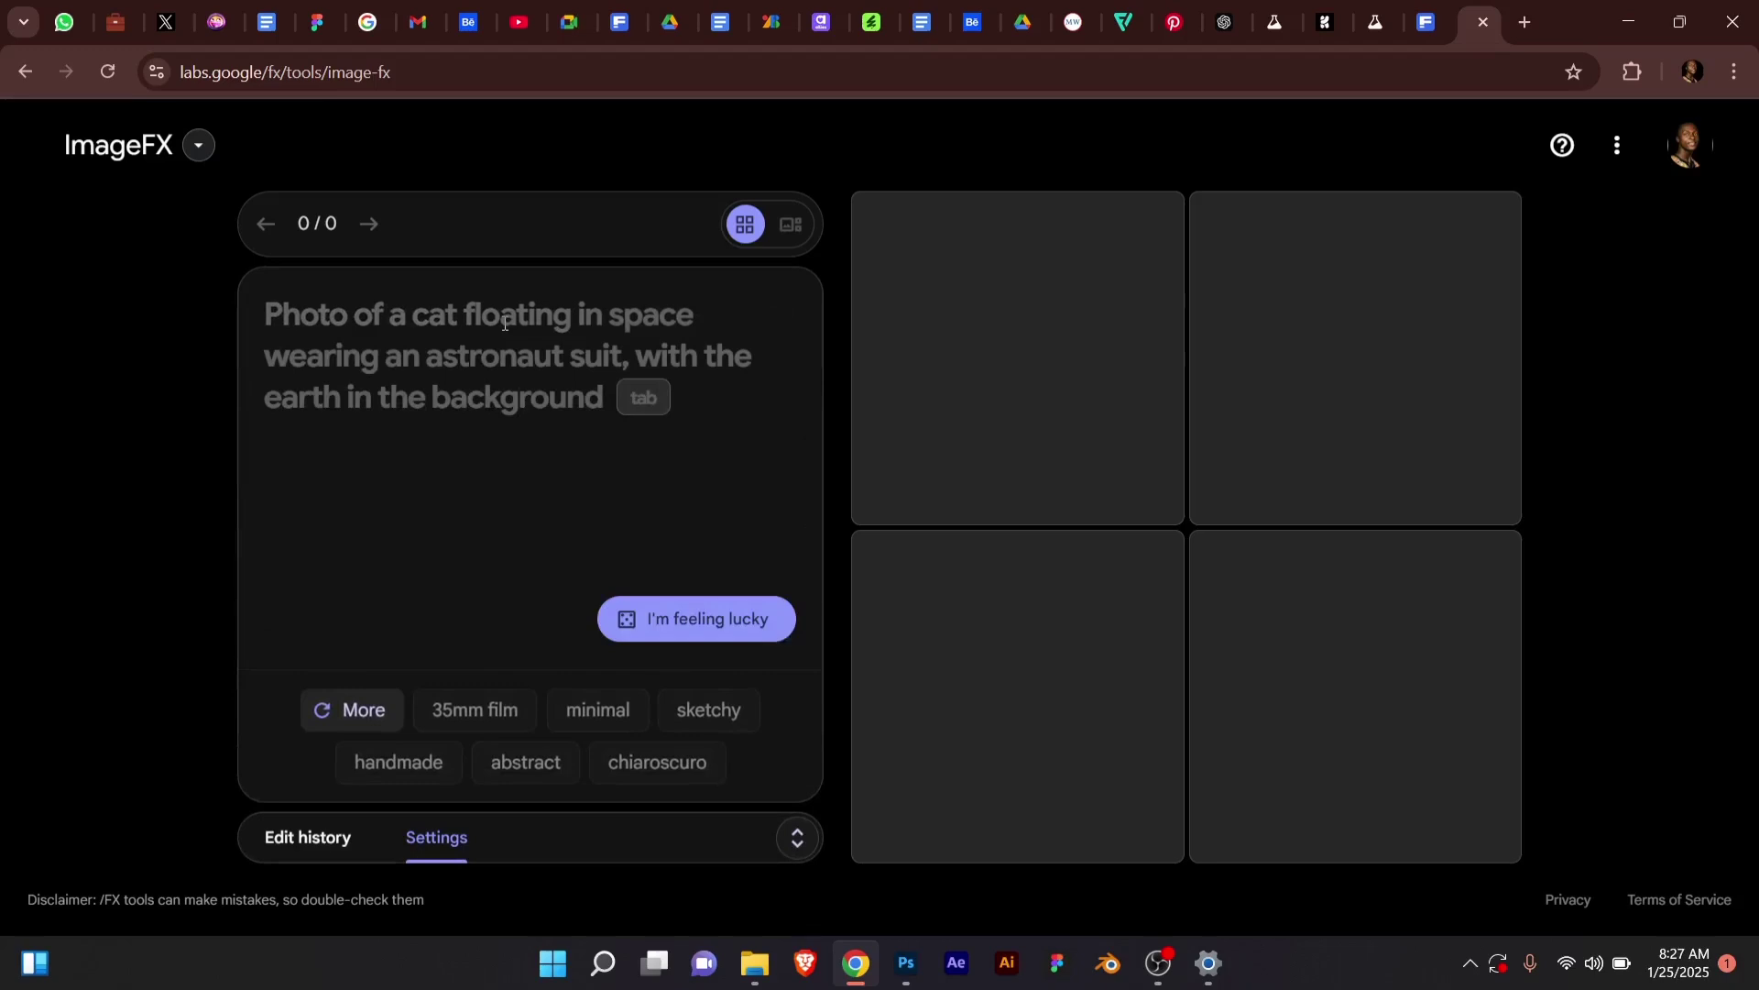
{"action": "key", "text": "ctrl+v"}
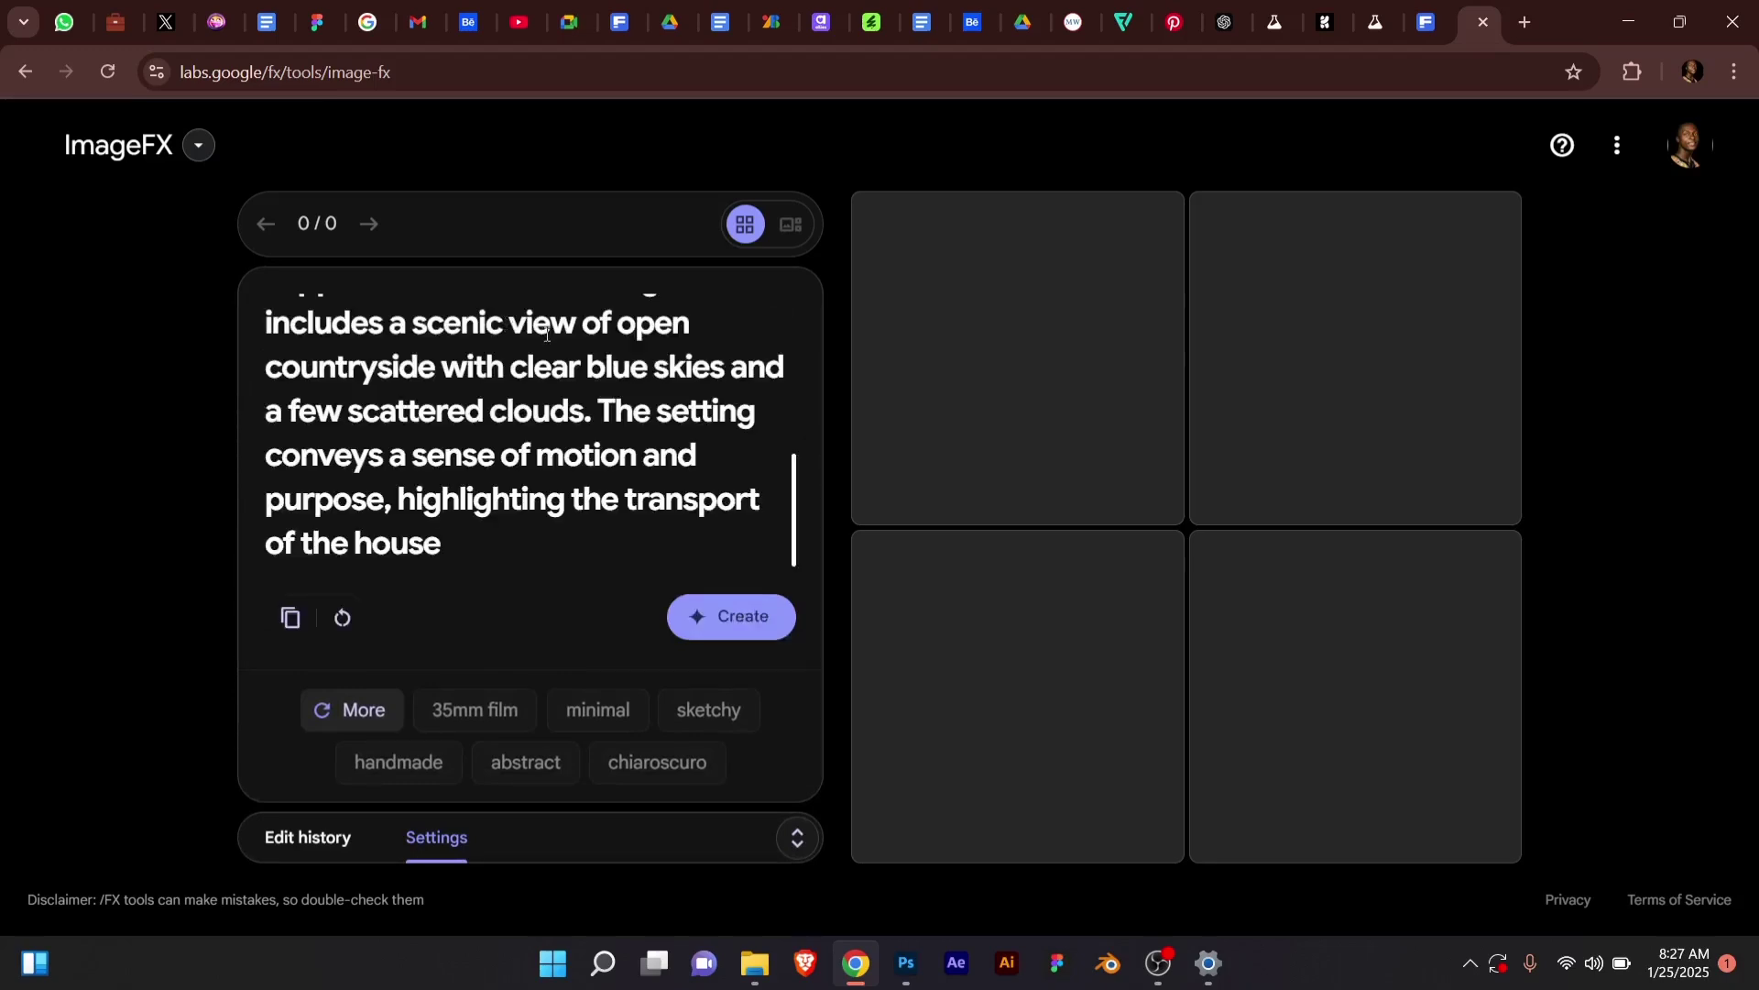
{"action": "left_click", "coordinate": [757, 614]}
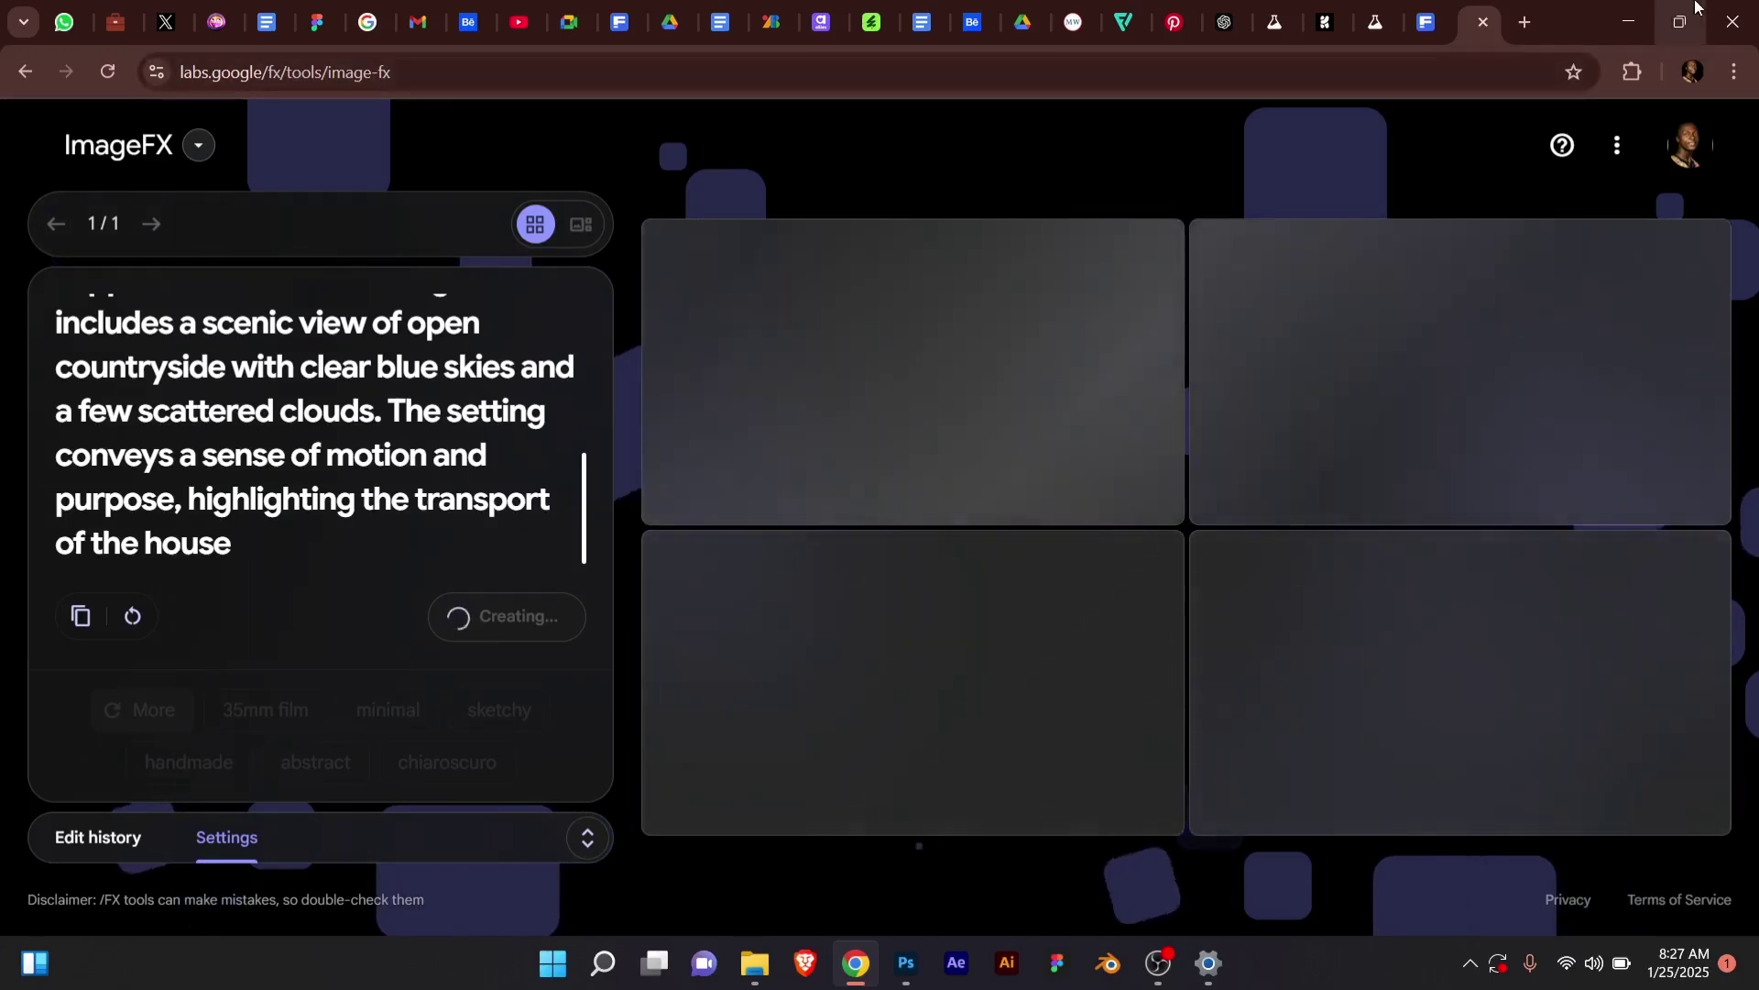
Open the krea.ai website in a new browser tab.
{"action": "key", "text": "ctrl+t"}
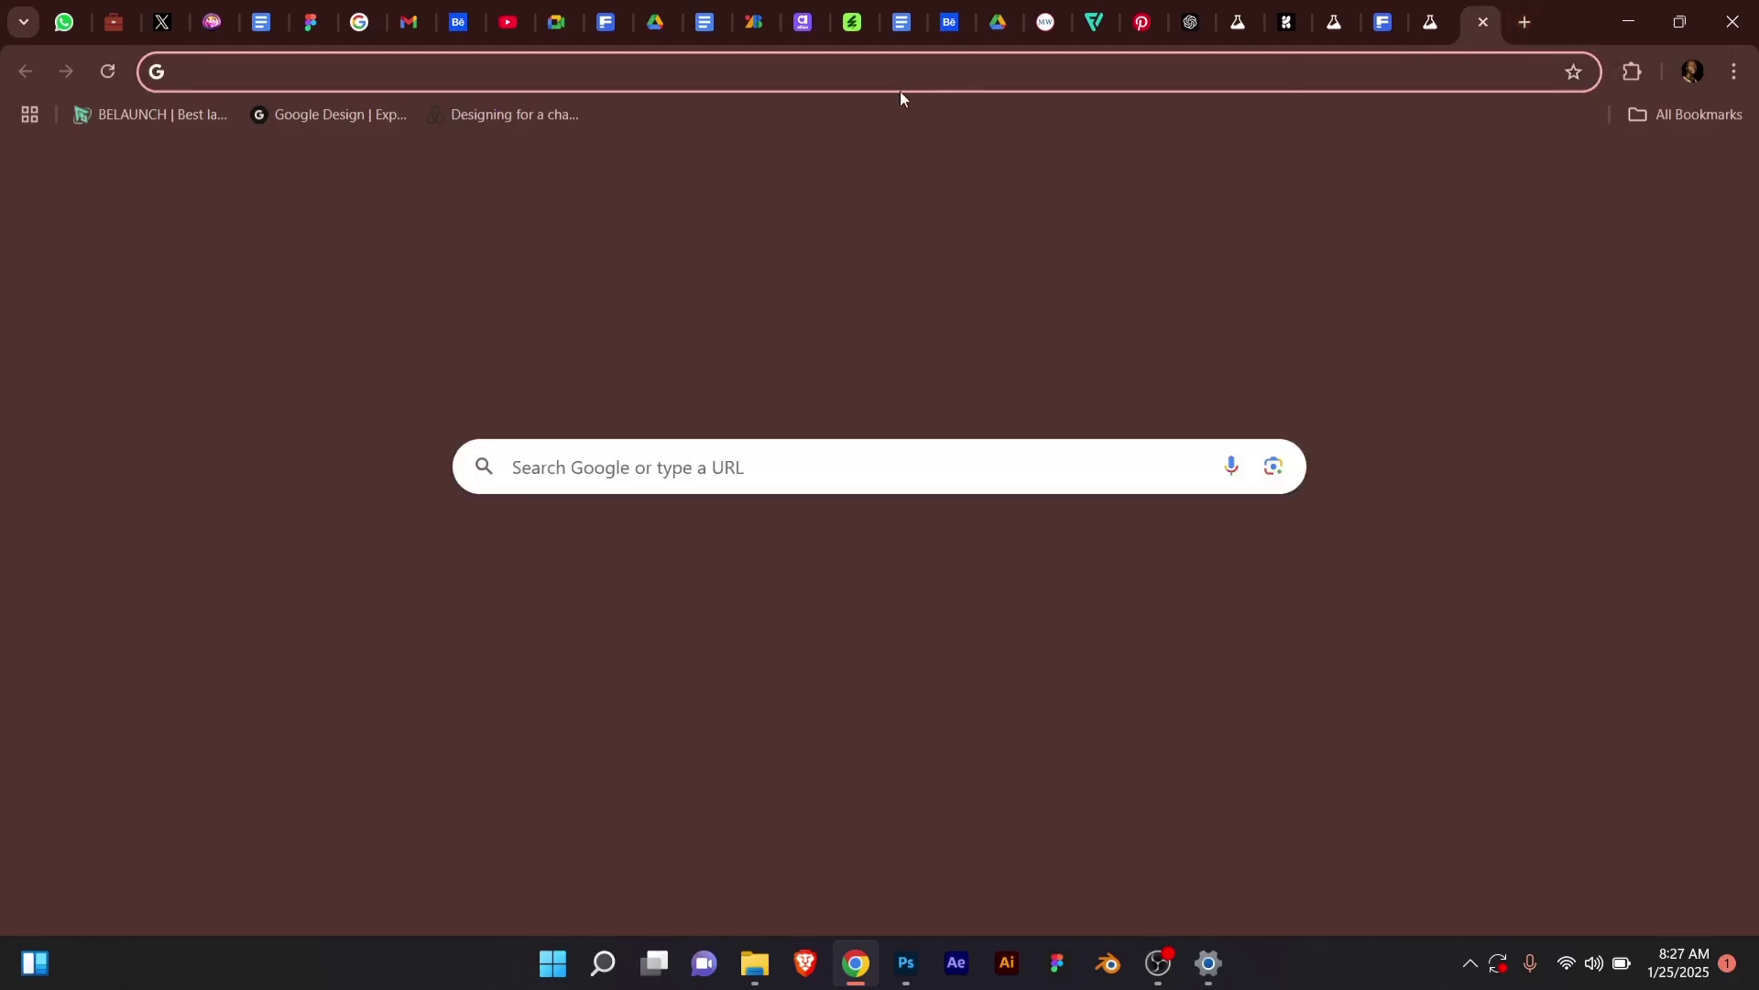
{"action": "type", "text": "kre"}
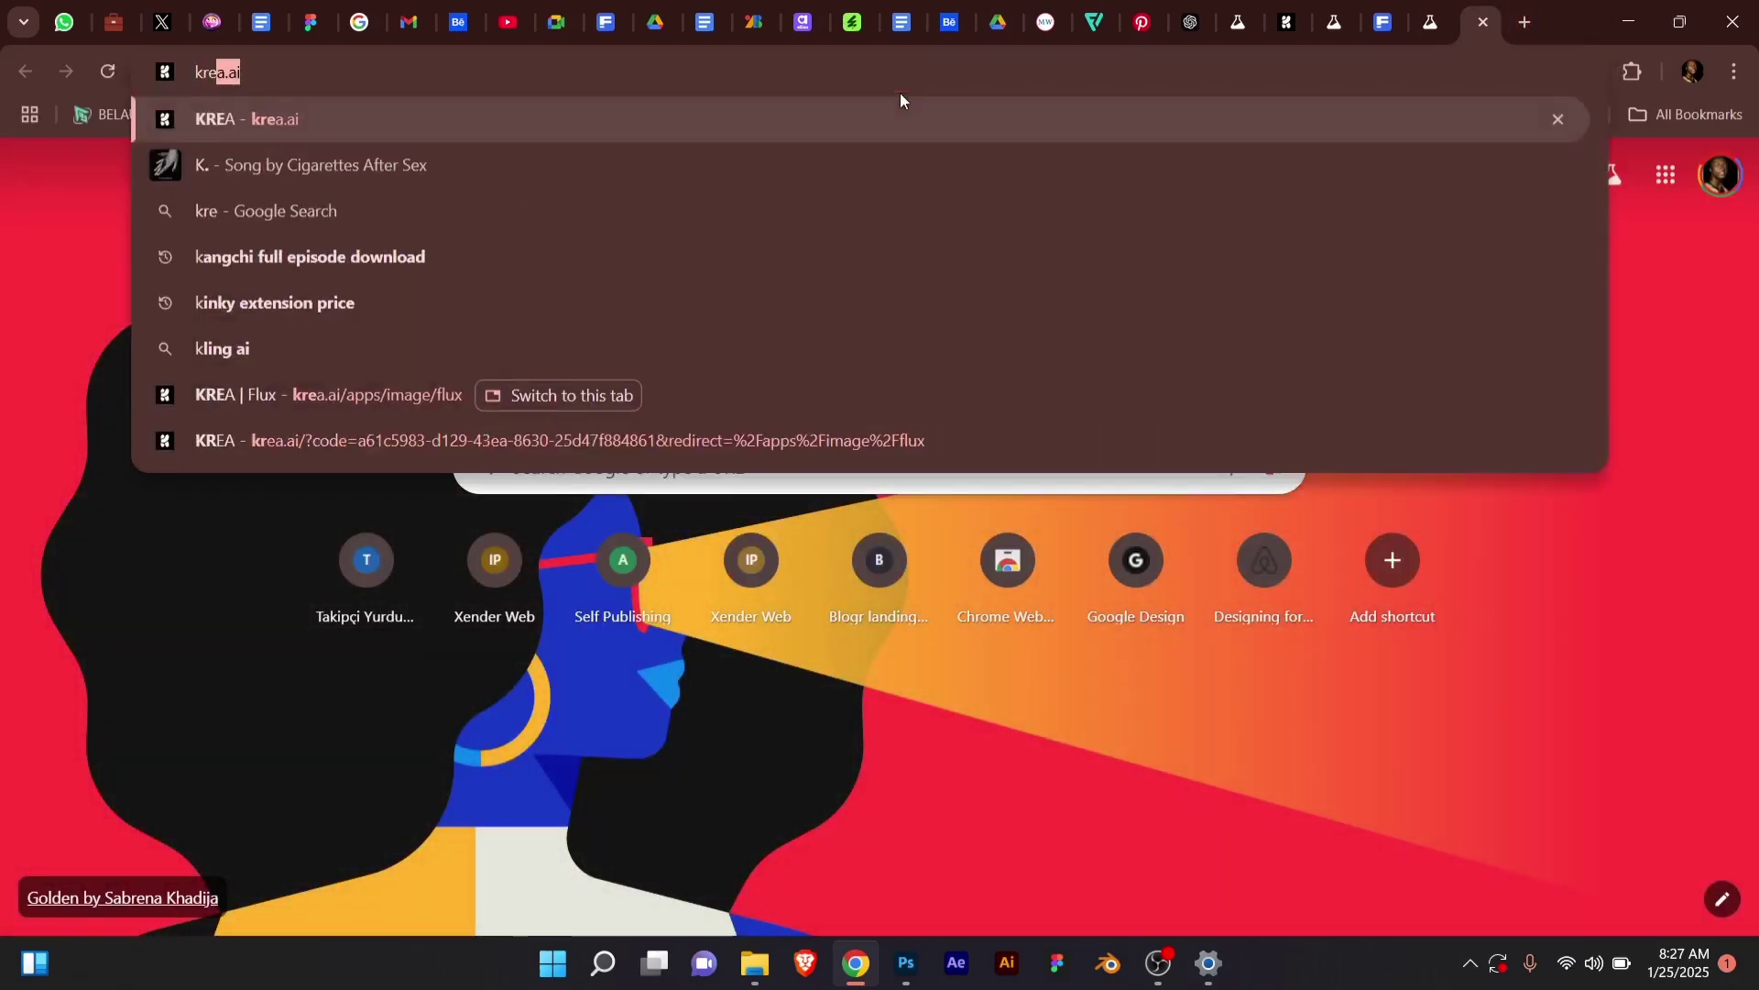
{"action": "type", "text": "a"}
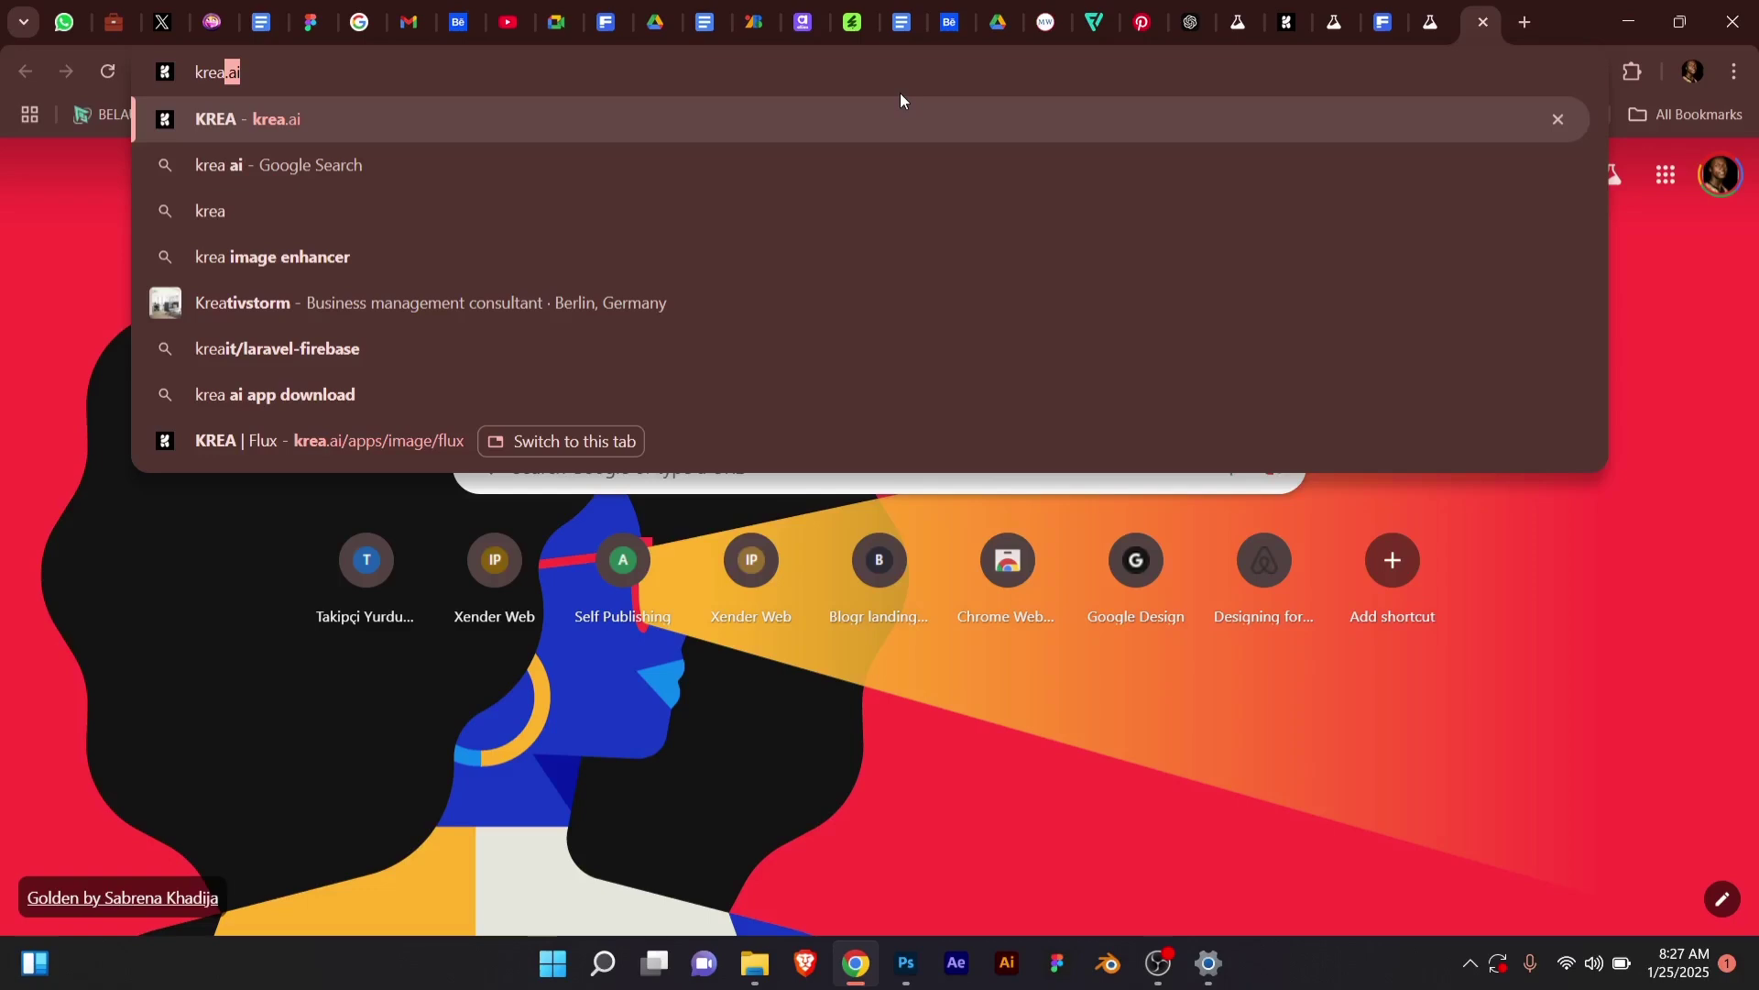
{"action": "key", "text": "Return"}
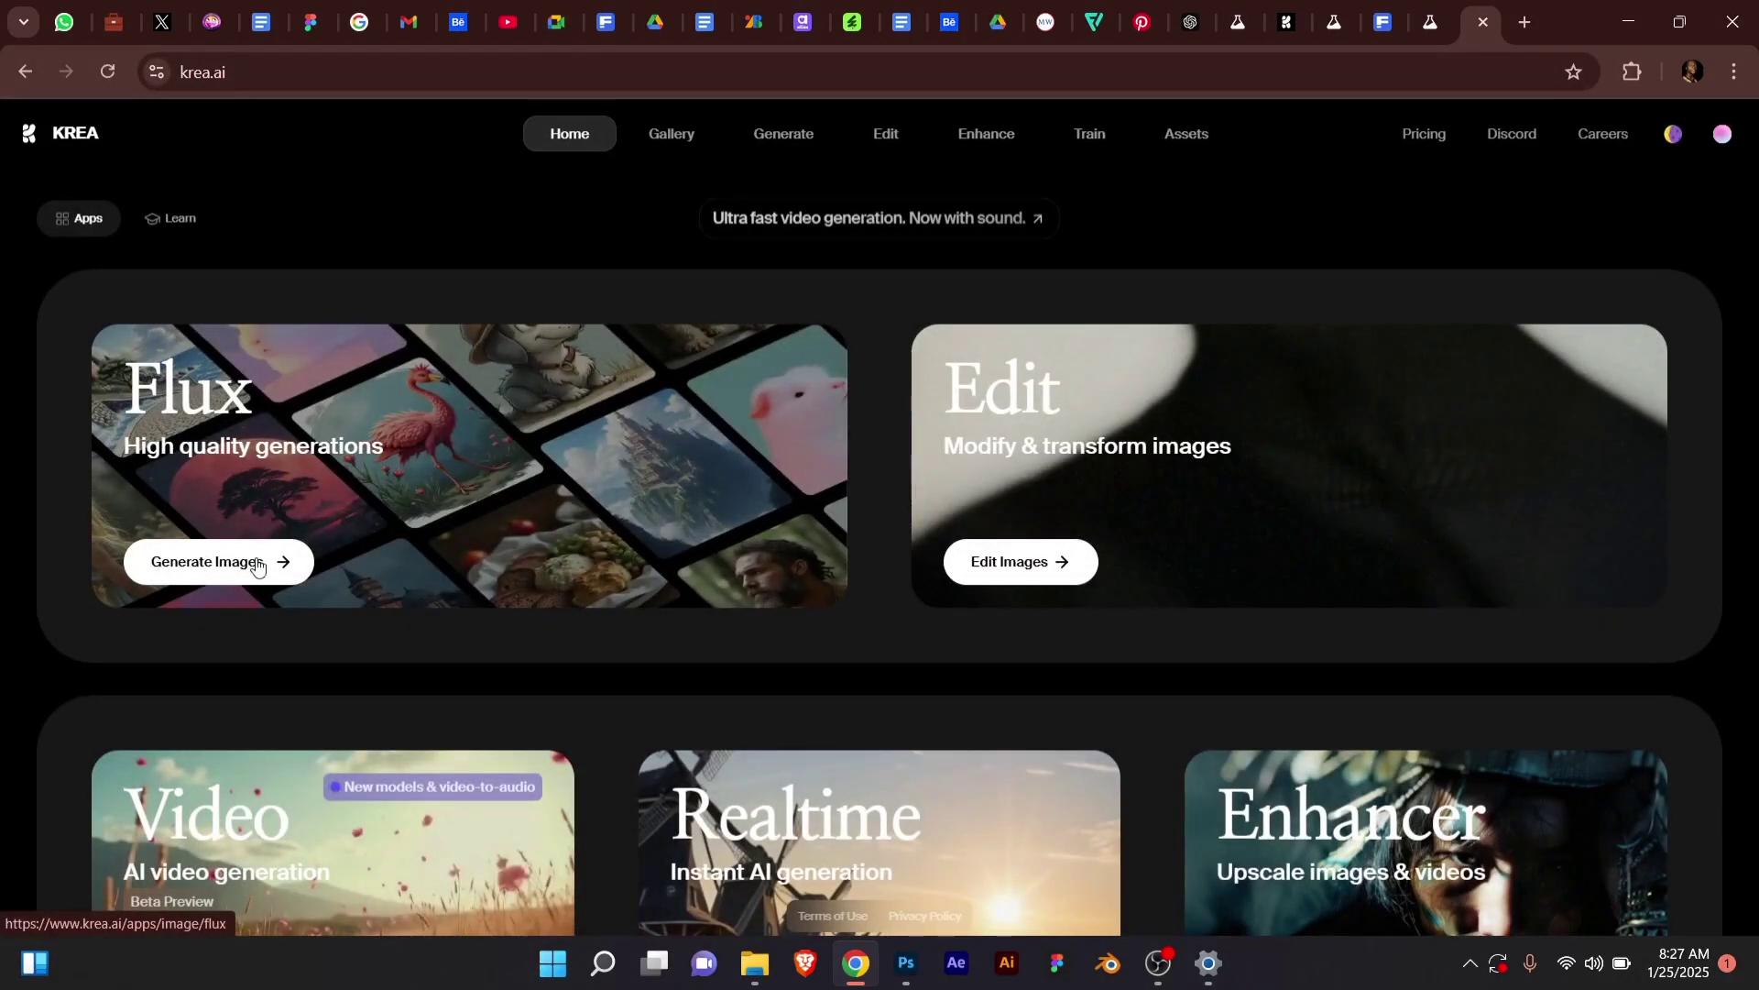
Preview the Flux generator, return to Krea's home page and look through the other tools it offers.
{"action": "left_click", "coordinate": [258, 563]}
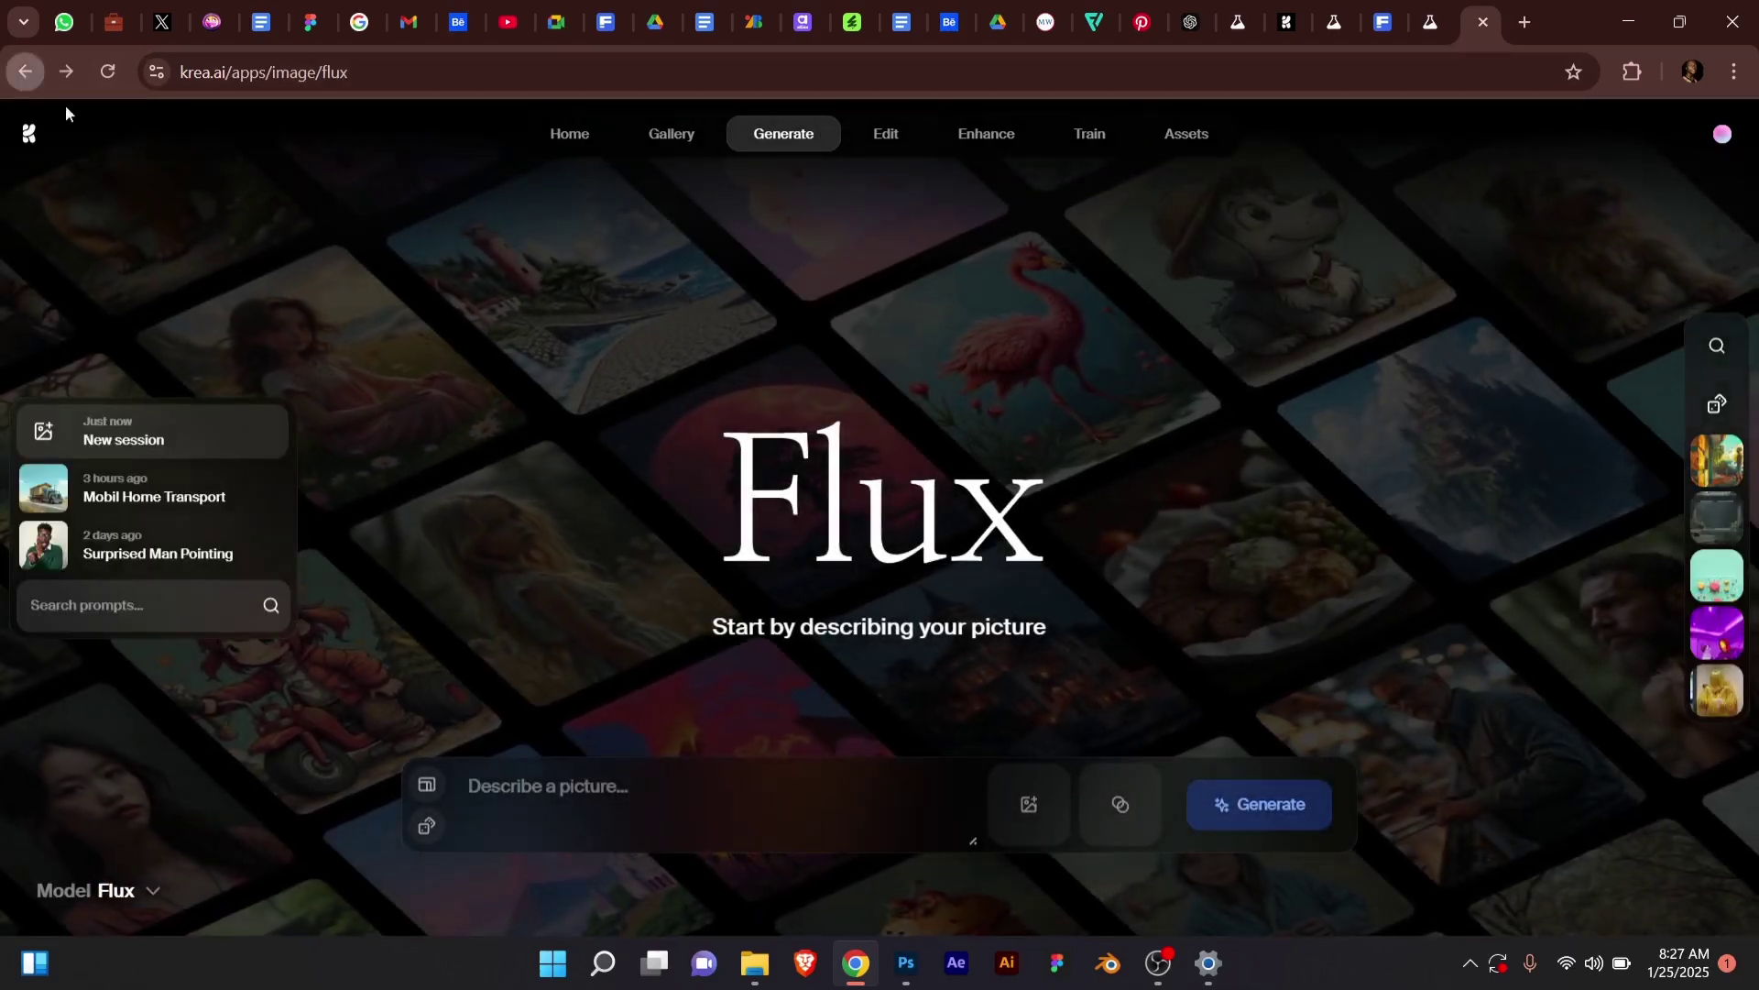
{"action": "left_click", "coordinate": [25, 71]}
{"action": "scroll", "coordinate": [888, 449], "scroll_direction": "down", "scroll_amount": 6}
{"action": "scroll", "coordinate": [889, 461], "scroll_direction": "down", "scroll_amount": 1}
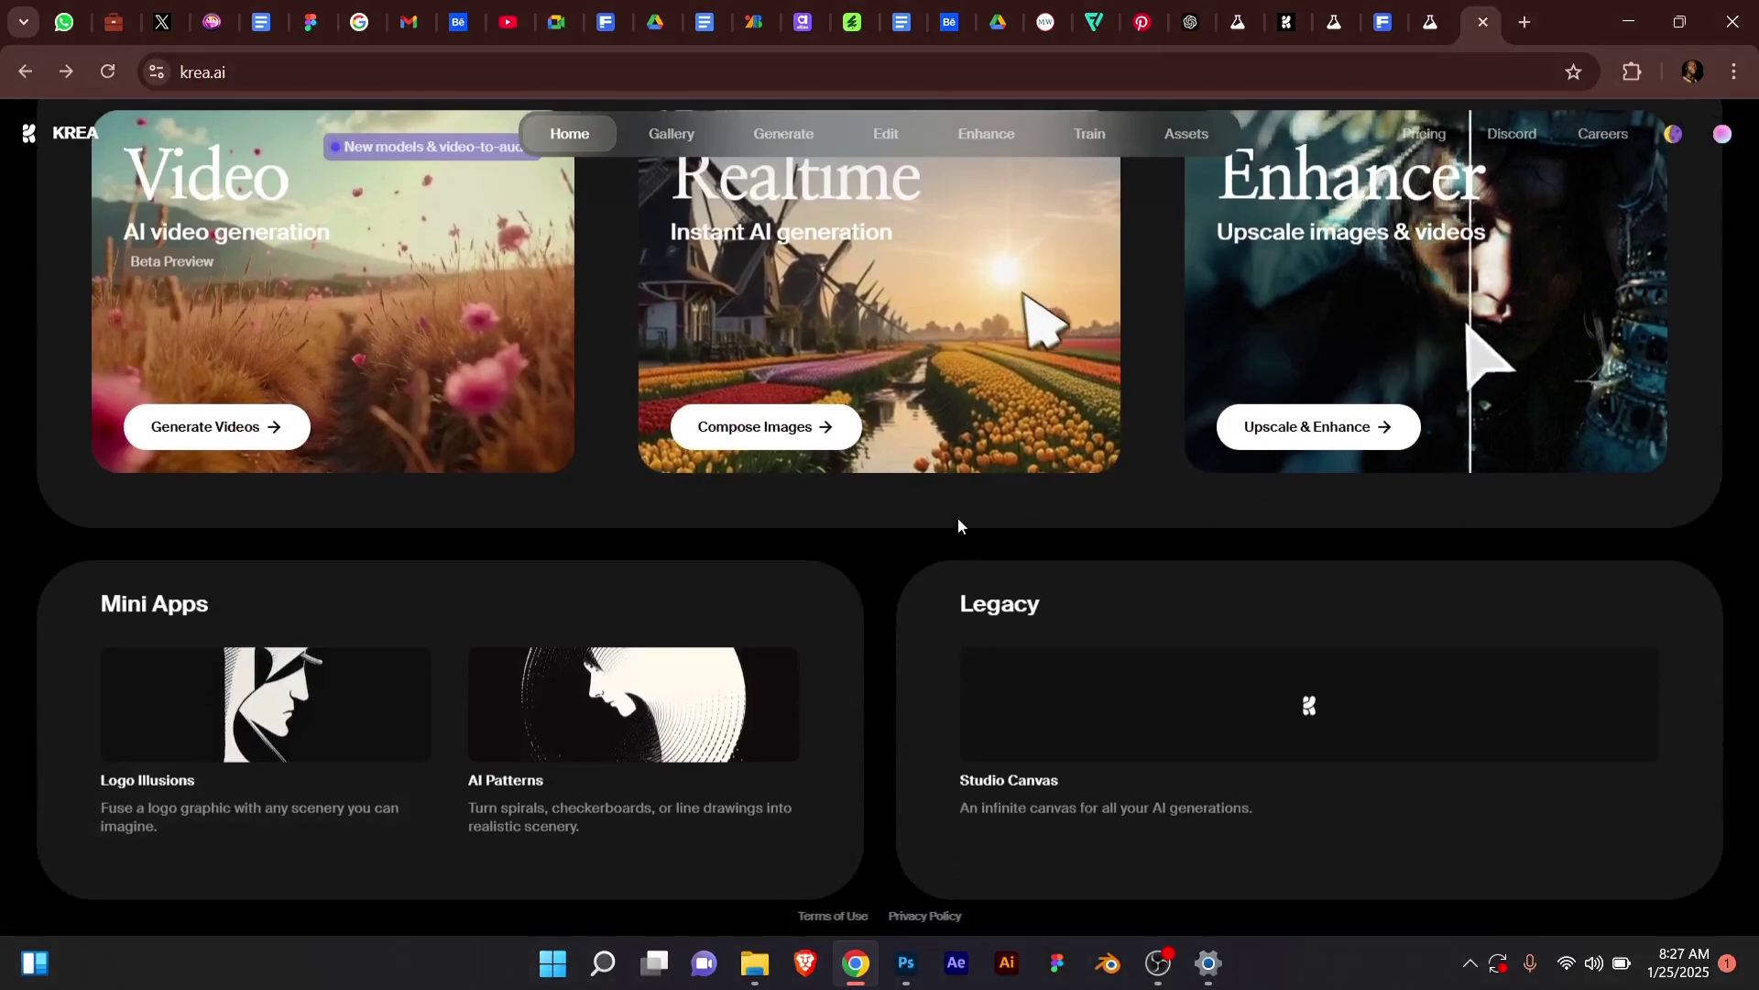
{"action": "scroll", "coordinate": [788, 573], "scroll_direction": "up", "scroll_amount": 2}
{"action": "scroll", "coordinate": [816, 555], "scroll_direction": "up", "scroll_amount": 3}
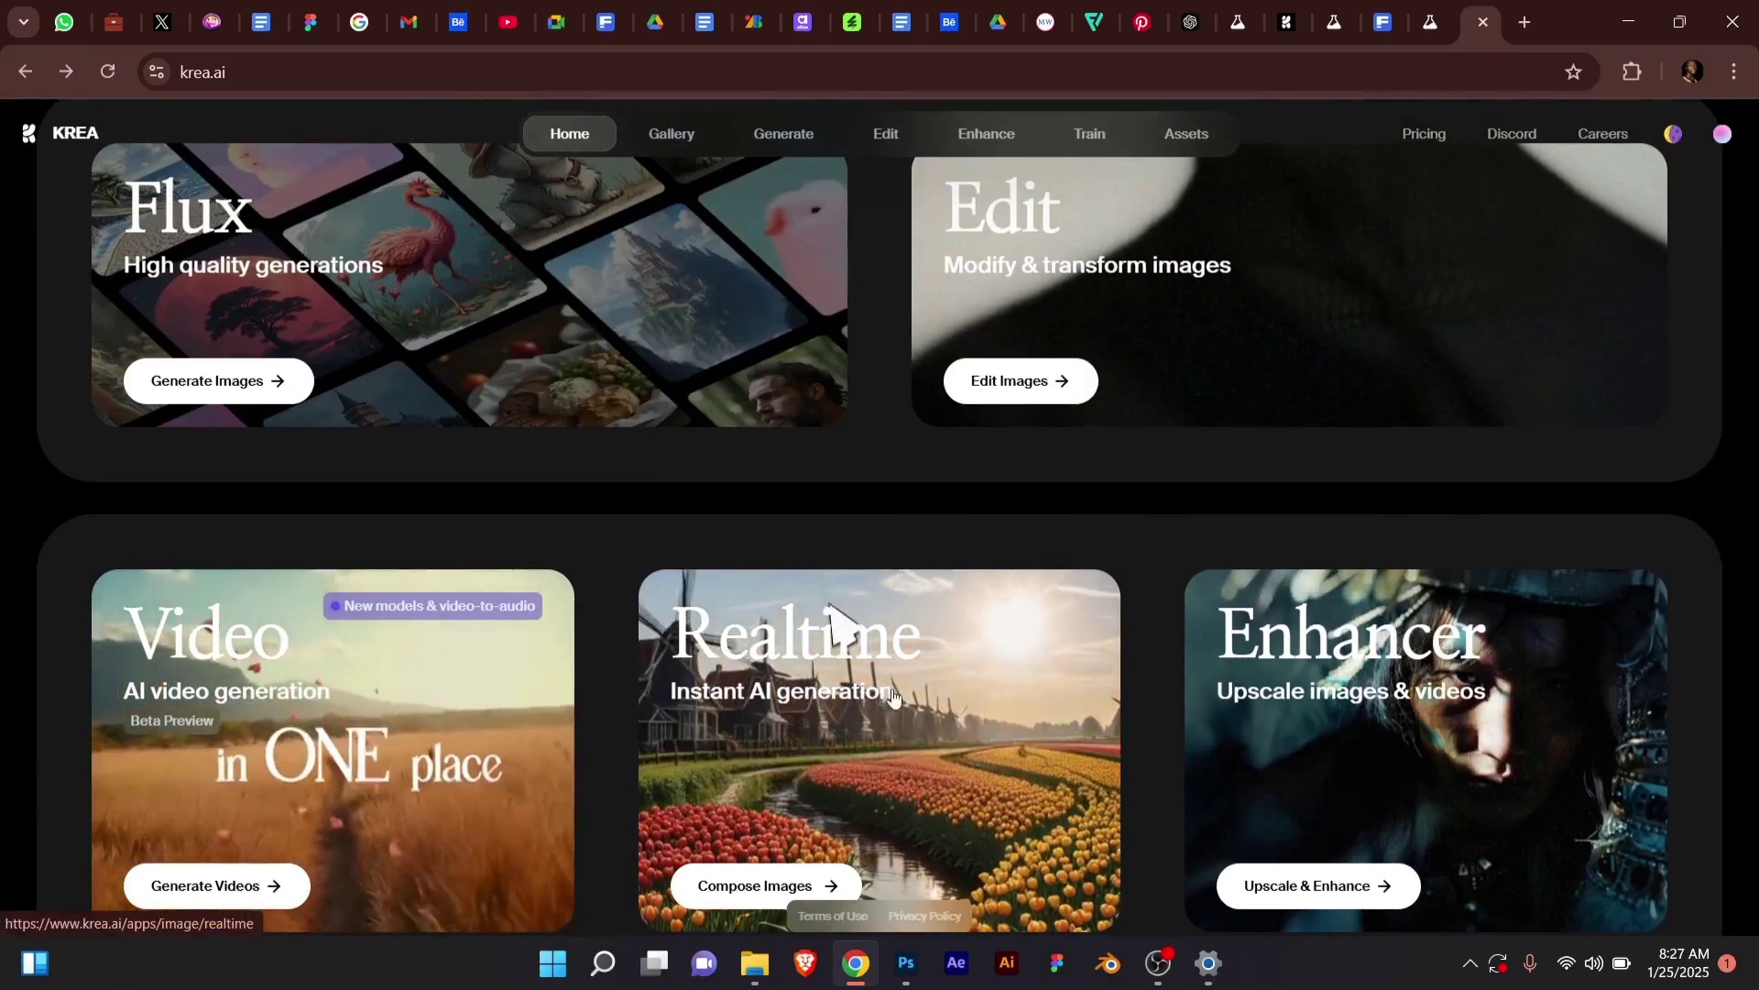
{"action": "scroll", "coordinate": [1008, 651], "scroll_direction": "up", "scroll_amount": 2}
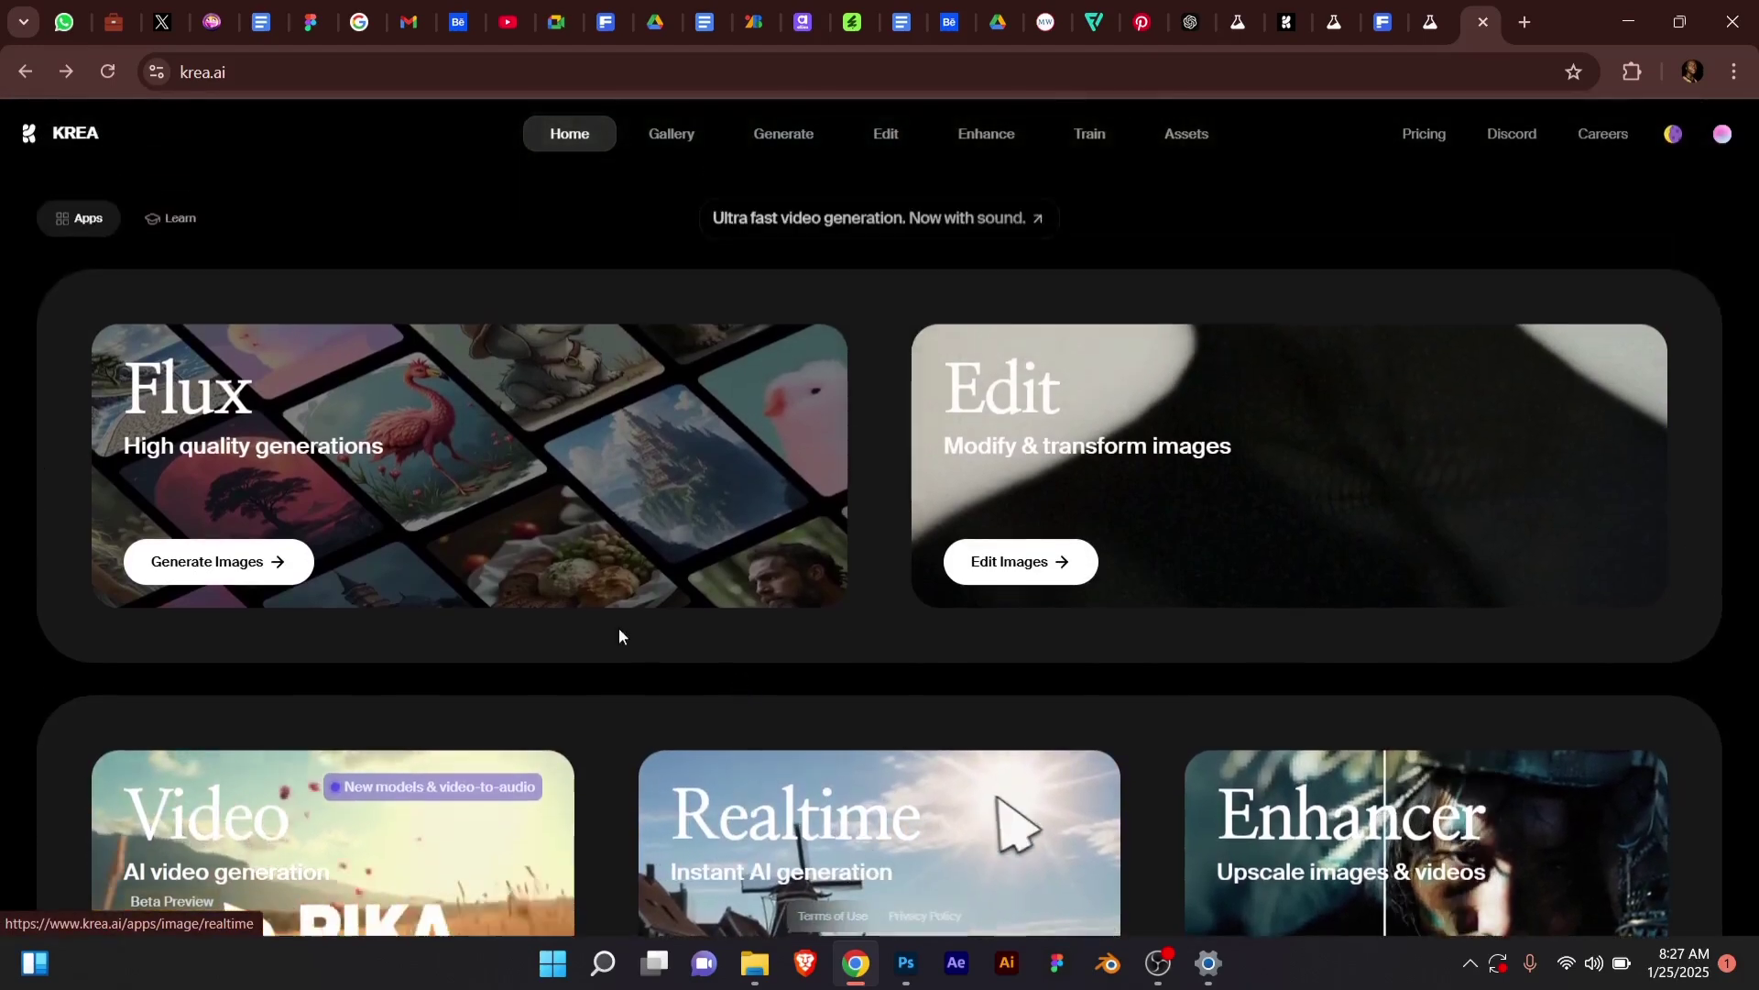
Open Krea's Flux image generator and generate images from the pasted truck-and-house prompt.
{"action": "left_click", "coordinate": [244, 562]}
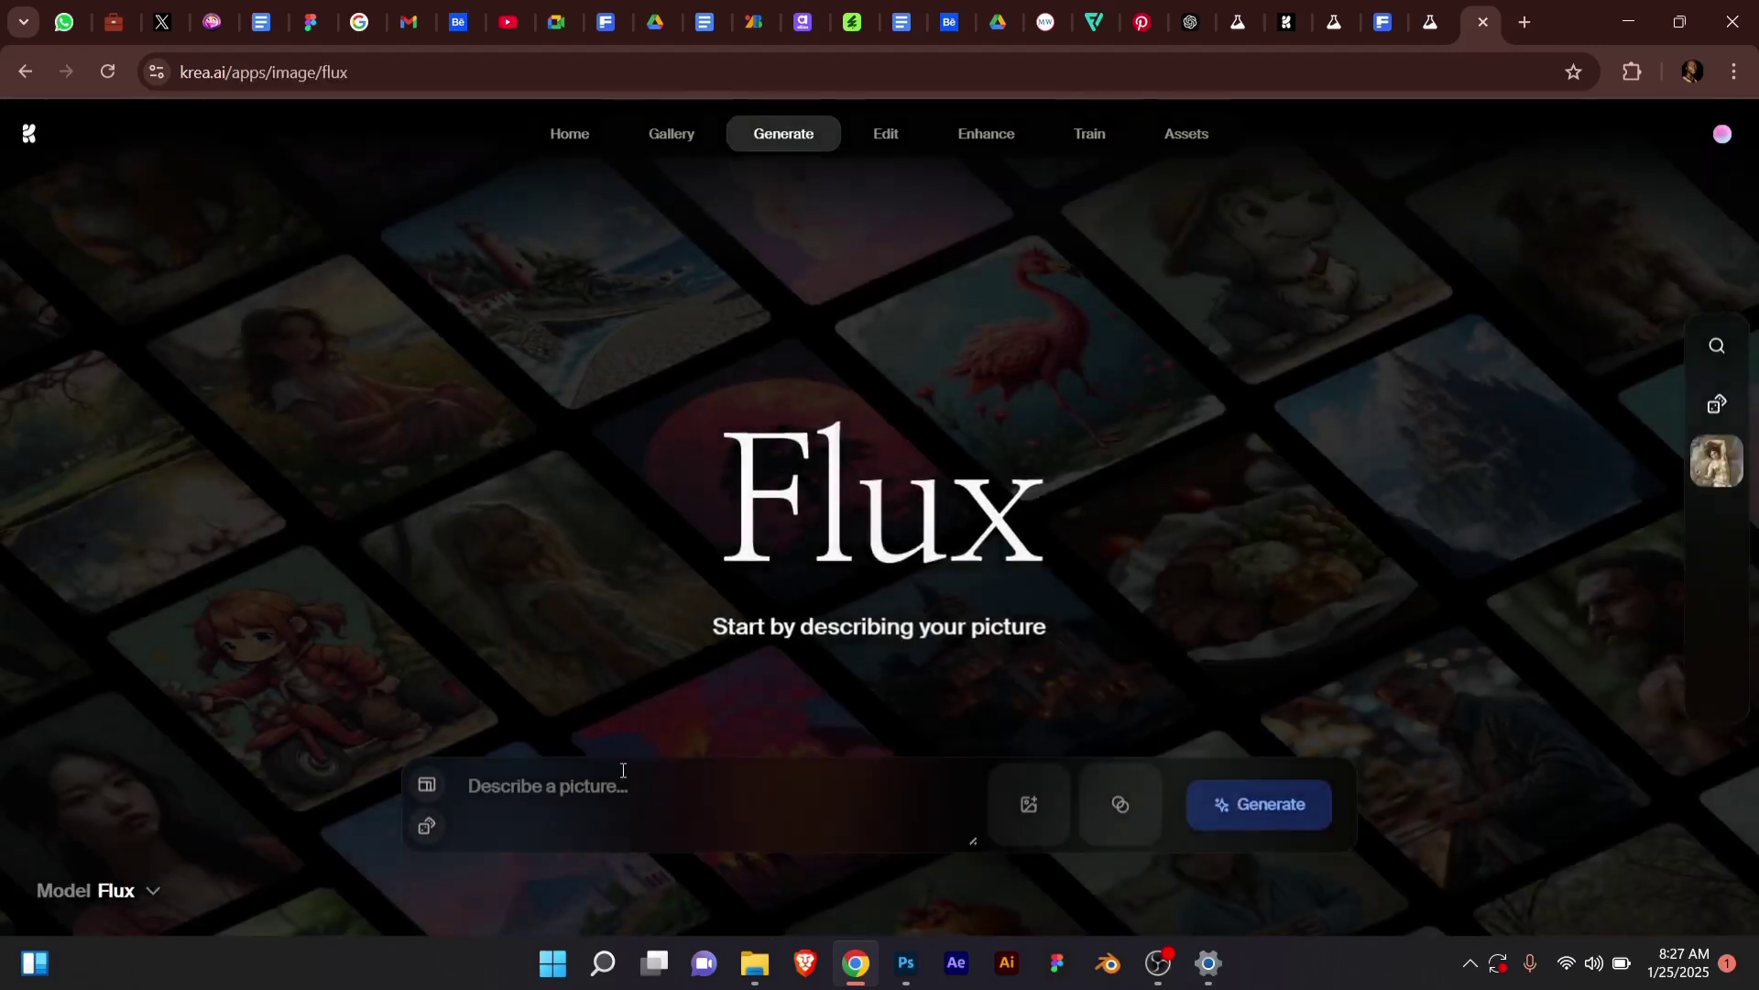
{"action": "left_click", "coordinate": [608, 779]}
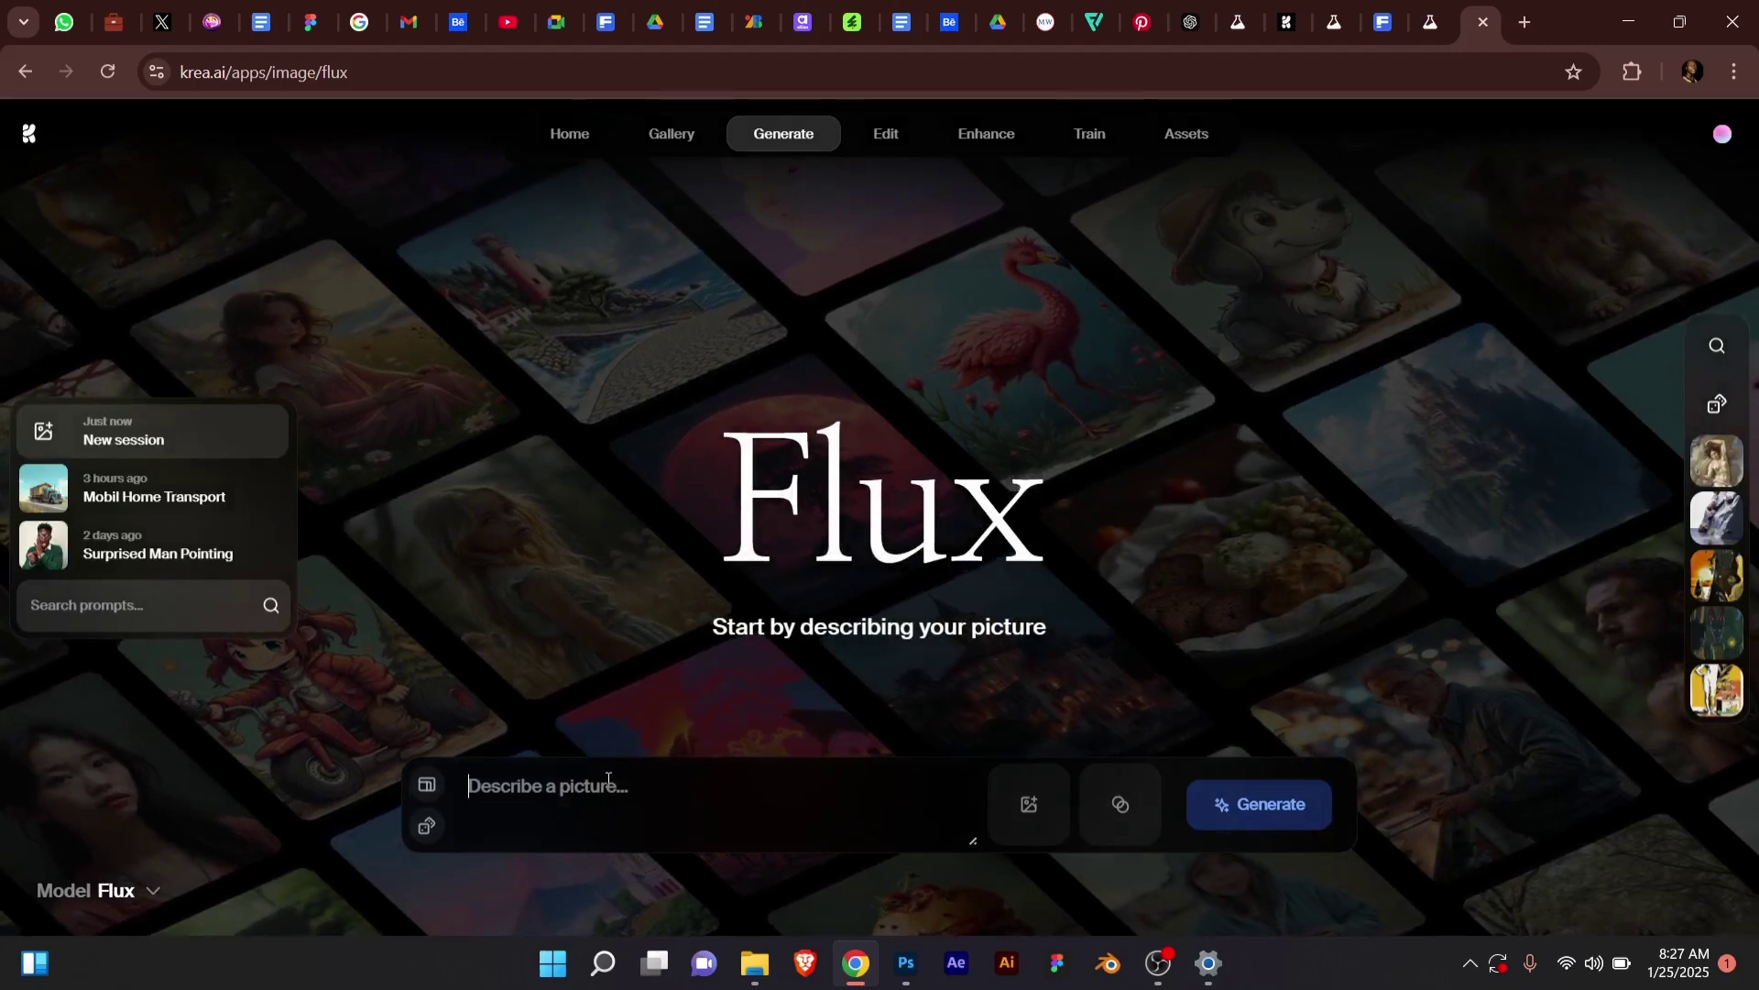
{"action": "key", "text": "ctrl+v"}
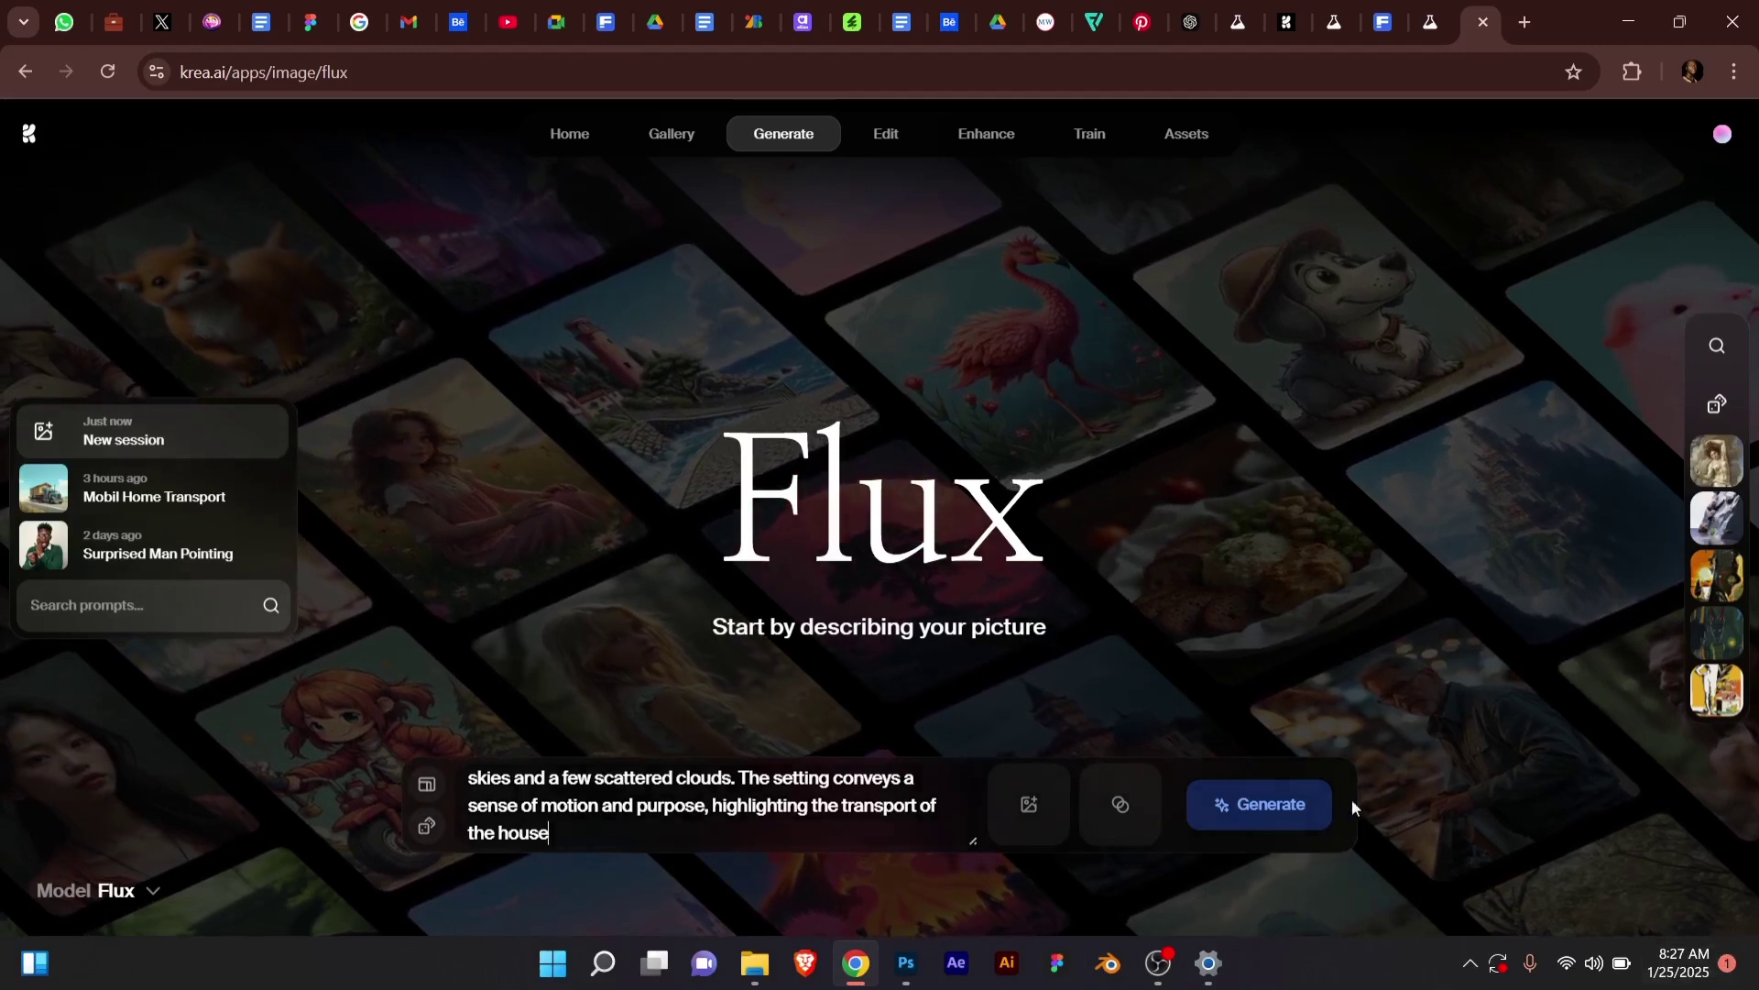
{"action": "left_click", "coordinate": [1287, 804]}
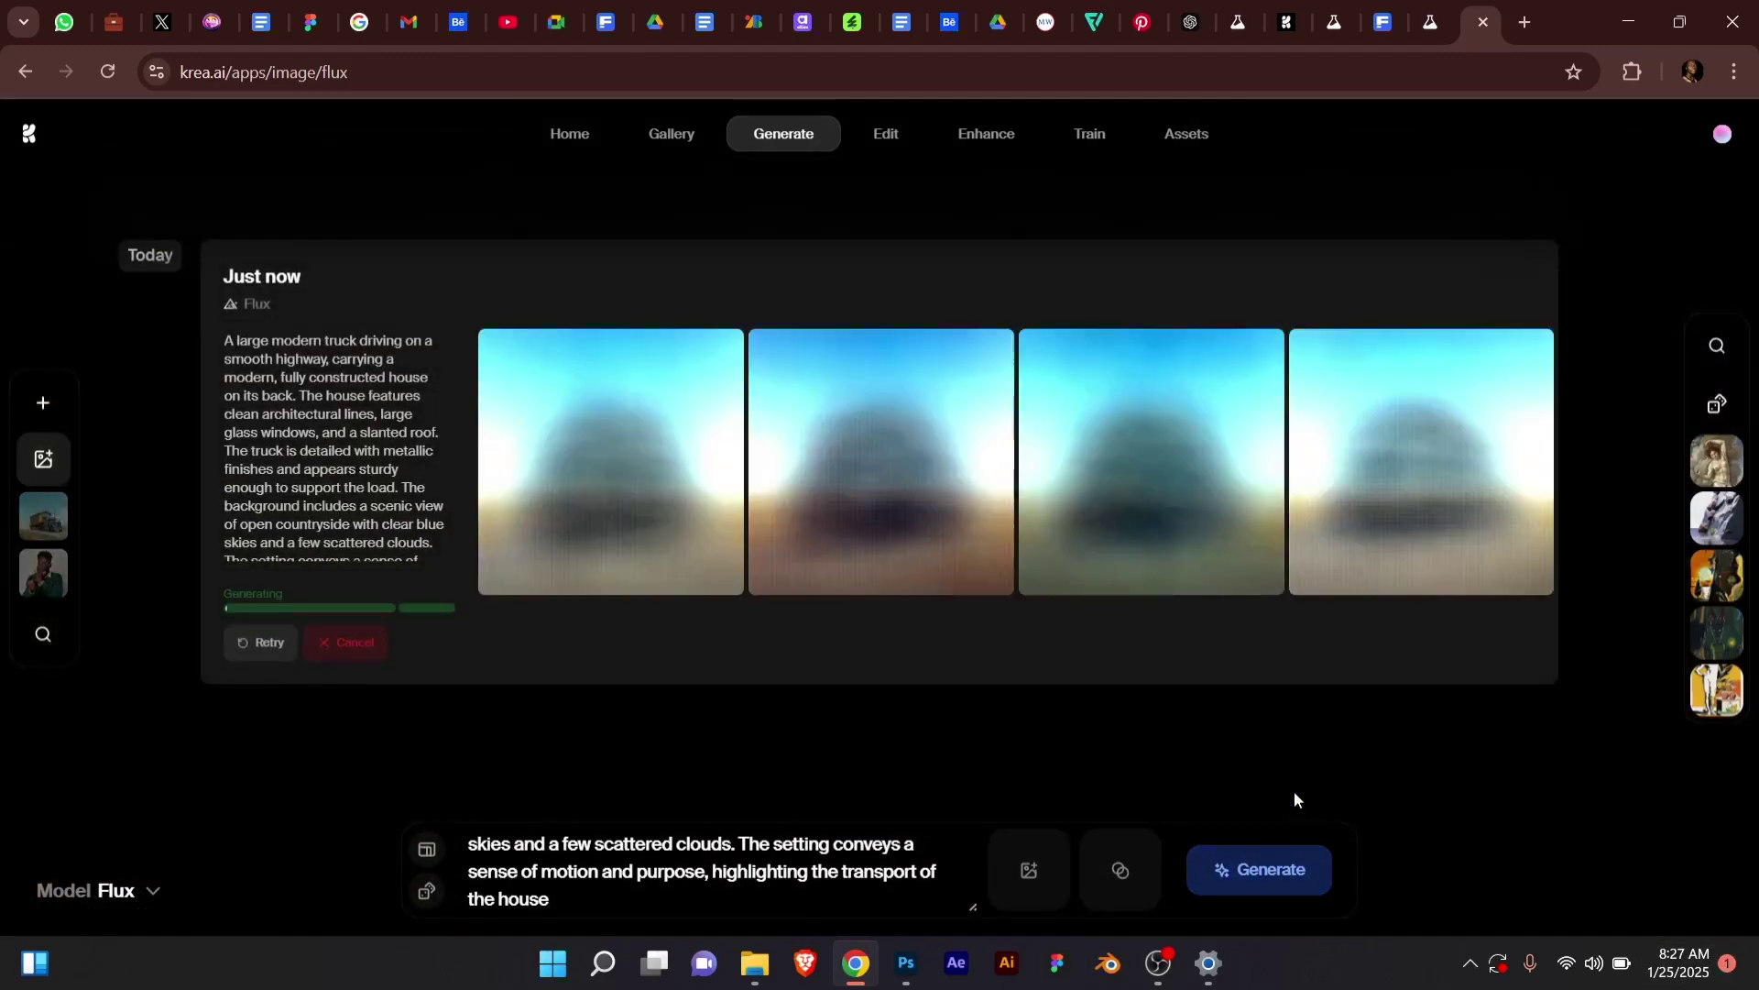
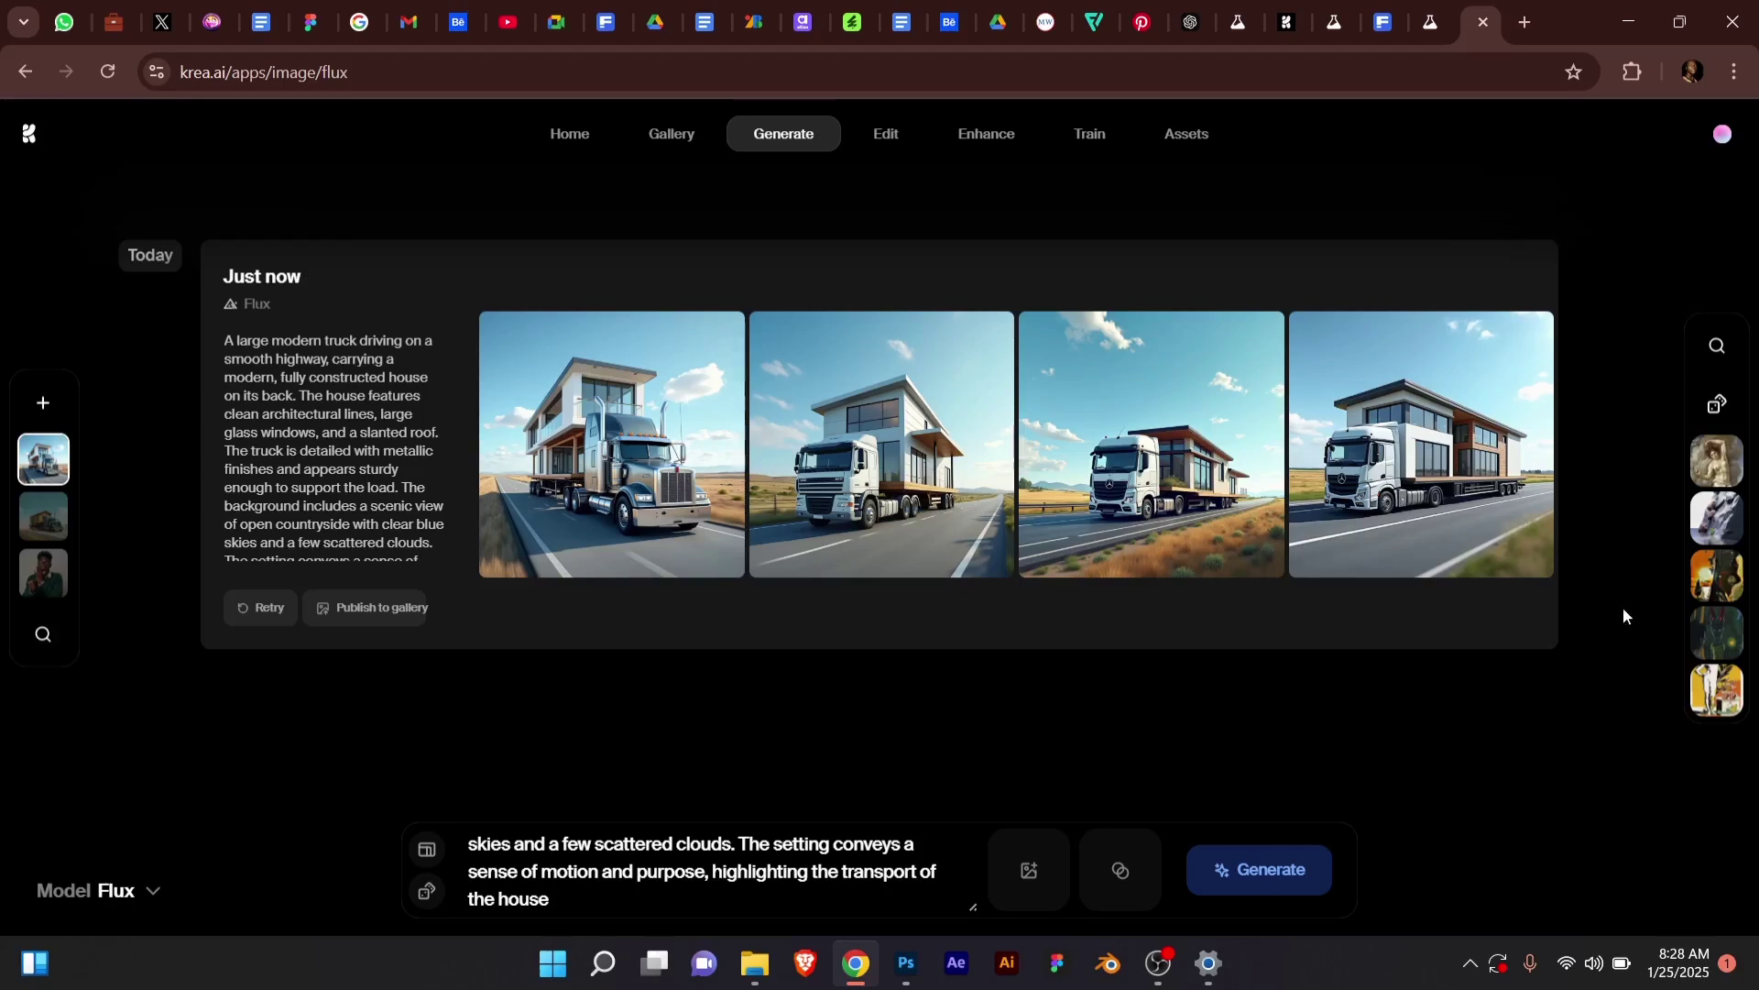
Compare the truck-and-house images produced by ImageFX with those from Krea Flux.
{"action": "left_click", "coordinate": [1431, 22]}
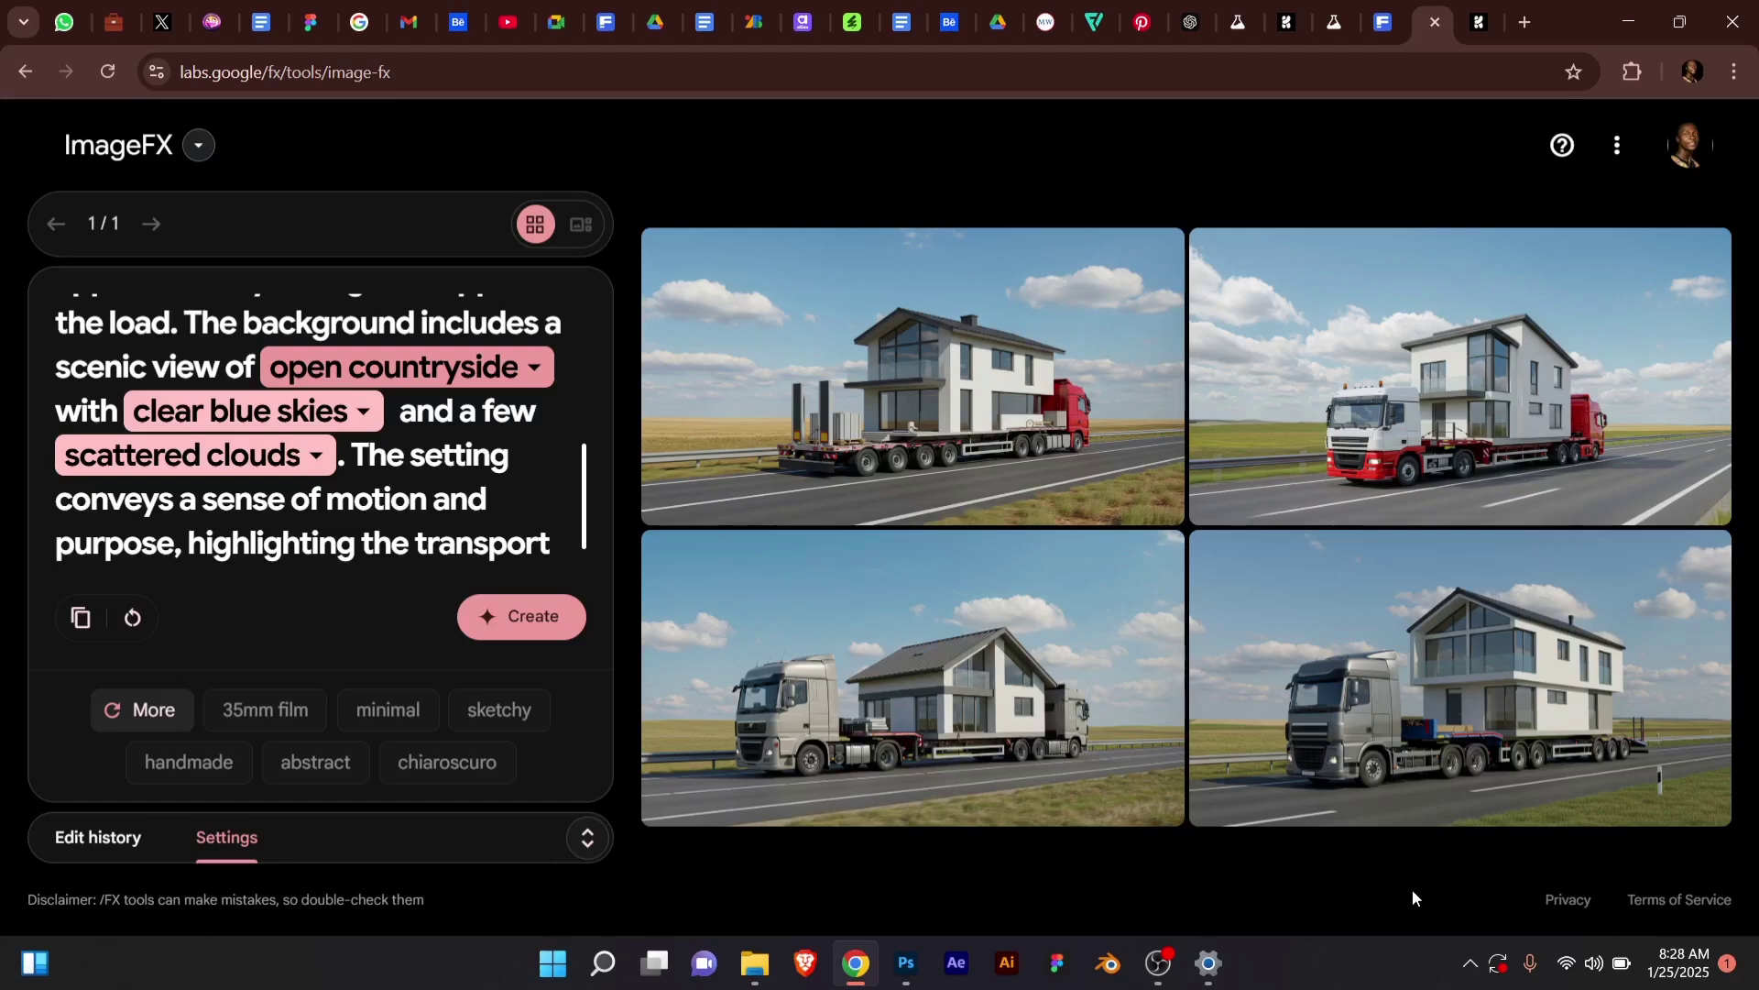
{"action": "left_click", "coordinate": [1477, 25]}
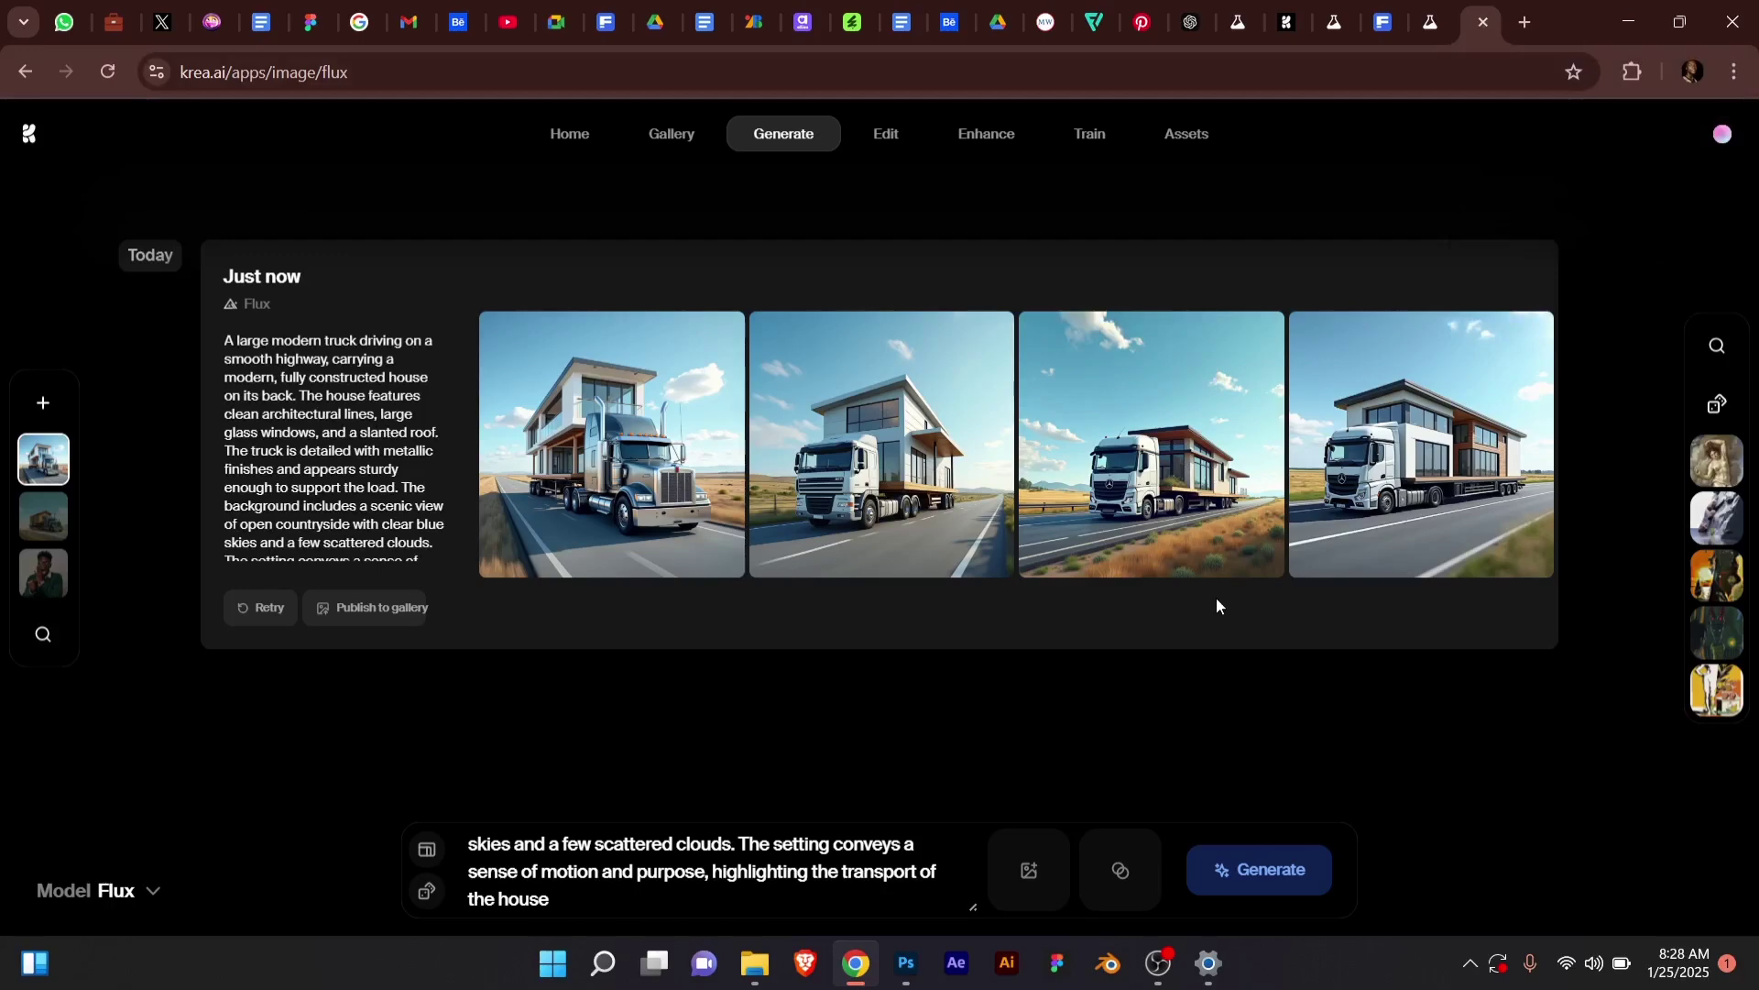
{"action": "left_click", "coordinate": [1435, 21]}
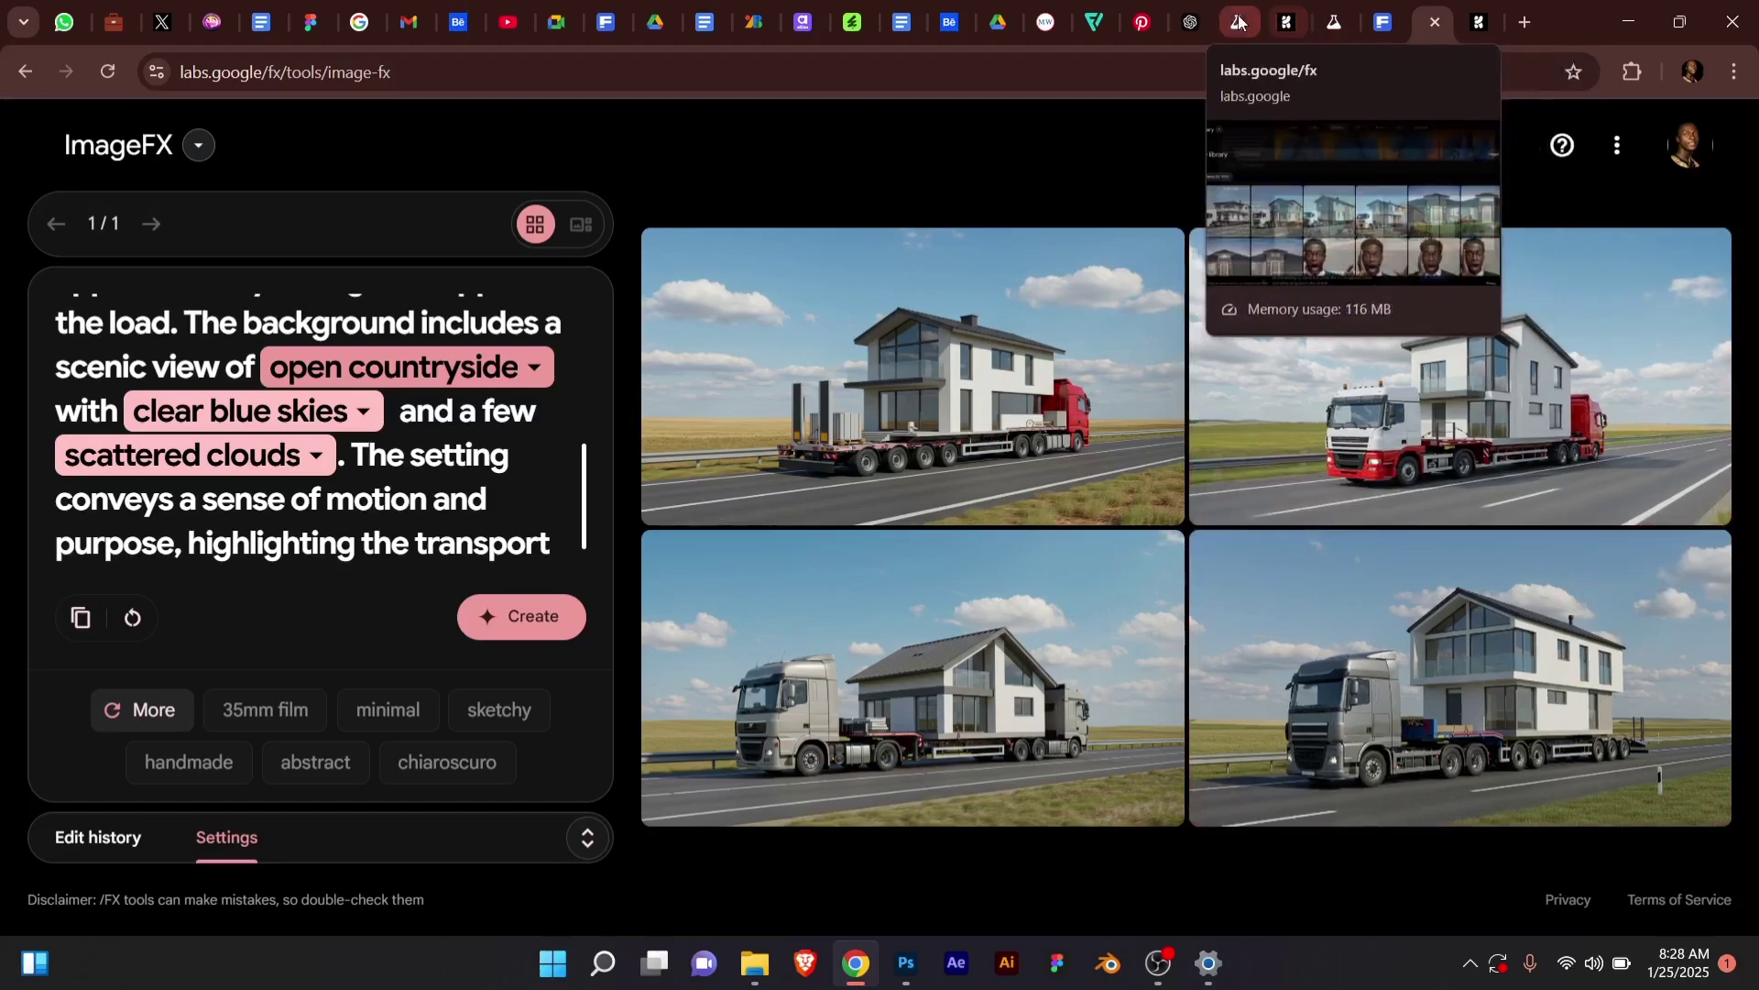
Return to ChatGPT and ask it to revise the truck prompt with "let the house be a modern house".
{"action": "left_click", "coordinate": [1191, 22]}
{"action": "left_click", "coordinate": [903, 813]}
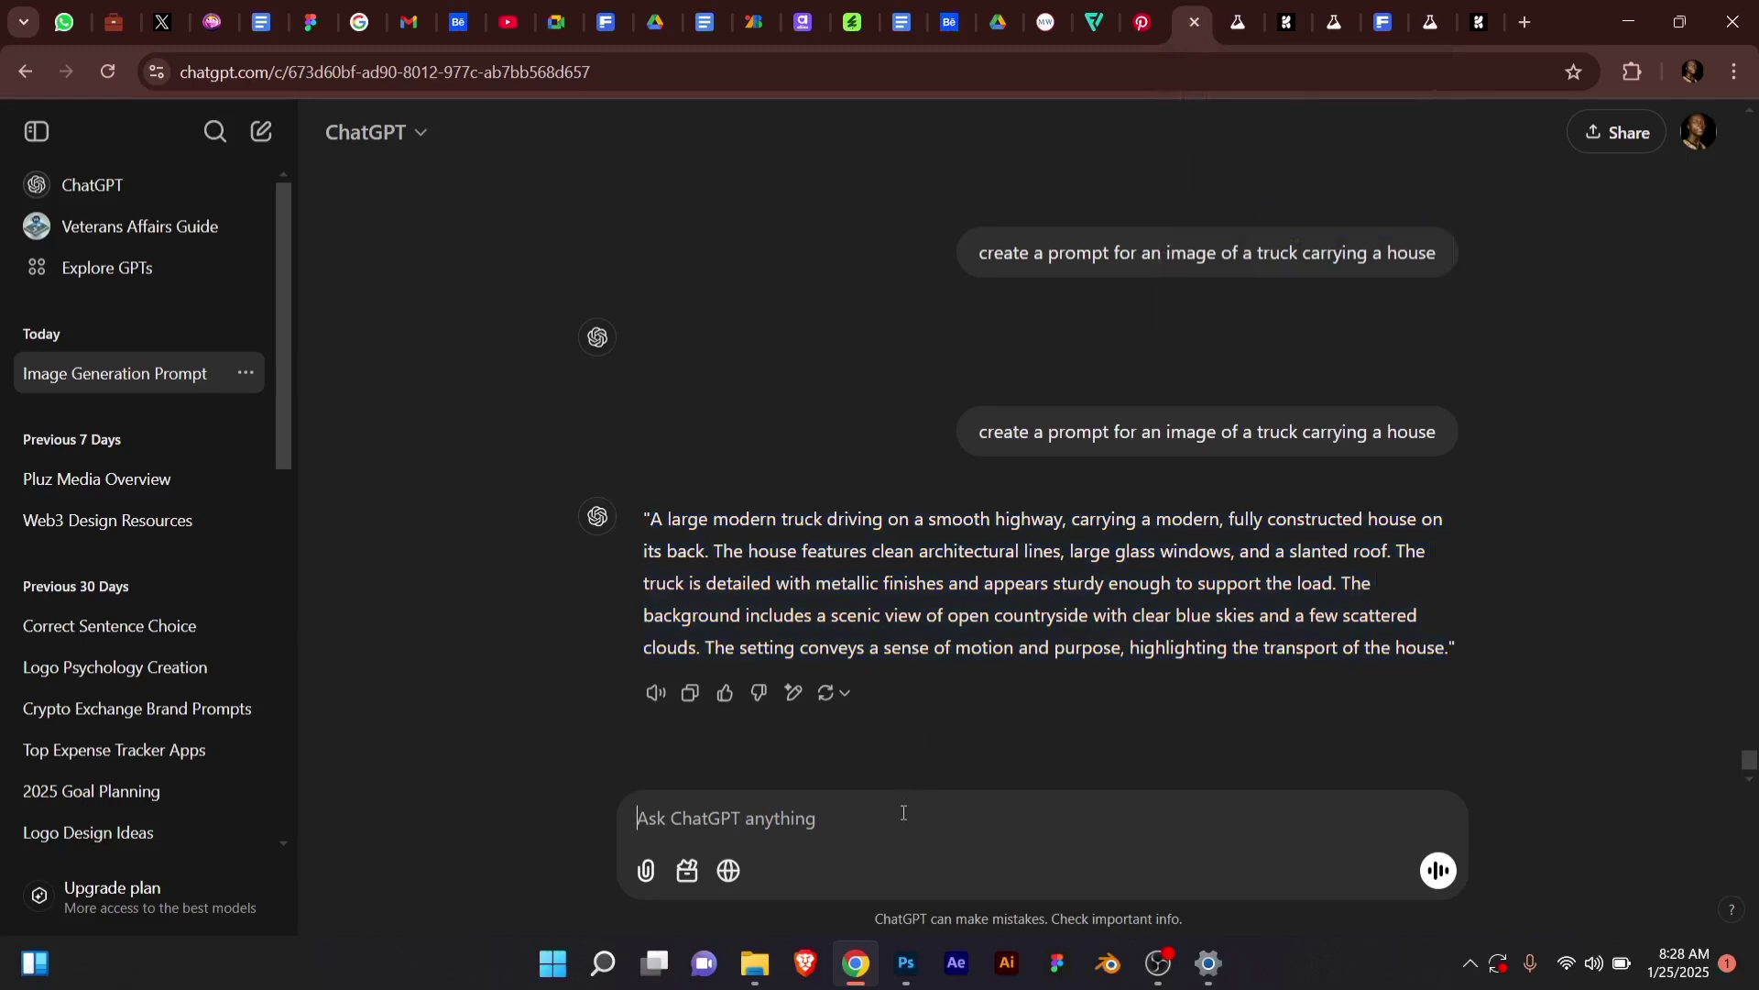
{"action": "type", "text": "a mo"}
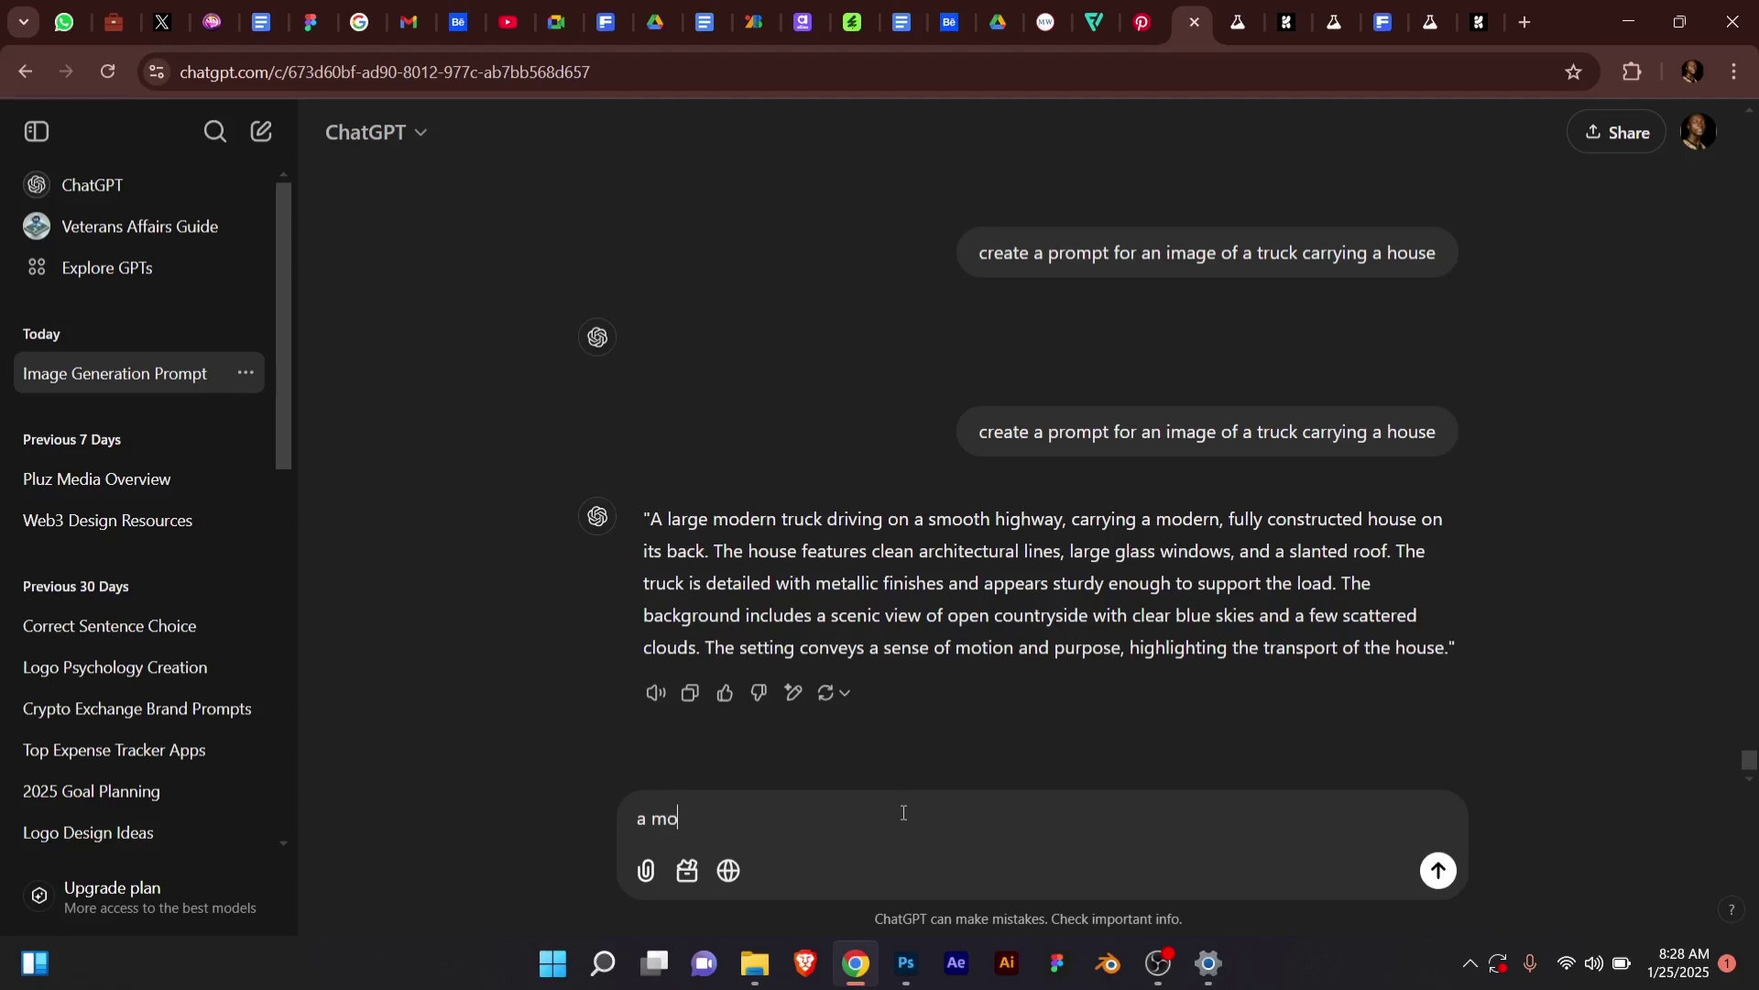
{"action": "type", "text": "dern house"}
{"action": "type", "text": "let the "}
{"action": "type", "text": "house be"}
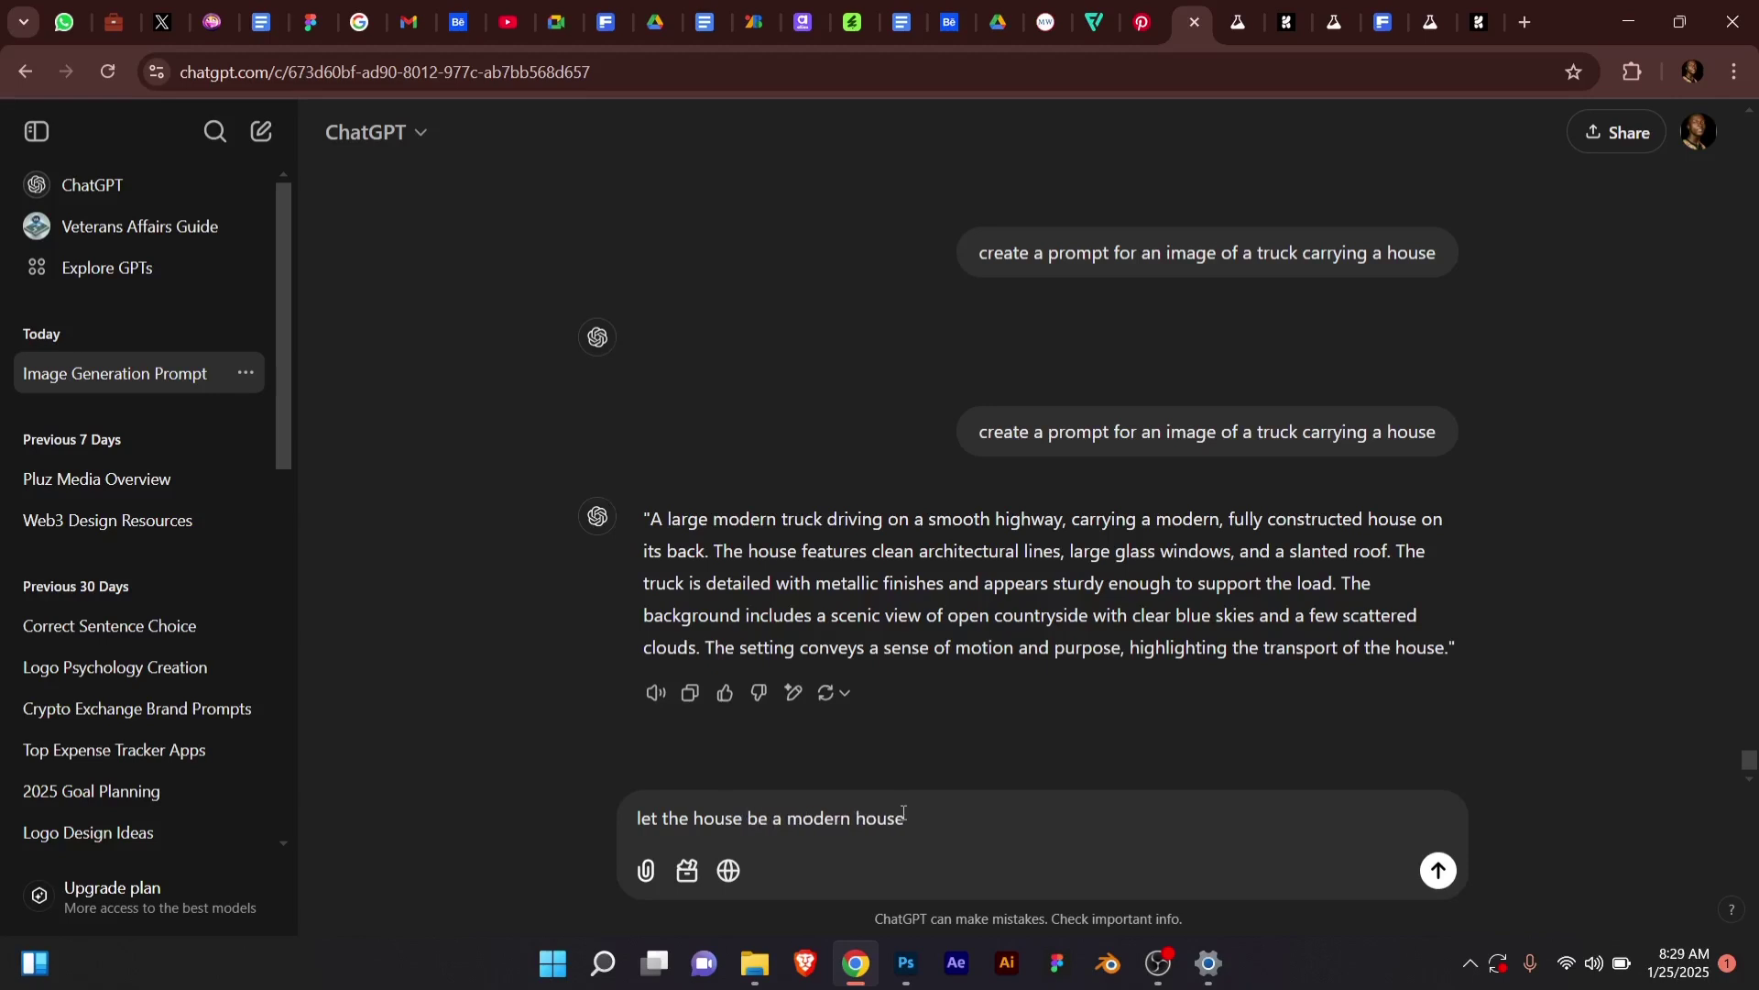
{"action": "key", "text": "Return"}
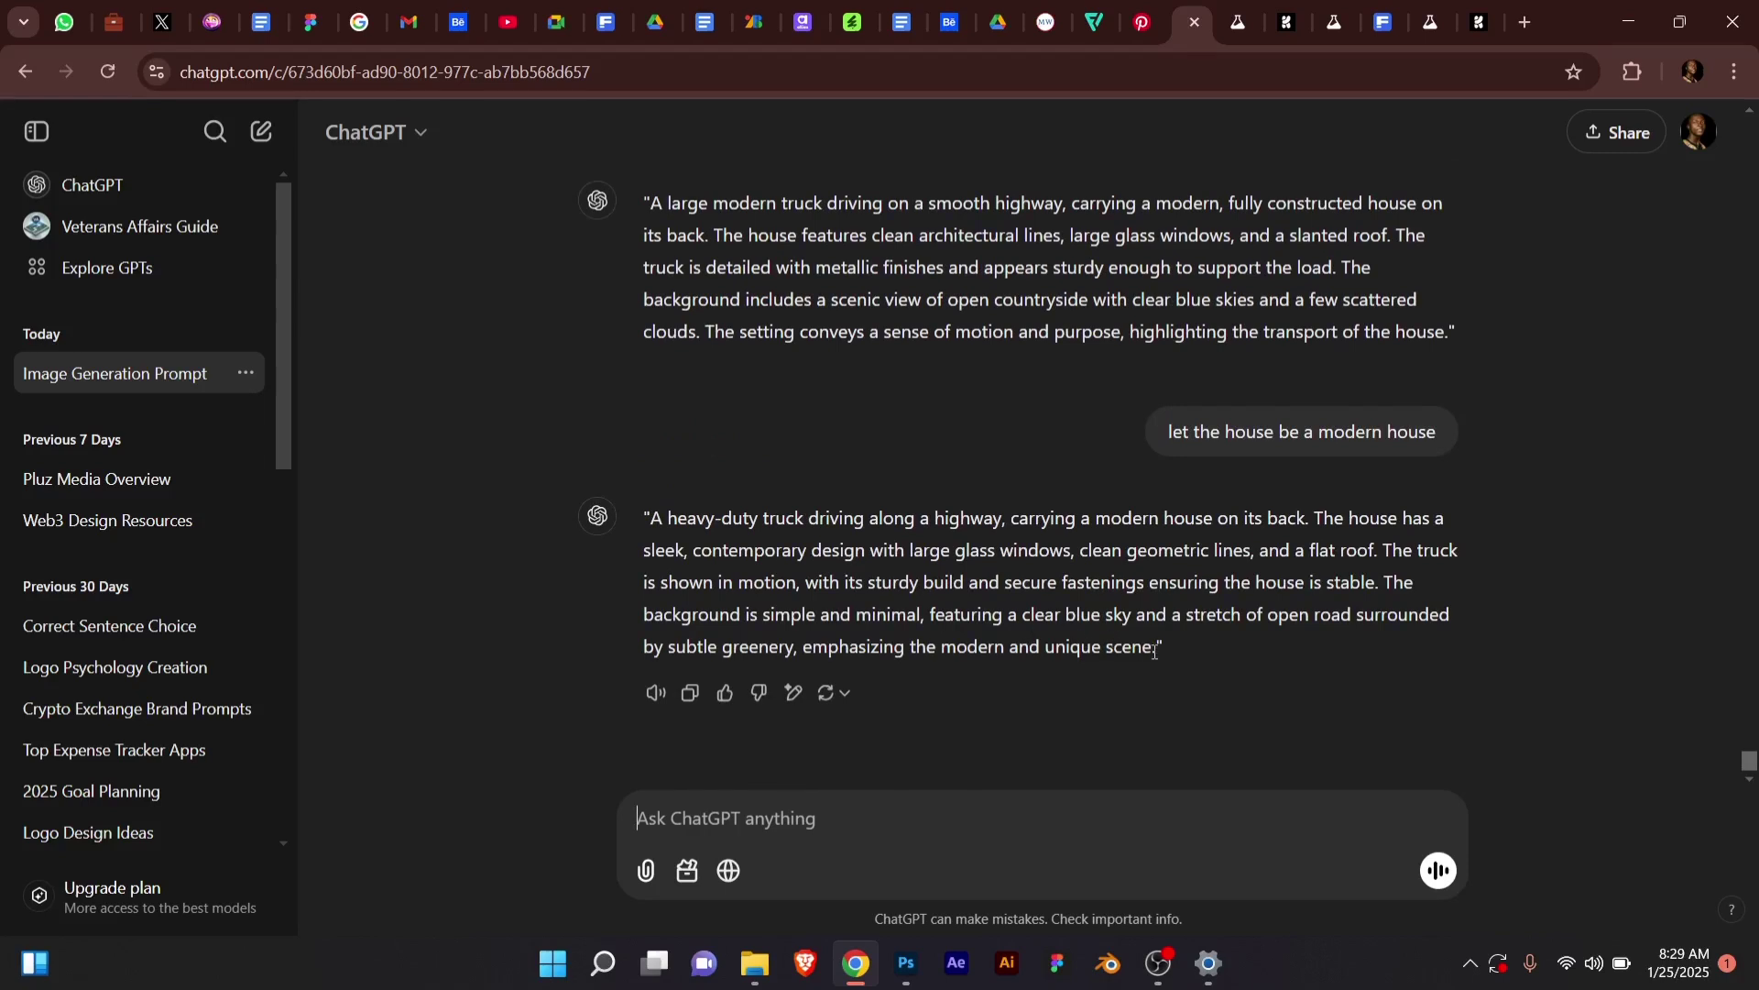
Copy ChatGPT's revised heavy-duty truck prompt, replace the existing ImageFX prompt with it and generate new images.
{"action": "left_click_drag", "start_coordinate": [1156, 649], "coordinate": [657, 539]}
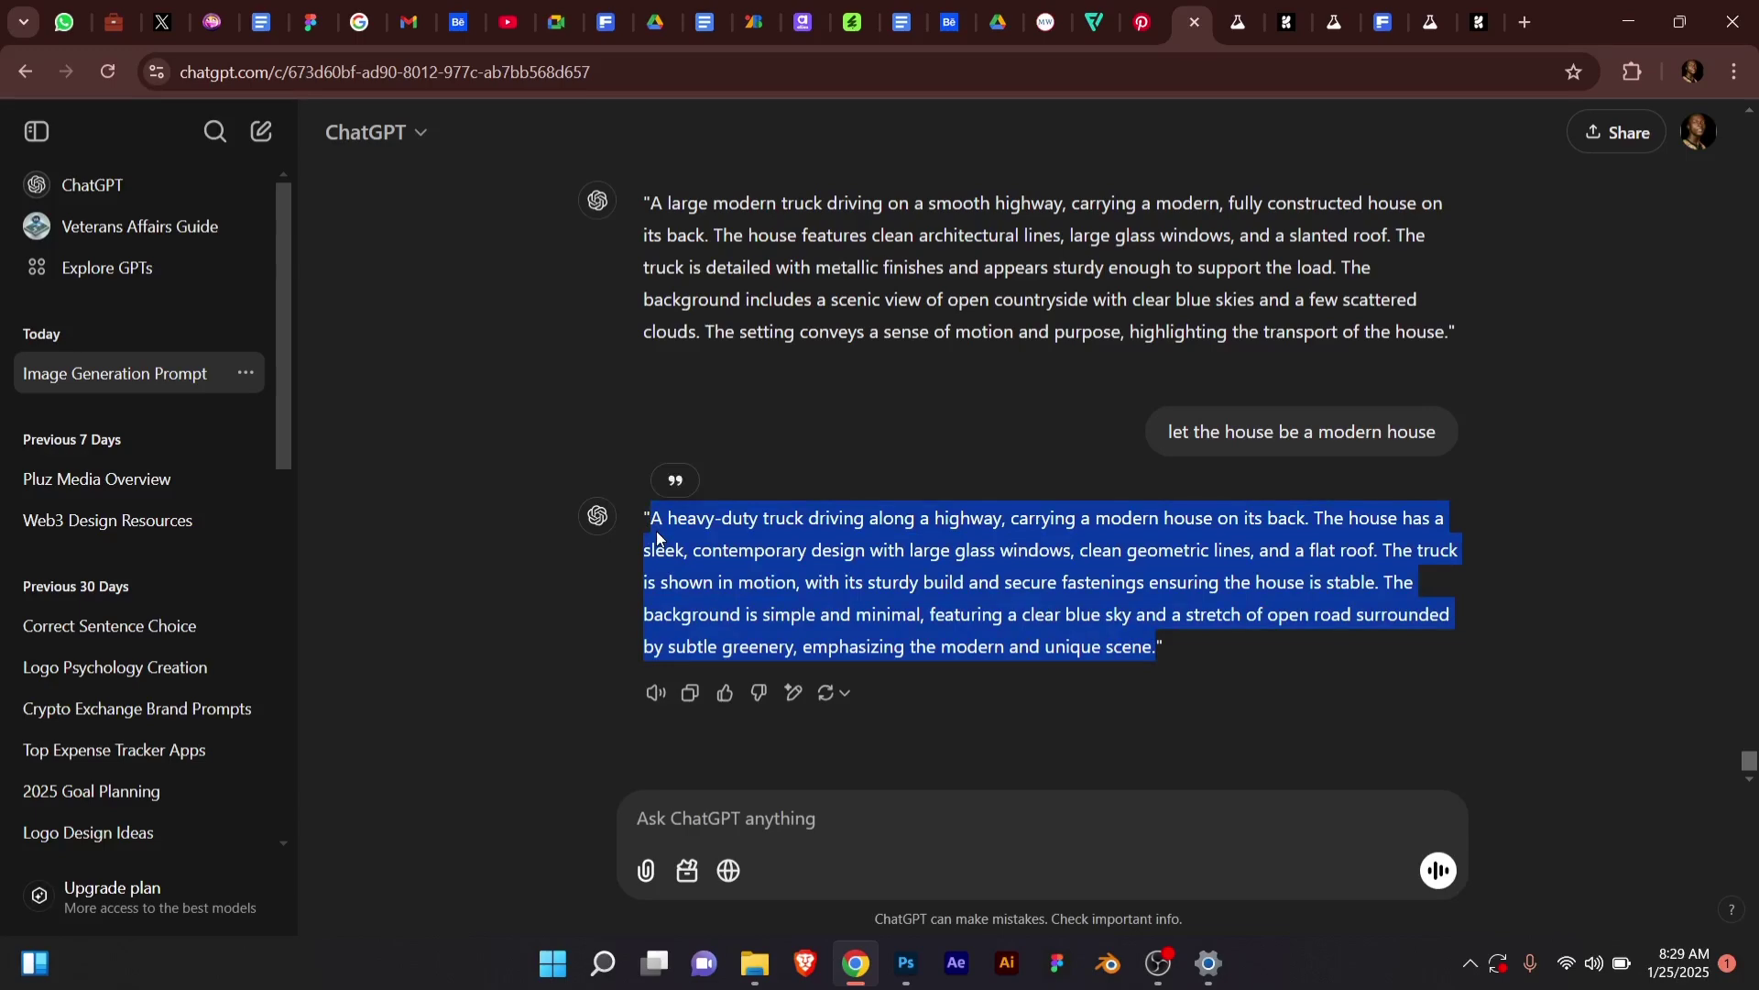
{"action": "left_click", "coordinate": [1431, 22]}
{"action": "triple_click", "coordinate": [452, 446]}
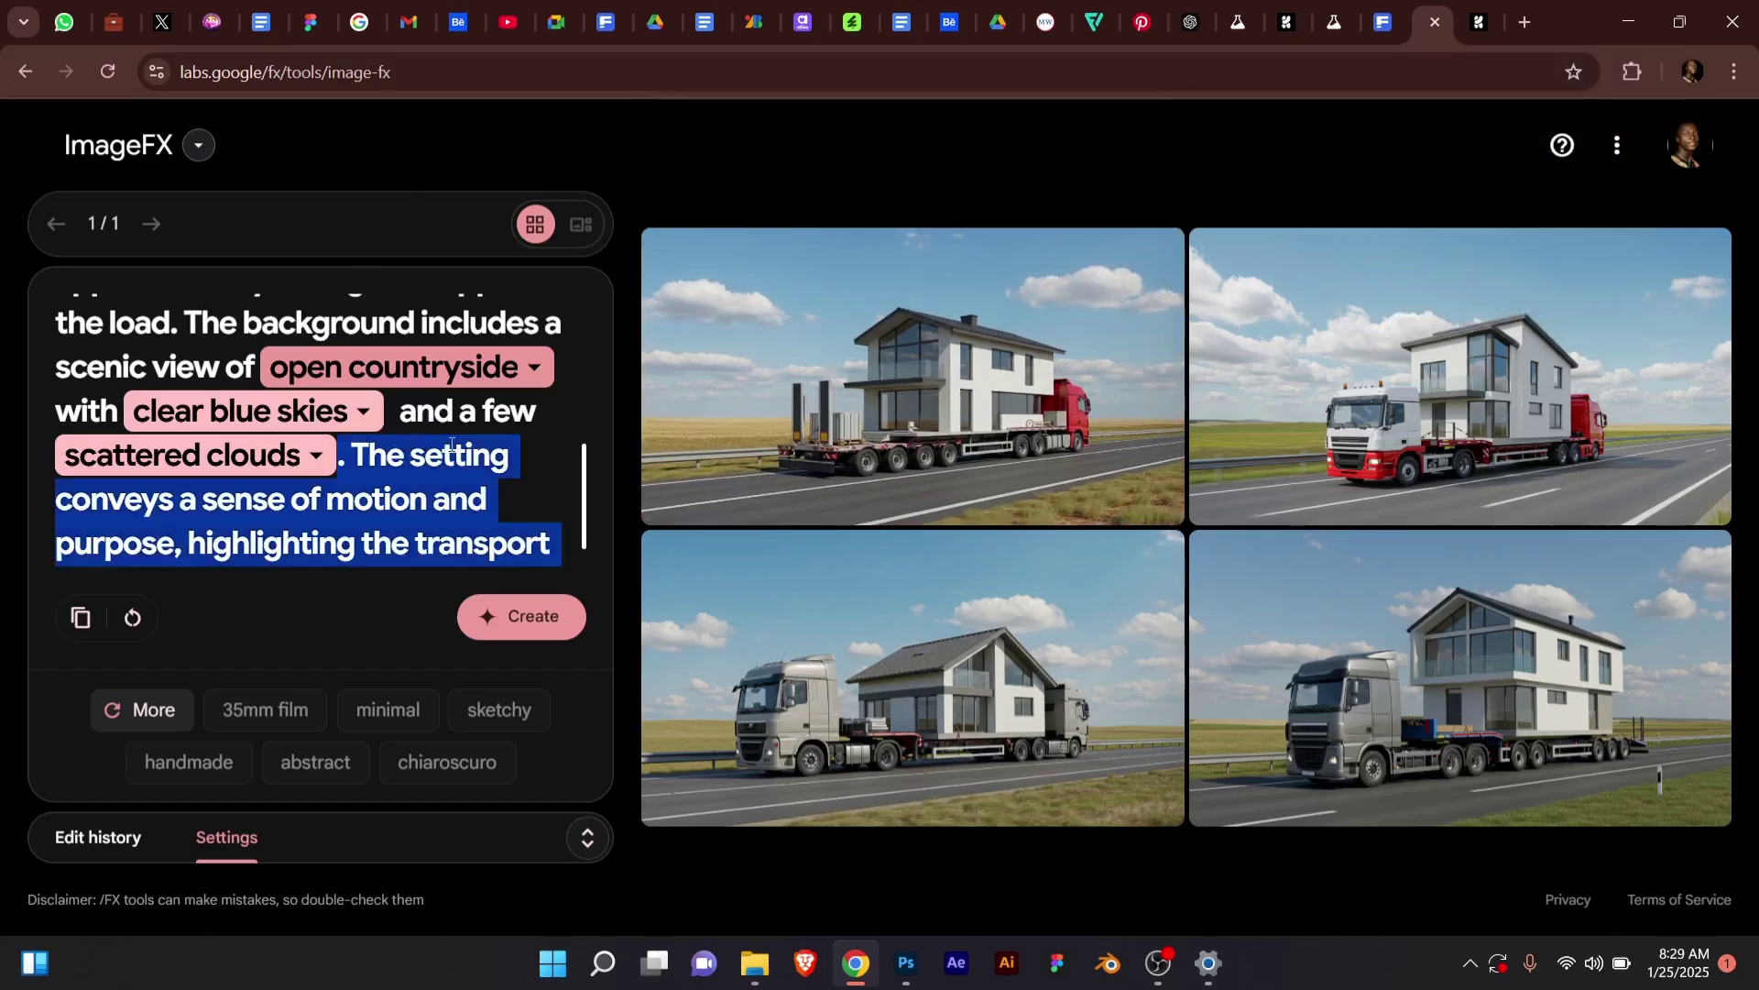
{"action": "key", "text": "ctrl+a"}
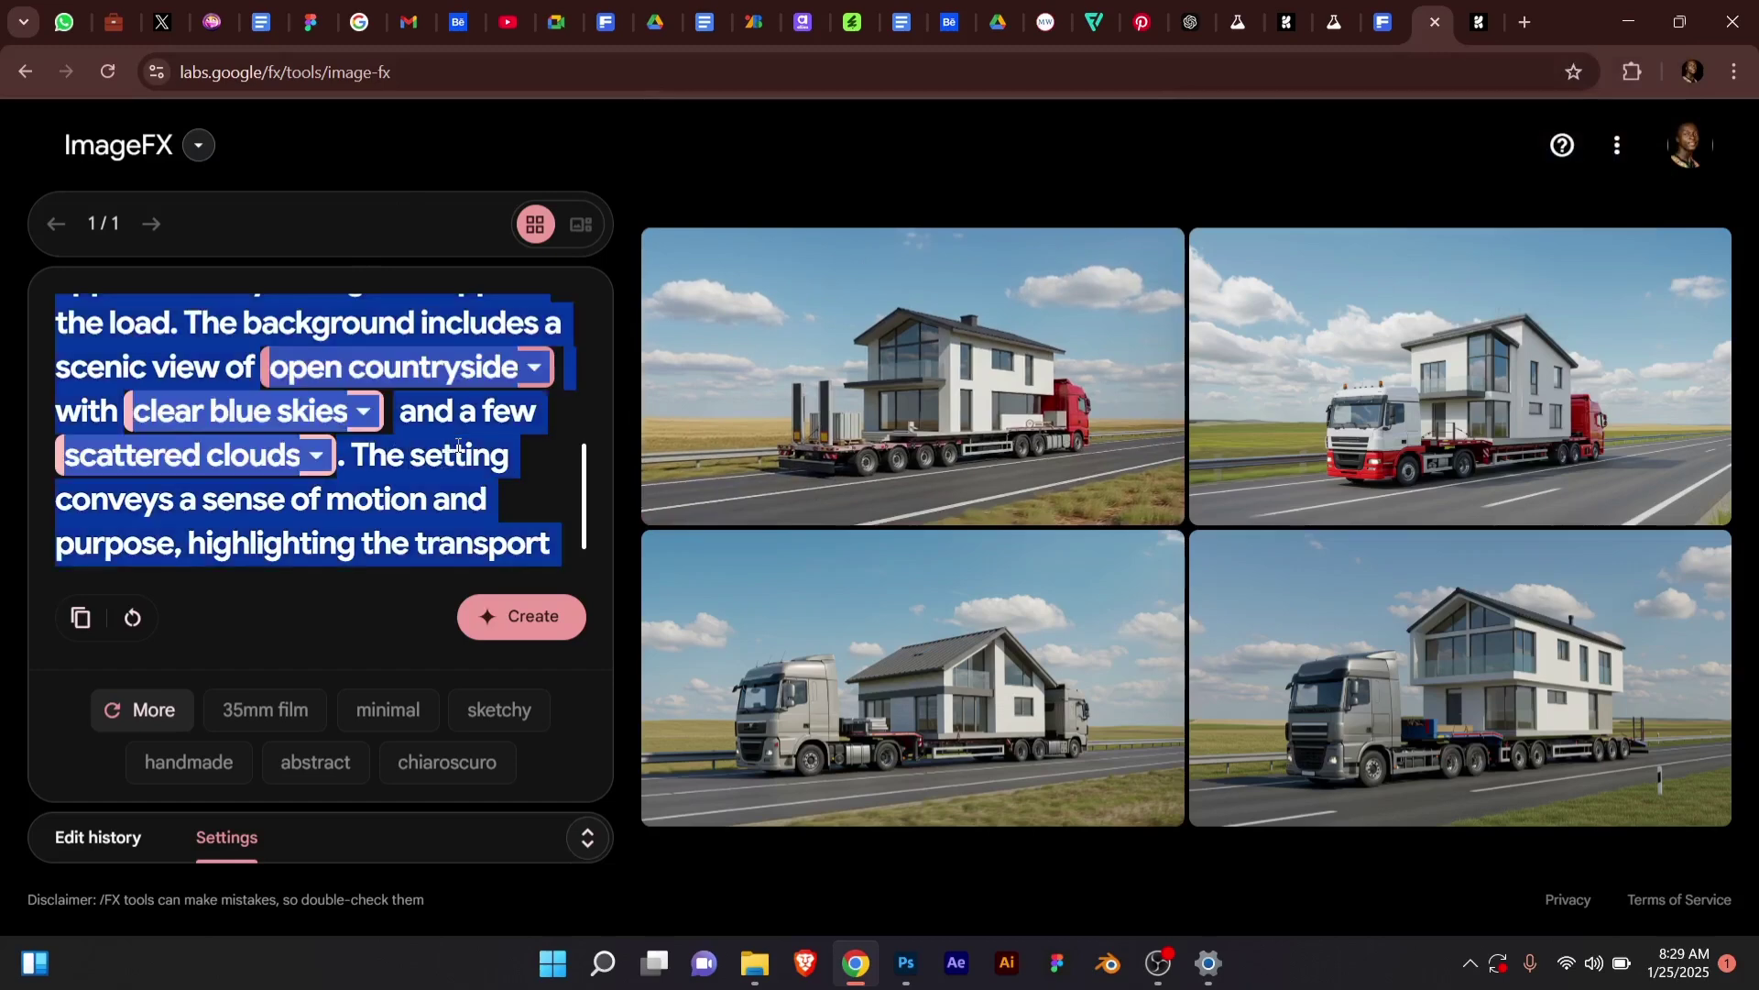
{"action": "key", "text": "ctrl+v"}
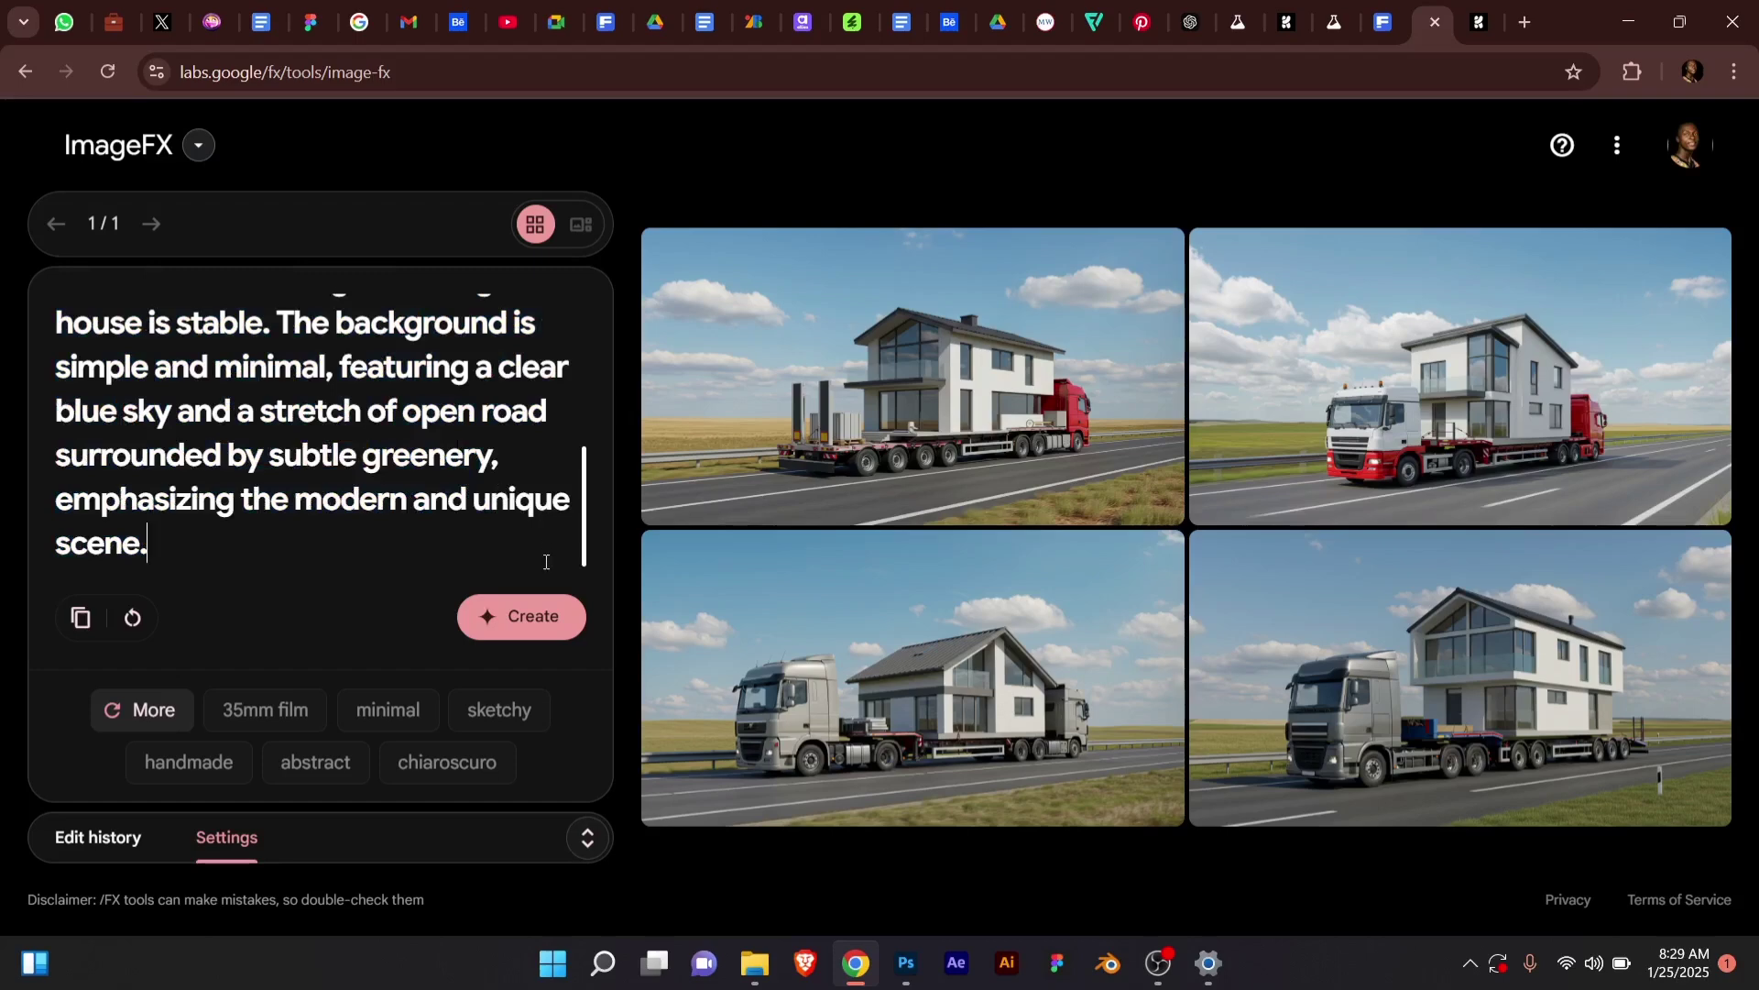
{"action": "left_click", "coordinate": [531, 618]}
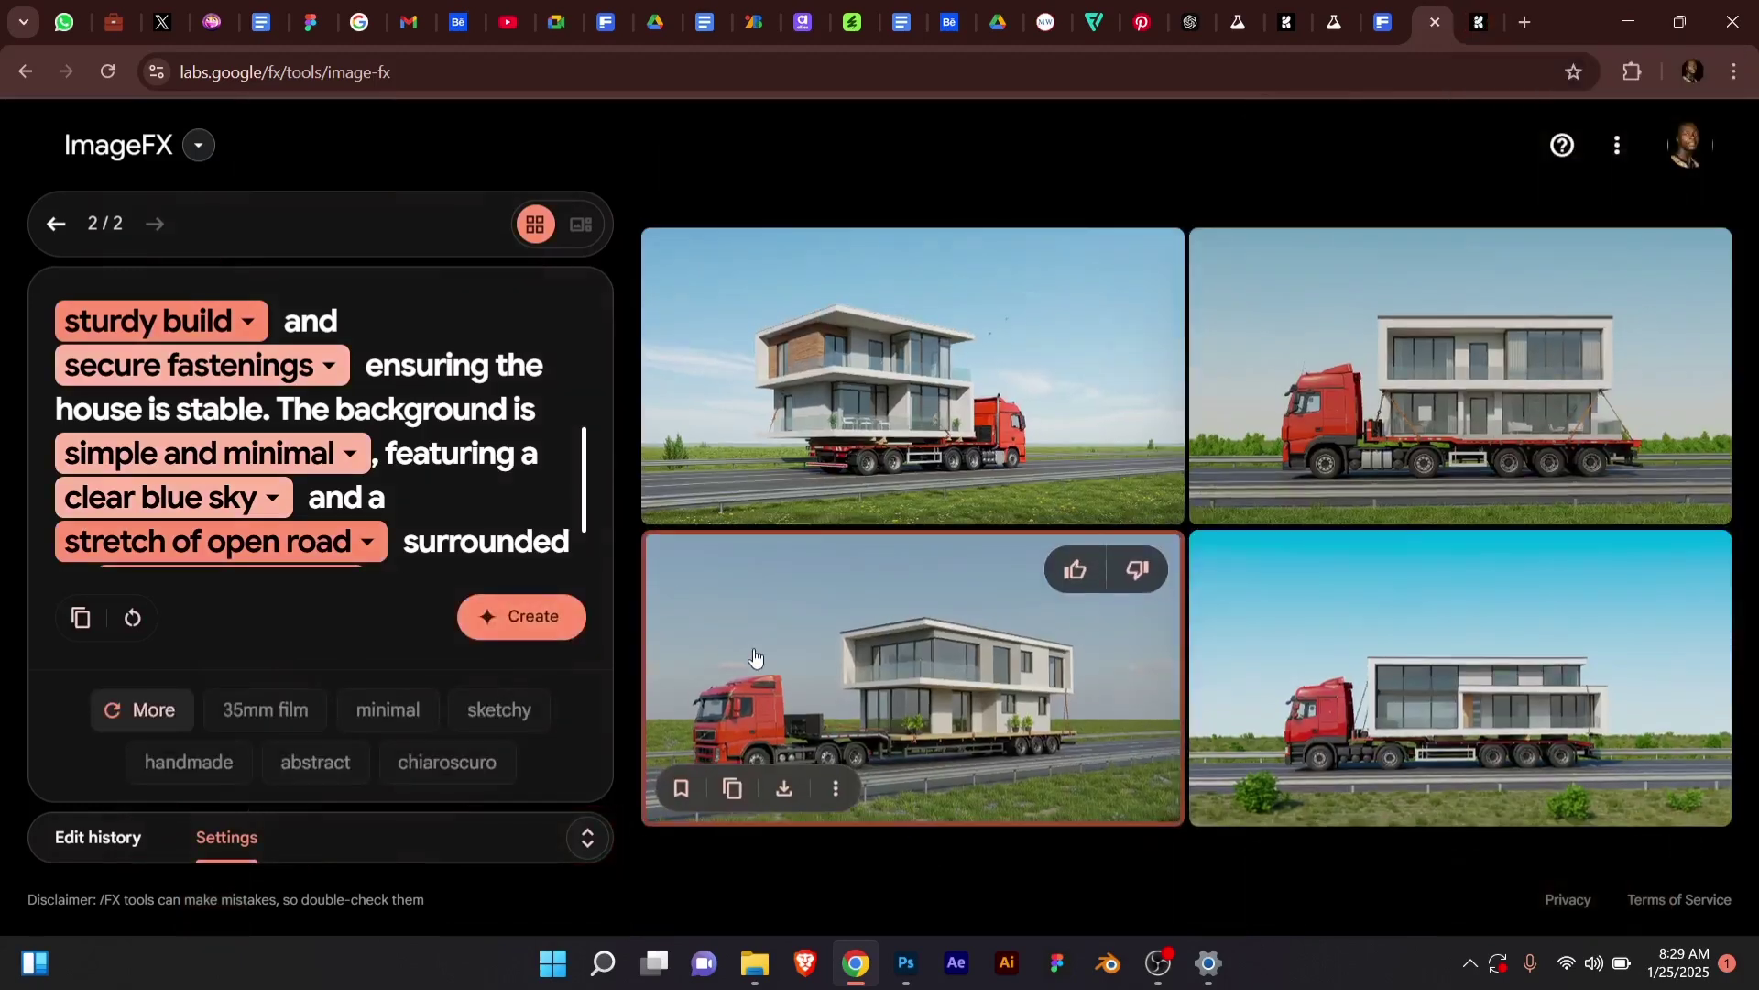
{"action": "mouse_move", "coordinate": [1365, 786]}
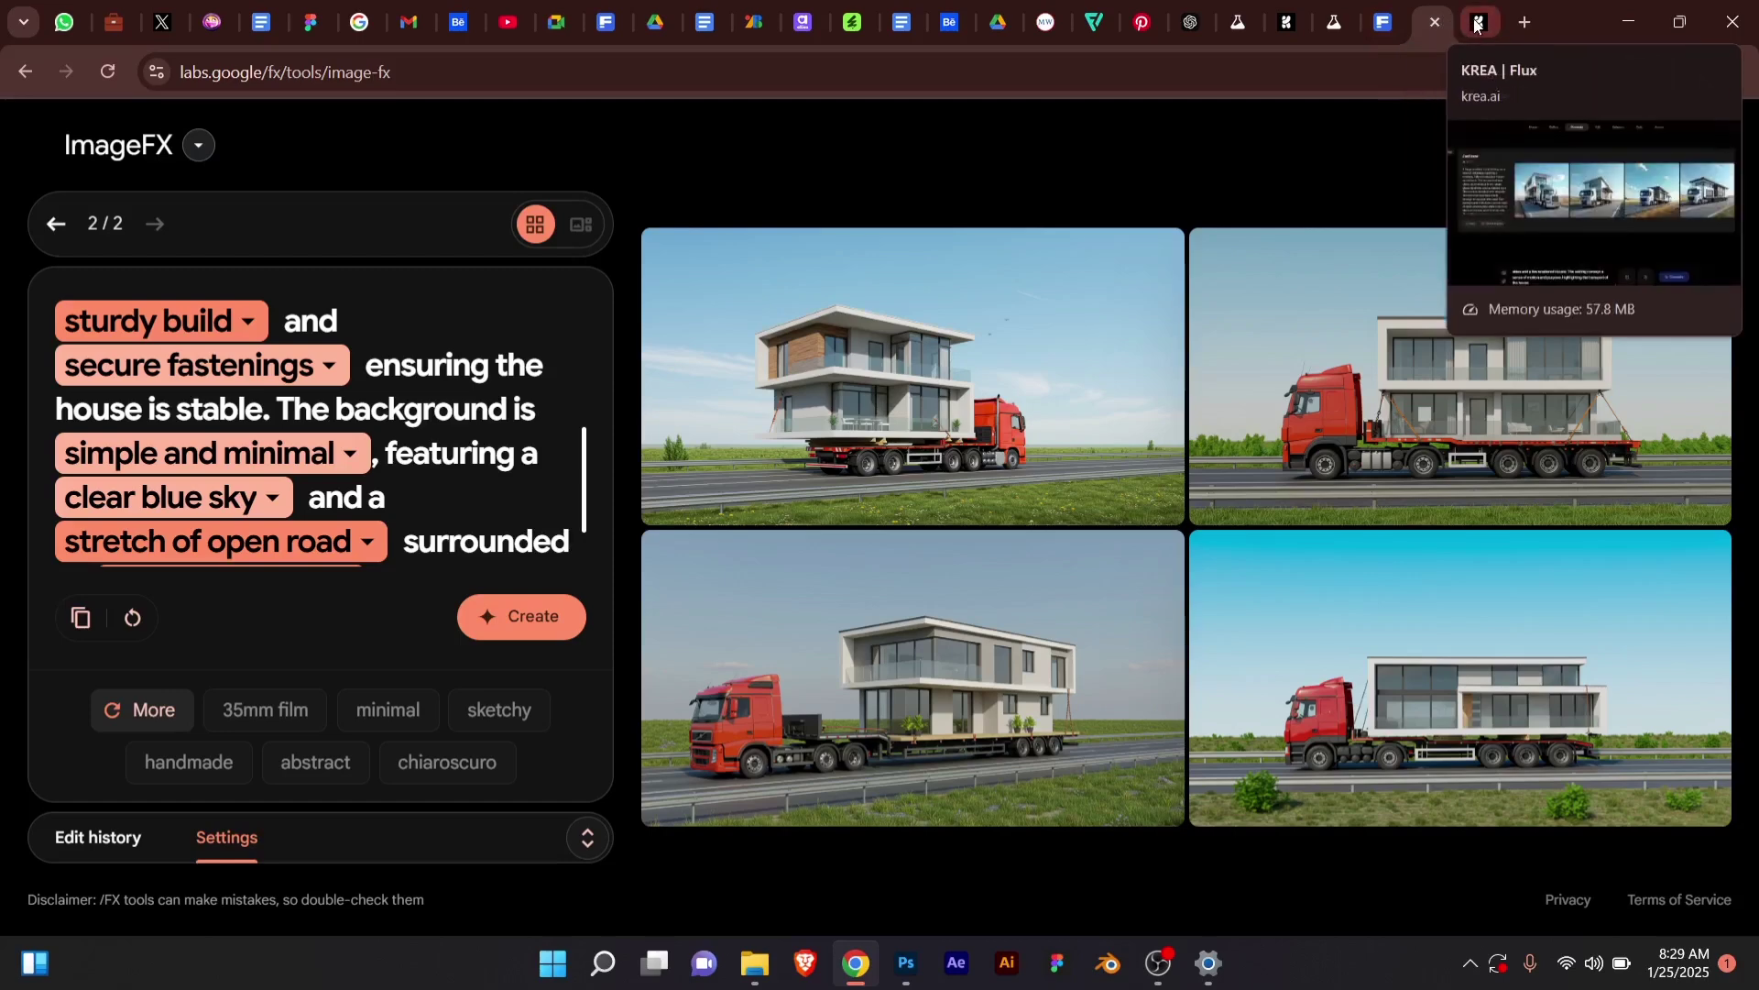
Switch to Freepik, search its photos for "a happy excited african" and browse the results.
{"action": "left_click", "coordinate": [1191, 22]}
{"action": "left_click", "coordinate": [1384, 20]}
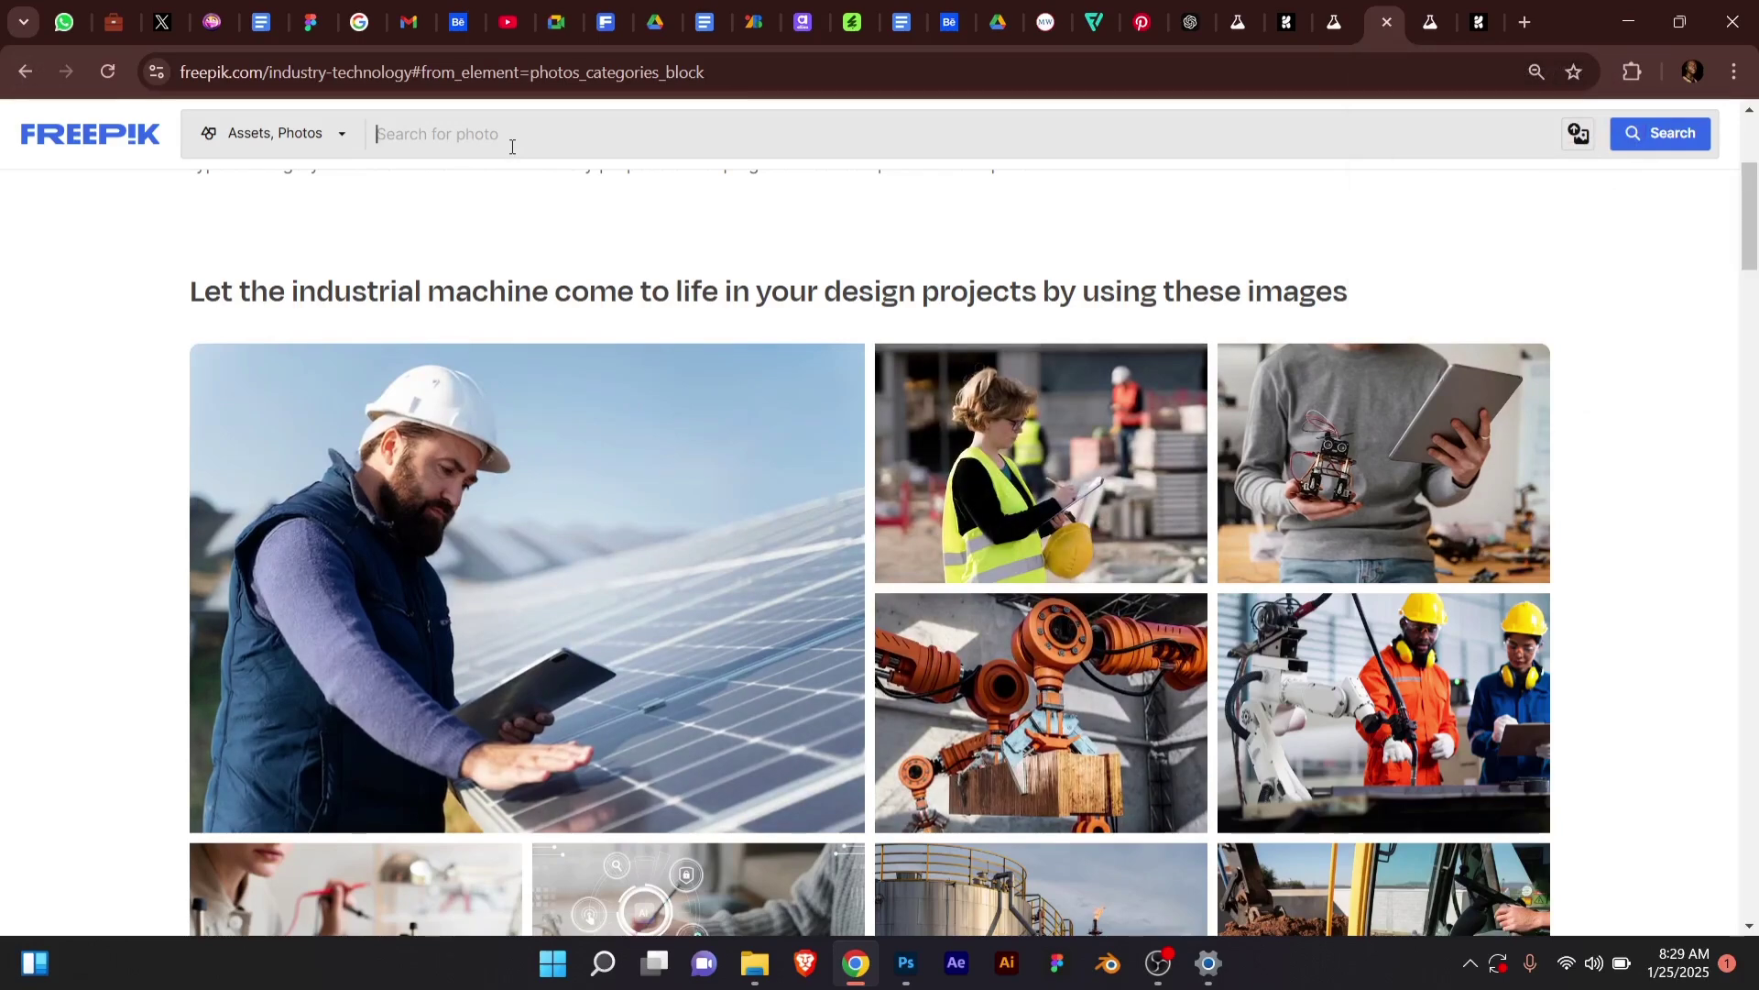
{"action": "type", "text": "a happy excited"}
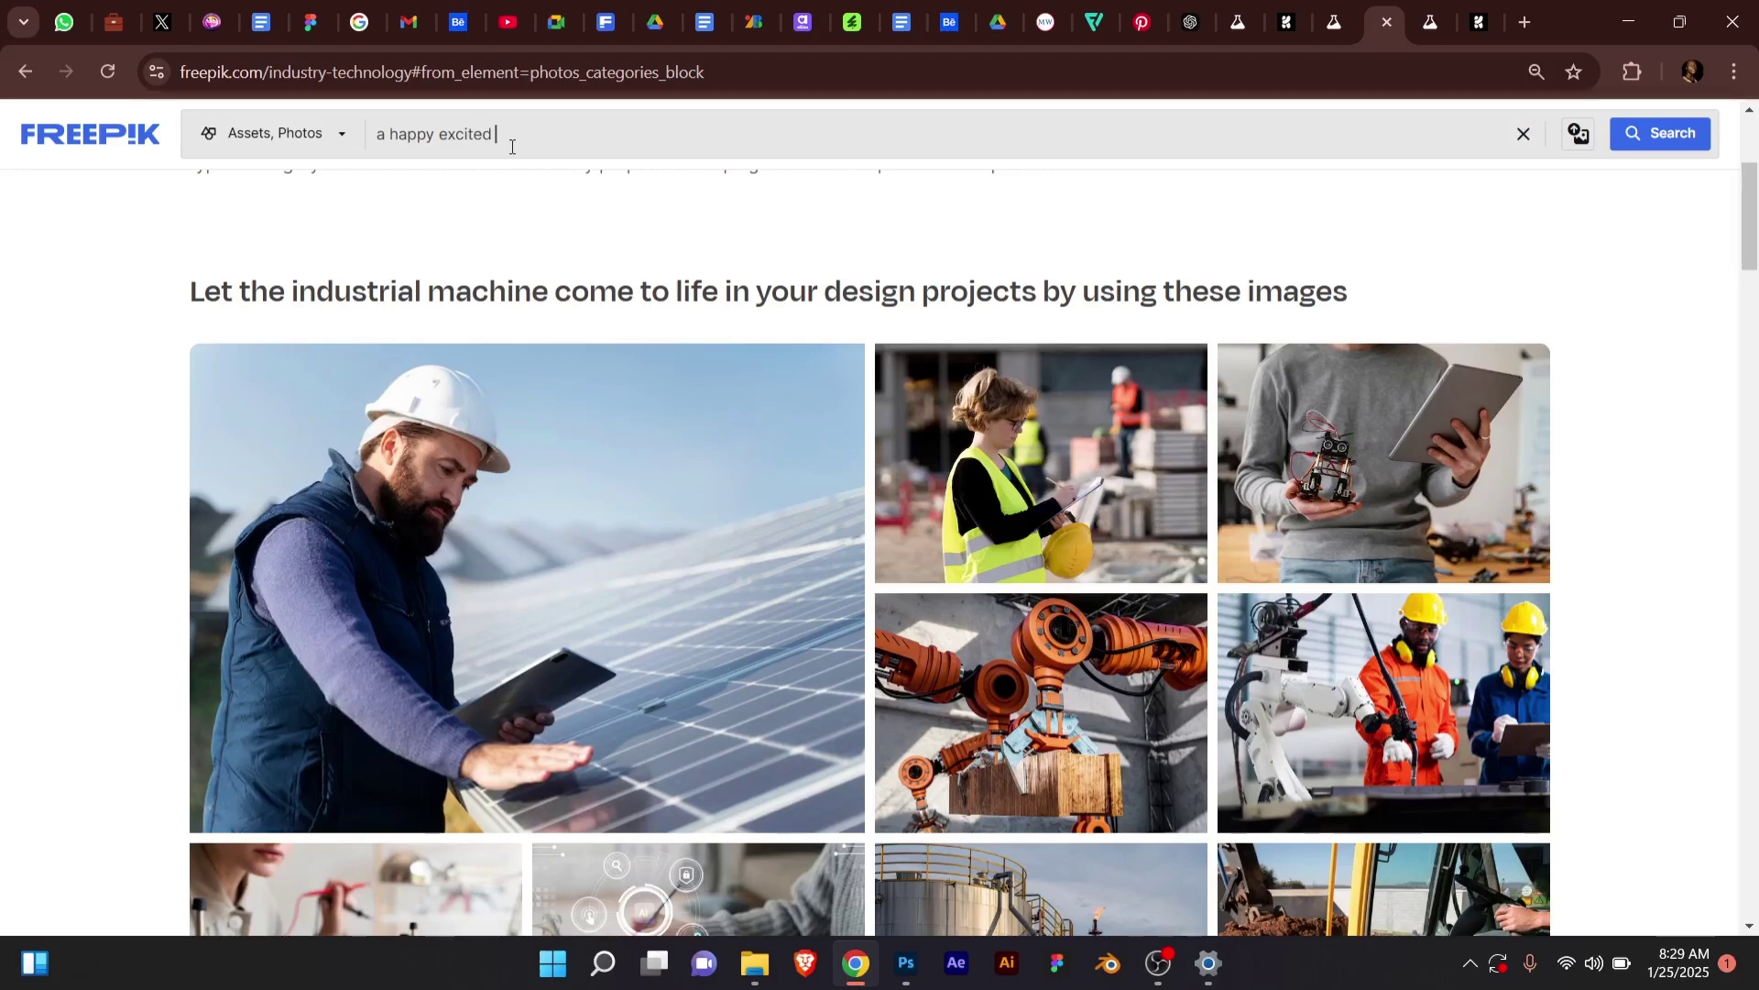
{"action": "type", "text": " african"}
{"action": "key", "text": "Return"}
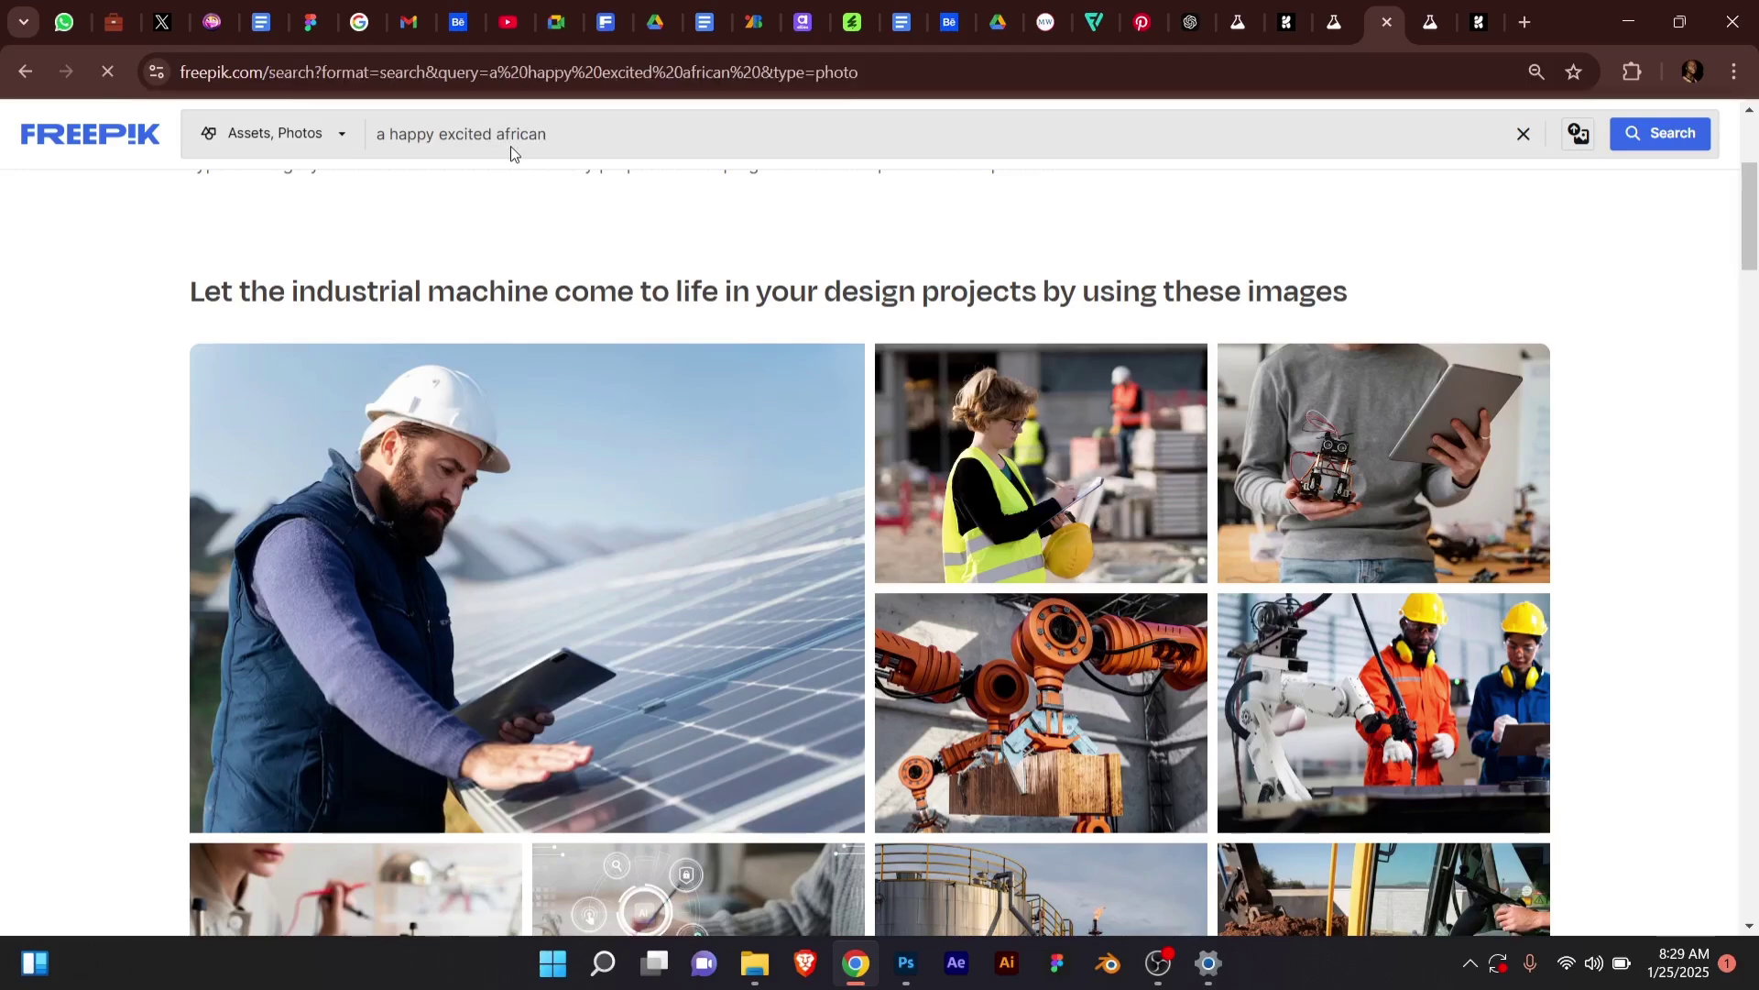
{"action": "scroll", "coordinate": [840, 400], "scroll_direction": "down", "scroll_amount": 1}
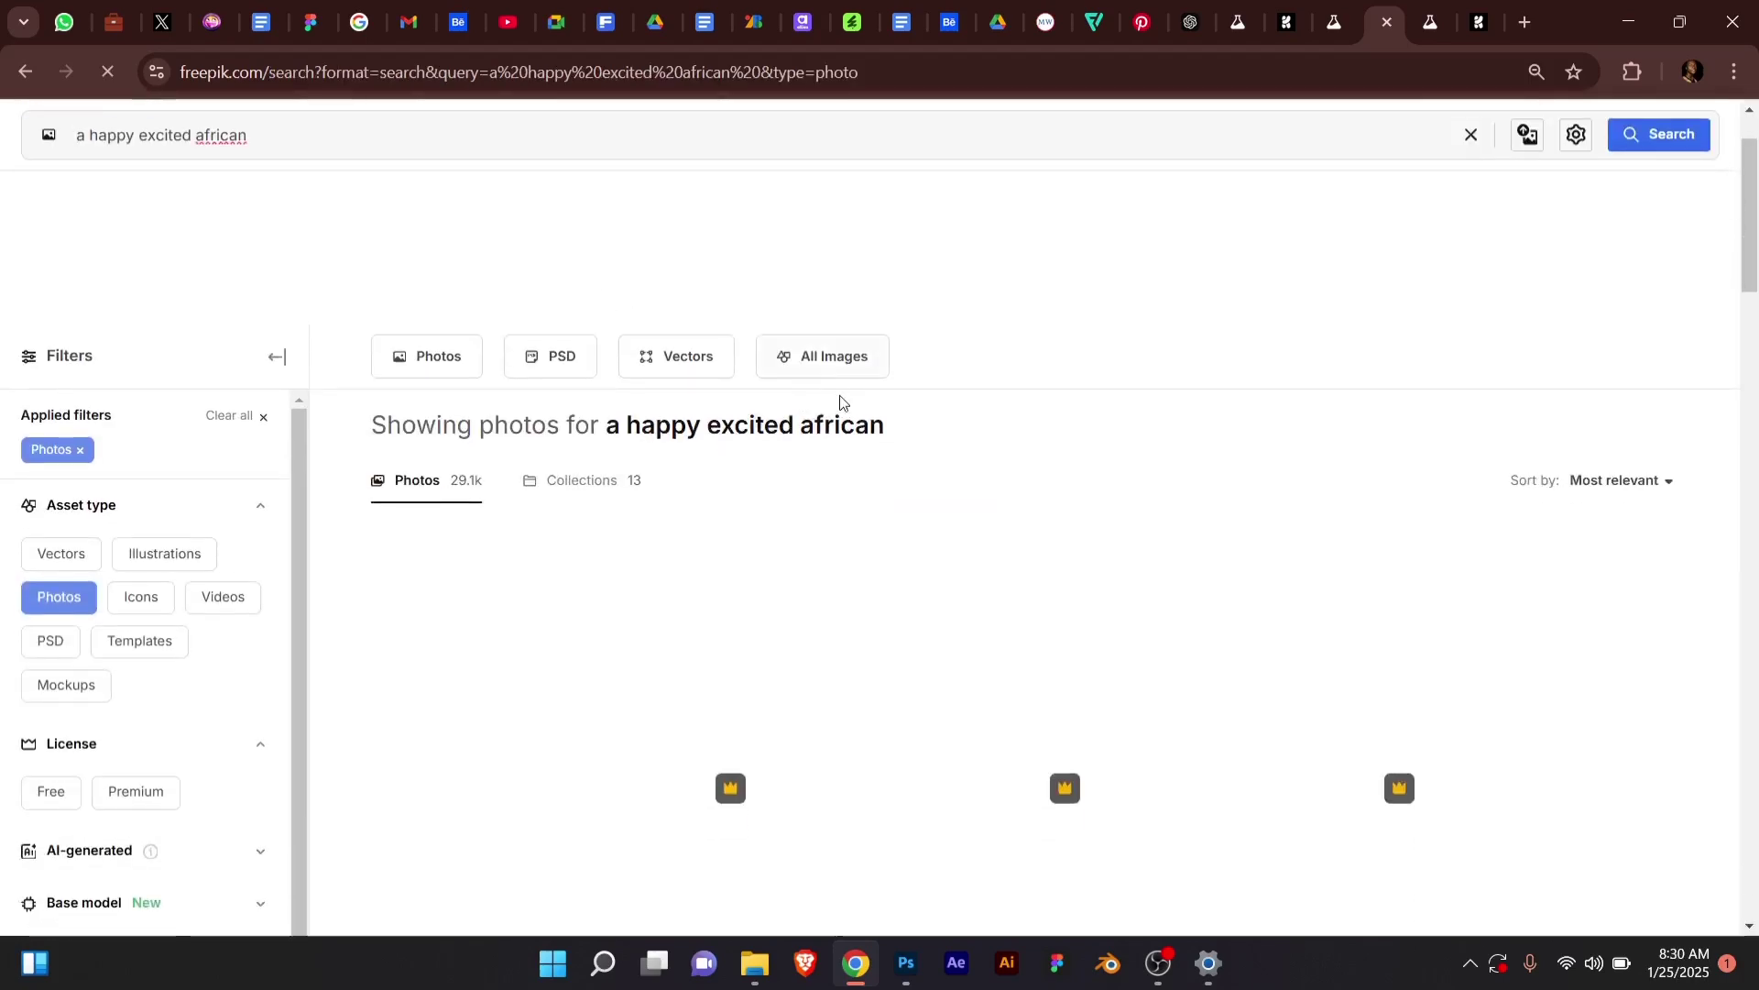
{"action": "scroll", "coordinate": [880, 302], "scroll_direction": "down", "scroll_amount": 3}
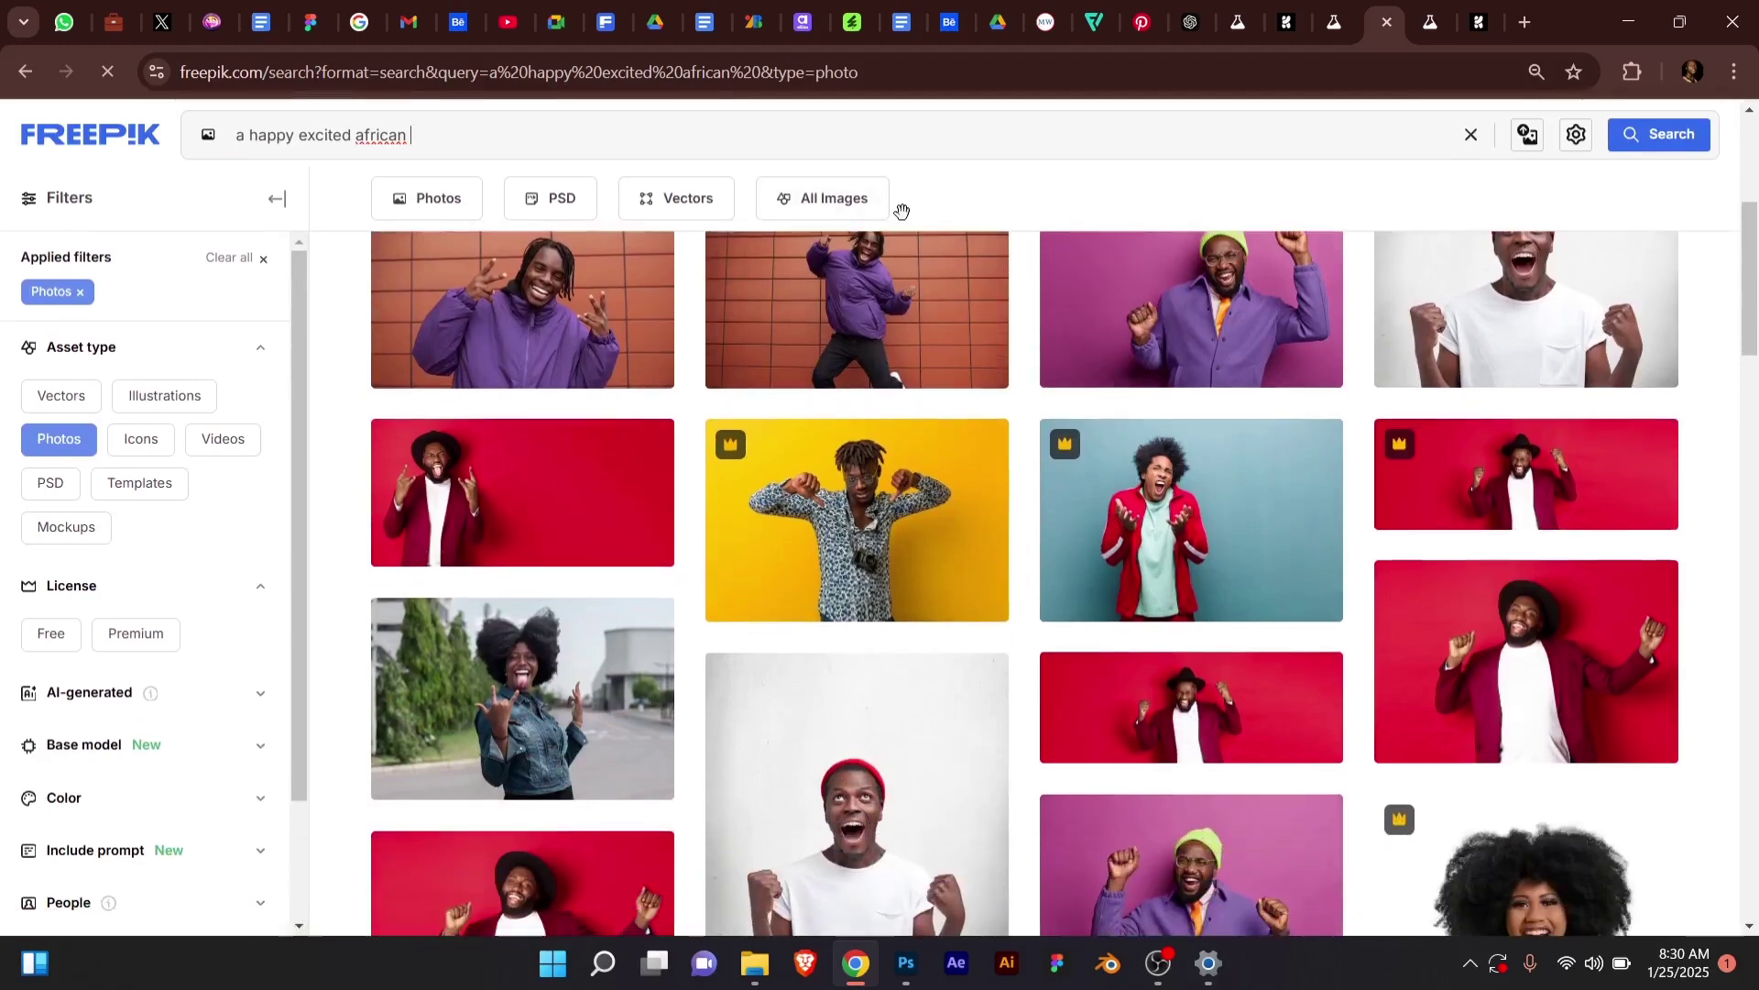
{"action": "scroll", "coordinate": [902, 238], "scroll_direction": "down", "scroll_amount": 3}
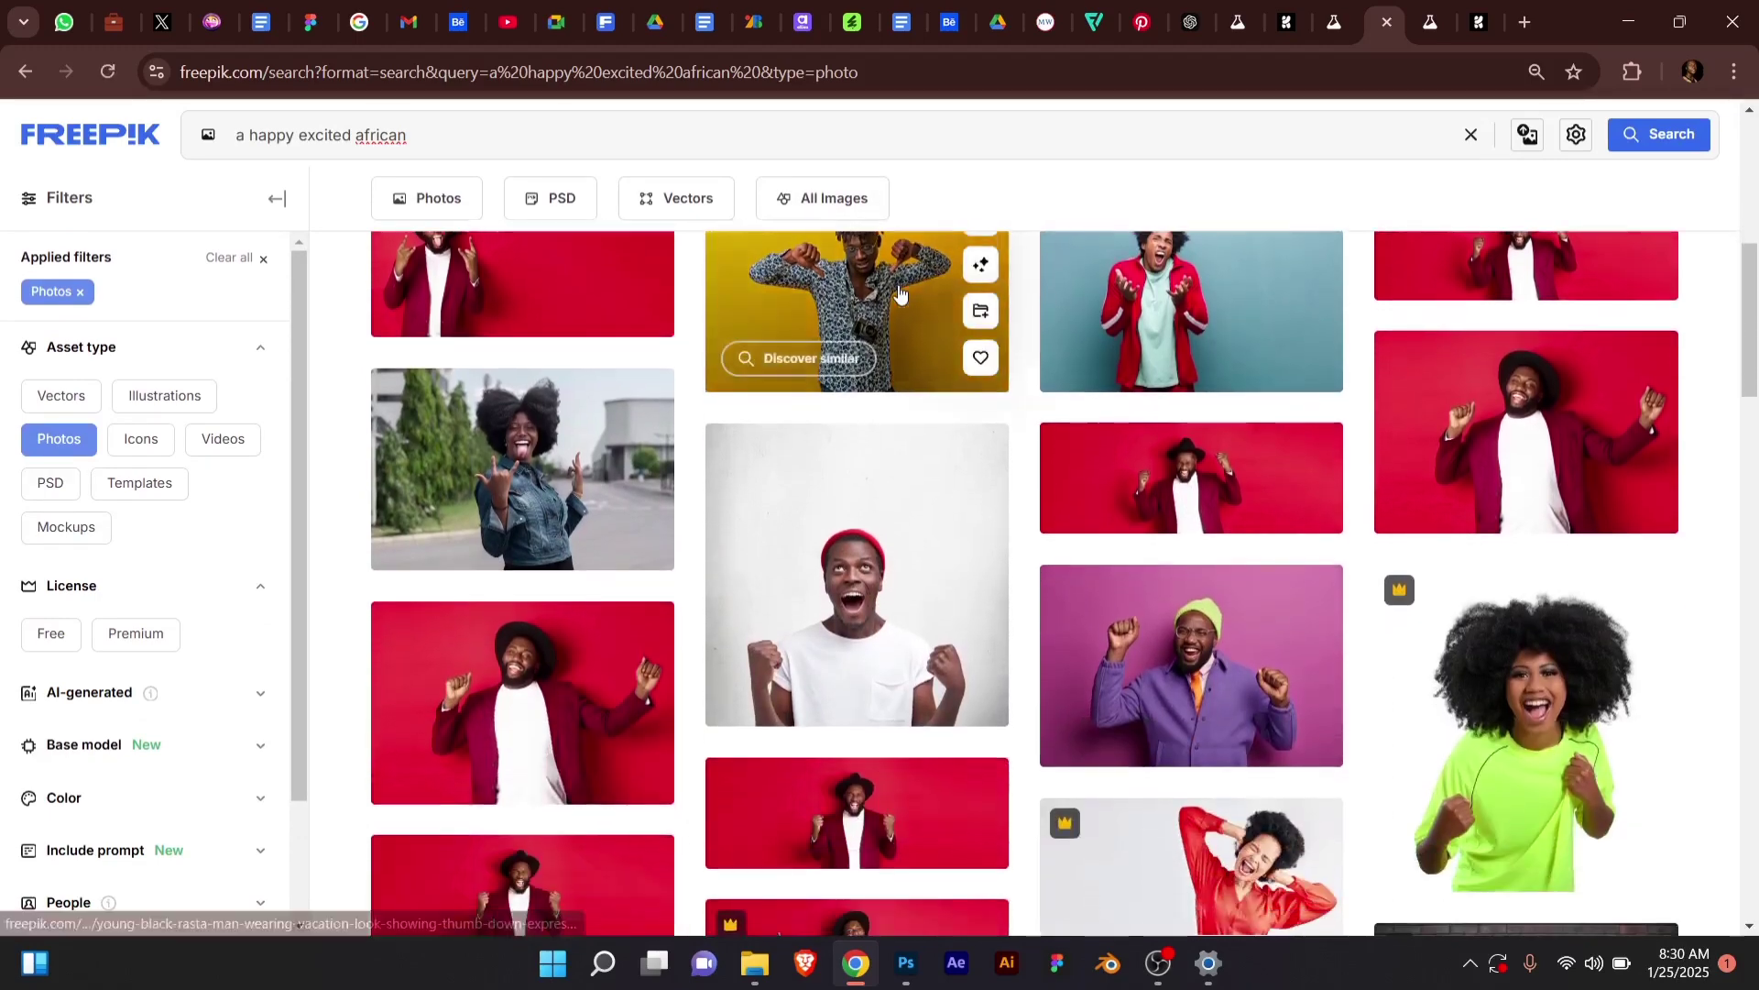
{"action": "scroll", "coordinate": [1054, 649], "scroll_direction": "down", "scroll_amount": 3}
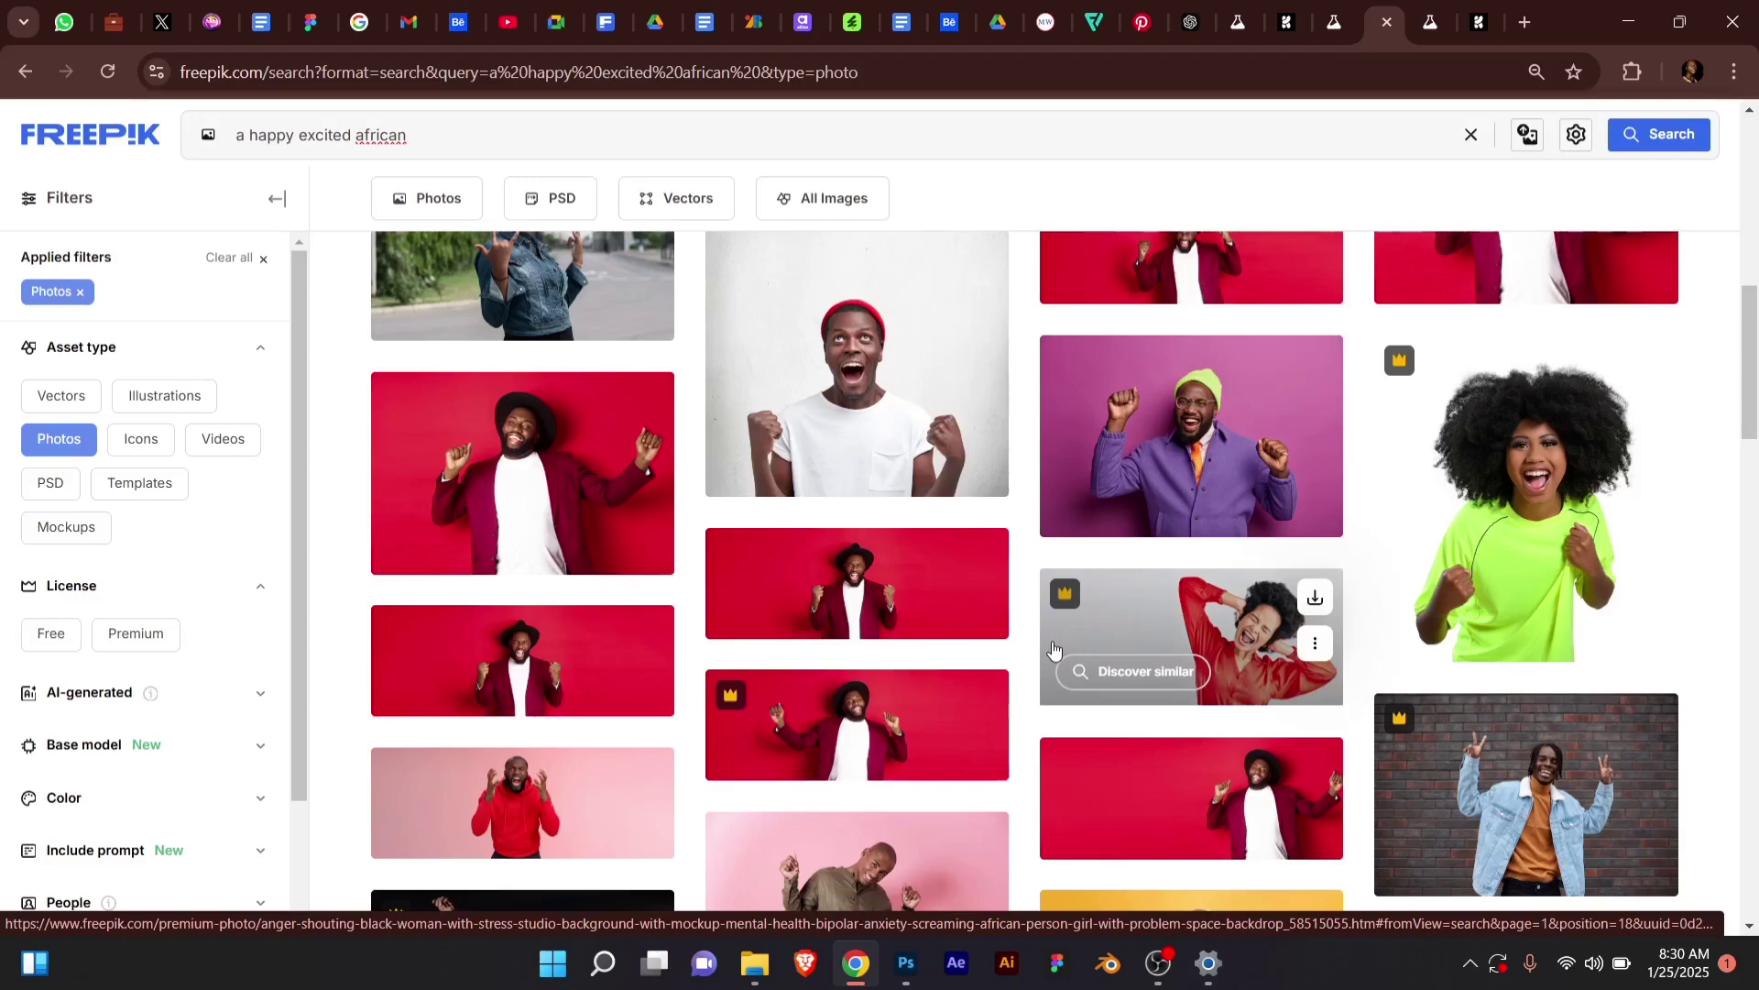
{"action": "scroll", "coordinate": [1053, 649], "scroll_direction": "down", "scroll_amount": 3}
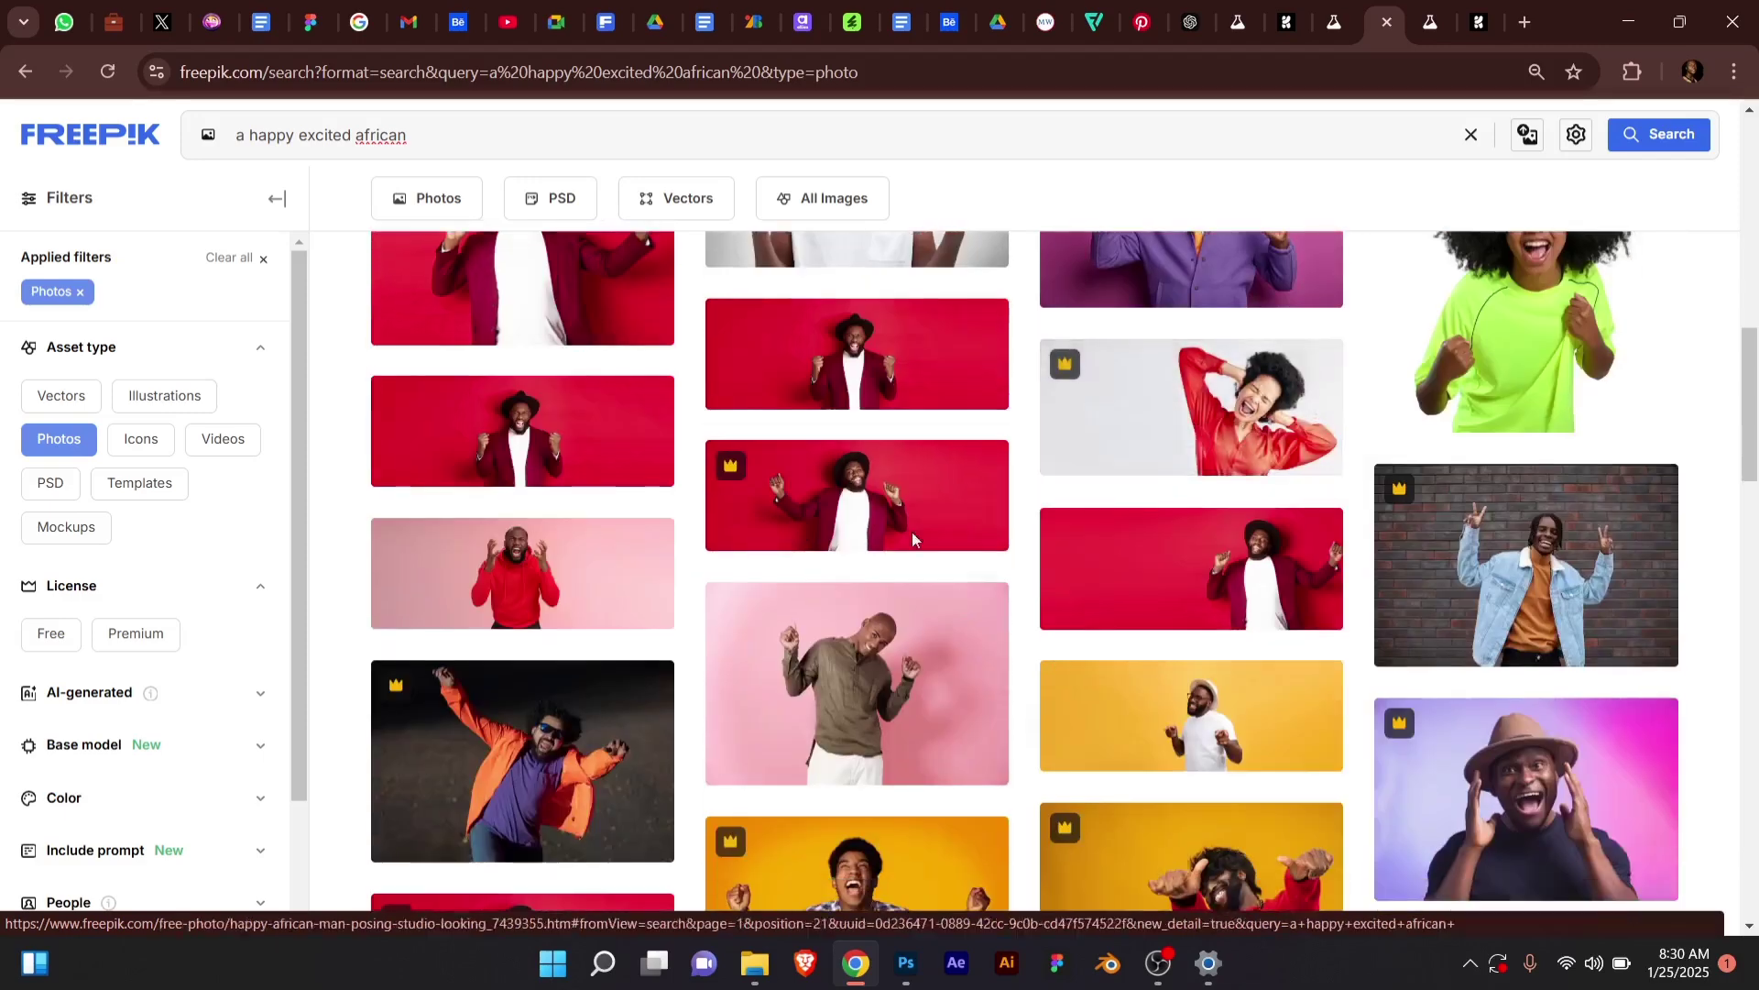
{"action": "left_click", "coordinate": [829, 499]}
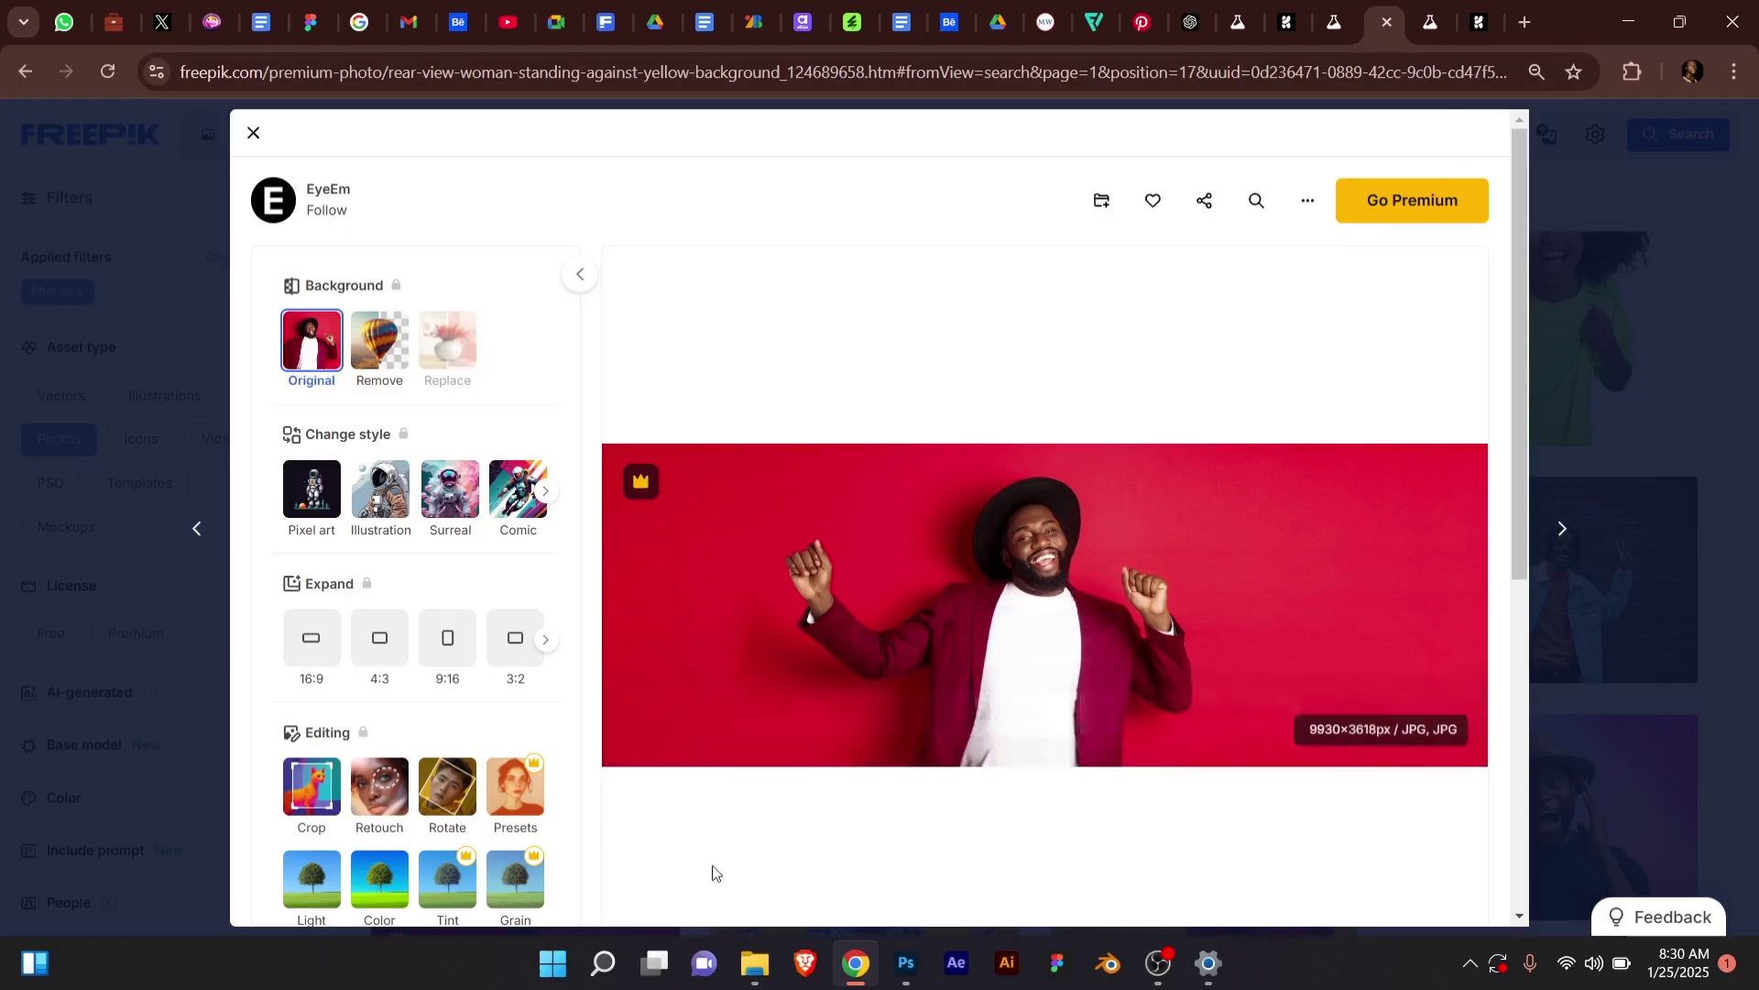
{"action": "right_click", "coordinate": [834, 642]}
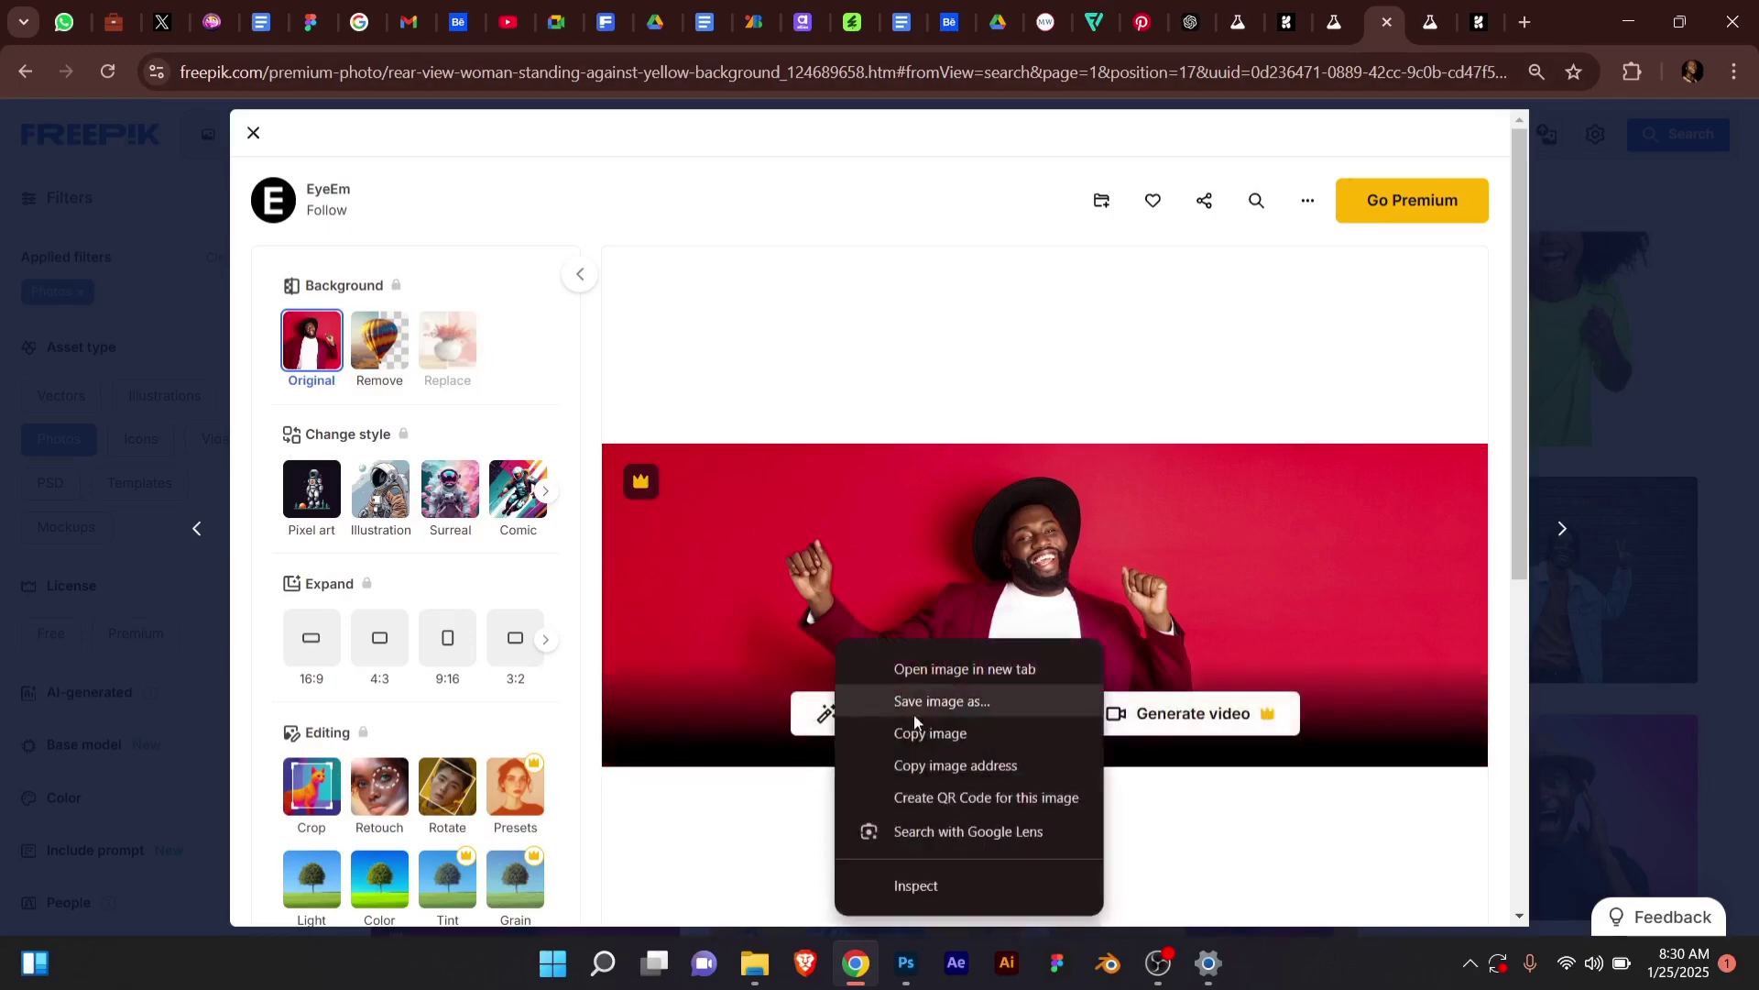
{"action": "left_click", "coordinate": [960, 701]}
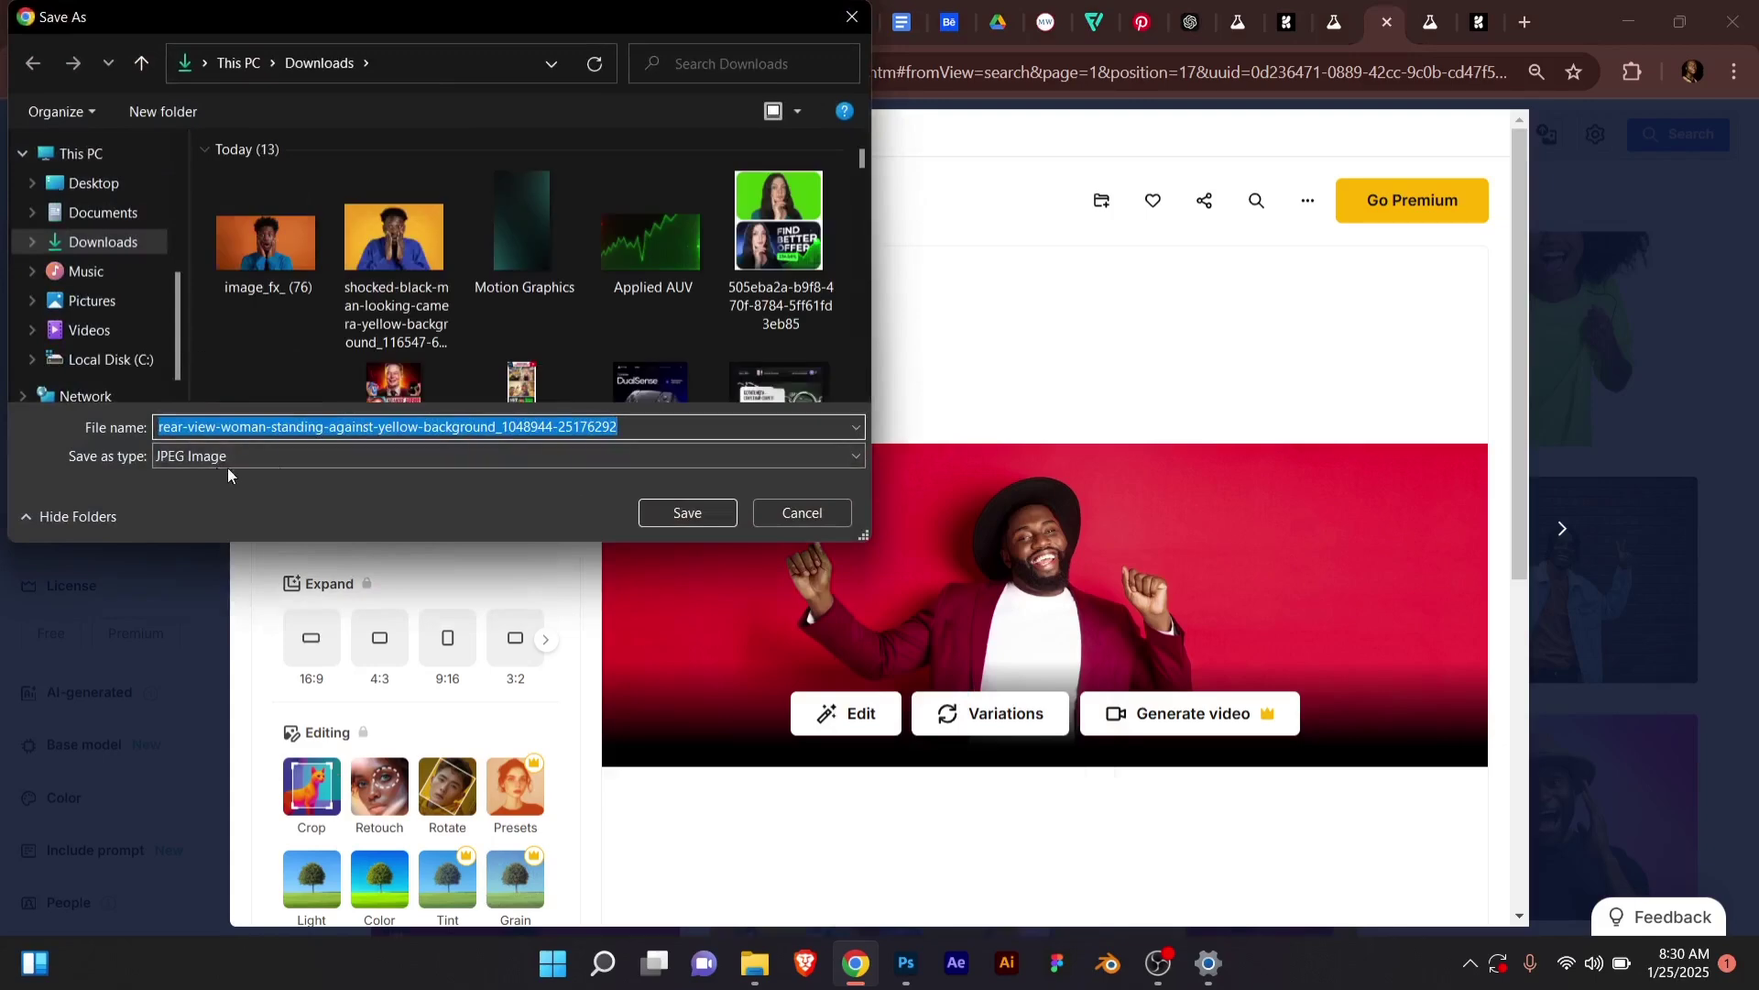
{"action": "left_click", "coordinate": [794, 511]}
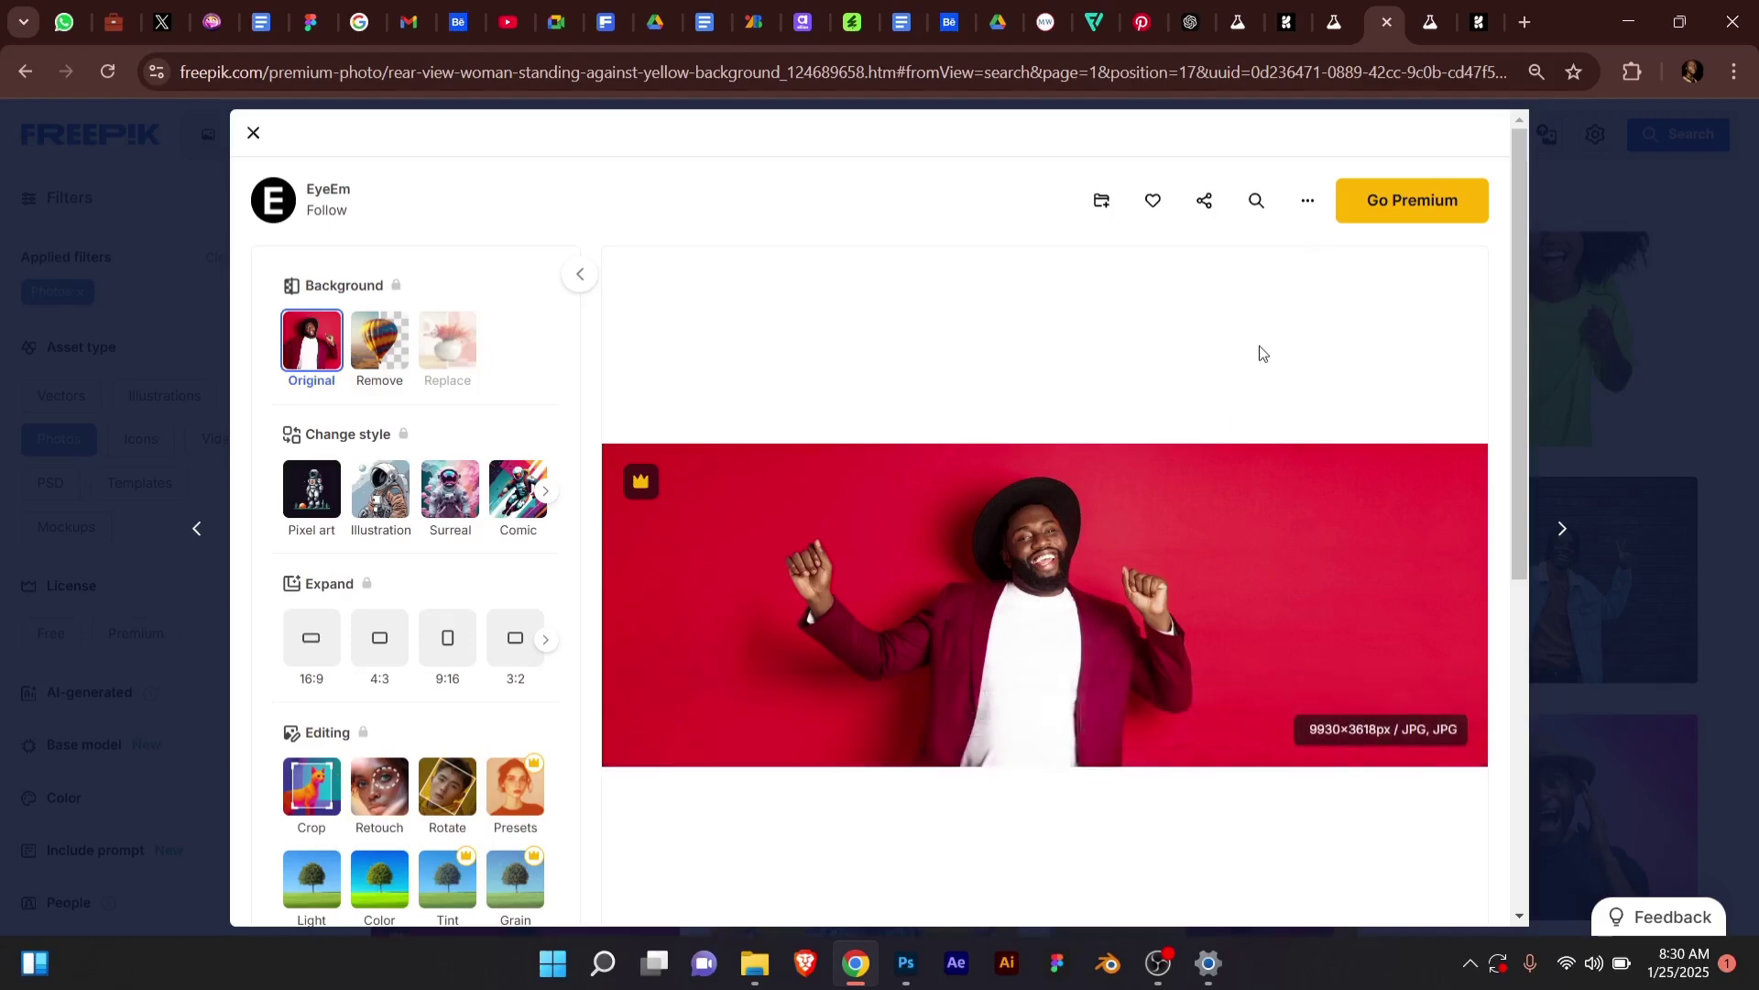
{"action": "left_click", "coordinate": [1626, 132]}
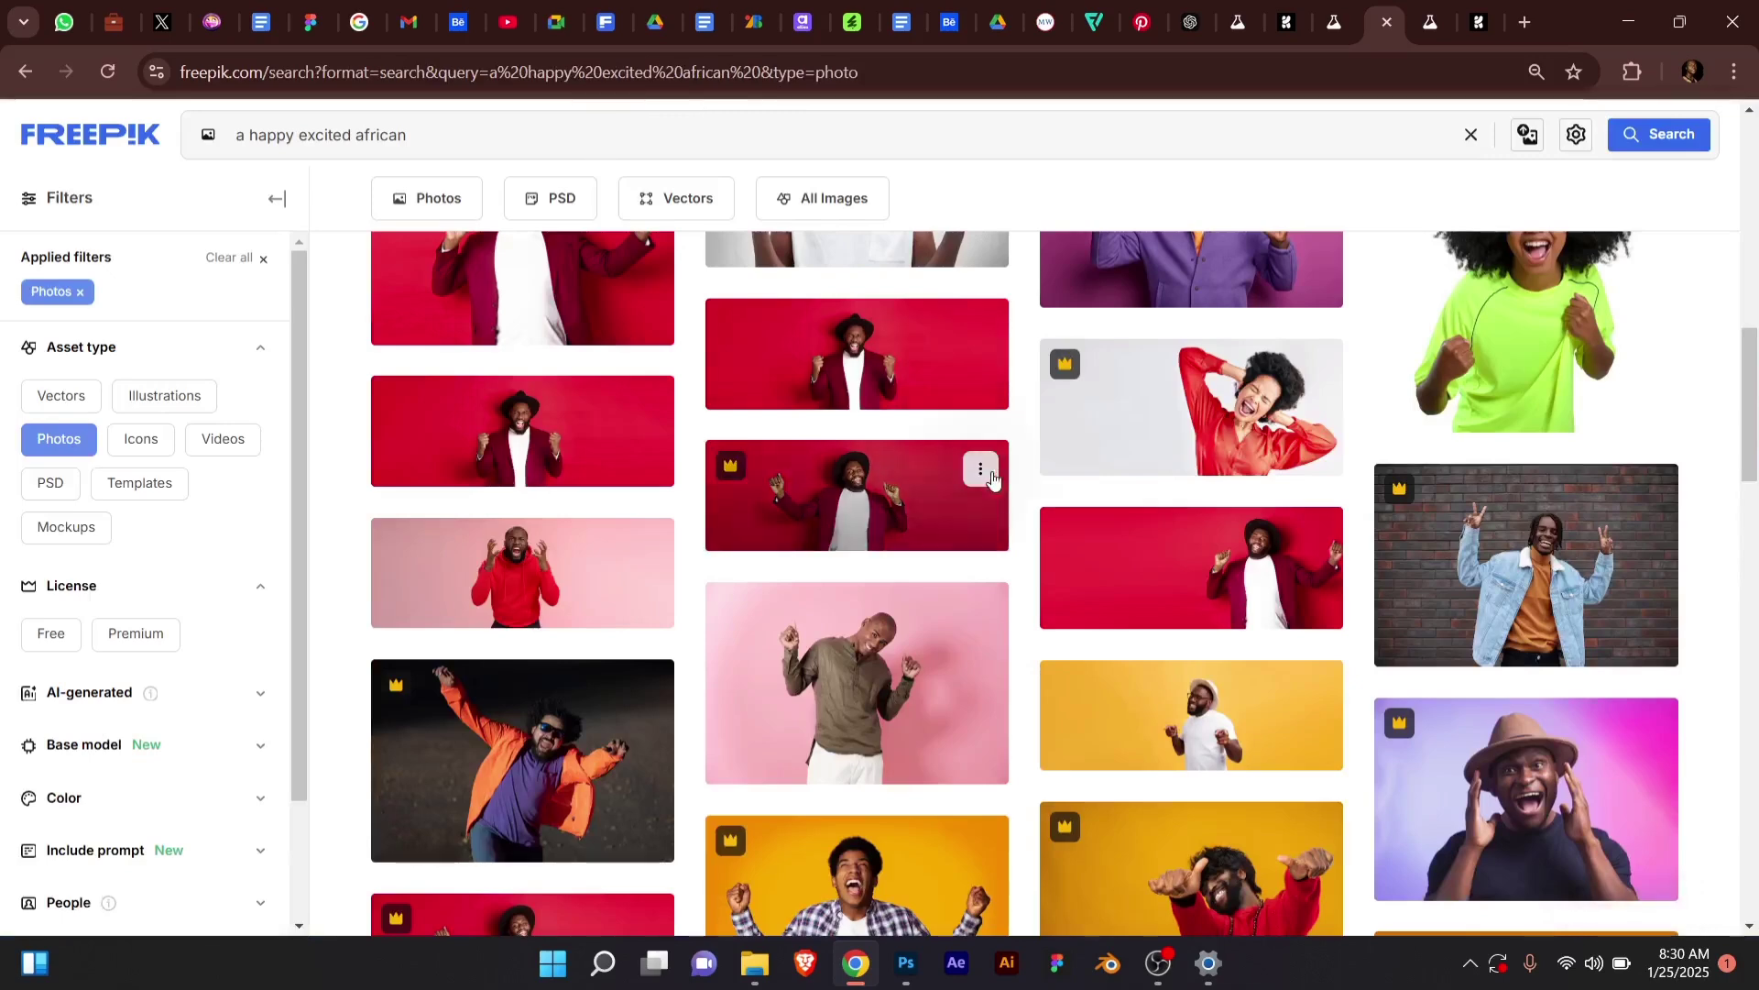
Open the photo of the shouting man in a brown hat on a purple-pink background and save it to Downloads as a JPEG.
{"action": "scroll", "coordinate": [987, 509], "scroll_direction": "down", "scroll_amount": 1}
{"action": "scroll", "coordinate": [986, 510], "scroll_direction": "down", "scroll_amount": 2}
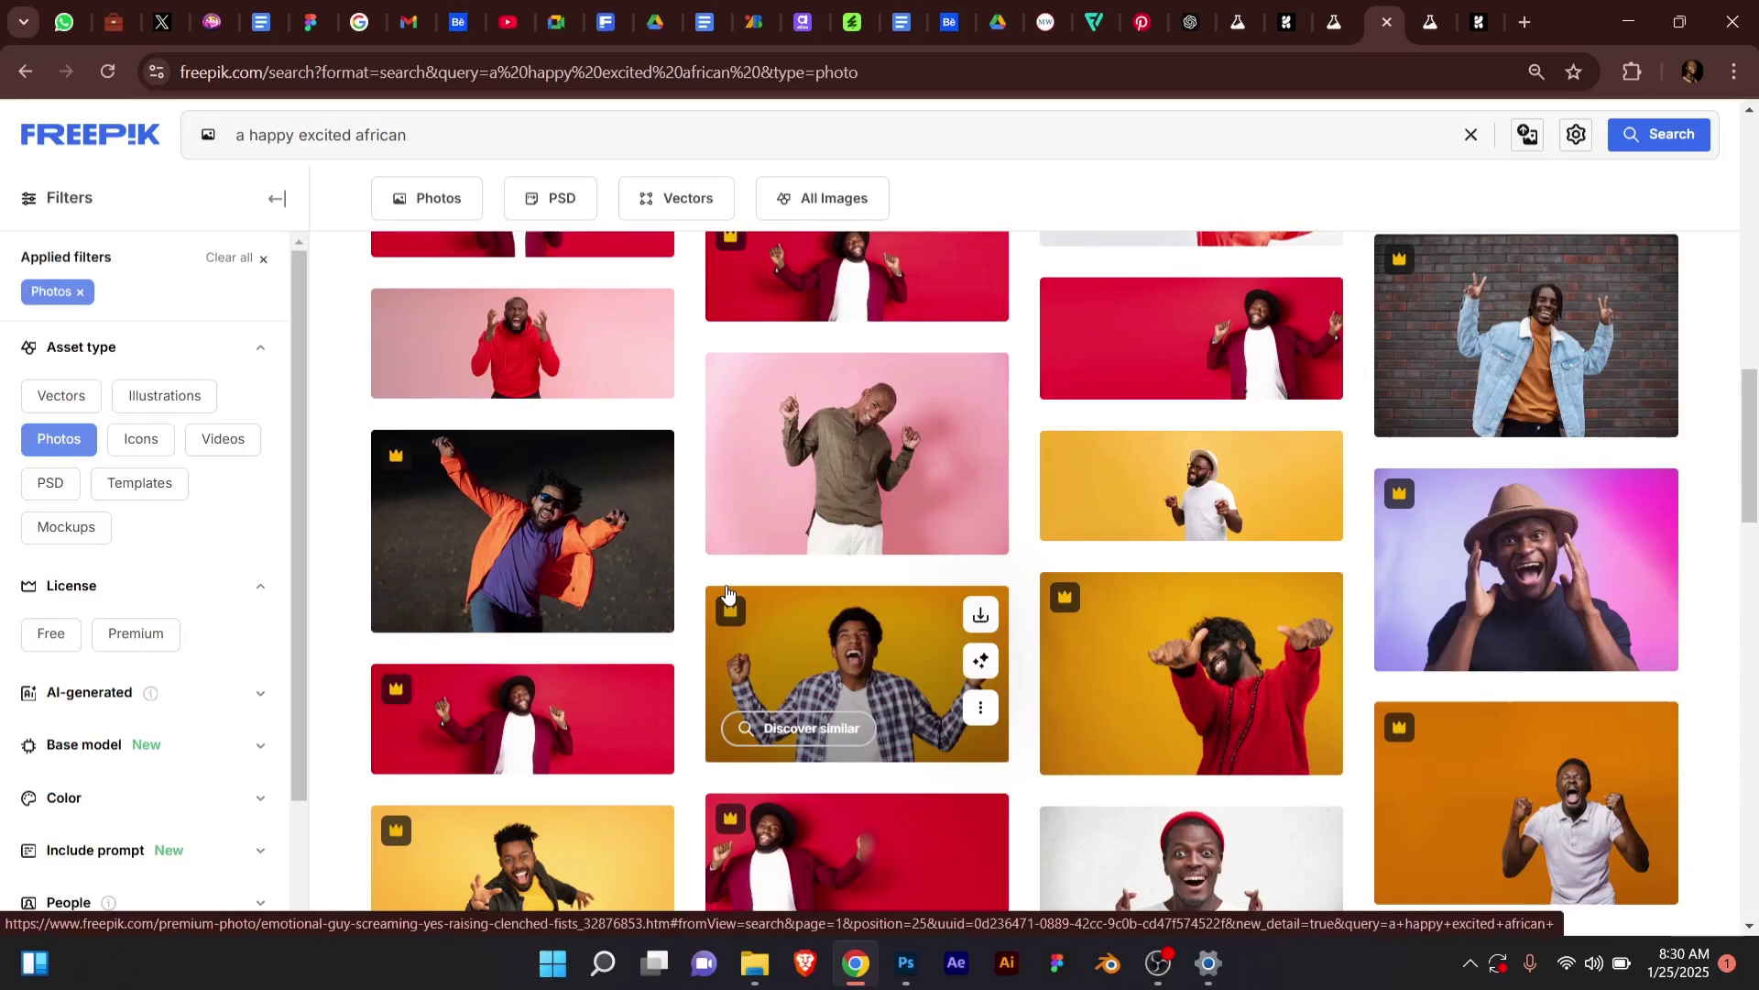
{"action": "left_click", "coordinate": [1505, 557]}
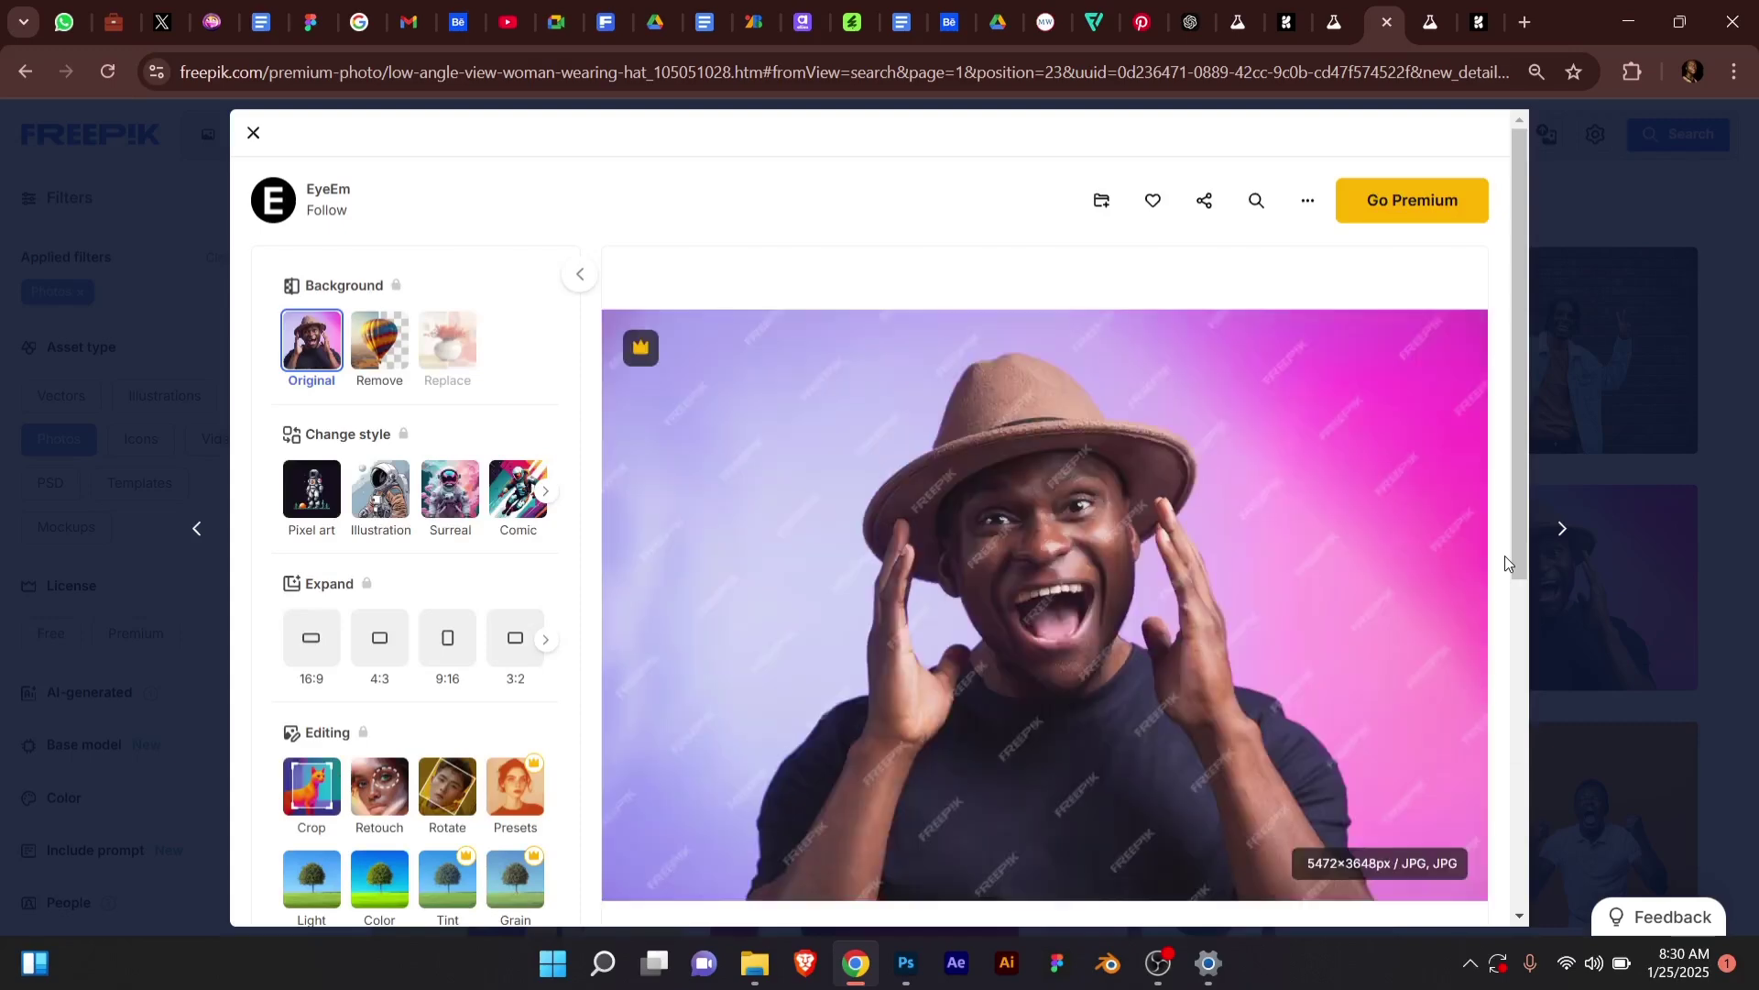
{"action": "mouse_move", "coordinate": [1388, 499]}
{"action": "scroll", "coordinate": [1374, 455], "scroll_direction": "down", "scroll_amount": 3}
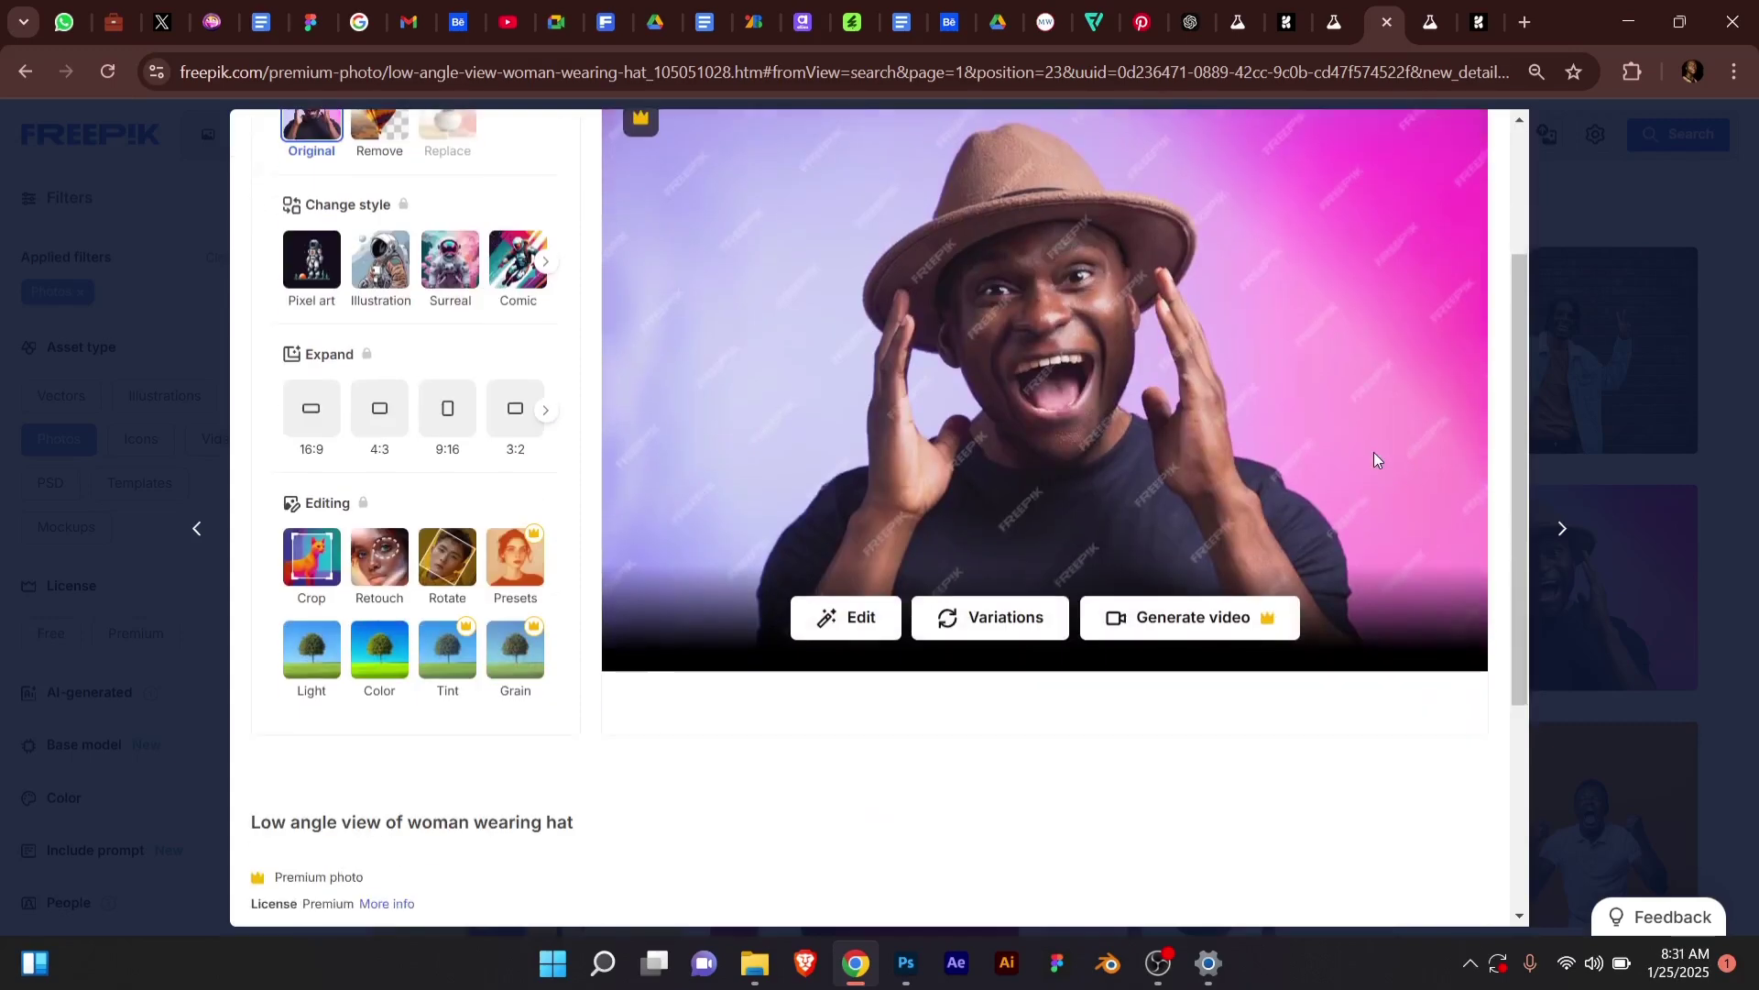
{"action": "scroll", "coordinate": [952, 586], "scroll_direction": "up", "scroll_amount": 3}
{"action": "scroll", "coordinate": [953, 539], "scroll_direction": "down", "scroll_amount": 3}
{"action": "right_click", "coordinate": [976, 248]}
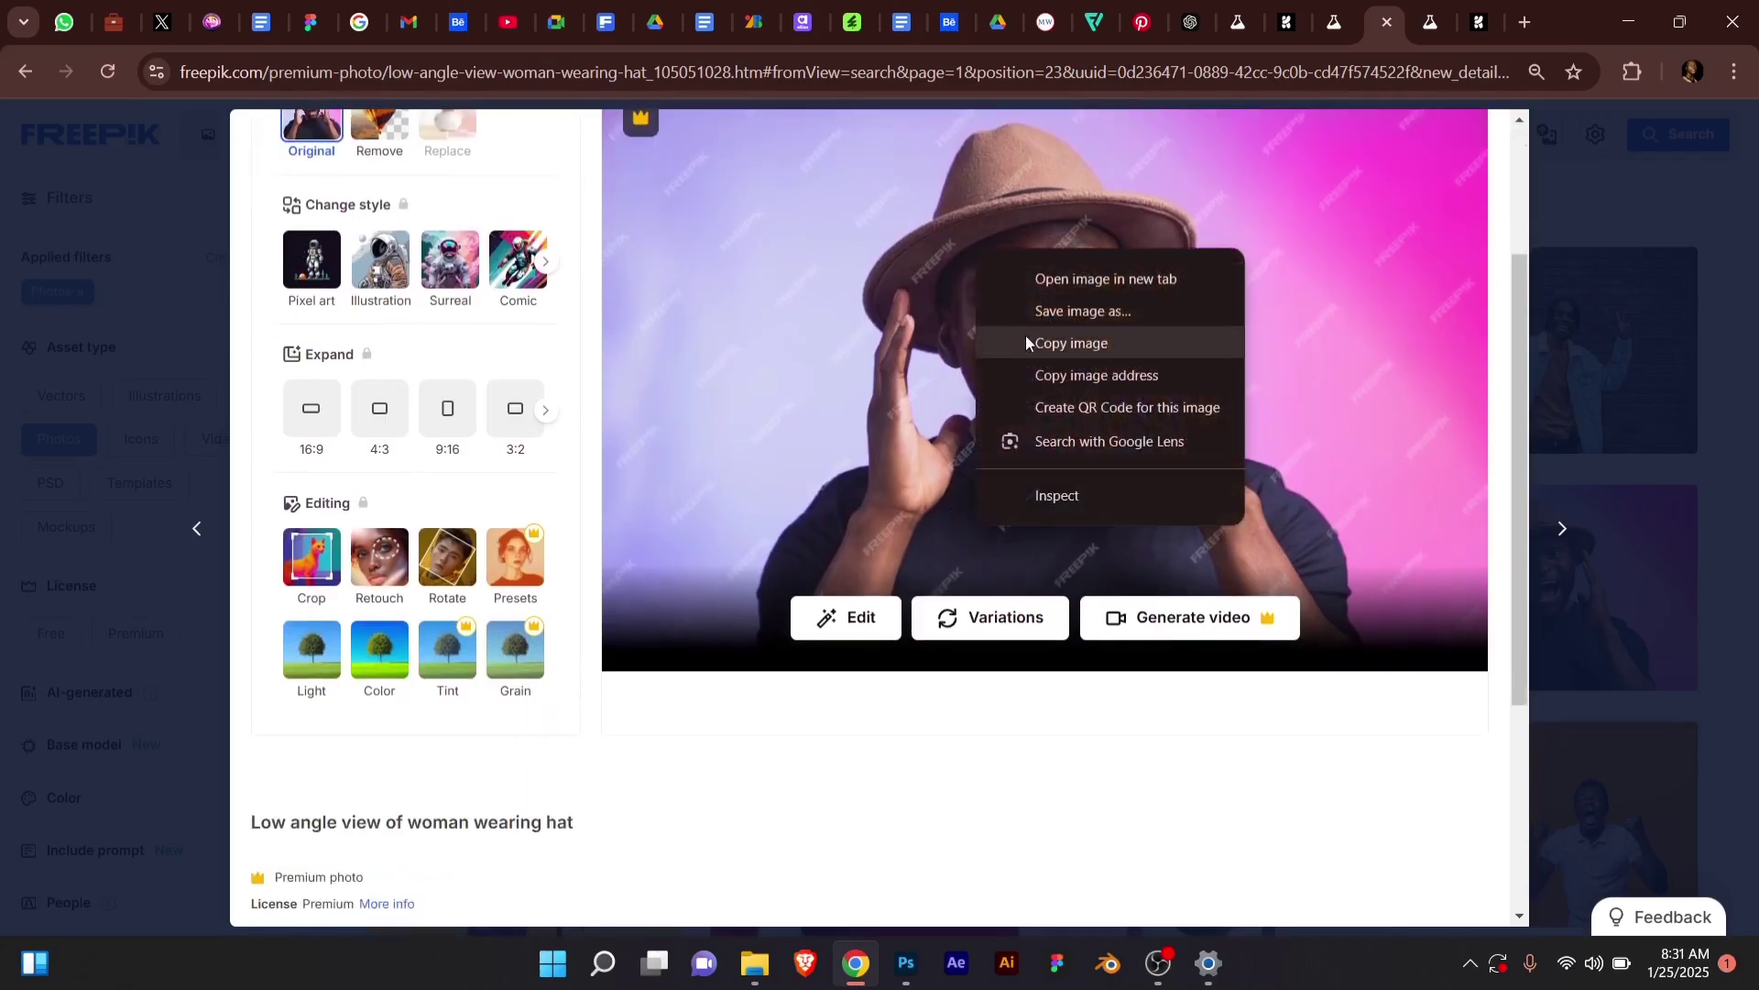
{"action": "left_click", "coordinate": [1072, 321]}
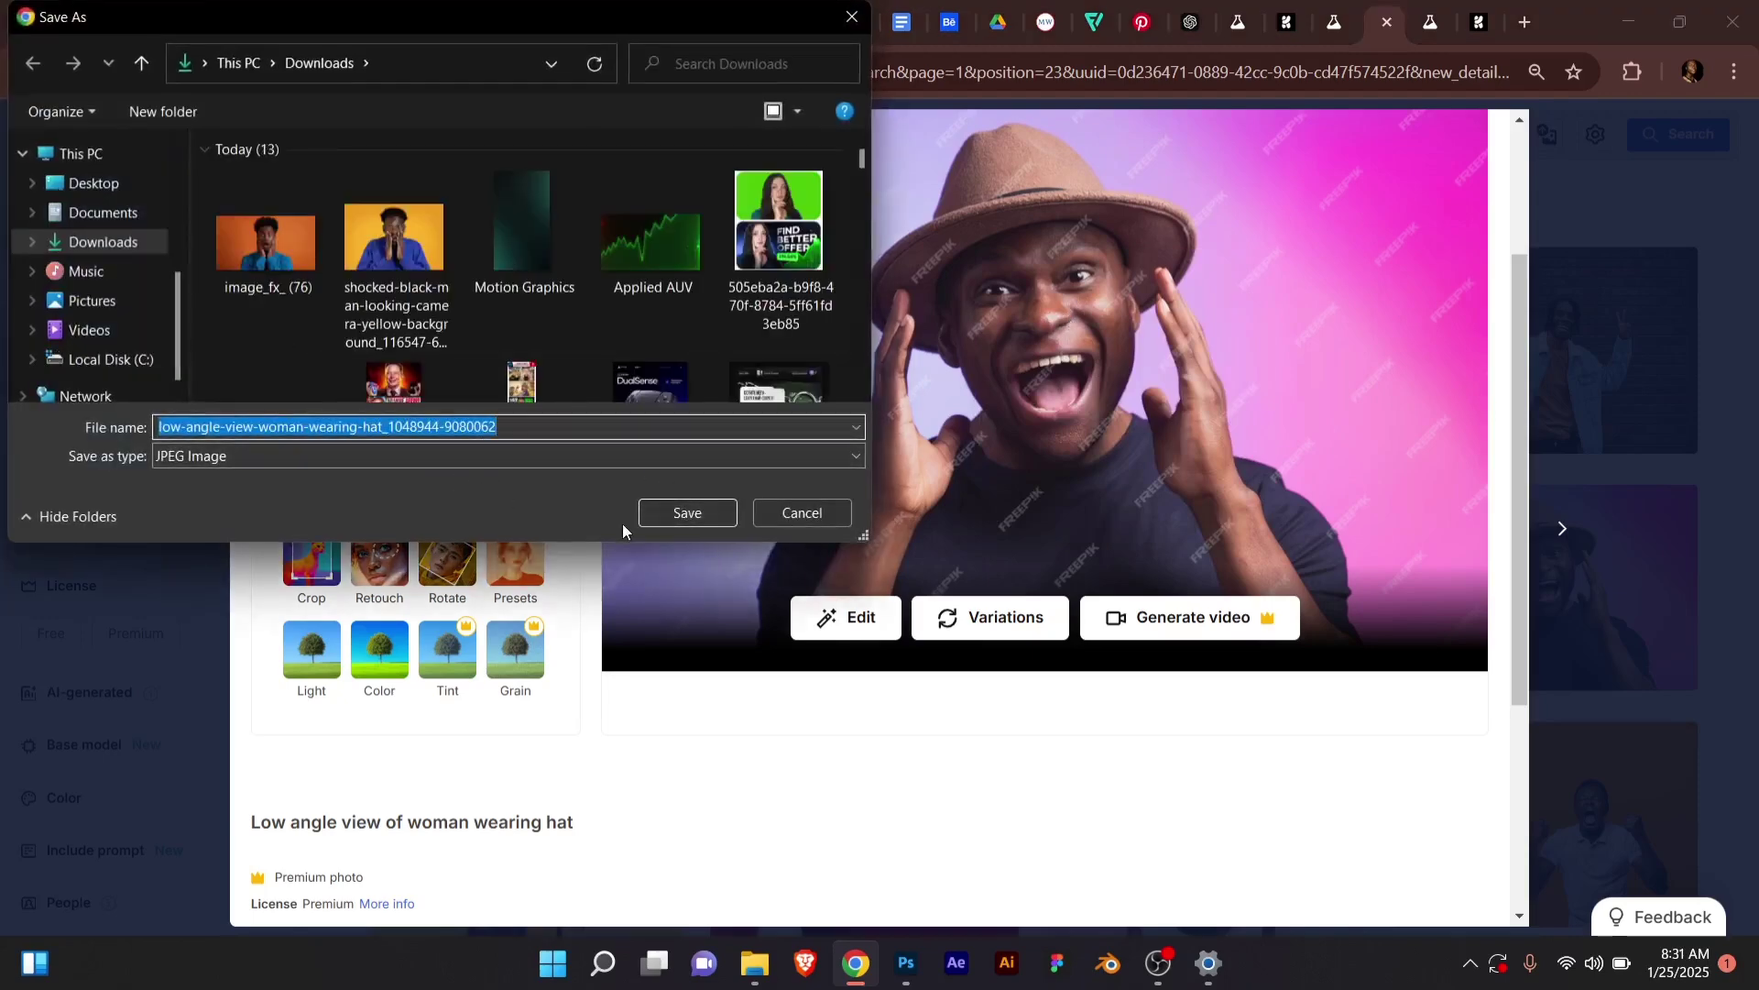
{"action": "left_click", "coordinate": [662, 510]}
Copy the brown-hat photo, switch to Photoshop to view the open thumbnail design, and return to Freepik.
{"action": "right_click", "coordinate": [1016, 325]}
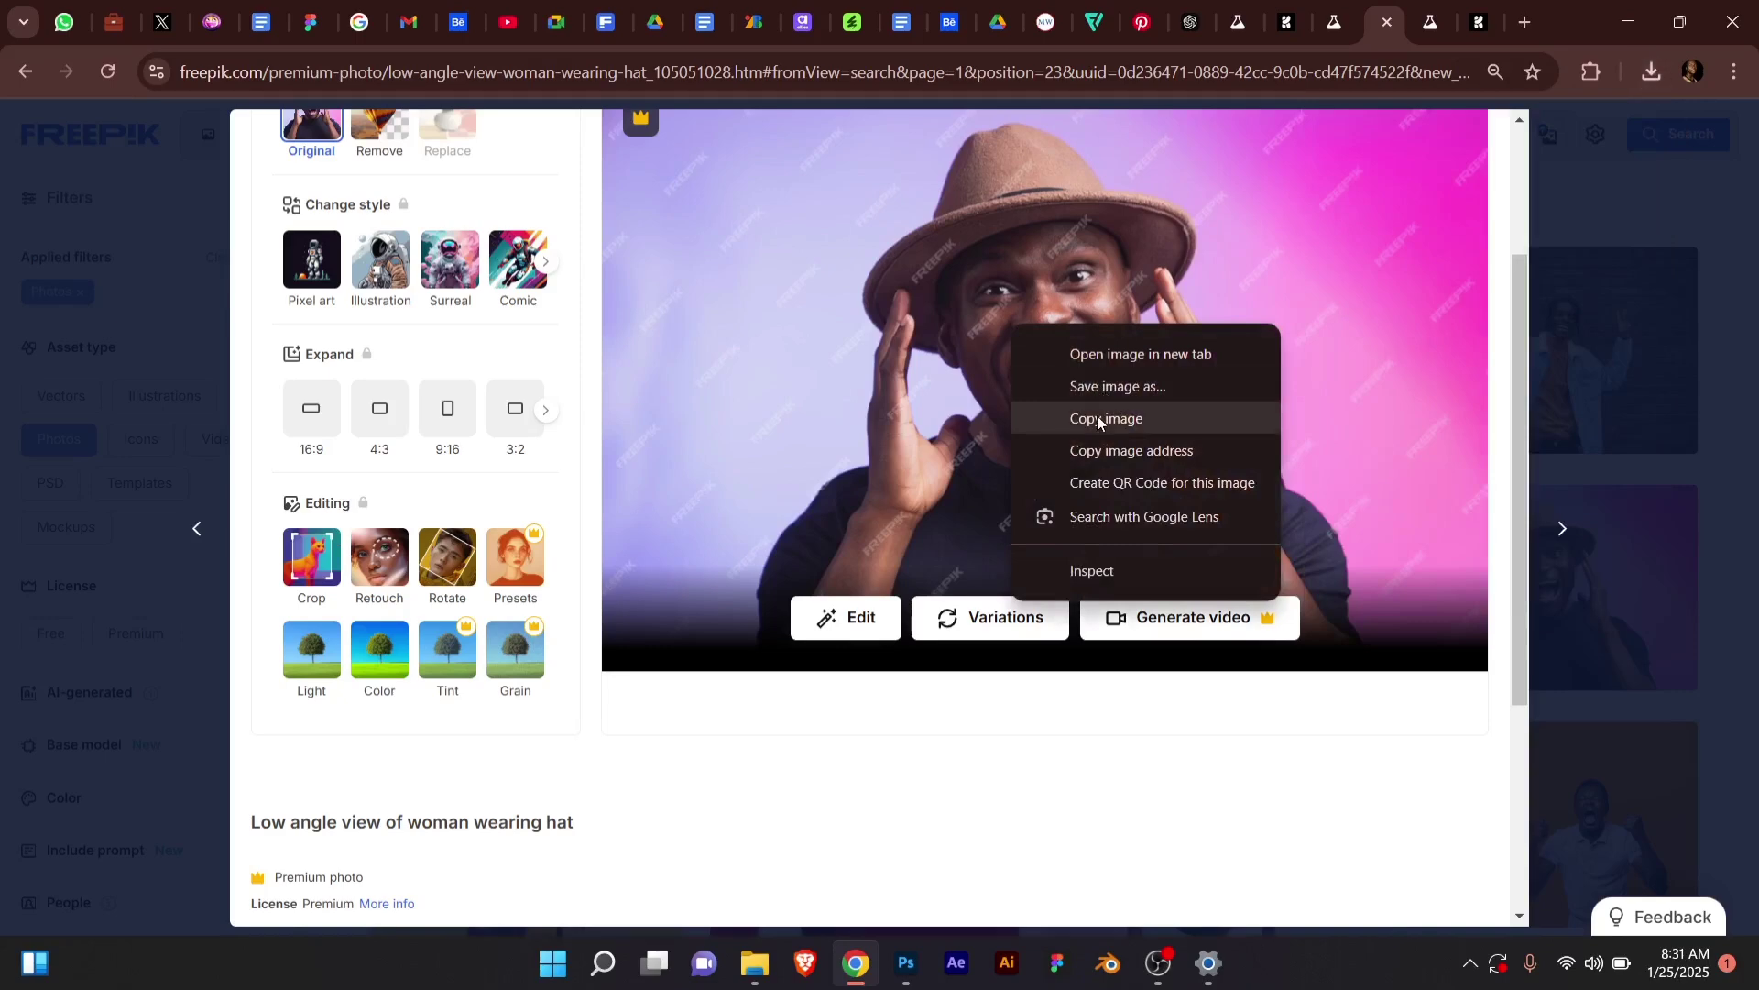
{"action": "left_click", "coordinate": [907, 964]}
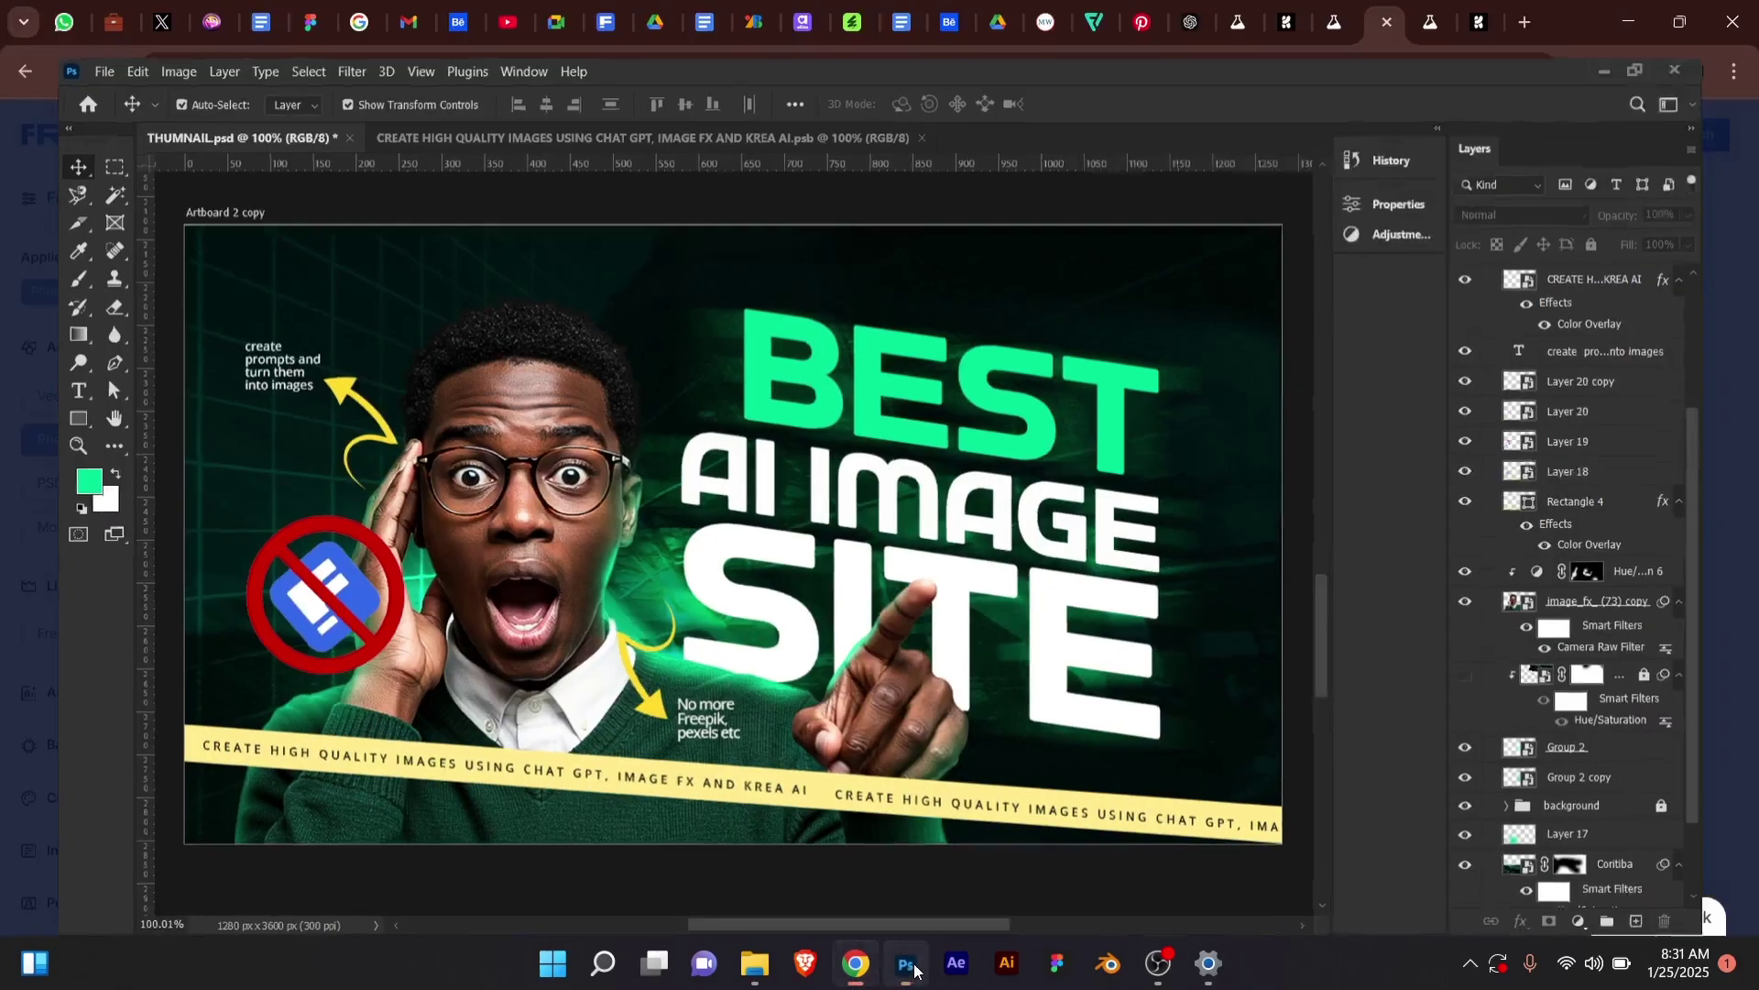
{"action": "key", "text": "alt+Tab"}
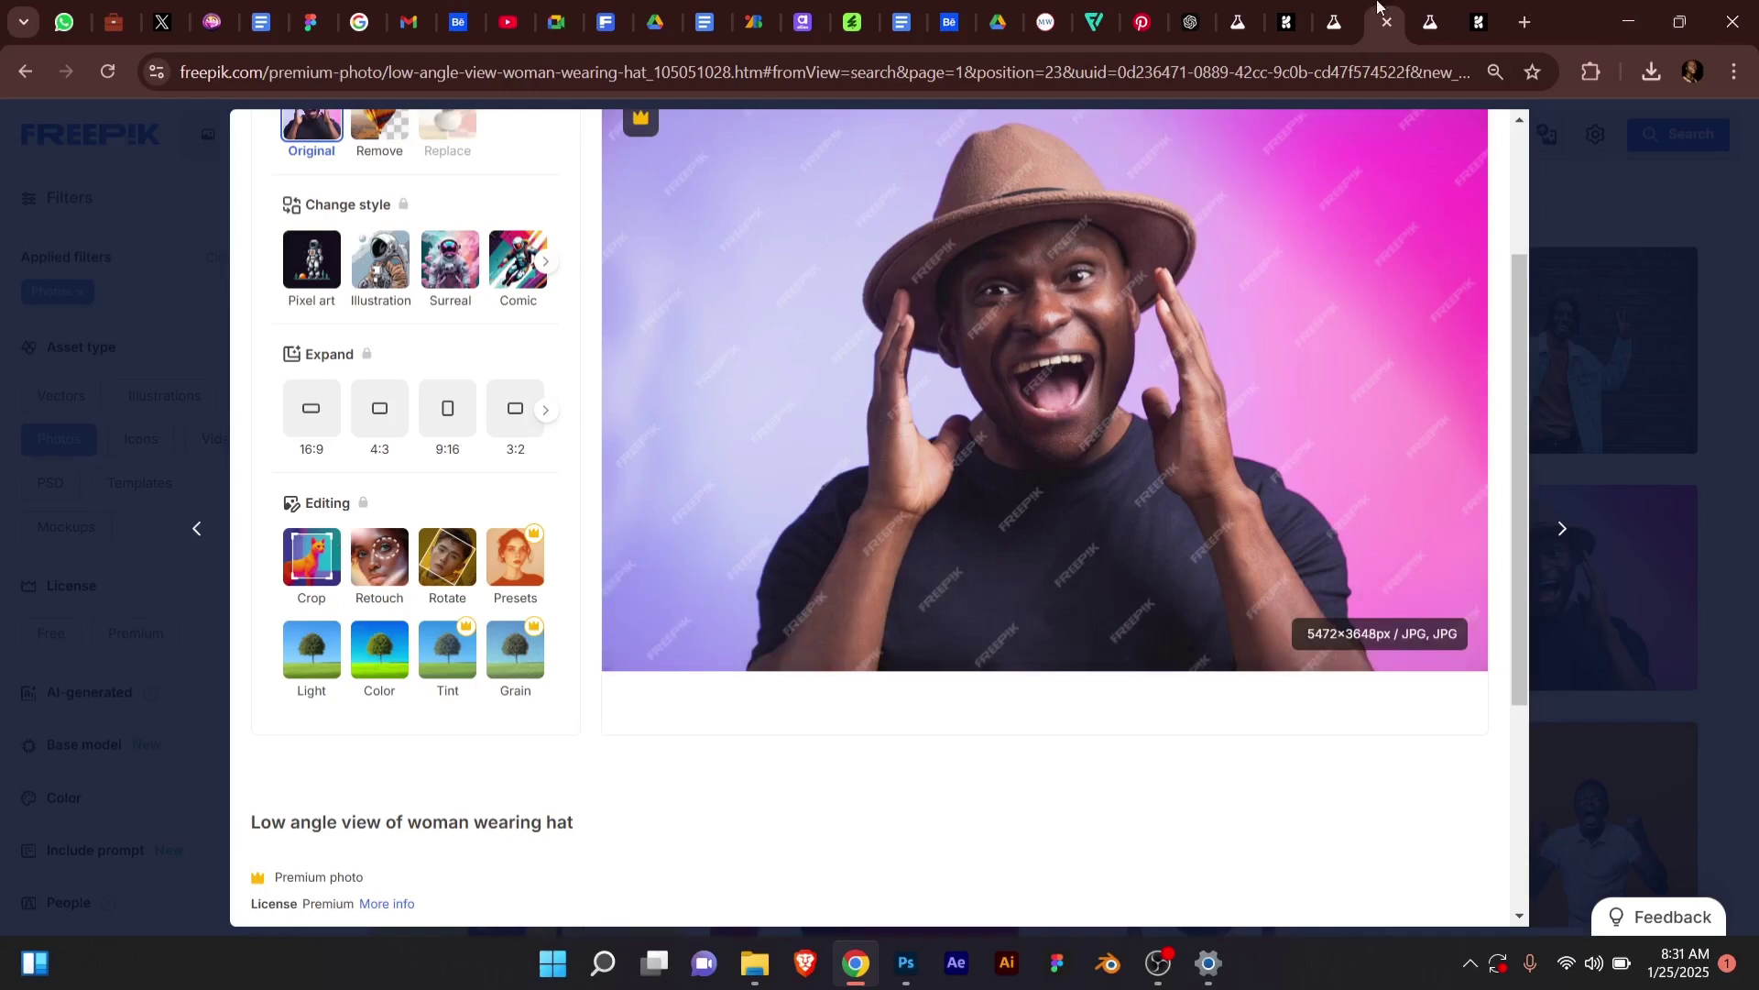
Examine the brown-hat photo's title, licence details and related tags, closing and reopening its Freepik preview, and return to the image.
{"action": "scroll", "coordinate": [786, 666], "scroll_direction": "down", "scroll_amount": 3}
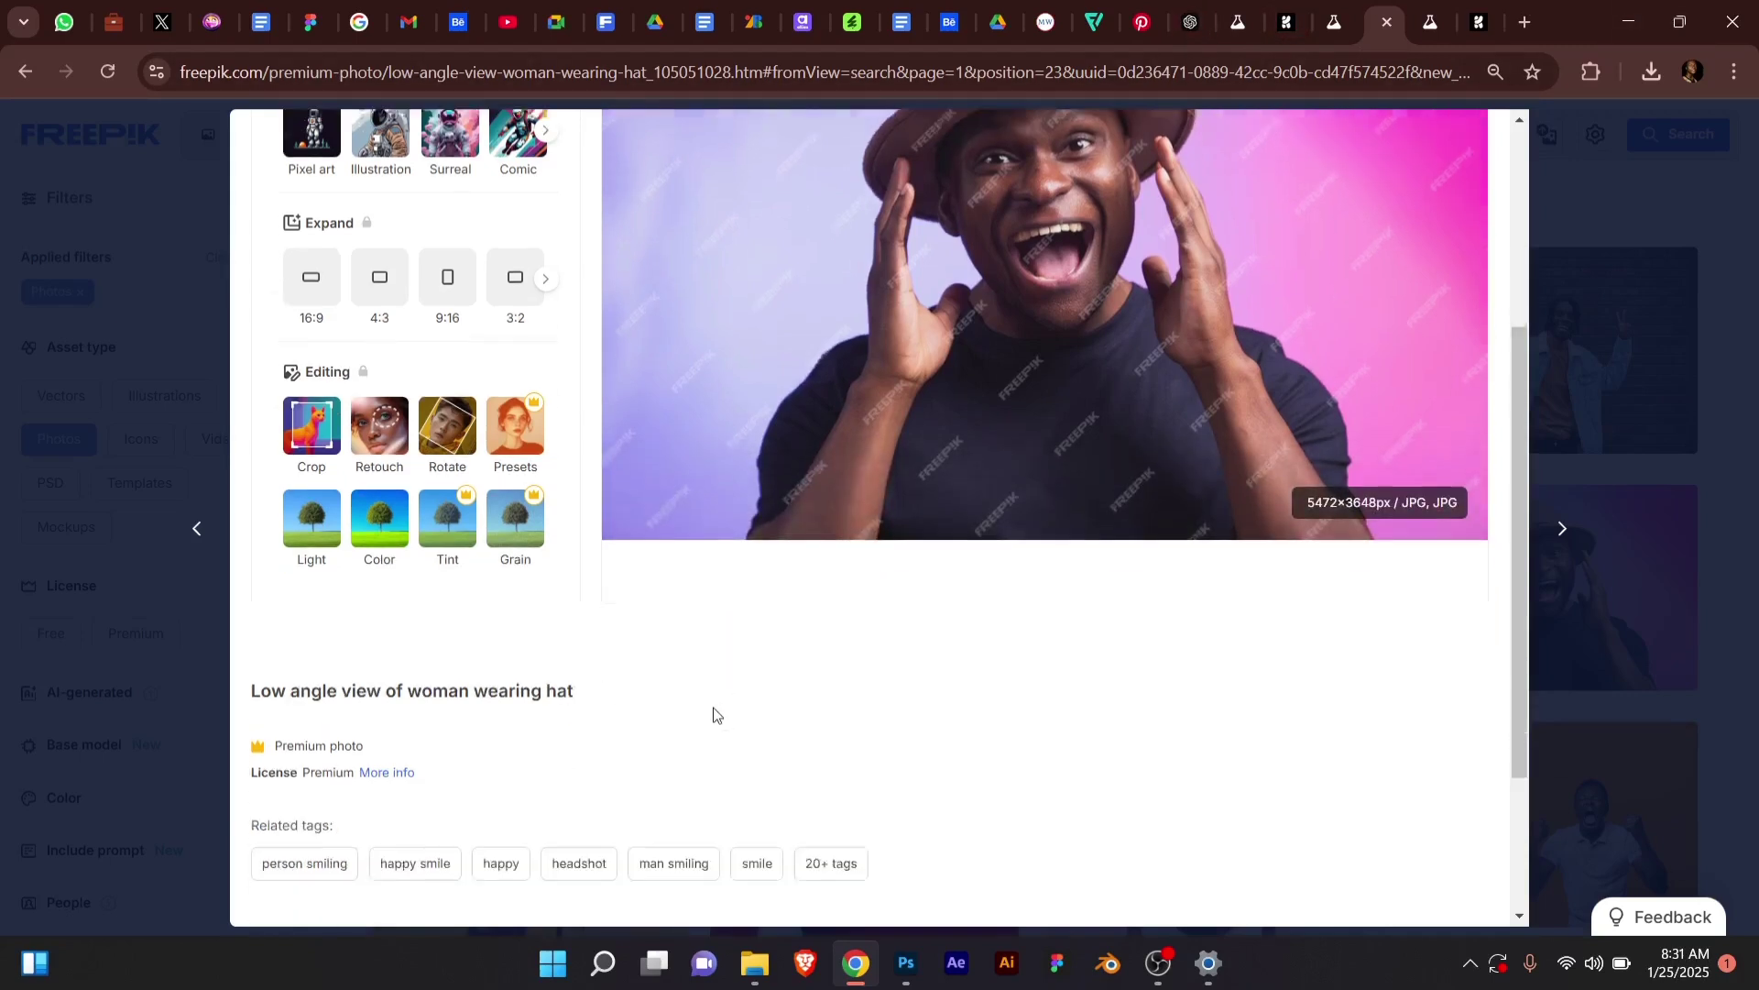
{"action": "left_click_drag", "start_coordinate": [578, 600], "coordinate": [221, 561]}
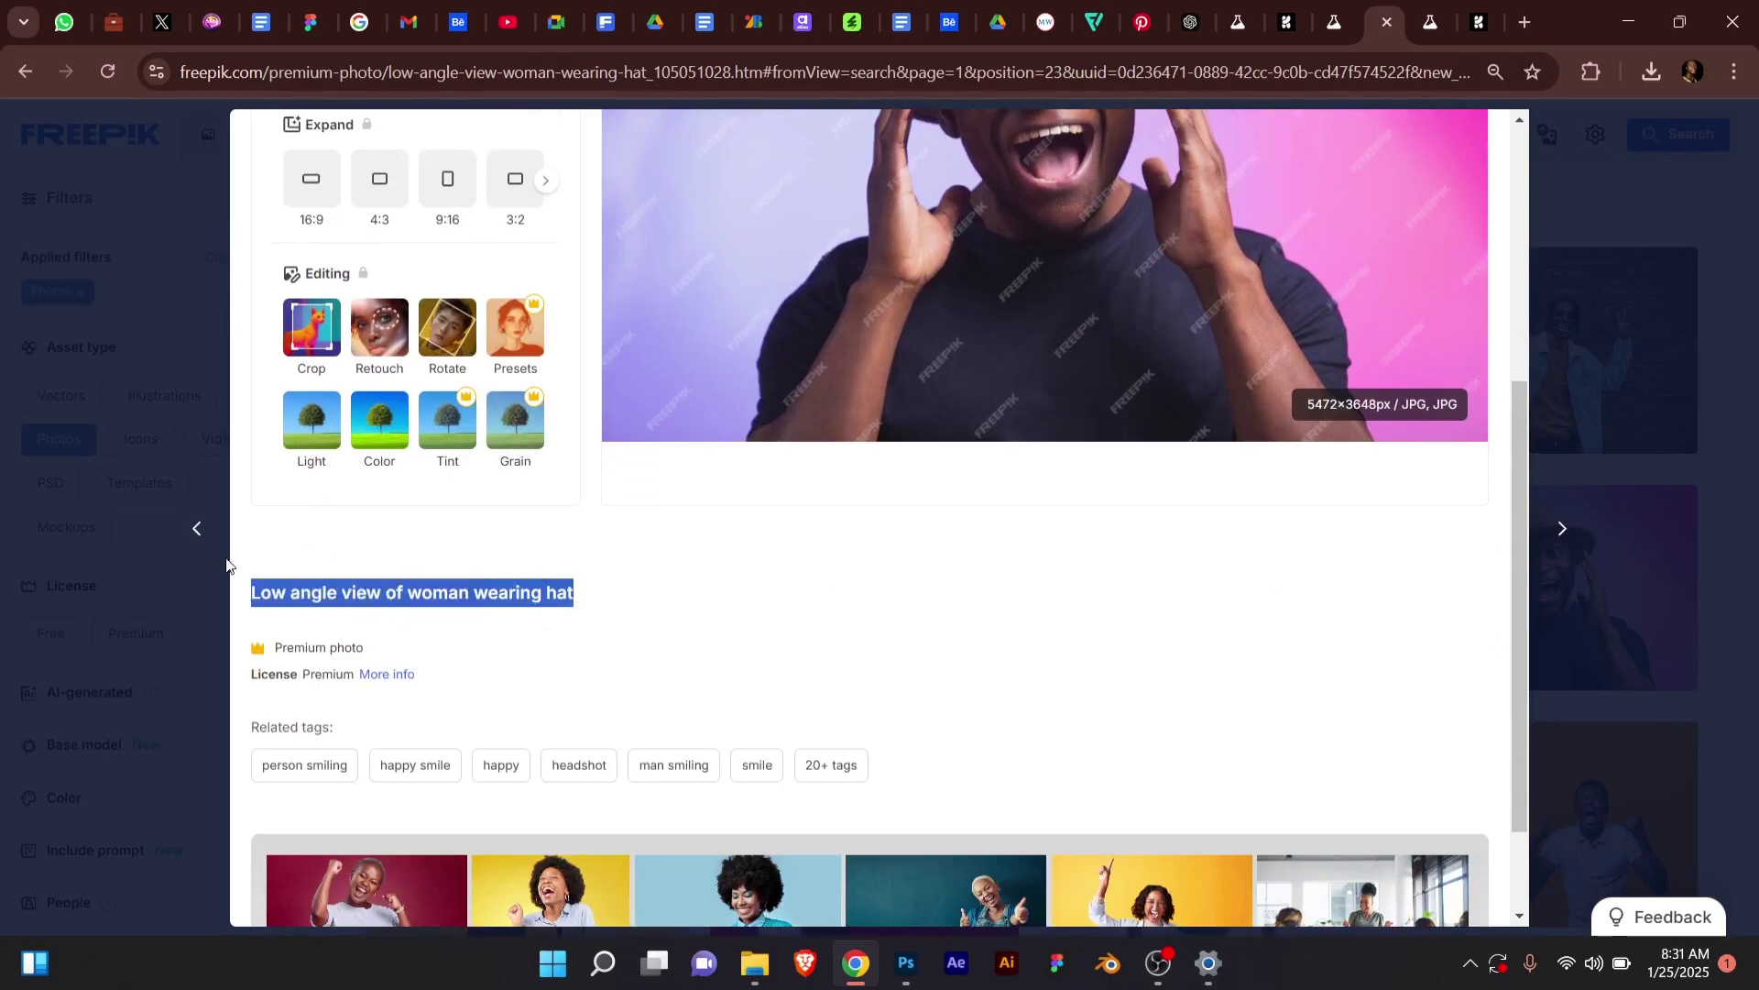
{"action": "left_click", "coordinate": [222, 559]}
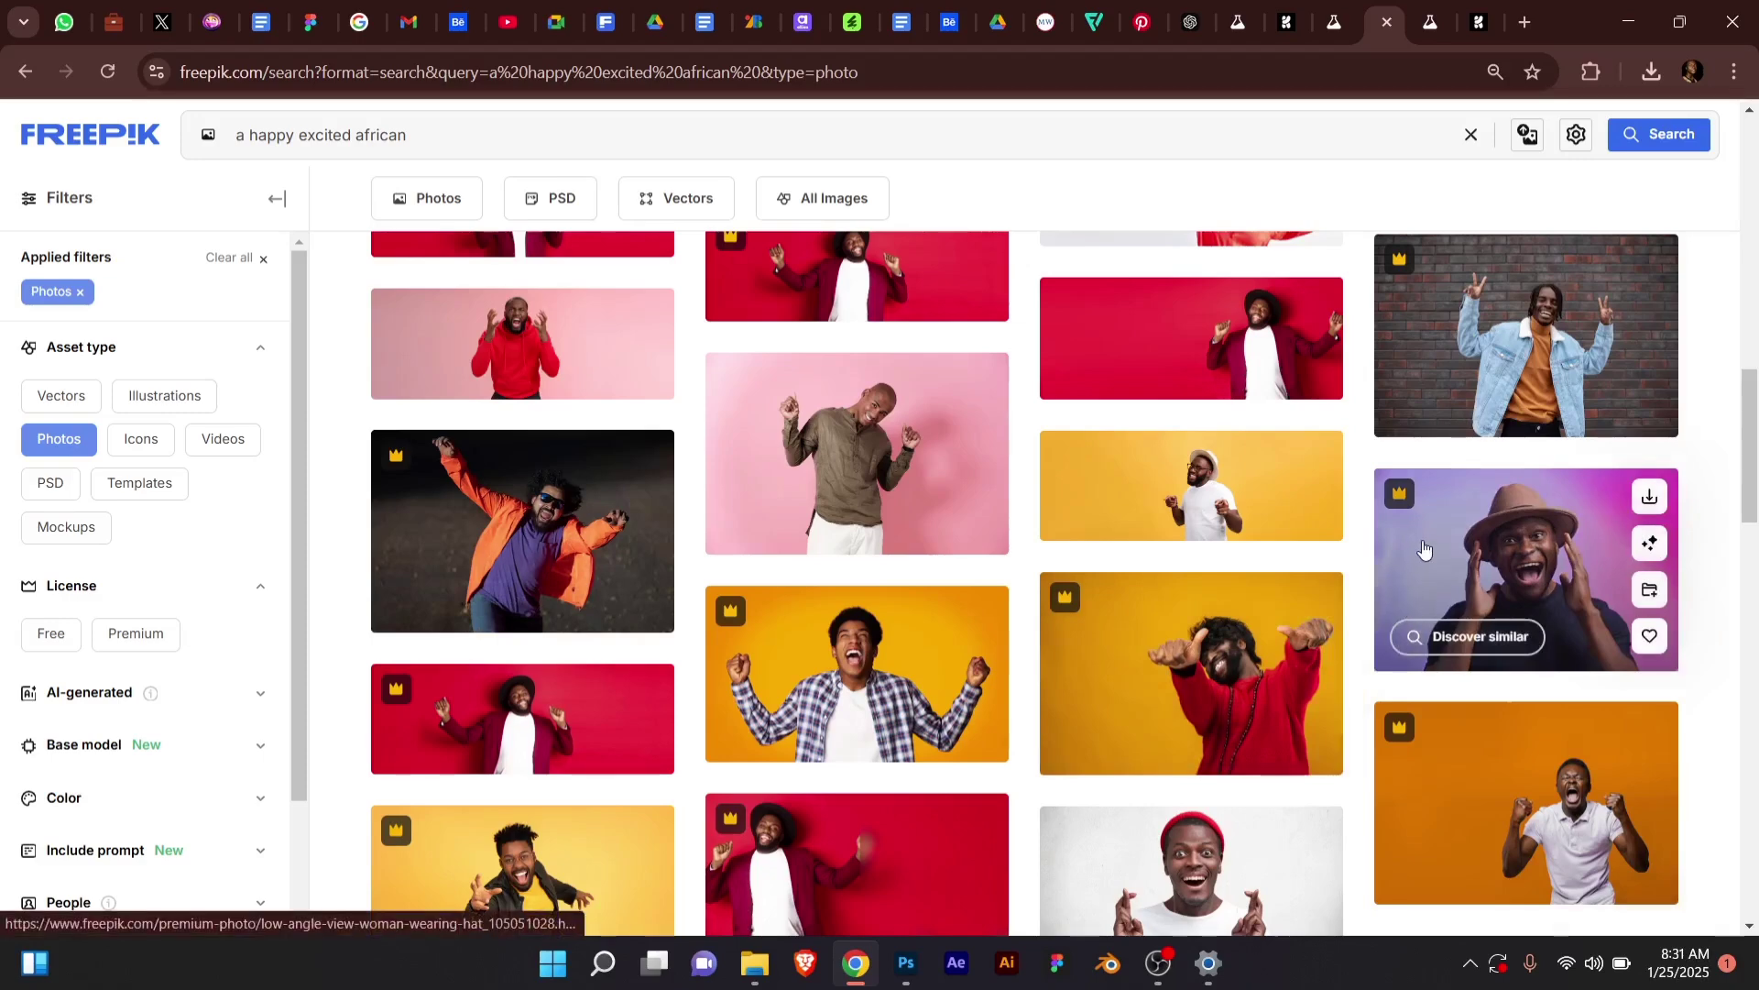
{"action": "left_click", "coordinate": [1429, 605]}
{"action": "scroll", "coordinate": [837, 596], "scroll_direction": "down", "scroll_amount": 6}
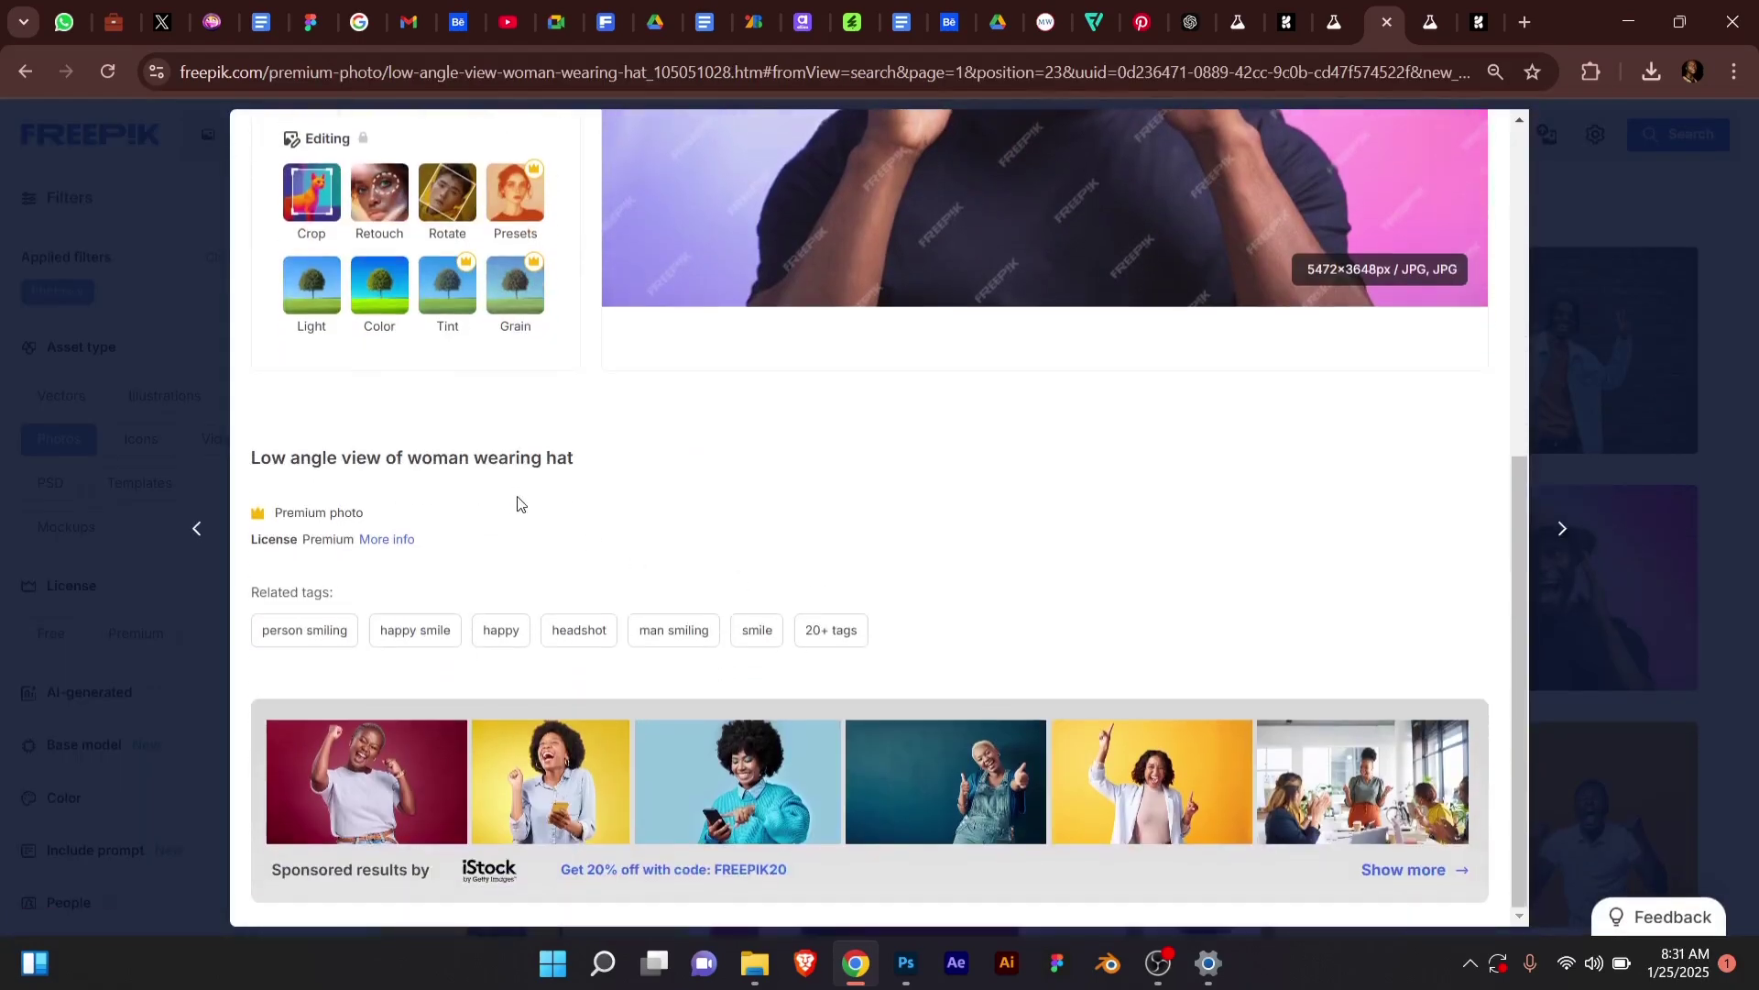
{"action": "left_click_drag", "start_coordinate": [584, 459], "coordinate": [261, 458]}
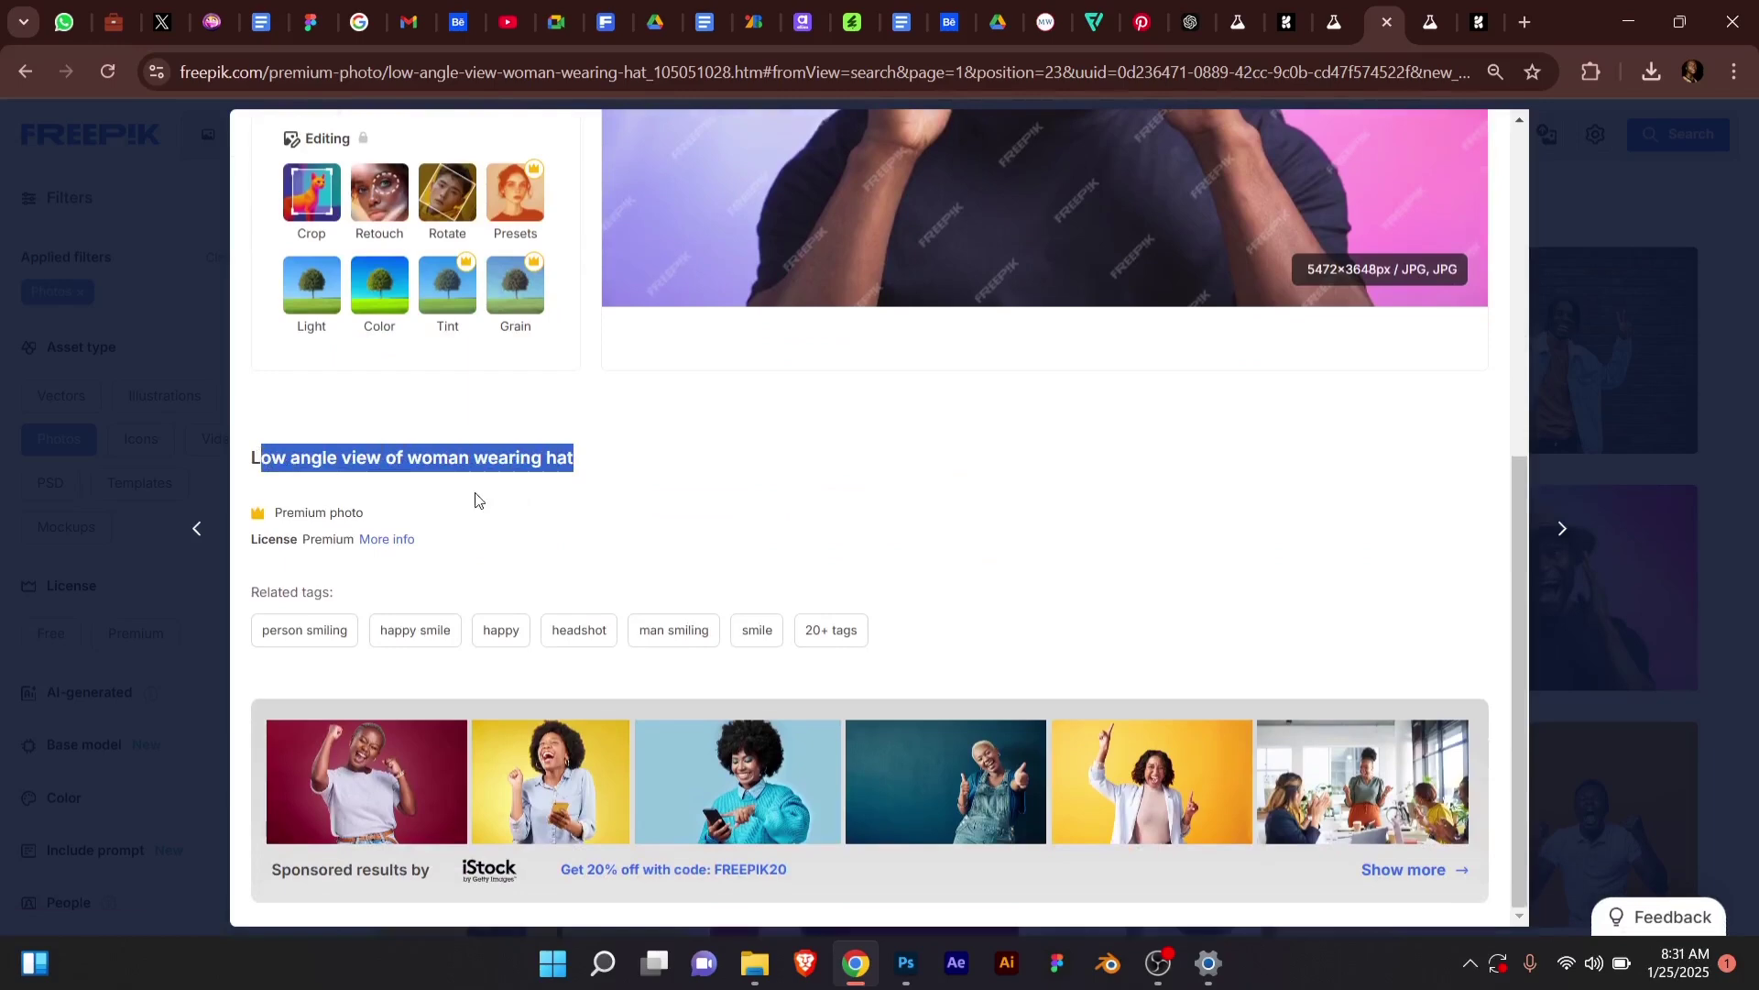
{"action": "scroll", "coordinate": [539, 500], "scroll_direction": "up", "scroll_amount": 3}
{"action": "scroll", "coordinate": [540, 499], "scroll_direction": "down", "scroll_amount": 3}
{"action": "left_click", "coordinate": [504, 467]}
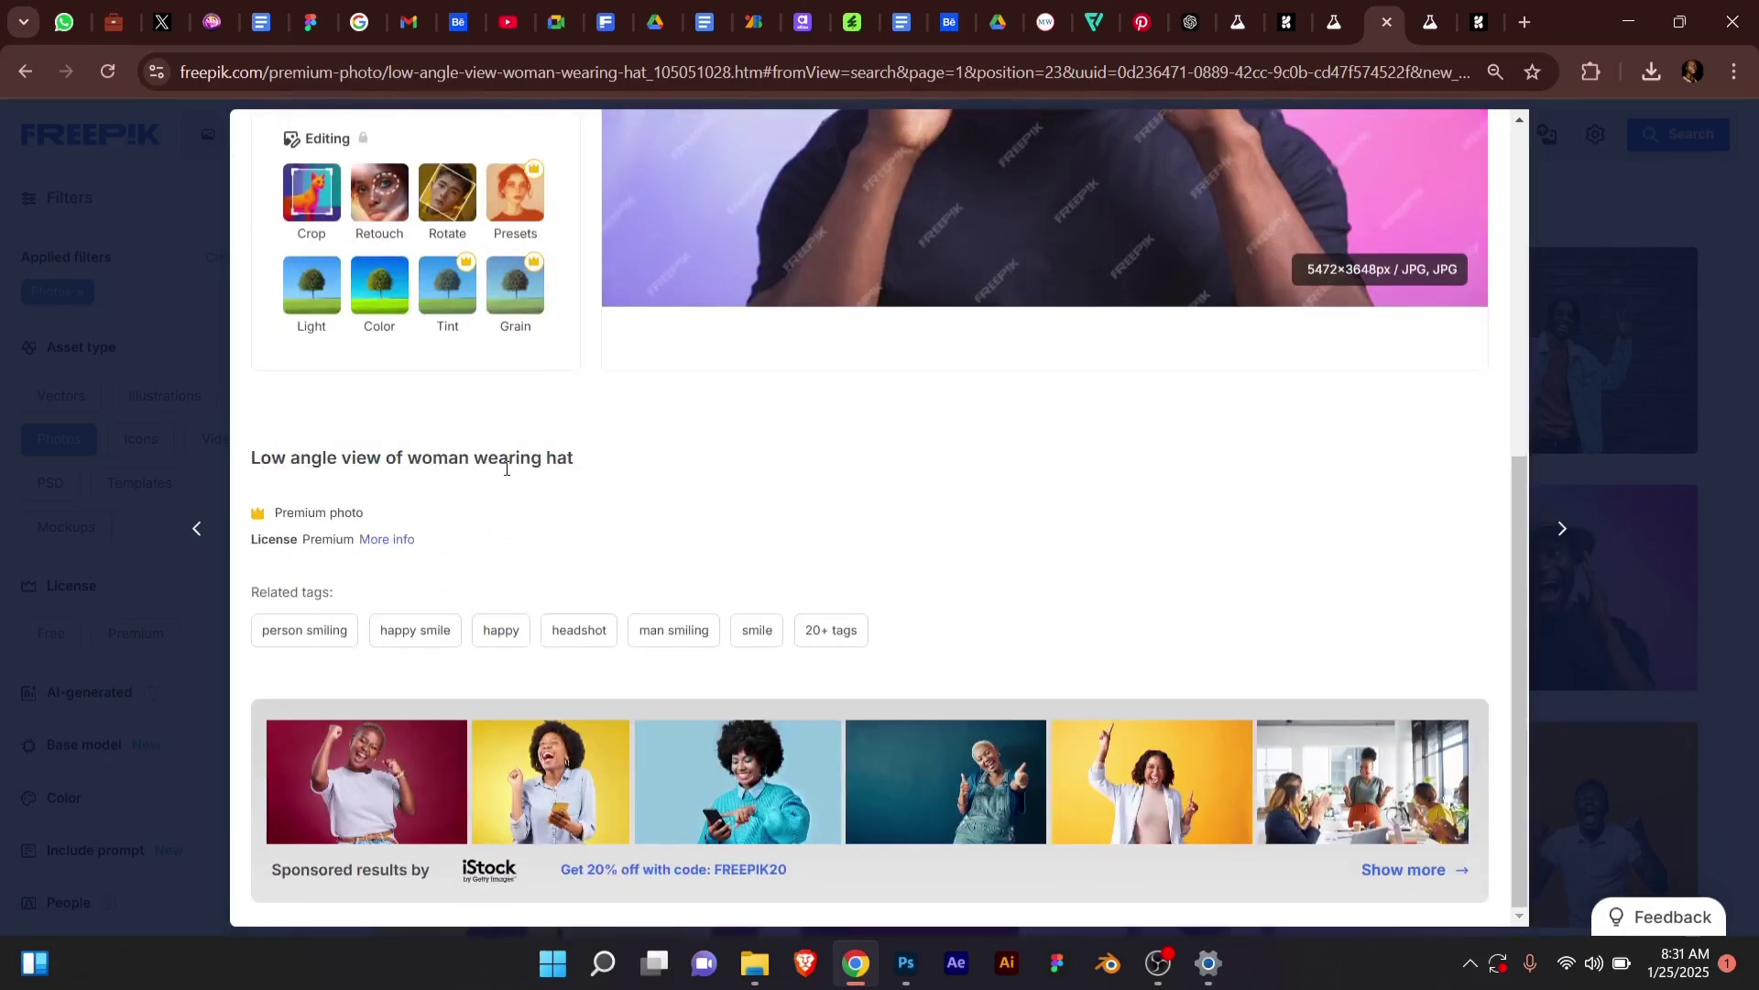
{"action": "mouse_move", "coordinate": [1014, 255]}
{"action": "scroll", "coordinate": [953, 383], "scroll_direction": "up", "scroll_amount": 4}
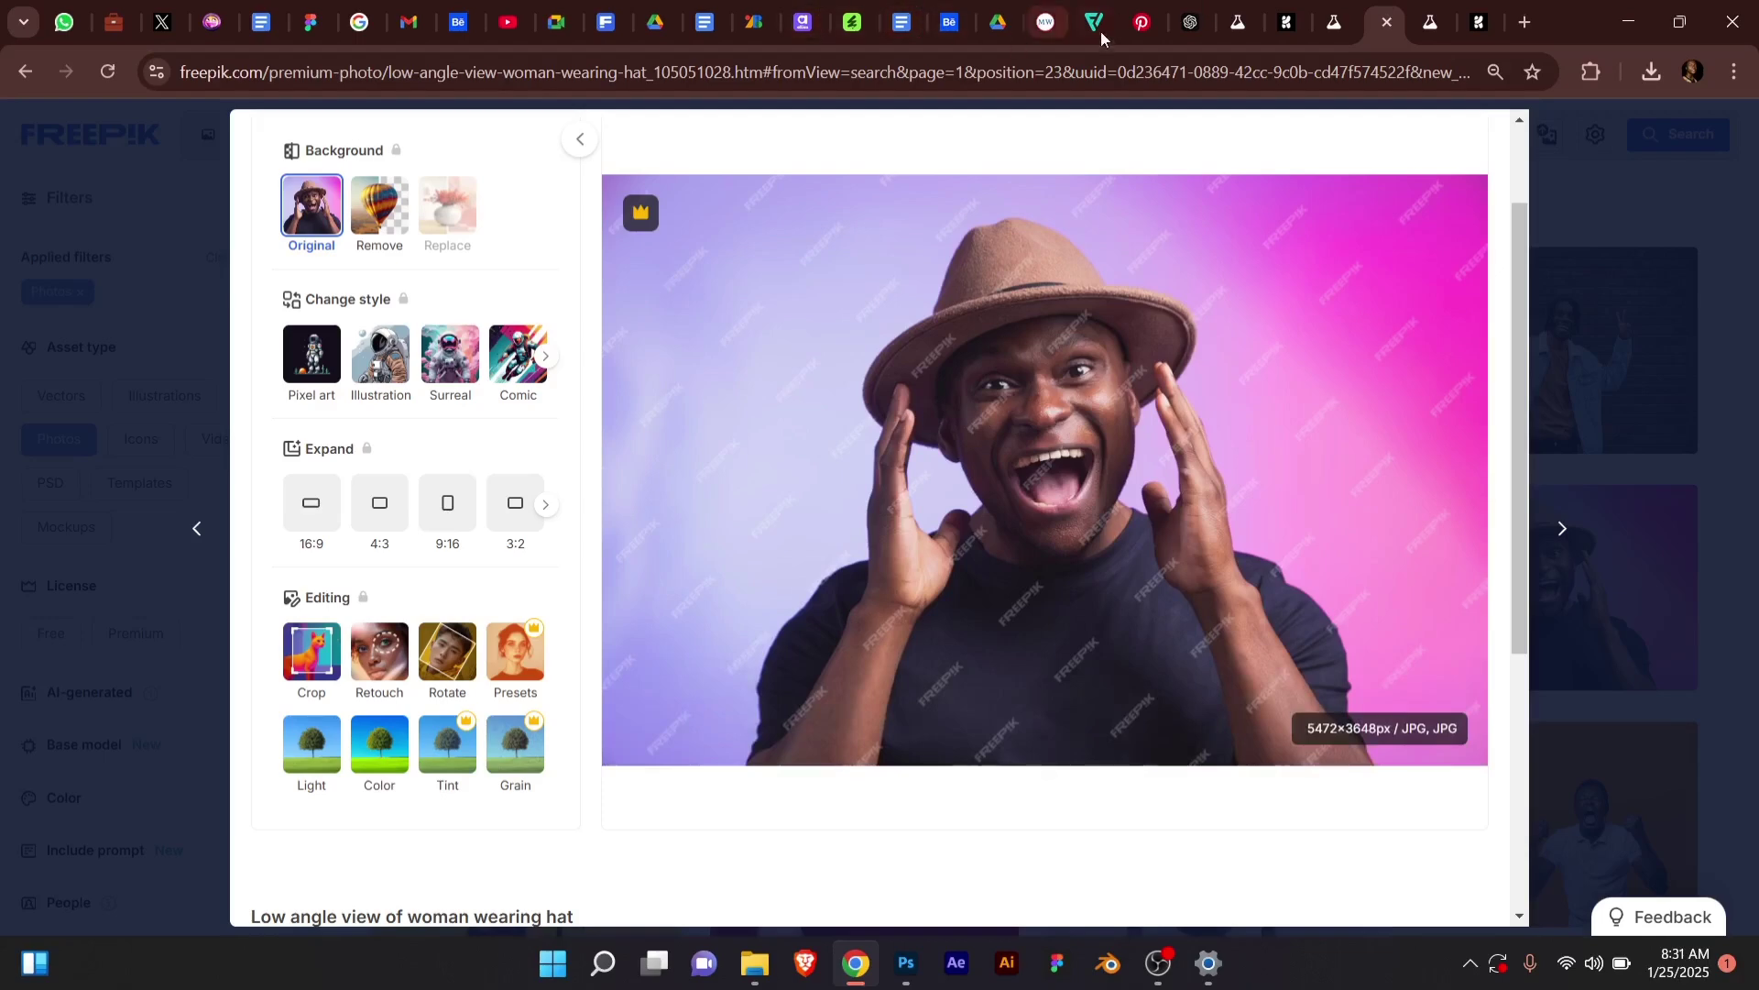
Switch to ChatGPT and attach the downloaded brown-hat photo from the computer to a new message.
{"action": "left_click", "coordinate": [1183, 20]}
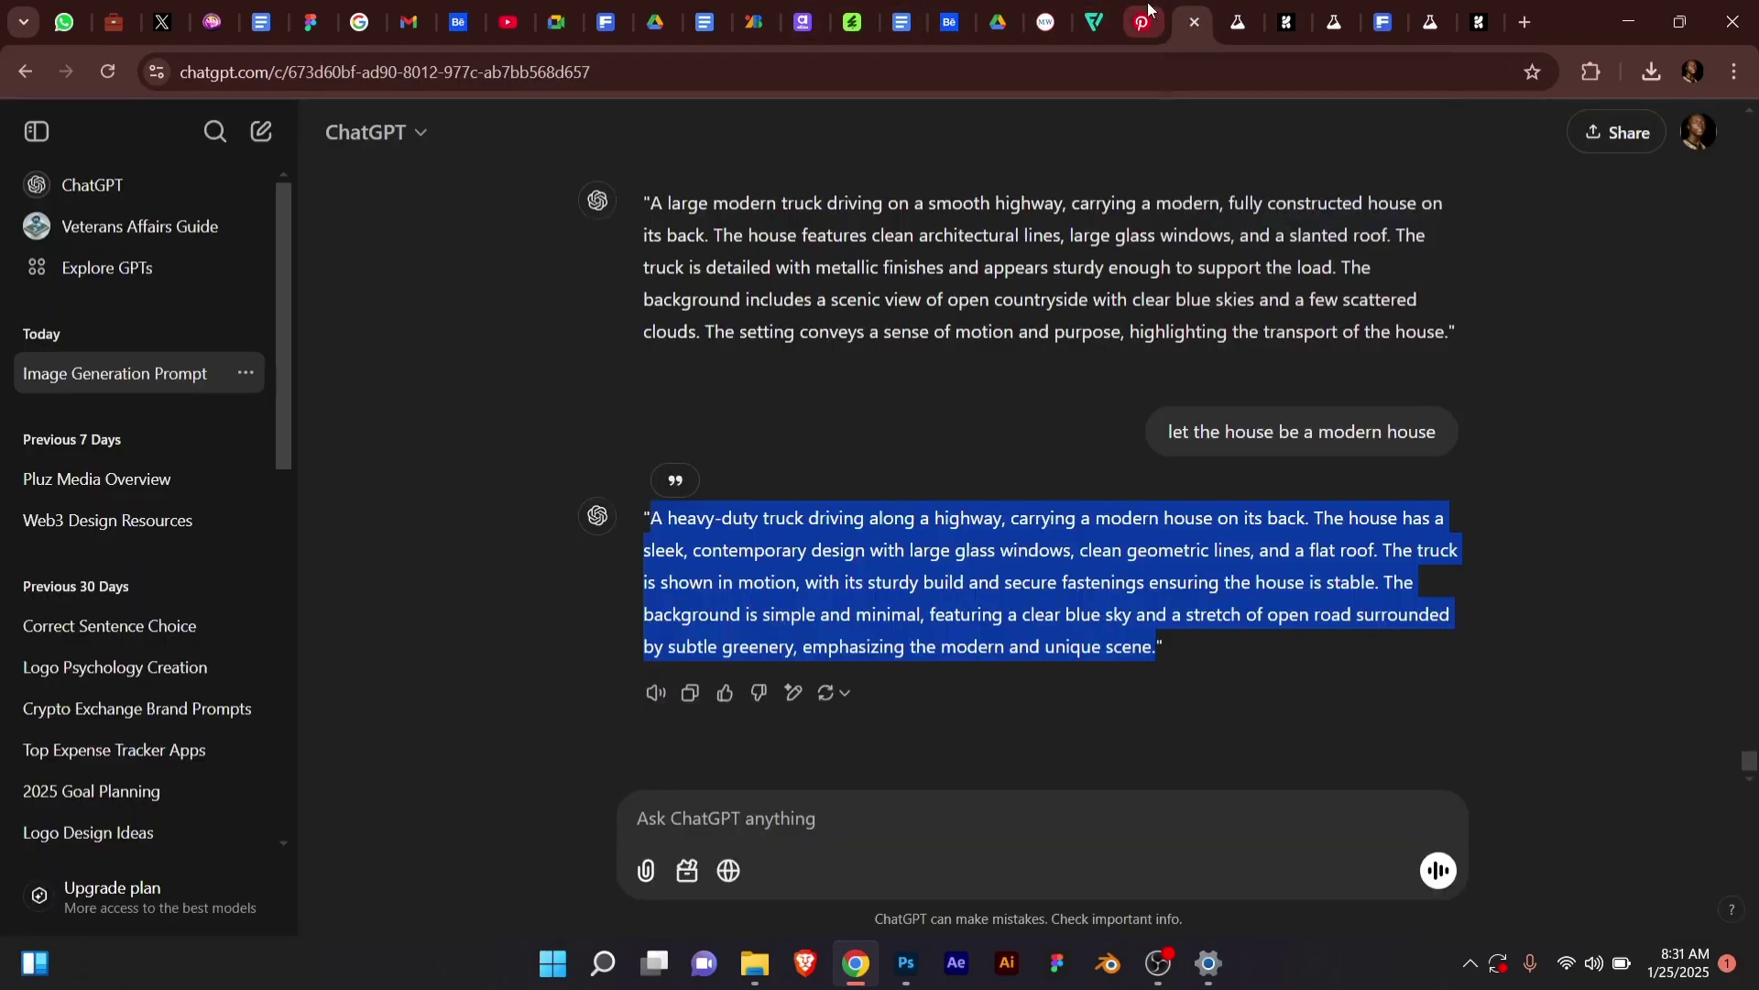
{"action": "left_click", "coordinate": [648, 870]}
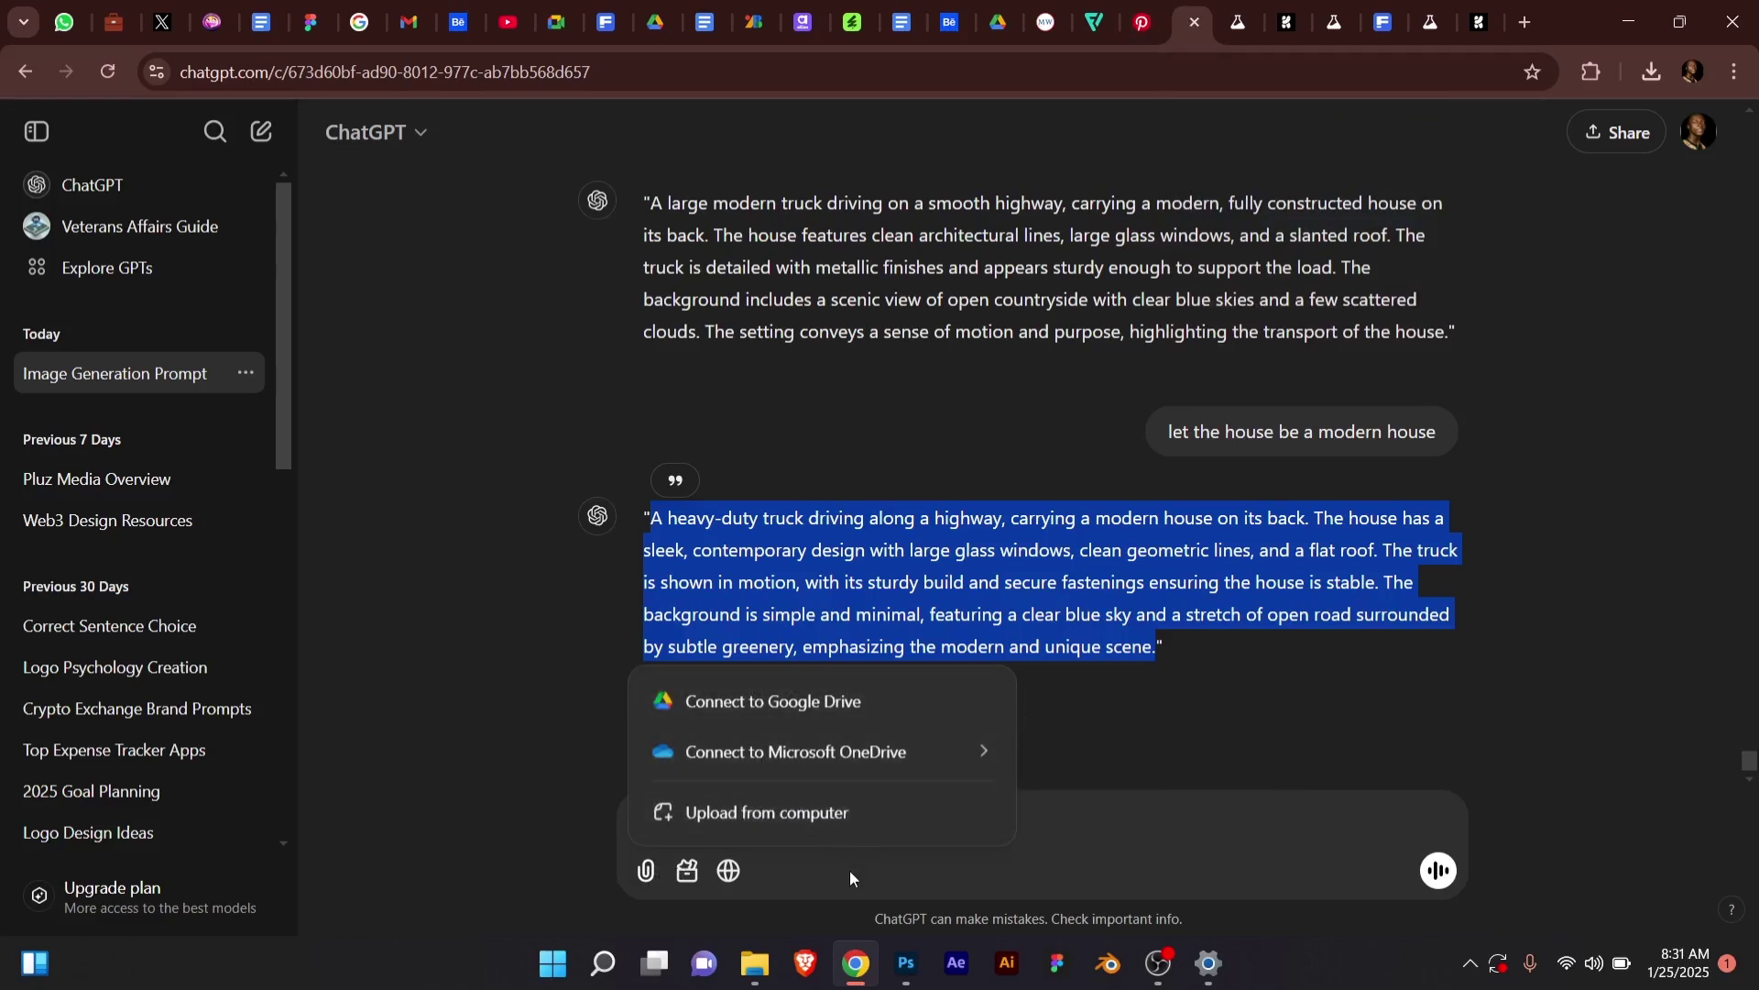
{"action": "left_click", "coordinate": [720, 814]}
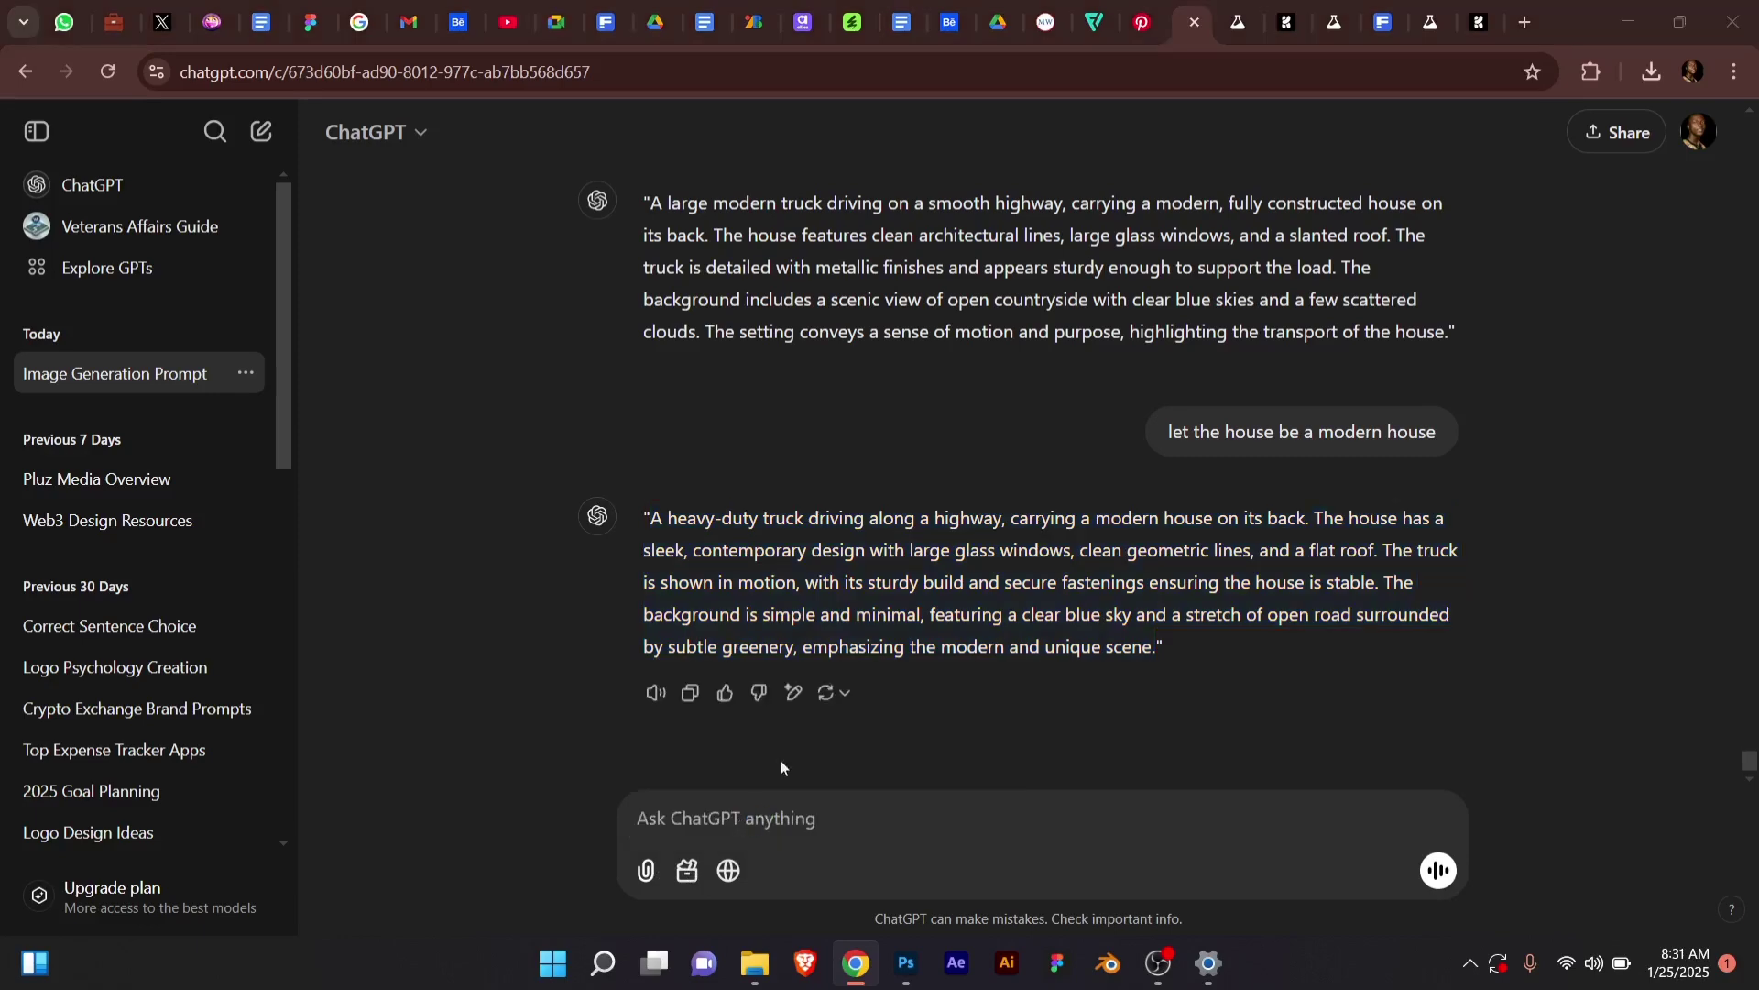
{"action": "double_click", "coordinate": [290, 227]}
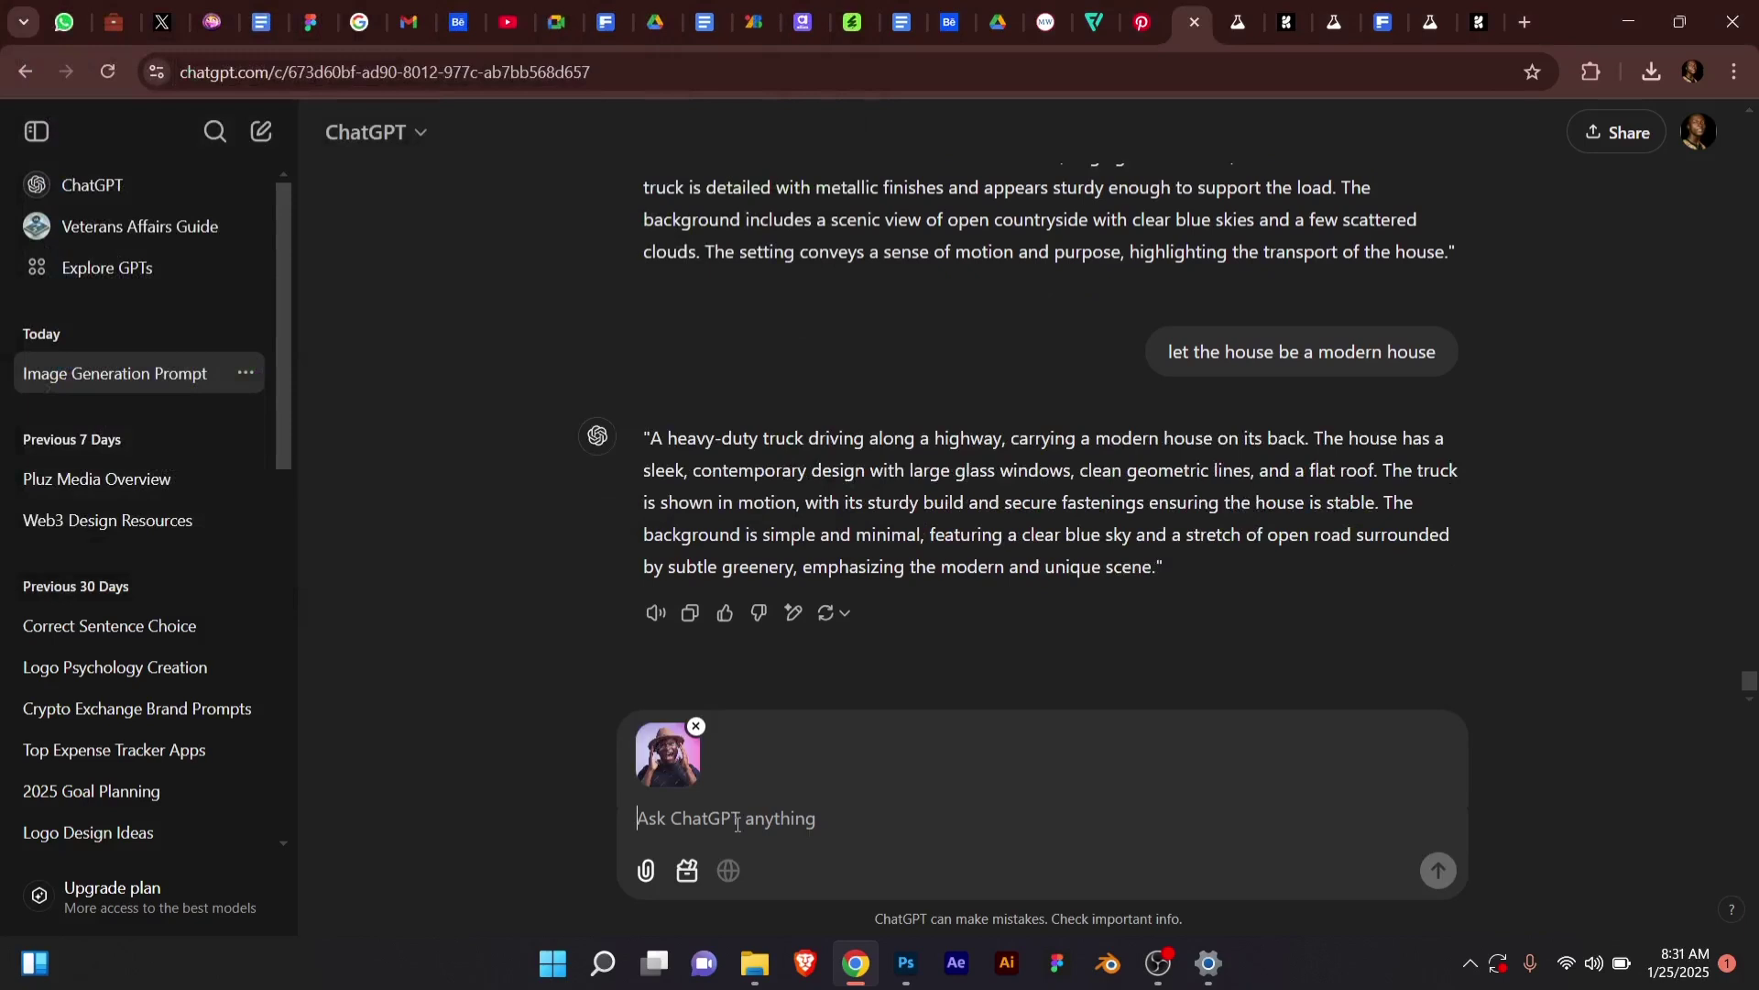
Send ChatGPT the request "create a prompt for an image like this, pay attention to details" with the attached photo.
{"action": "type", "text": "creatye"}
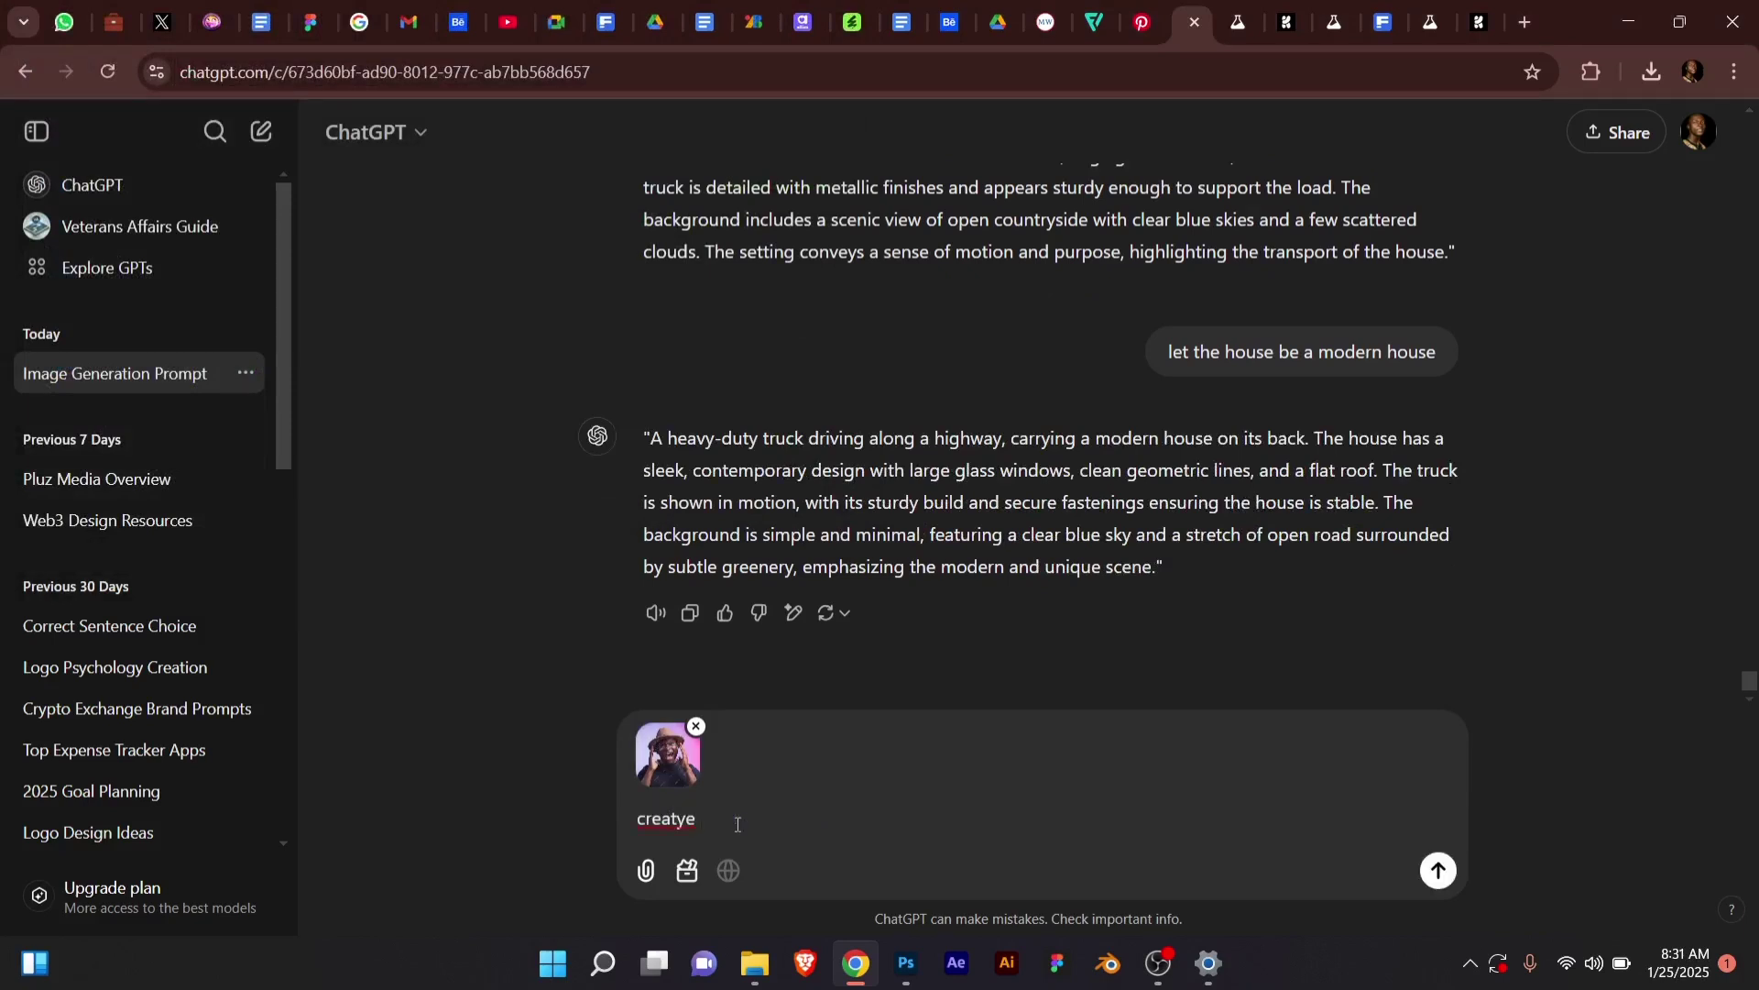
{"action": "key", "text": "BackSpace"}
{"action": "key", "text": "BackSpace"}
{"action": "key", "text": "BackSpace"}
{"action": "type", "text": "te a prompt for an ima"}
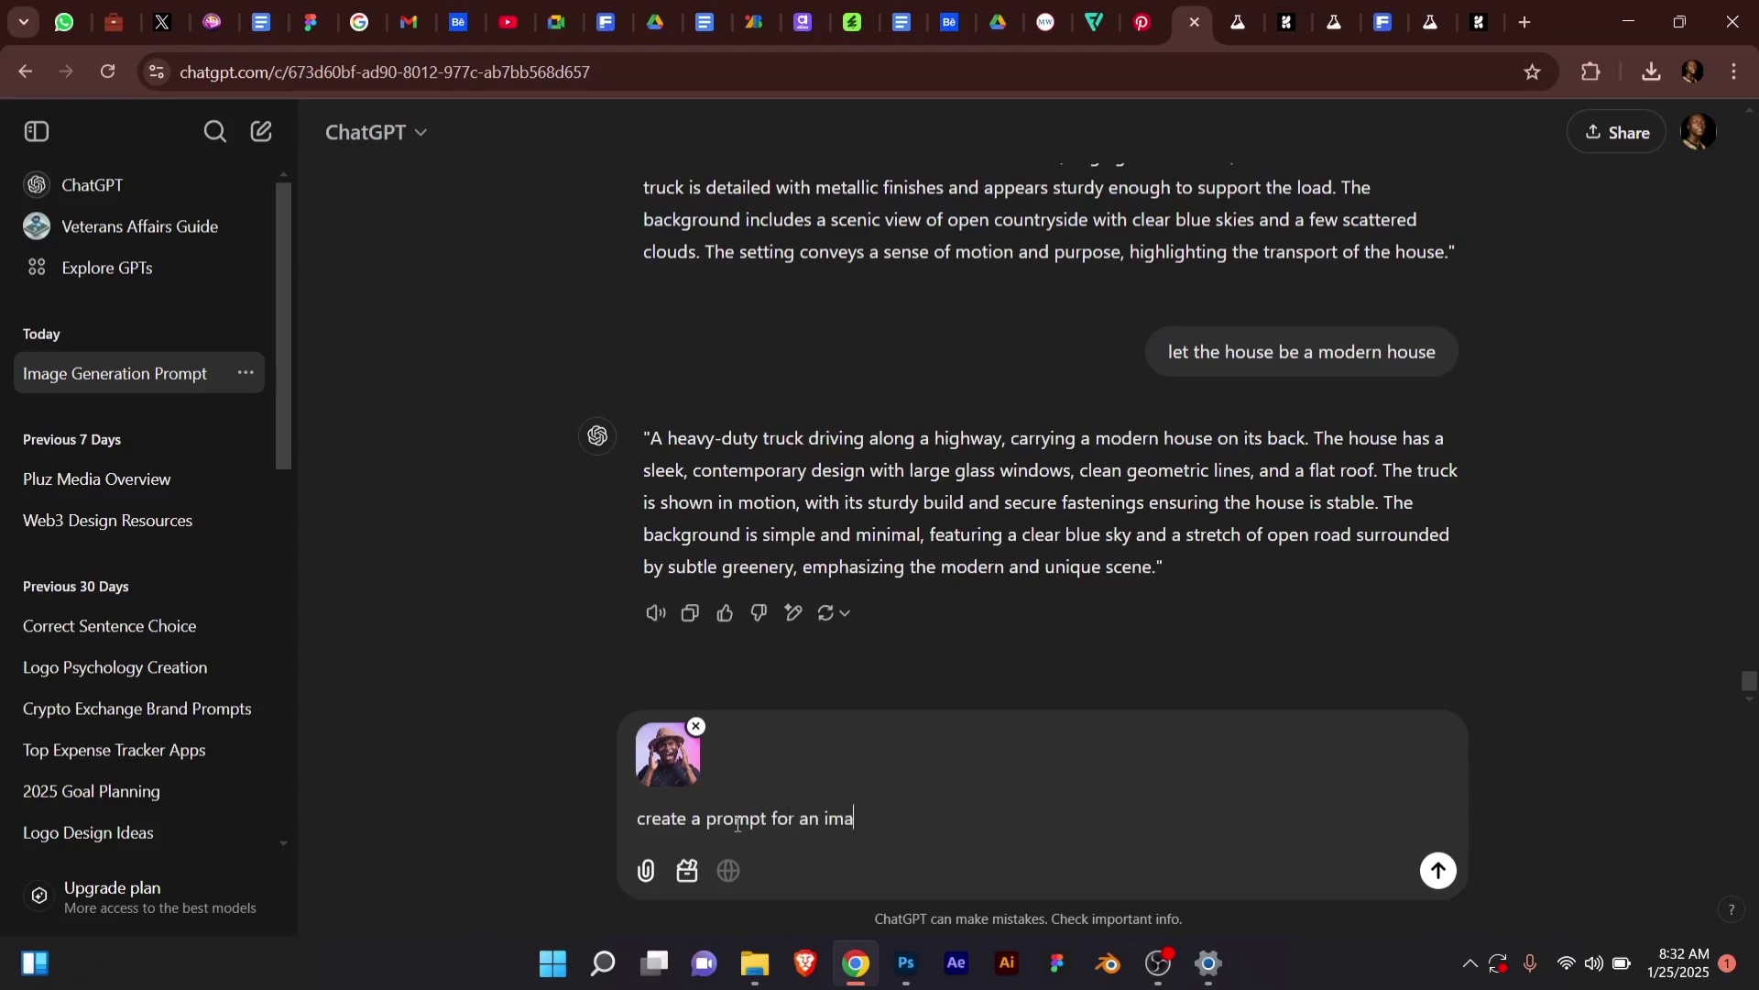
{"action": "type", "text": "ge like this"}
{"action": "type", "text": ", pay attenti"}
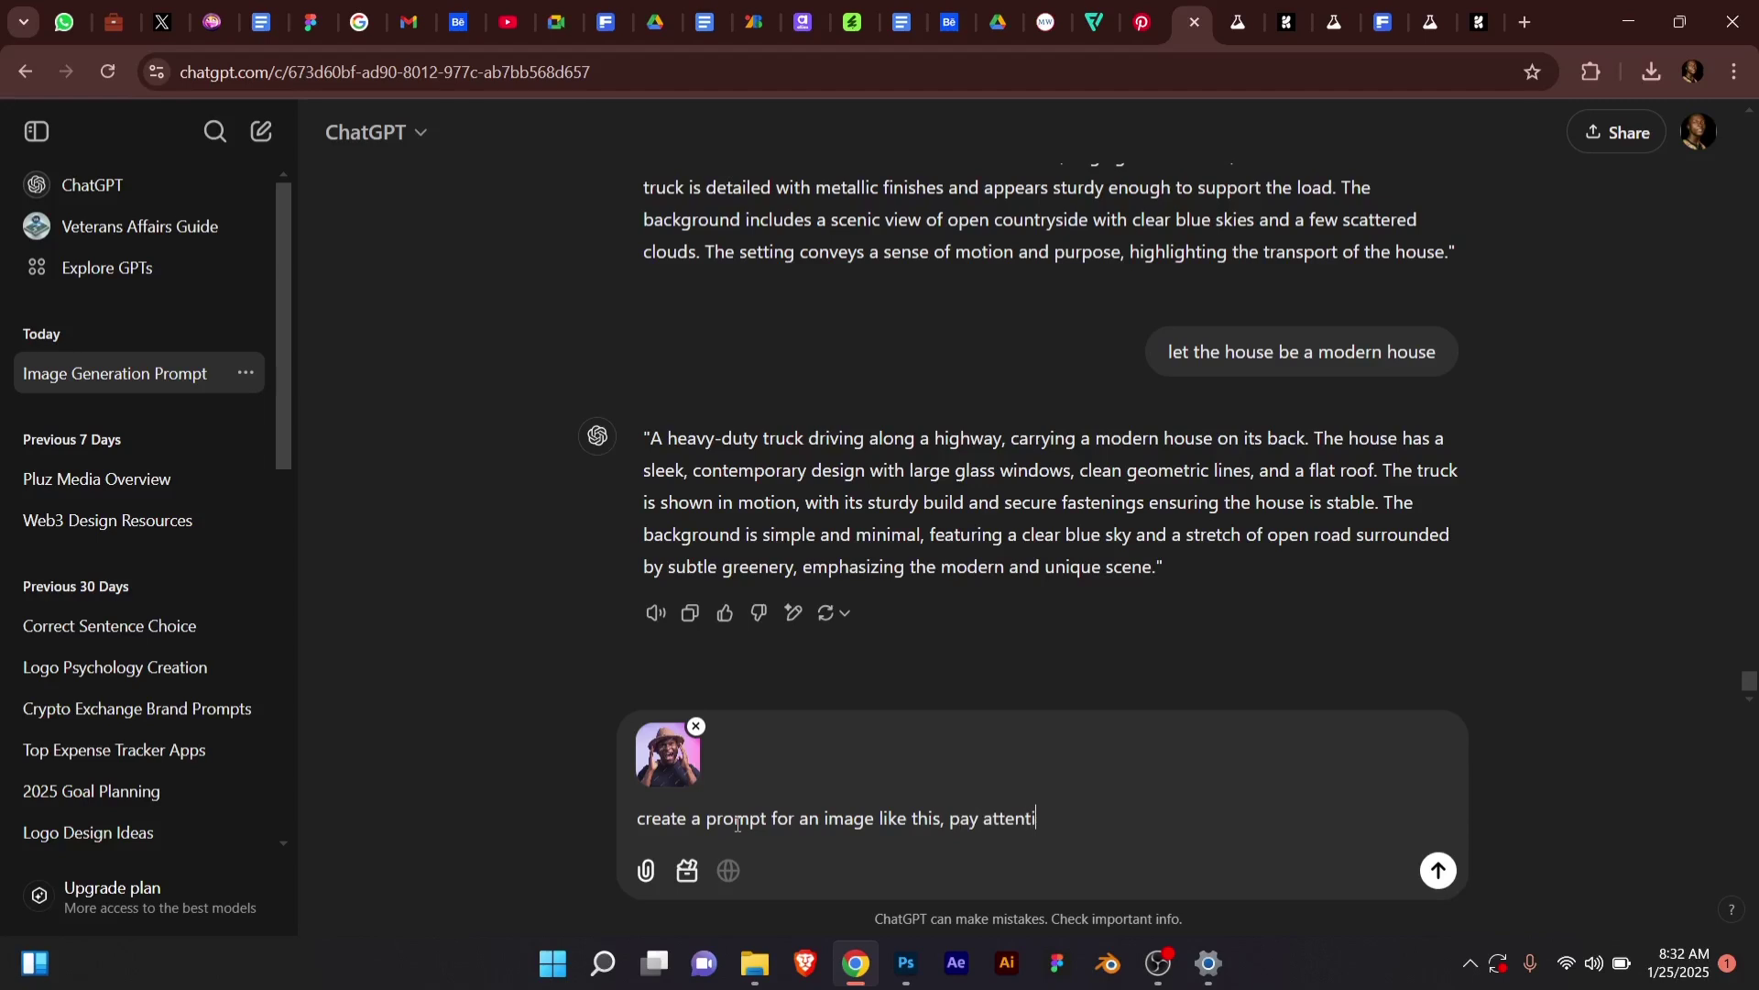
{"action": "type", "text": "on to details"}
{"action": "left_click", "coordinate": [1437, 870]}
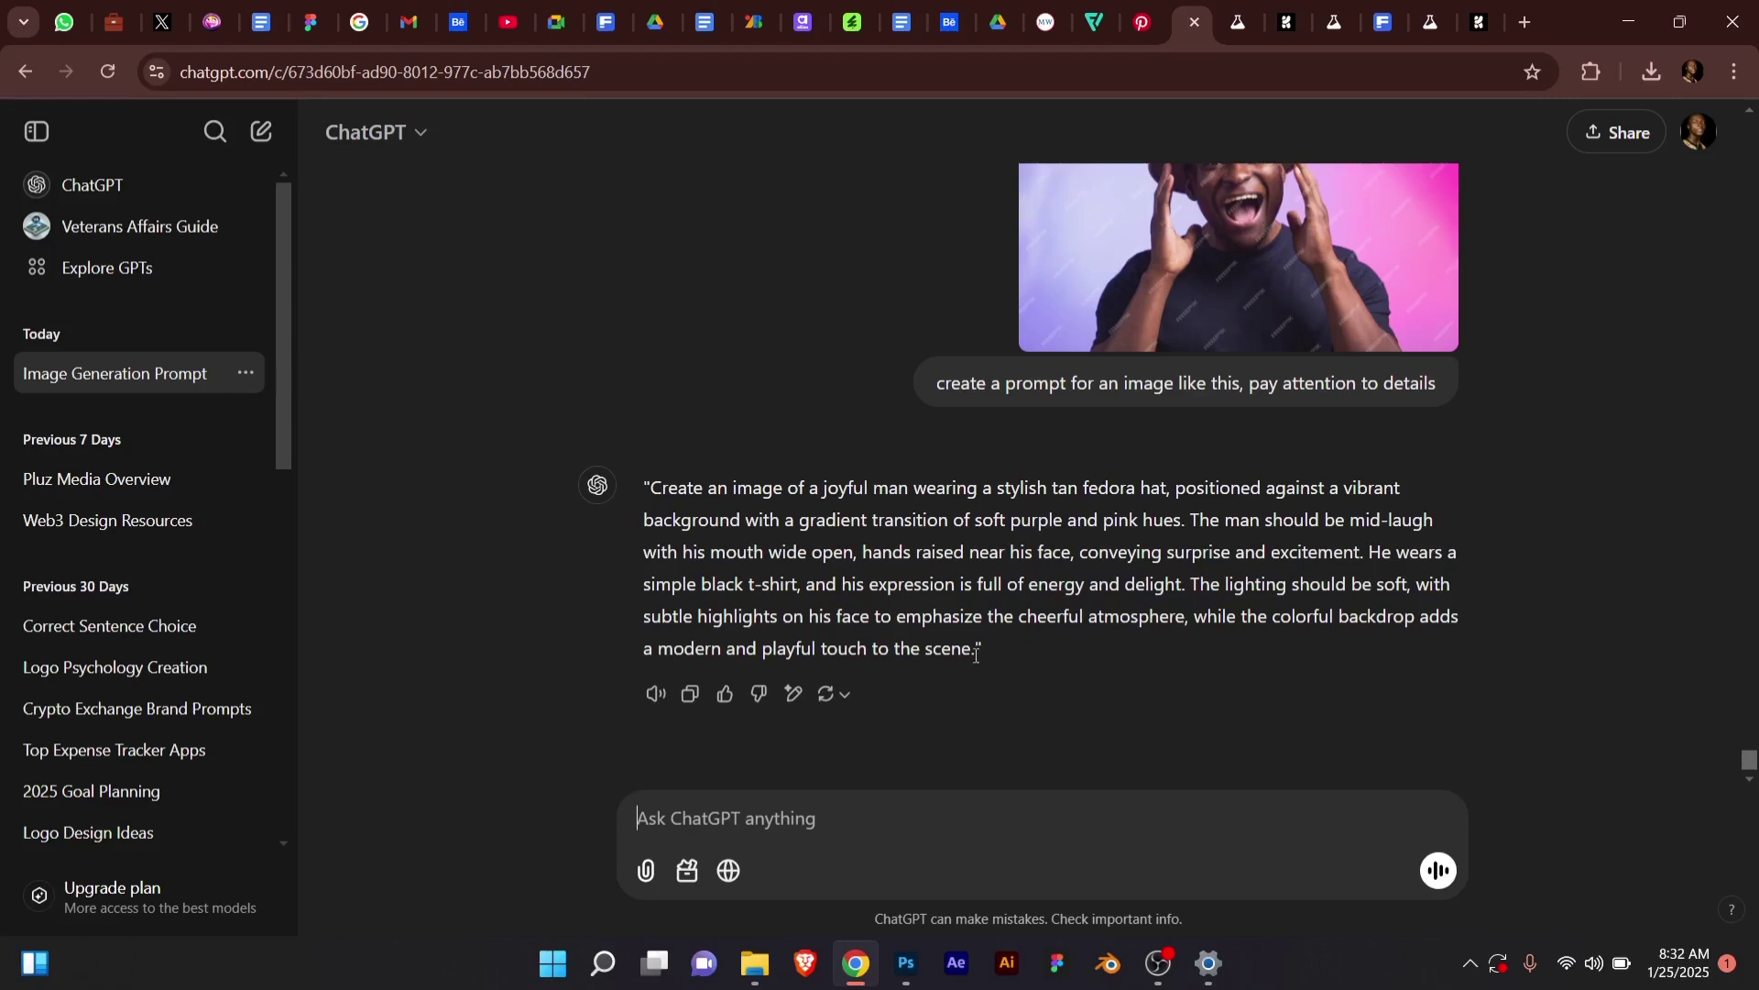
Copy ChatGPT's joyful man in a tan fedora prompt, replace the existing ImageFX truck prompt with it and generate images.
{"action": "left_click_drag", "start_coordinate": [976, 654], "coordinate": [657, 474]}
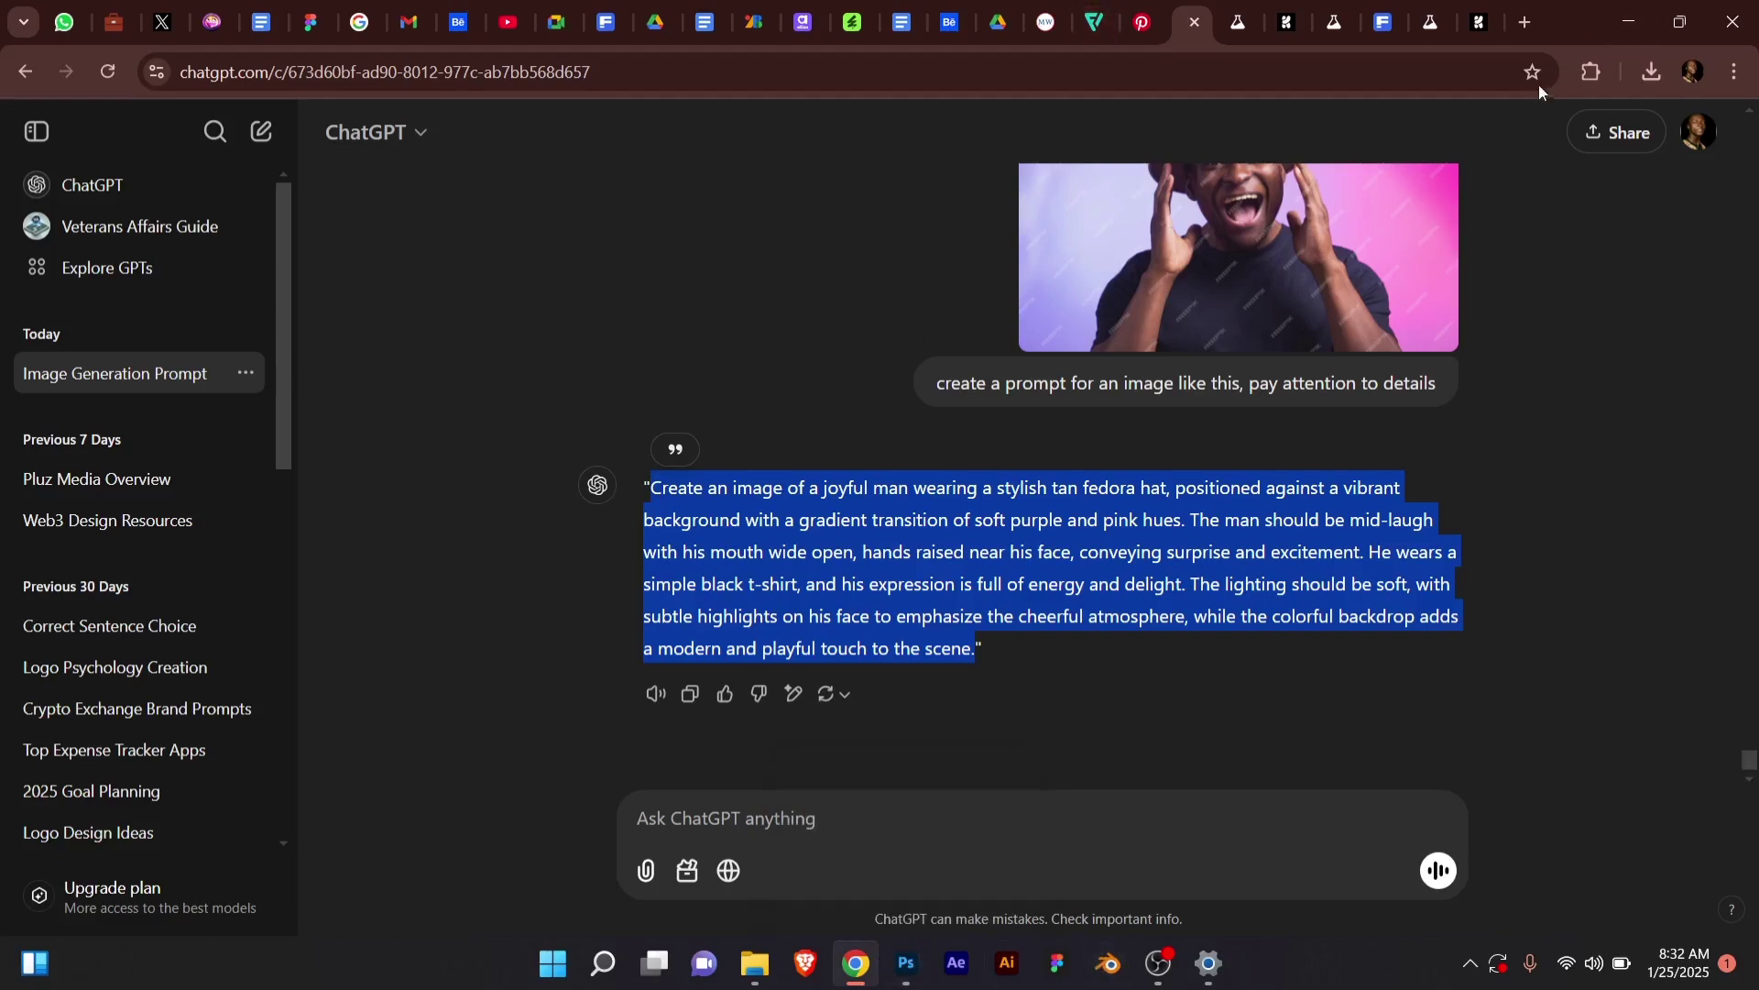
{"action": "left_click", "coordinate": [1338, 20]}
{"action": "triple_click", "coordinate": [303, 414]}
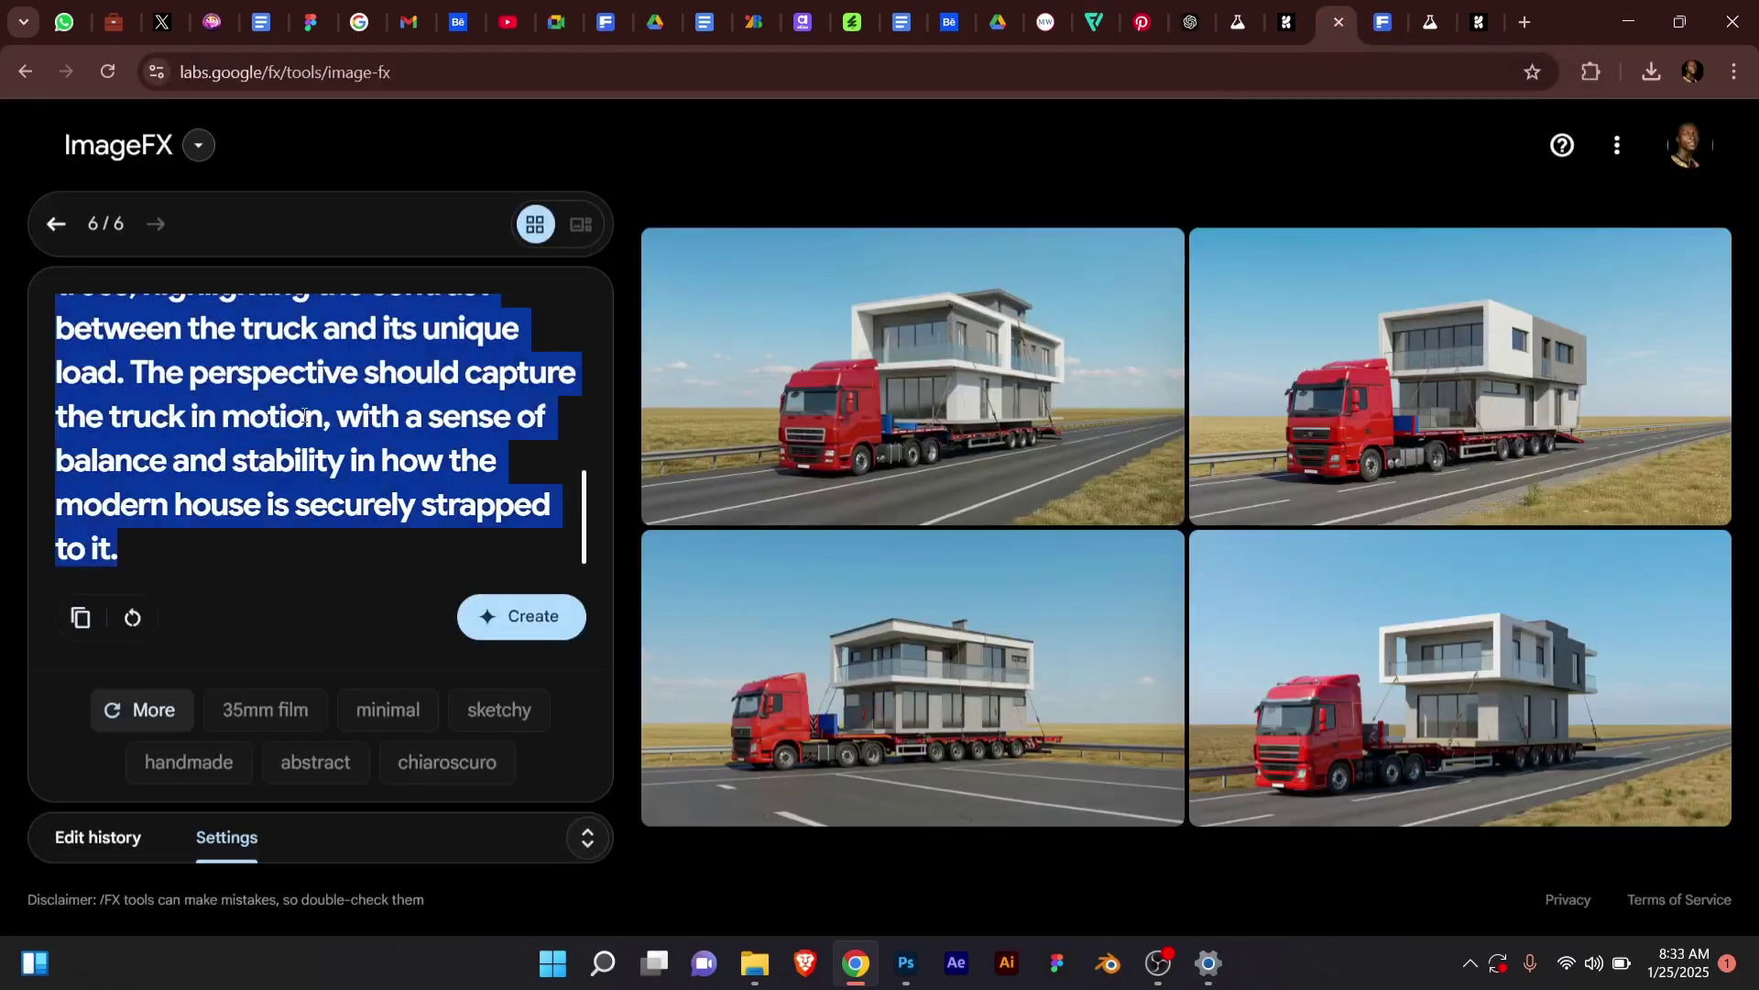
{"action": "key", "text": "ctrl+v"}
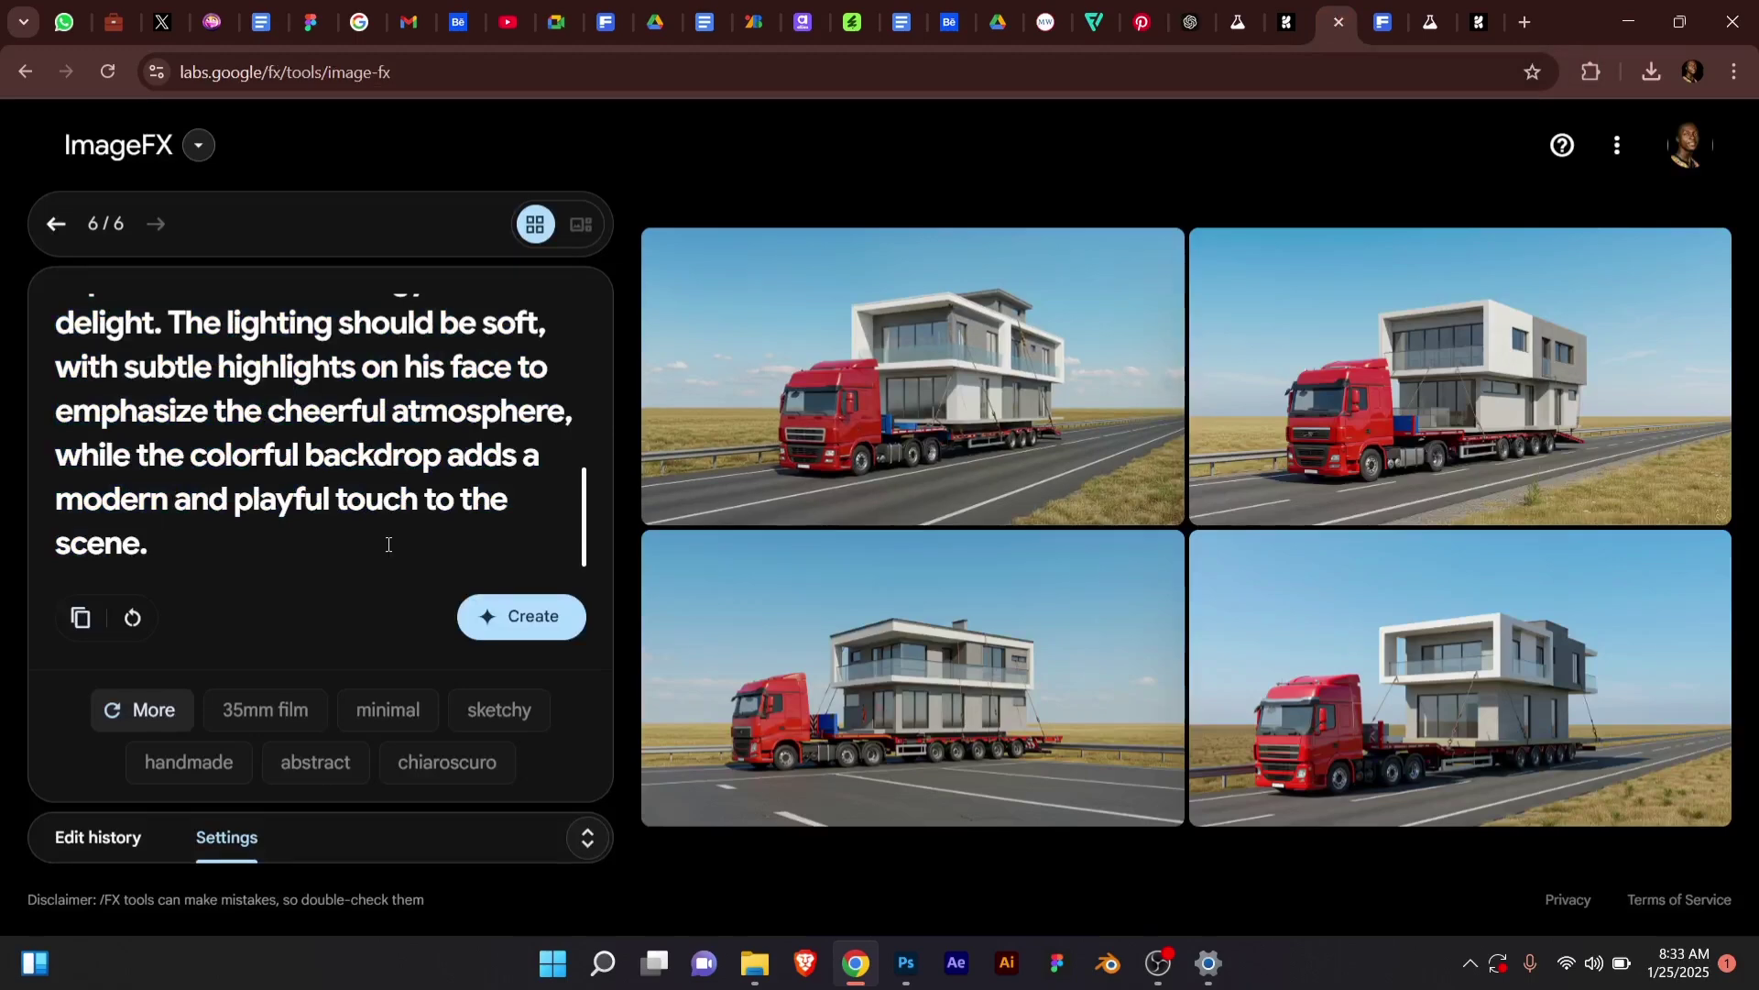
{"action": "left_click", "coordinate": [488, 607]}
Switch to Krea, replace the truck prompt with the copied joyful-man prompt and generate images with the Flux model.
{"action": "left_click", "coordinate": [1431, 22]}
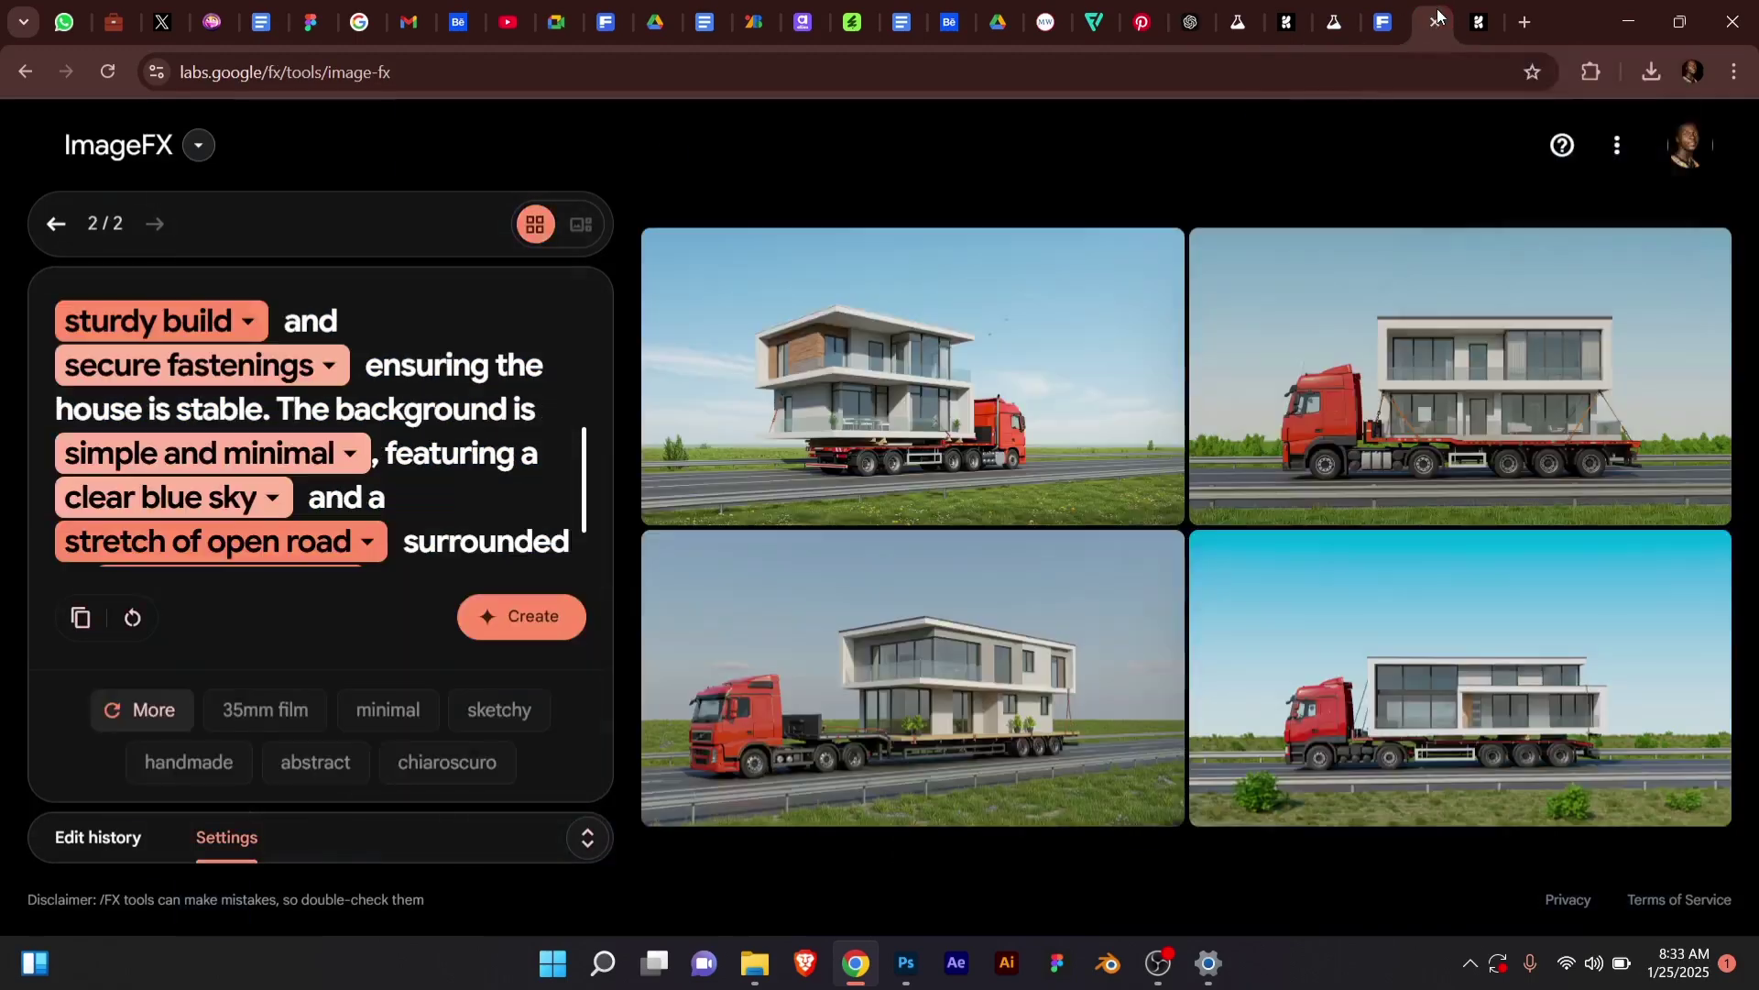
{"action": "left_click", "coordinate": [1476, 22]}
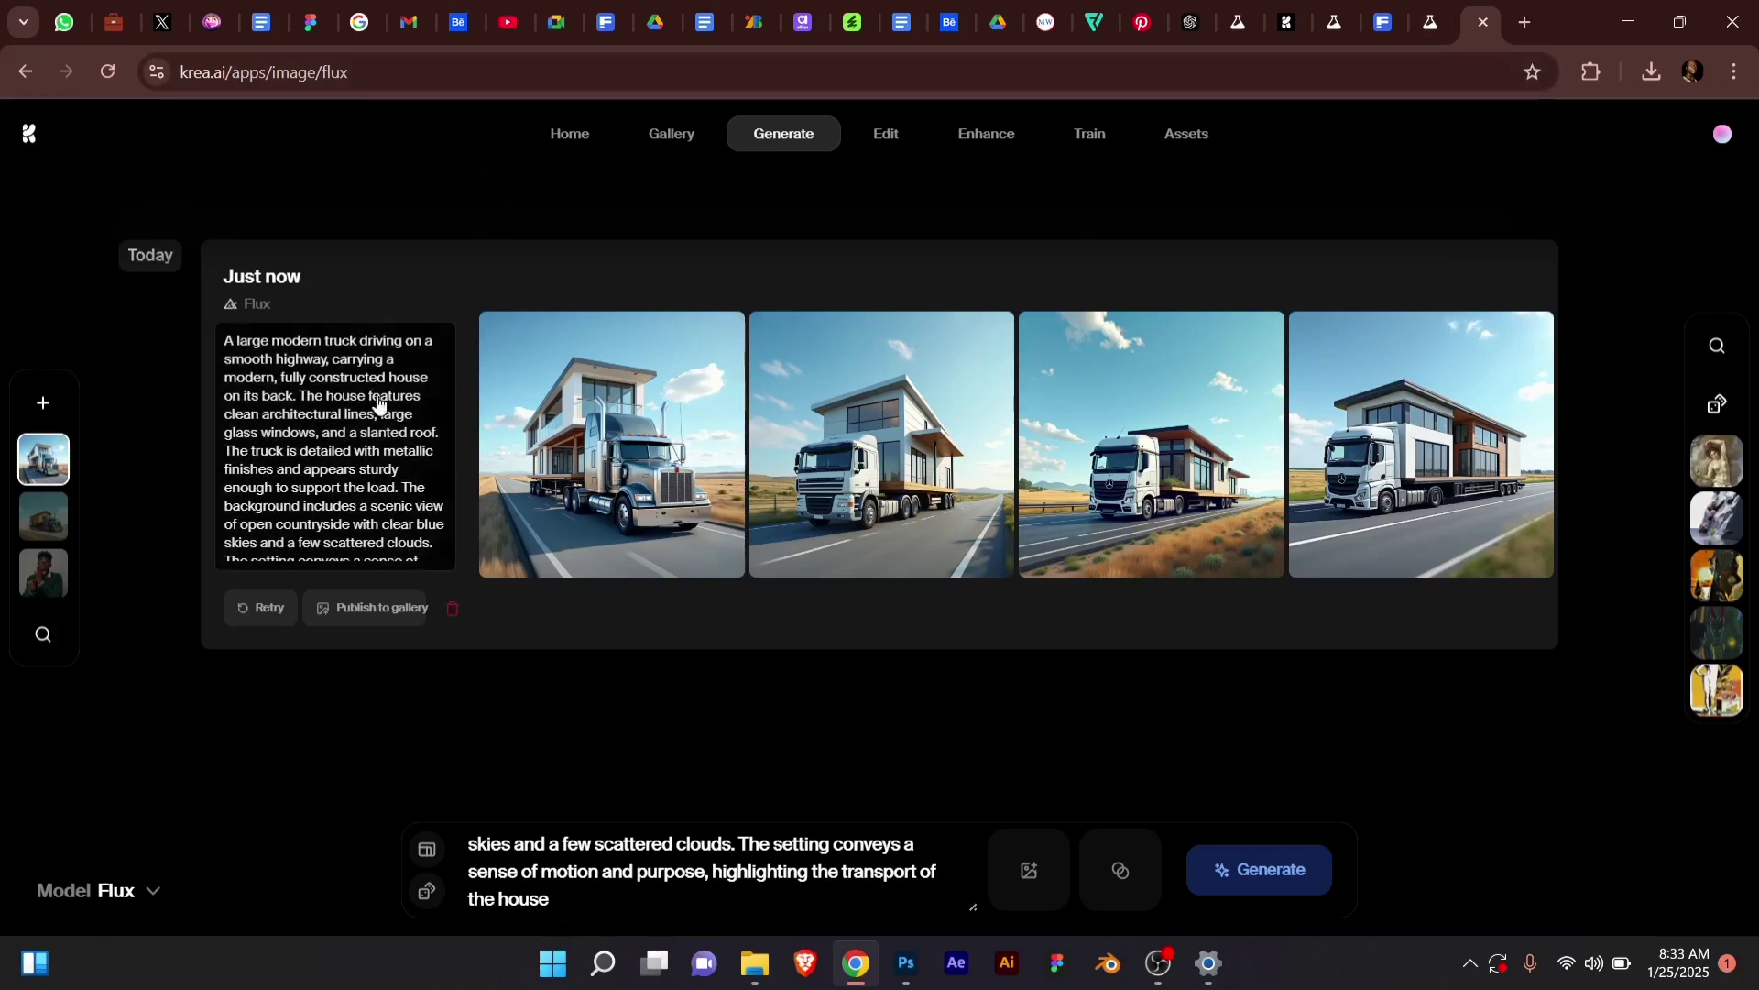
{"action": "triple_click", "coordinate": [771, 880]}
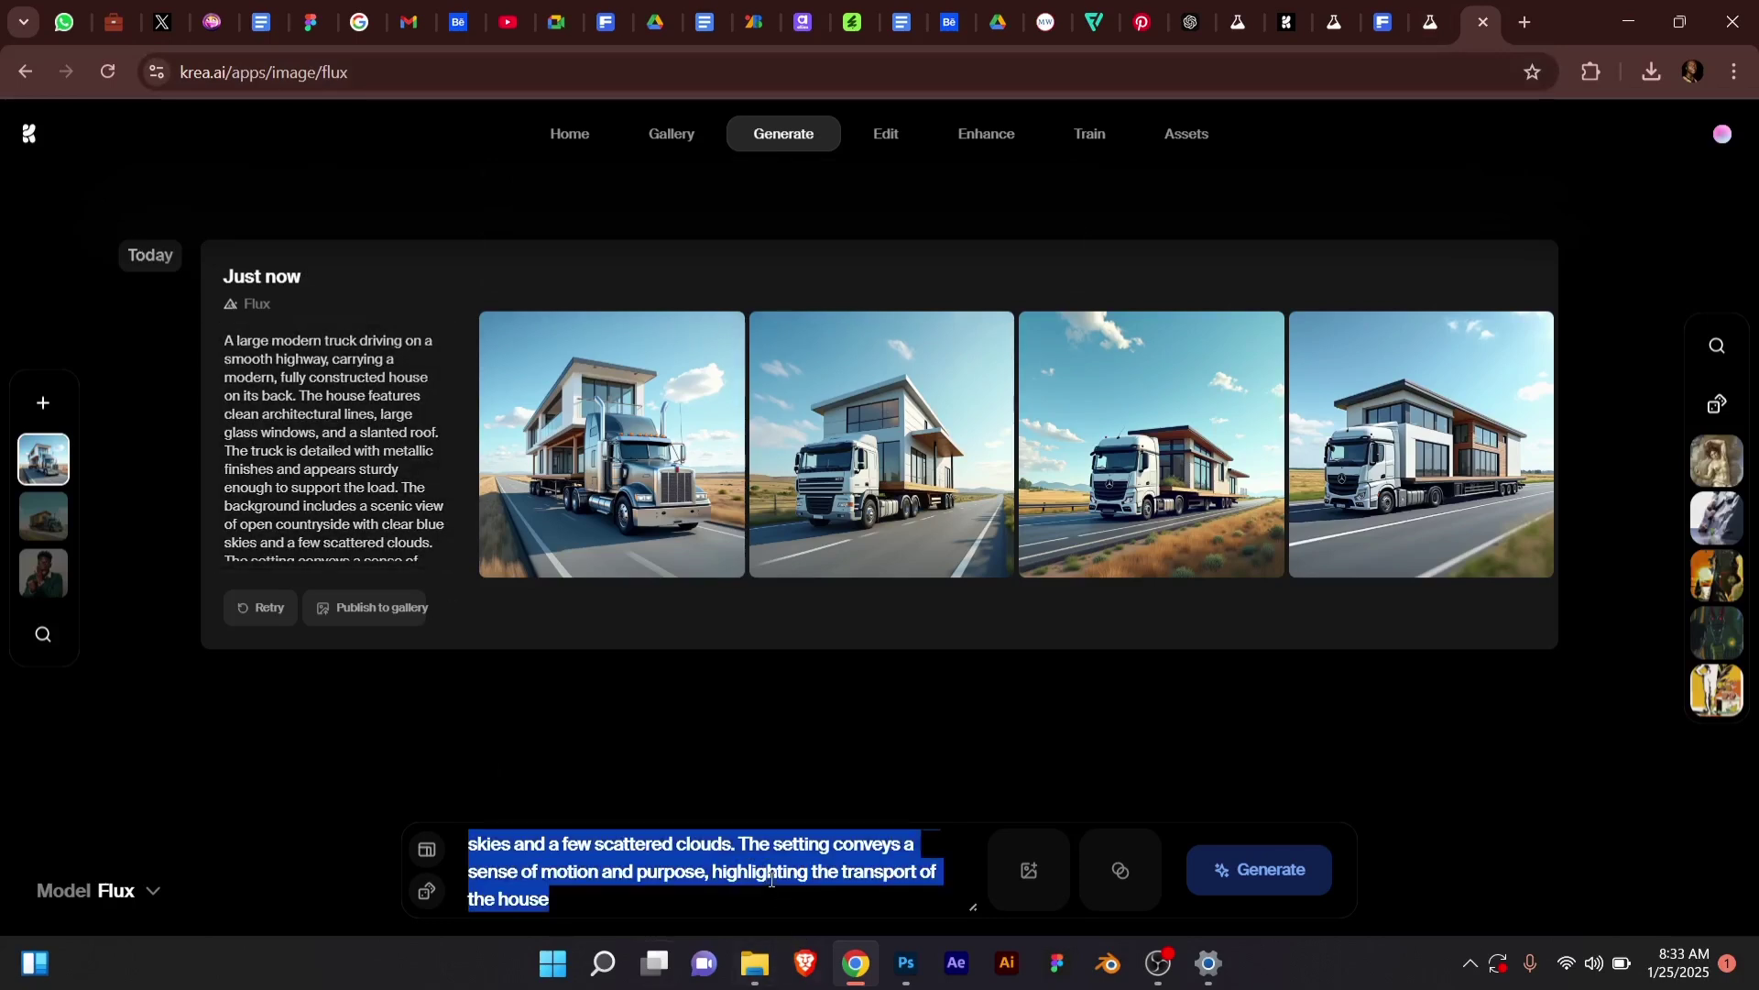
{"action": "key", "text": "ctrl+v"}
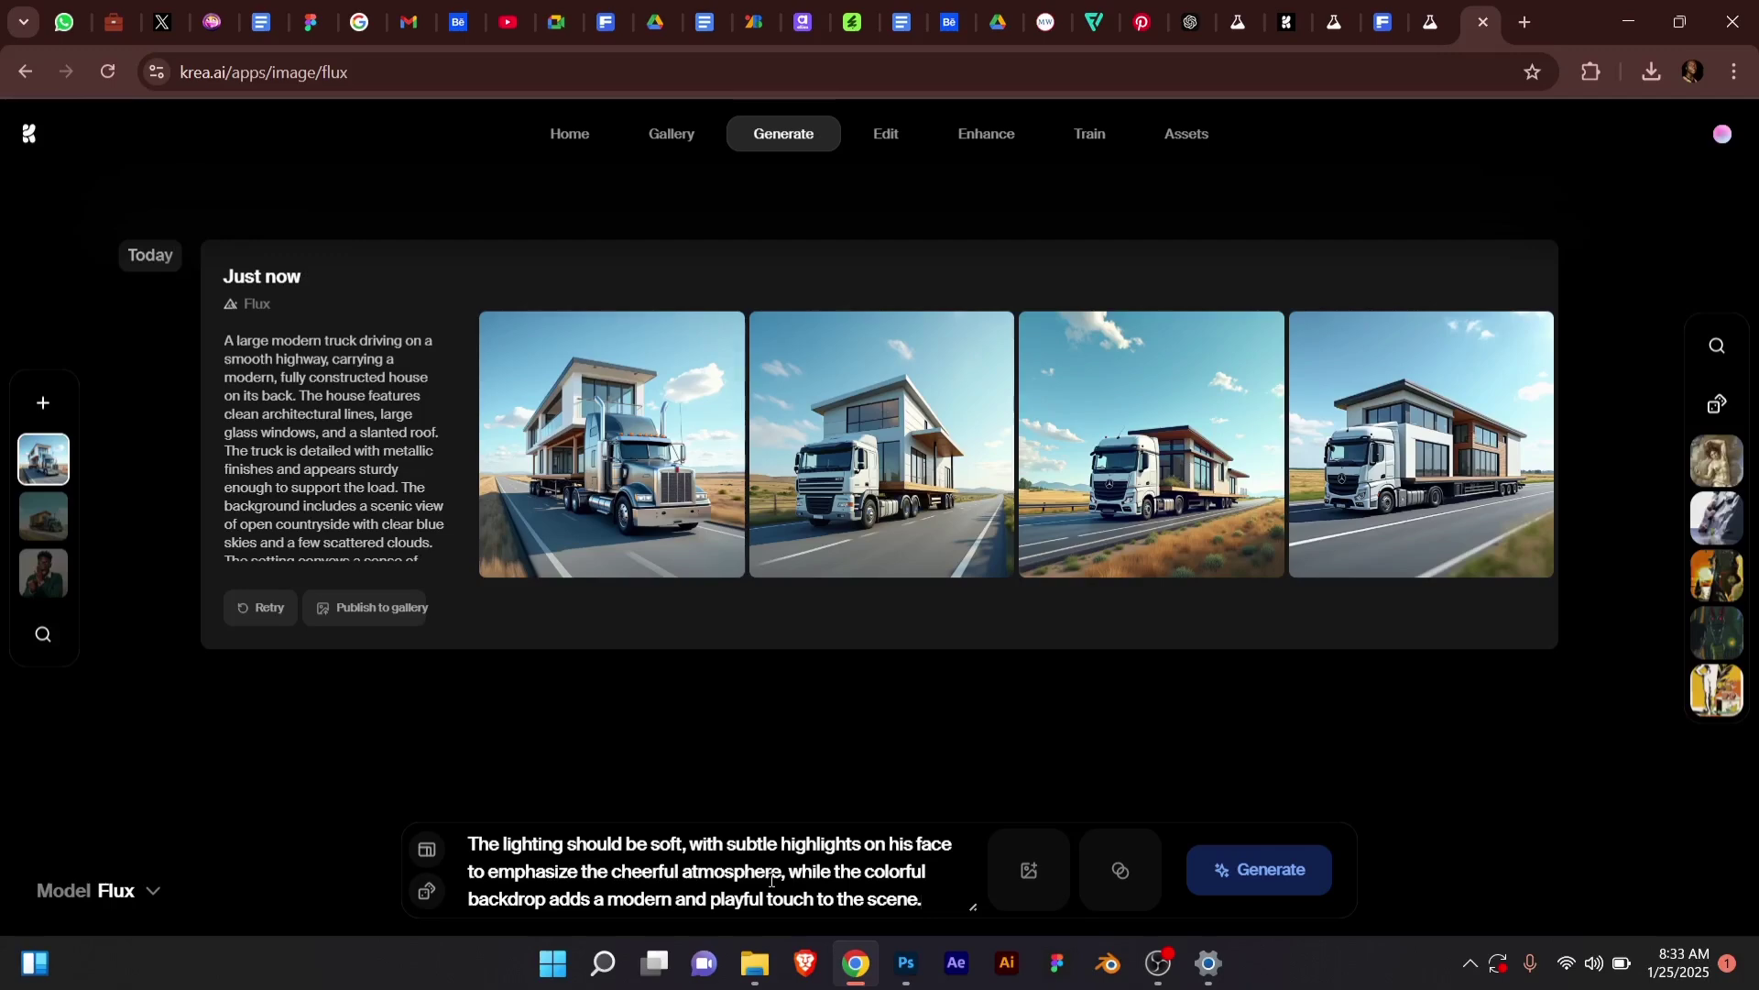
{"action": "left_click", "coordinate": [1285, 870]}
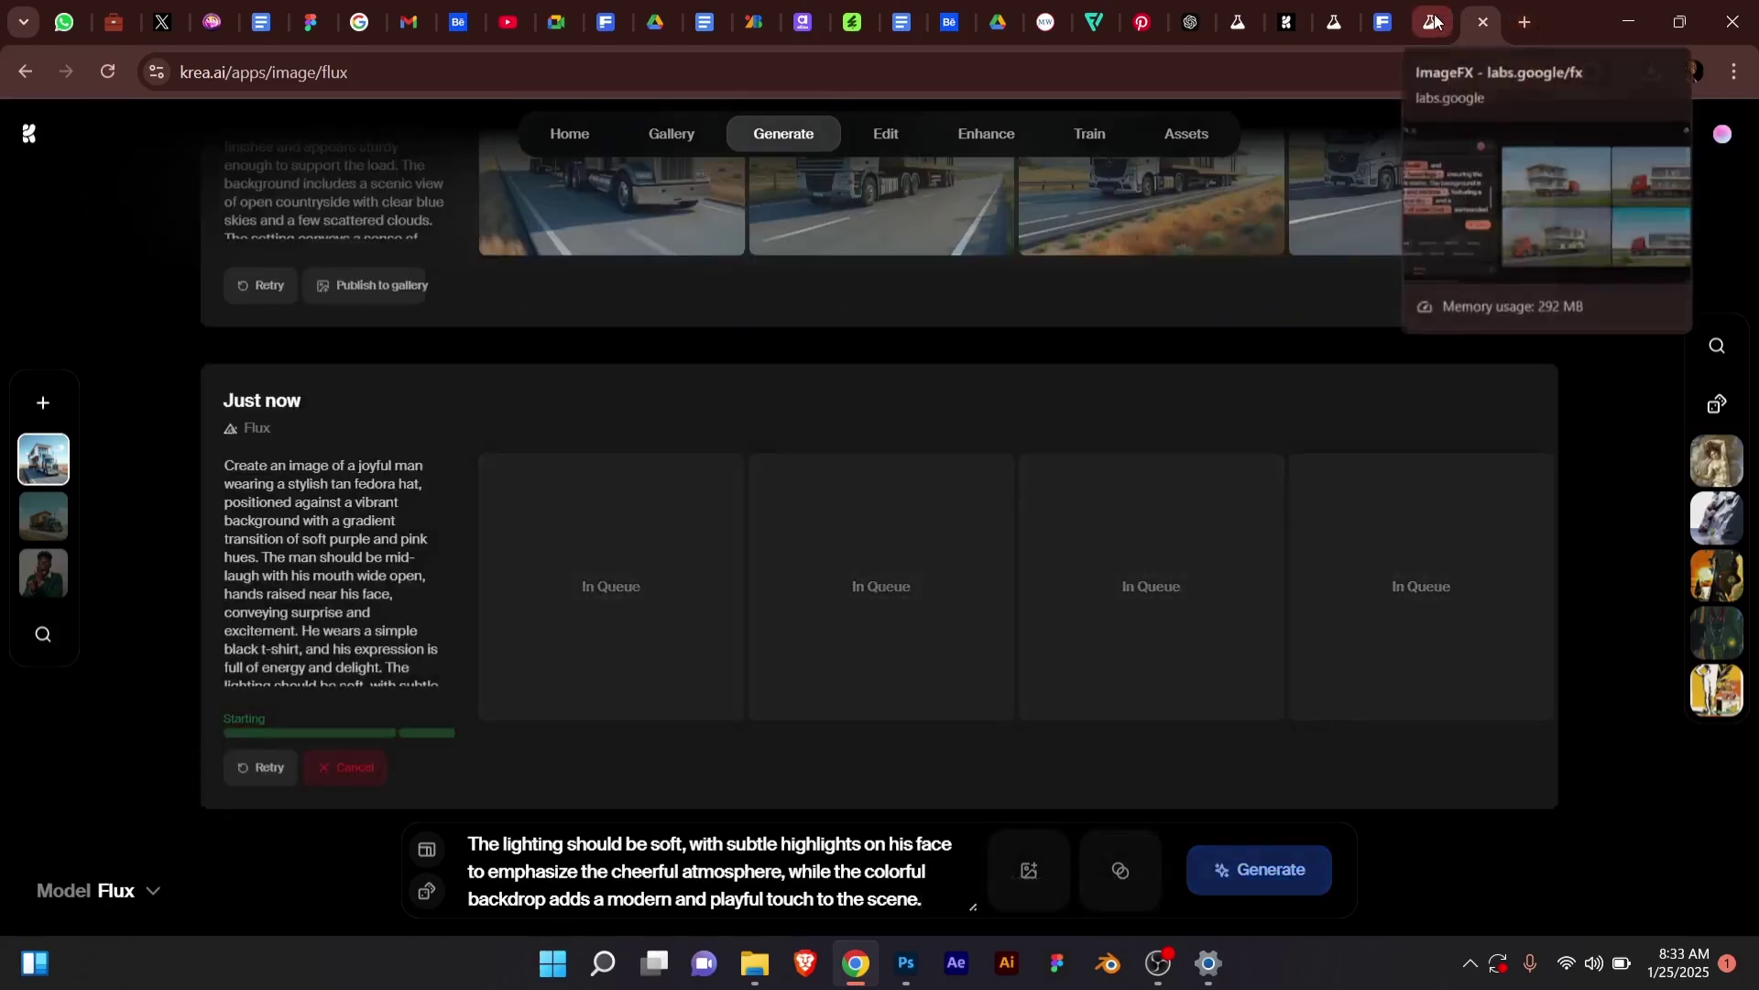
Switch to the other ImageFX session and try to replace its truck prompt with the joyful-man prompt and generate images.
{"action": "left_click", "coordinate": [1434, 21]}
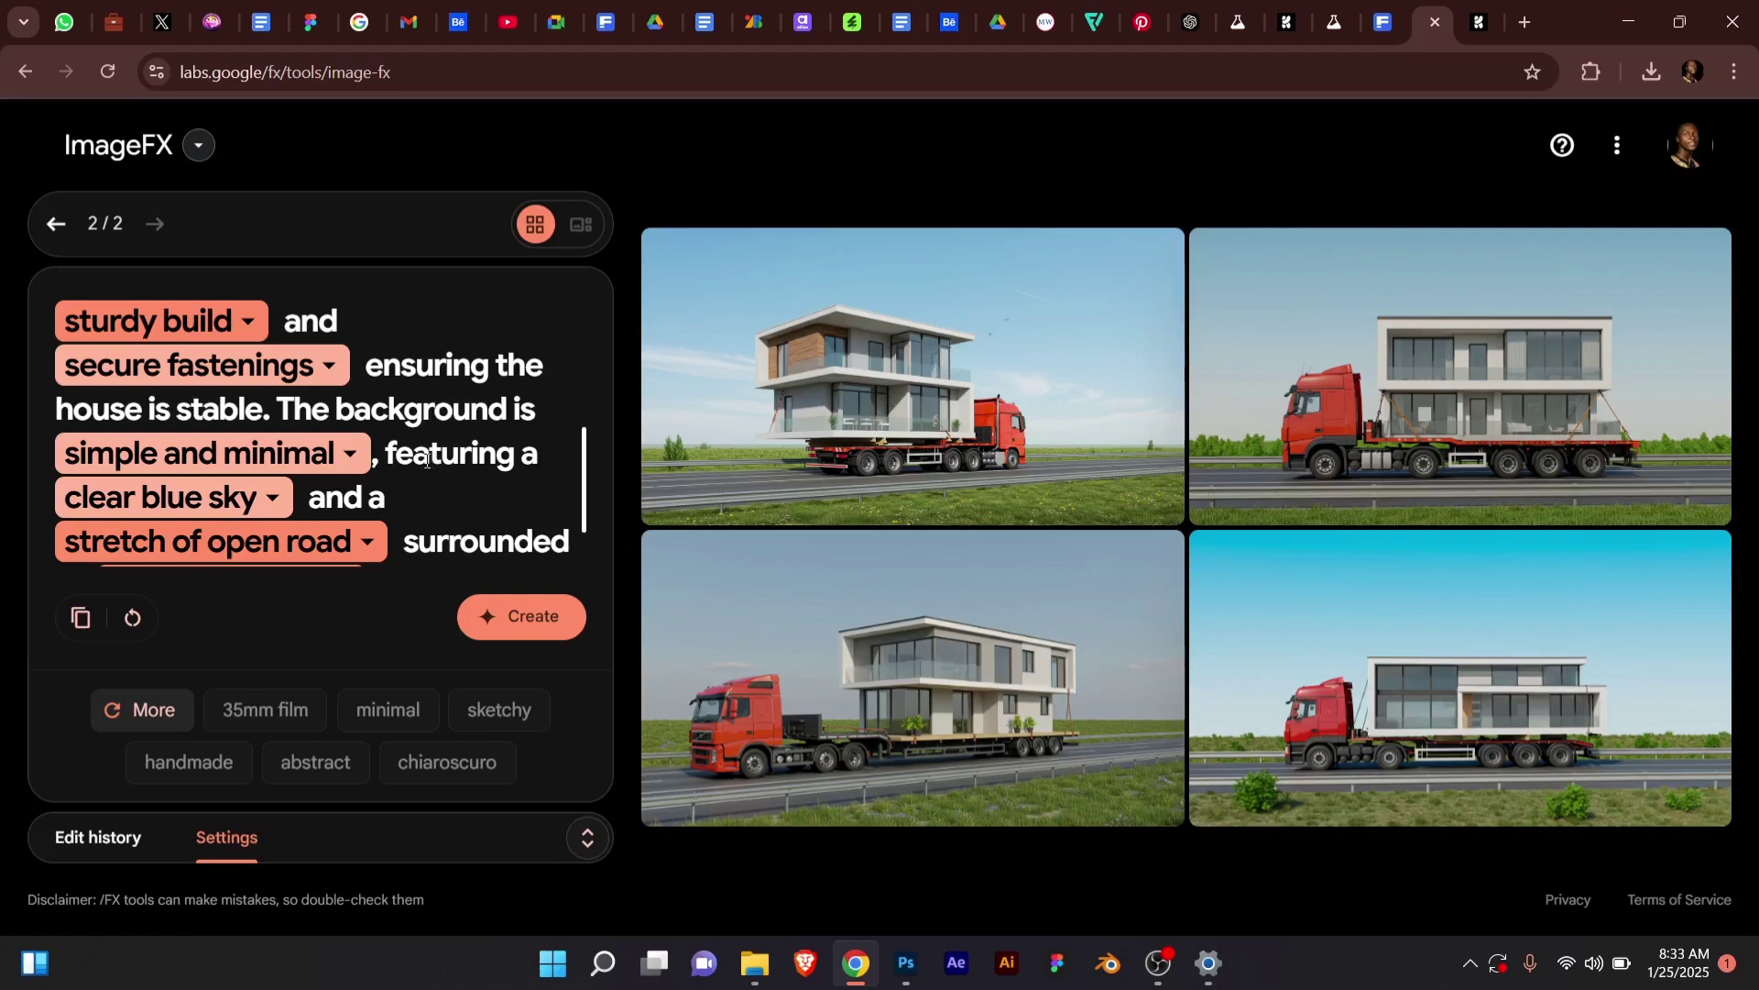
{"action": "scroll", "coordinate": [431, 467], "scroll_direction": "down", "scroll_amount": 1}
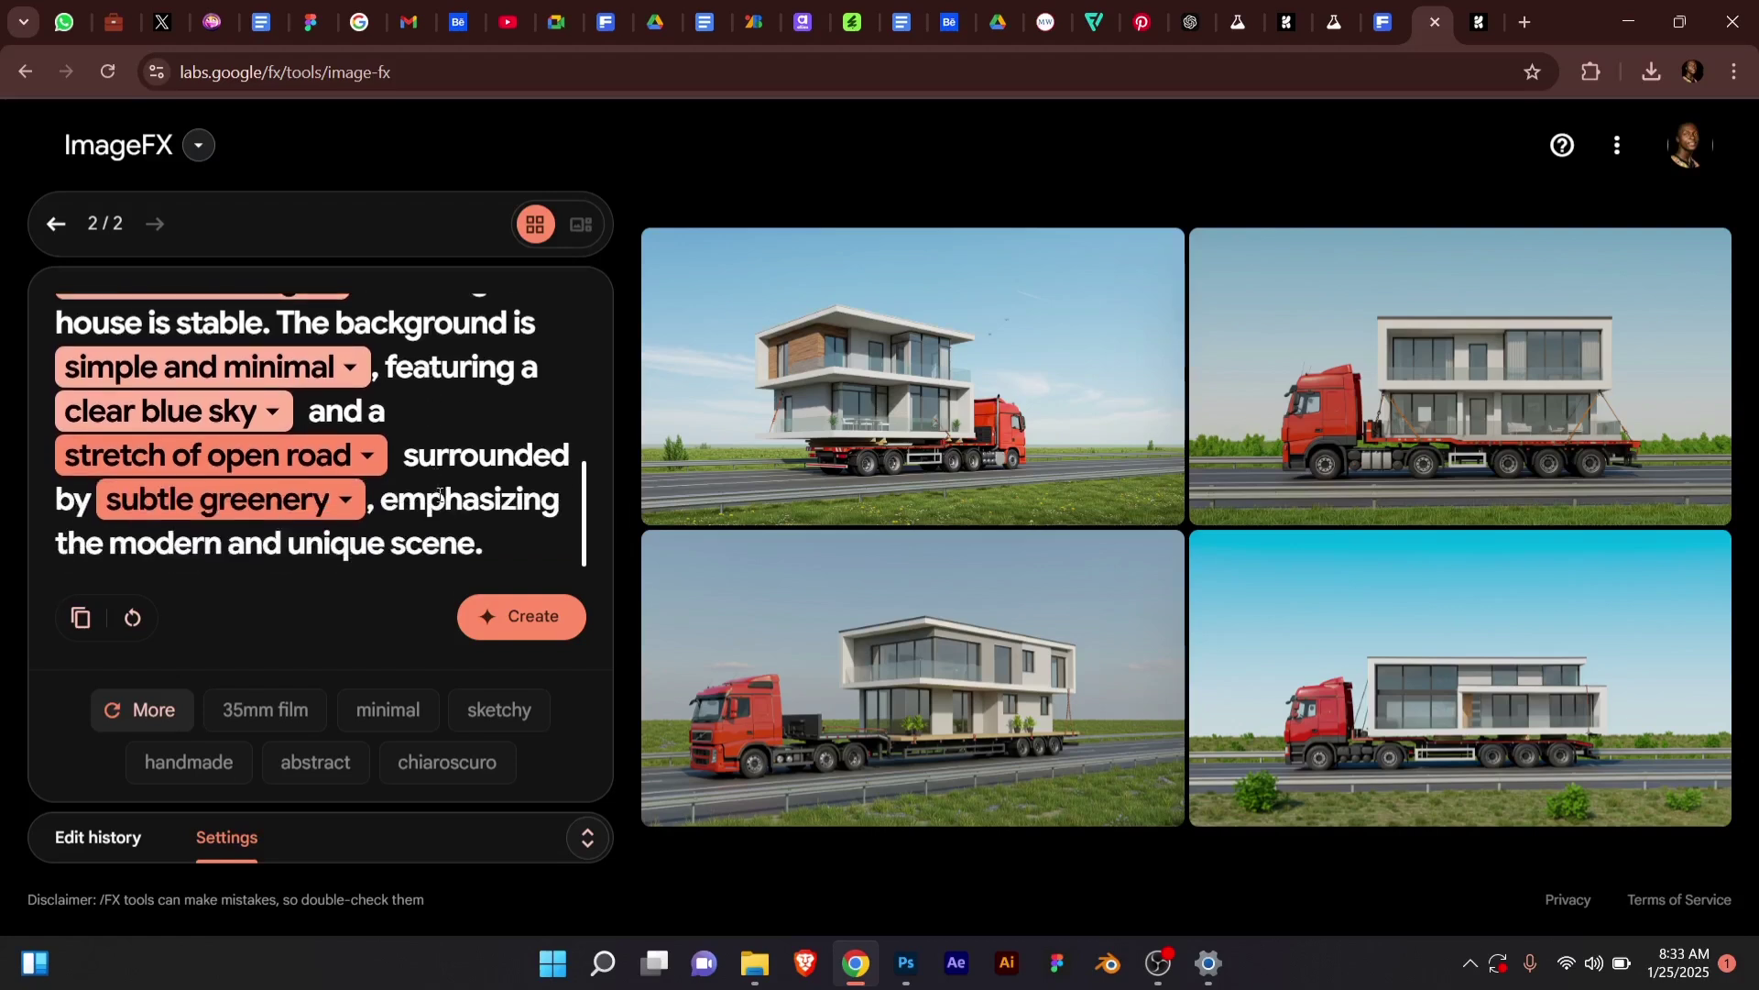
{"action": "double_click", "coordinate": [448, 483]}
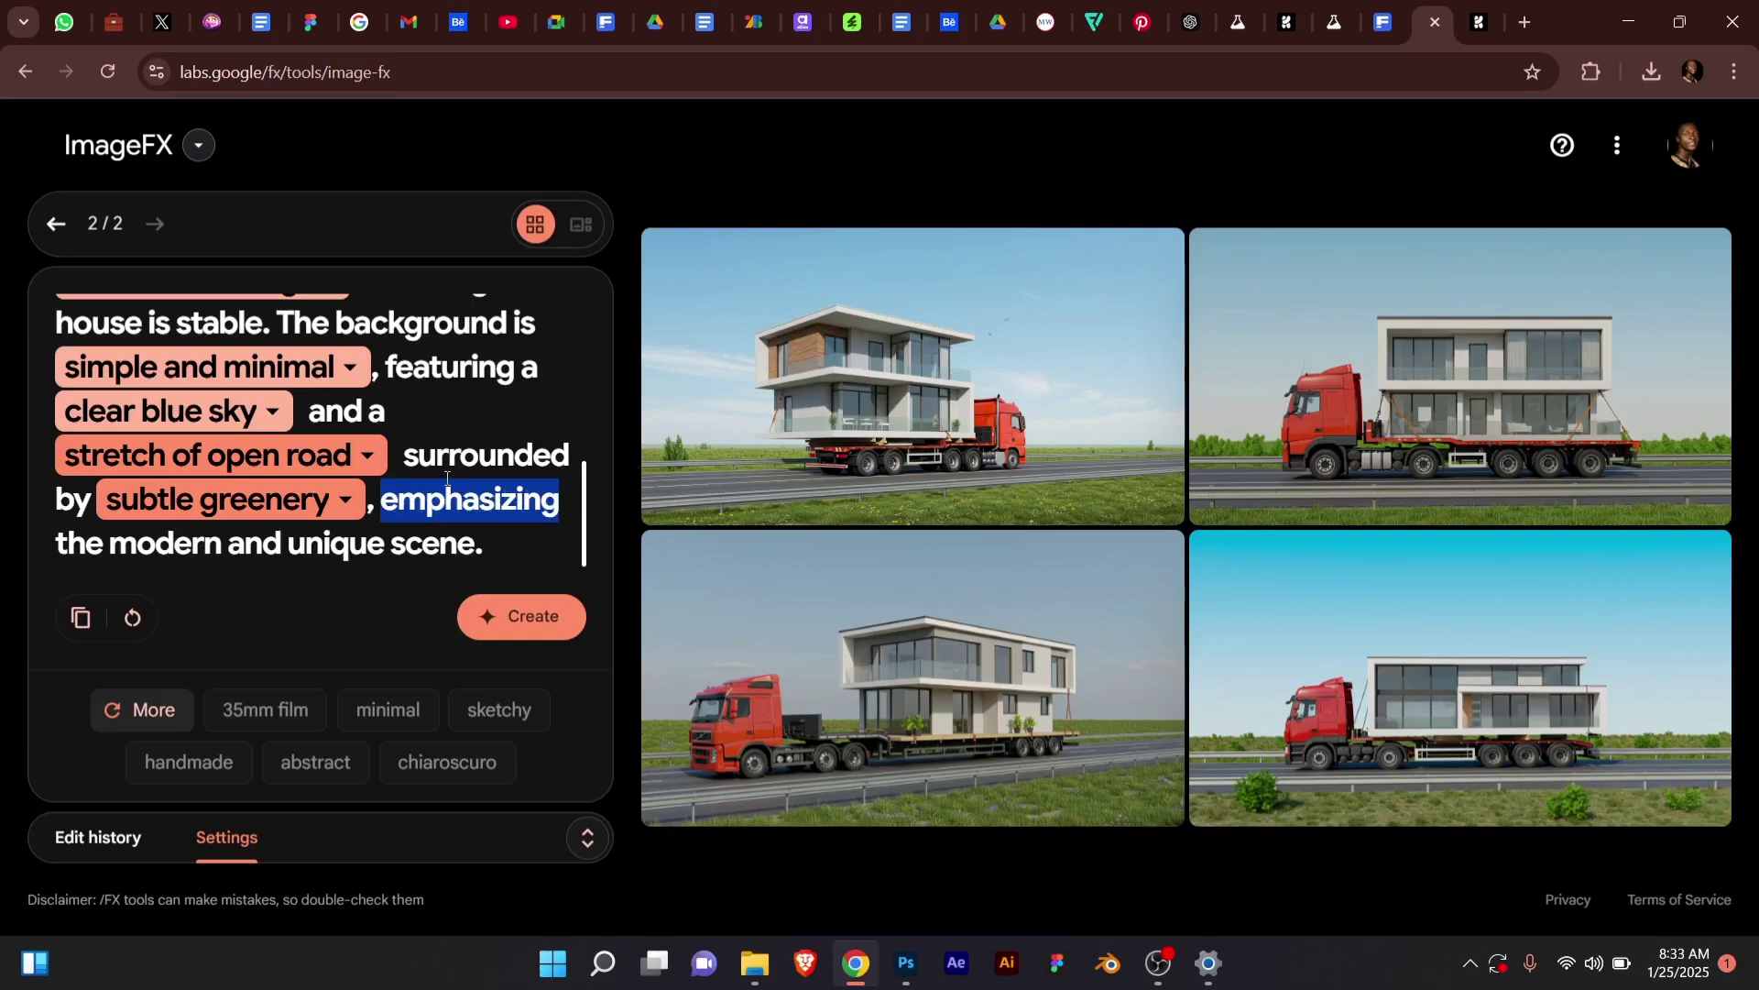
{"action": "key", "text": "ctrl+a"}
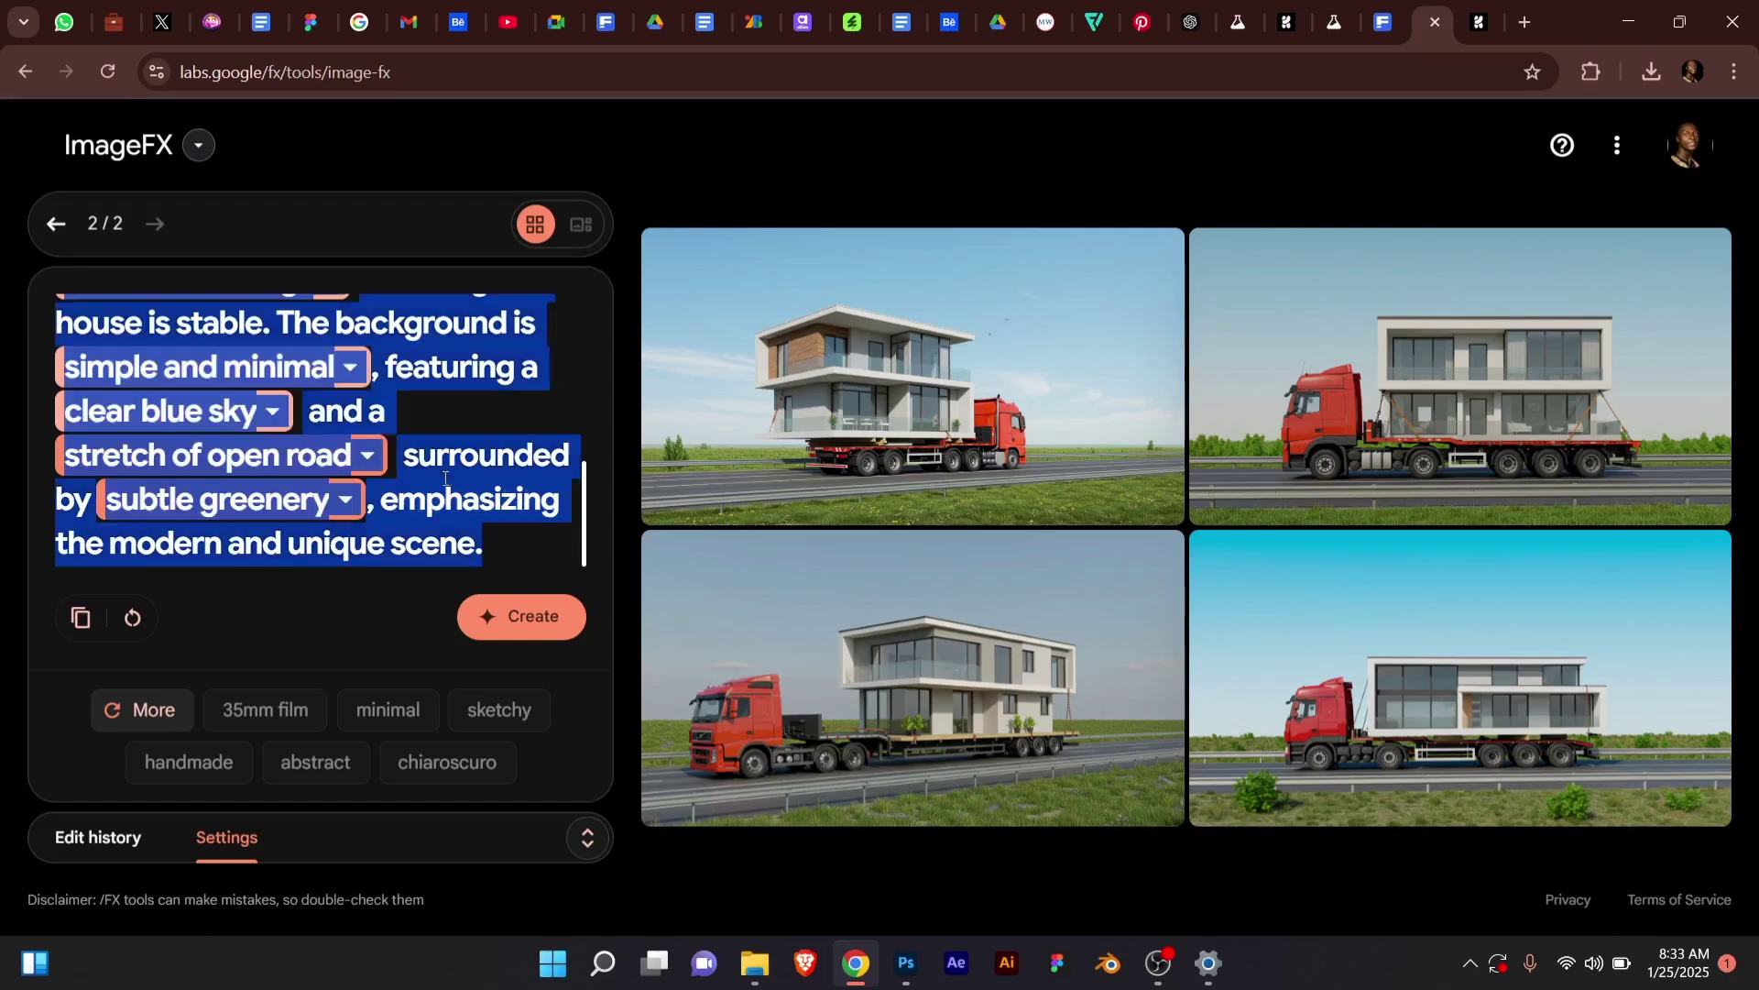
{"action": "left_click", "coordinate": [541, 615]}
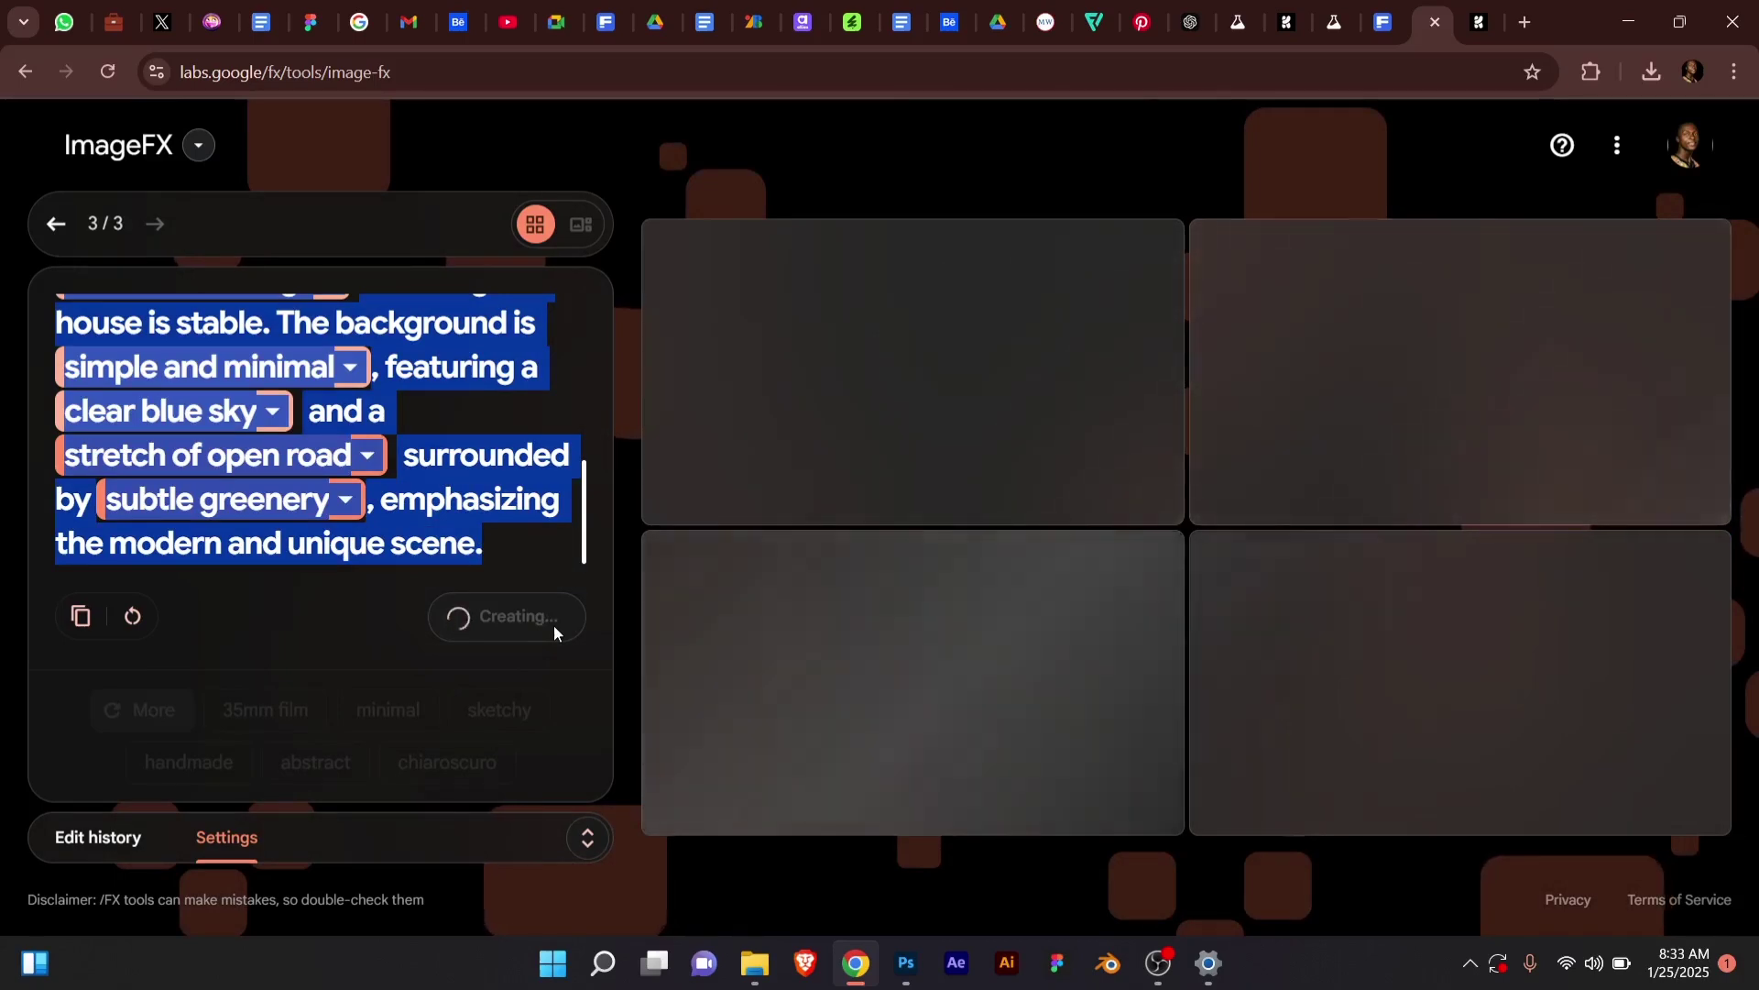
{"action": "key", "text": "ctrl+z"}
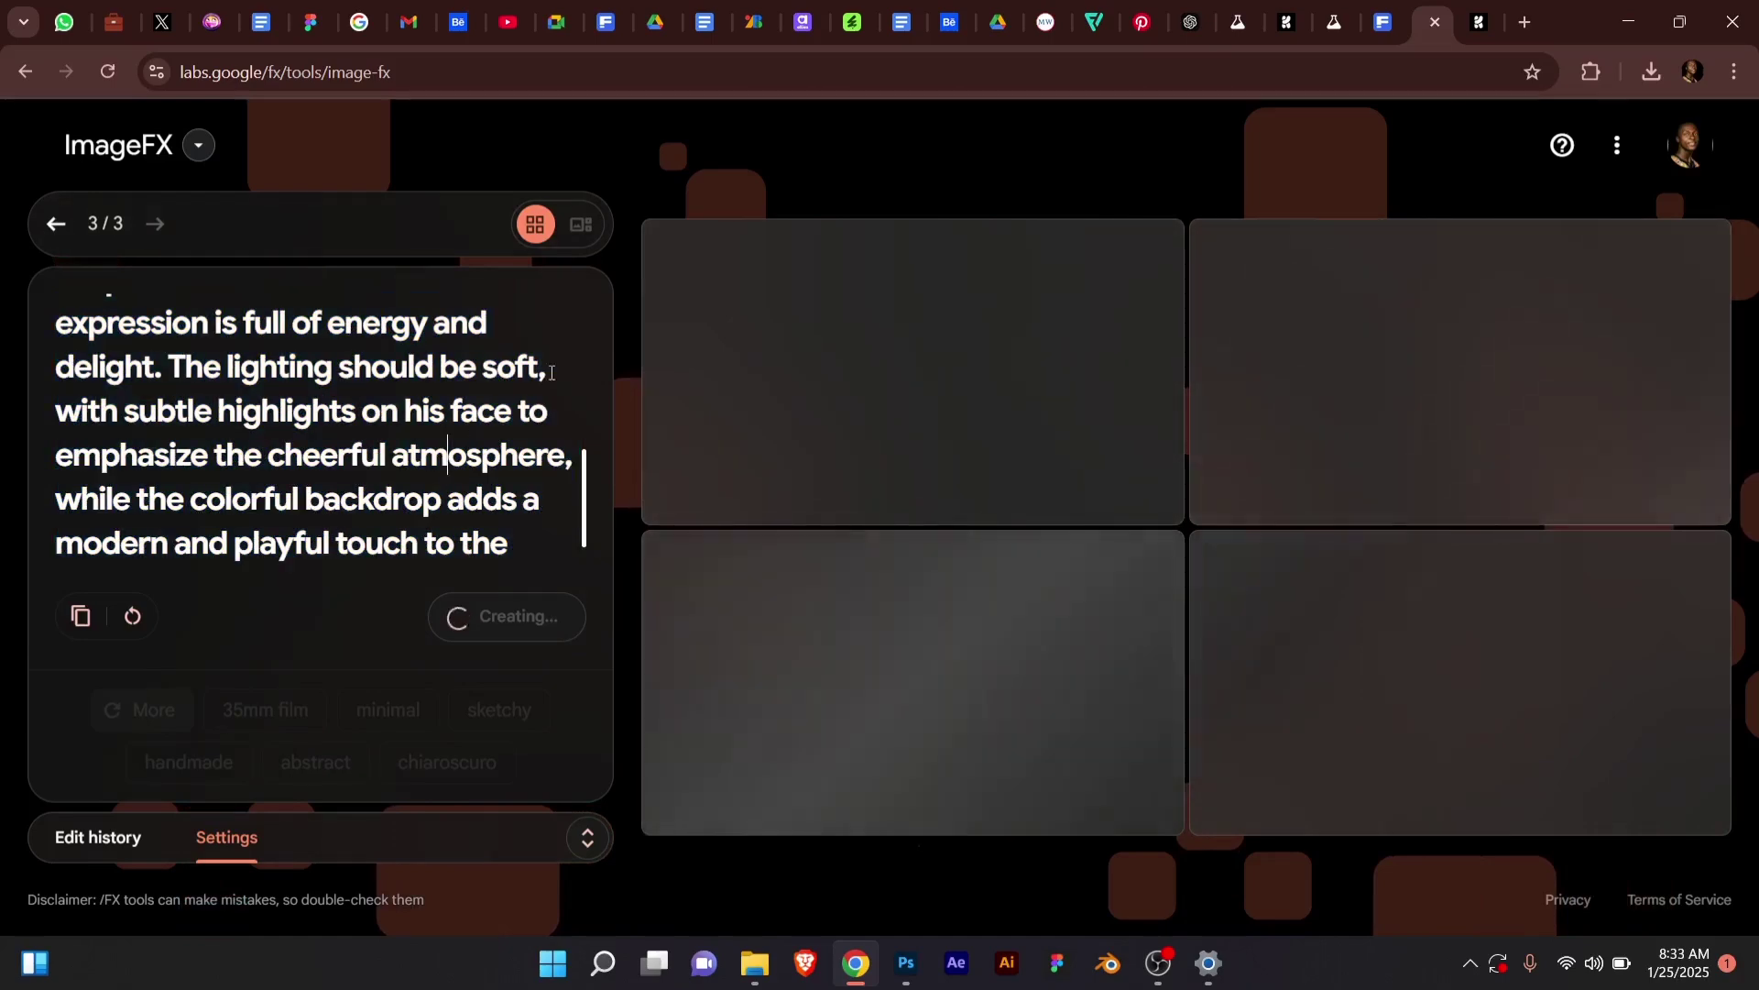
View Krea's joyful-man images, return to ImageFX and try again to replace the truck prompt with the copied joyful-man prompt.
{"action": "left_click", "coordinate": [1490, 26]}
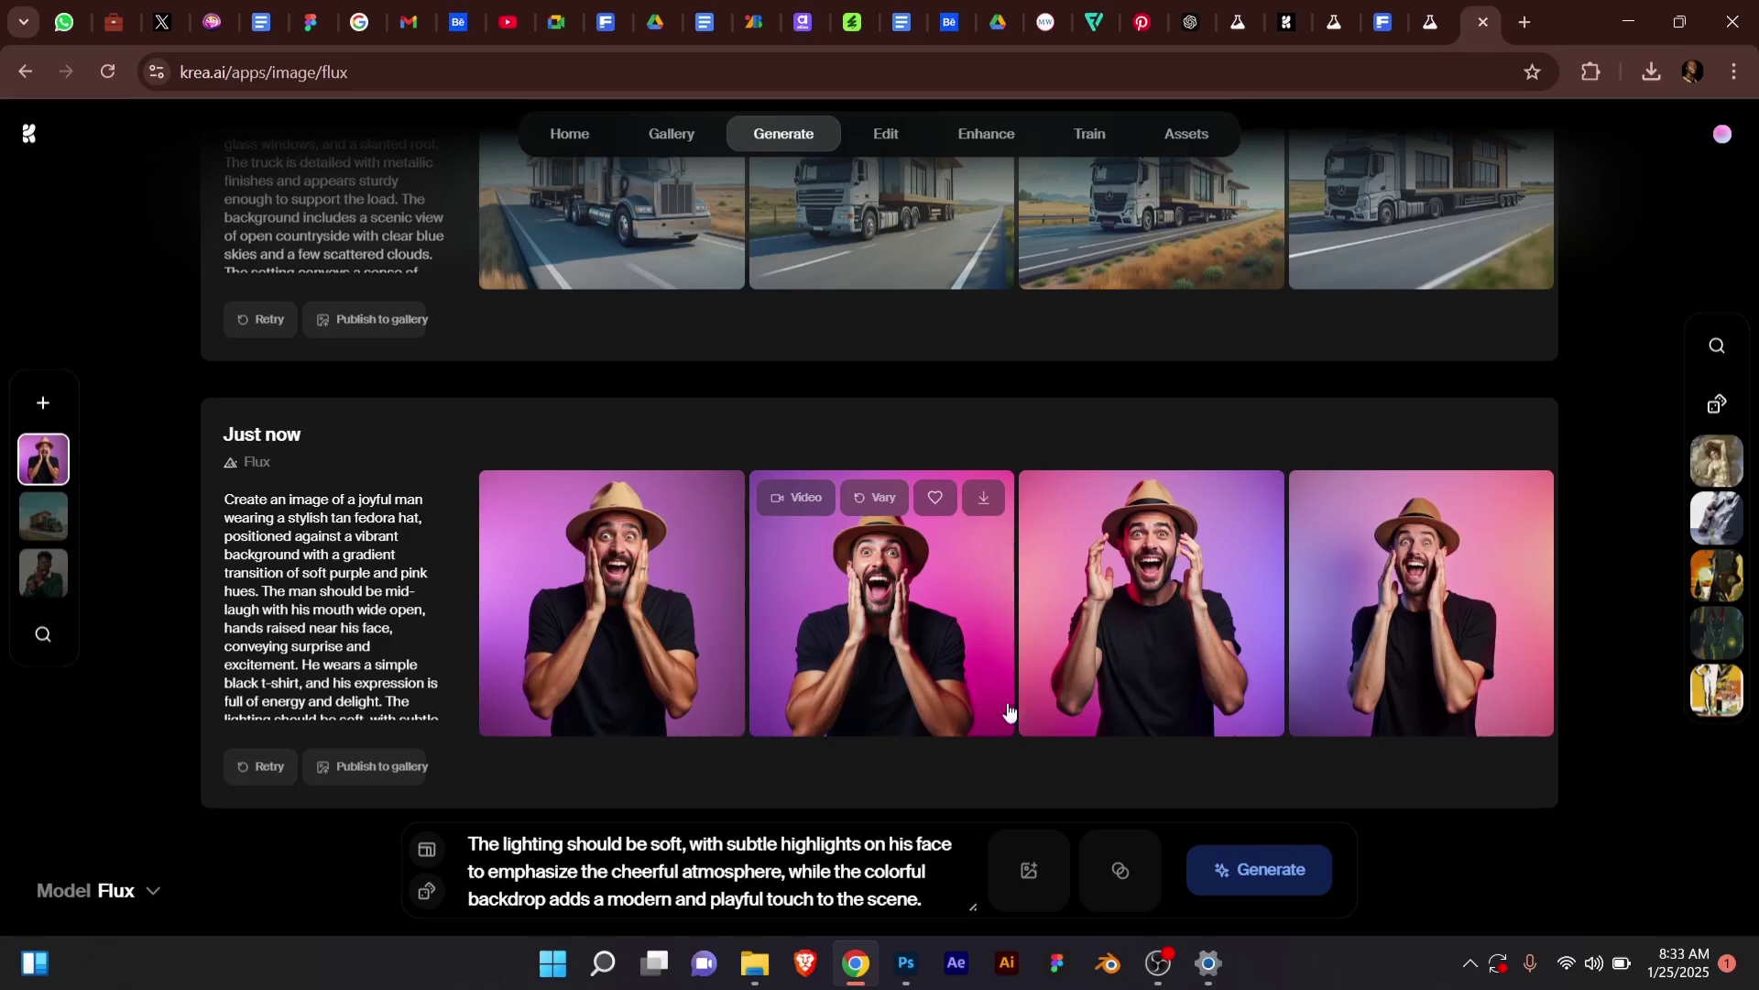
{"action": "left_click", "coordinate": [1444, 13]}
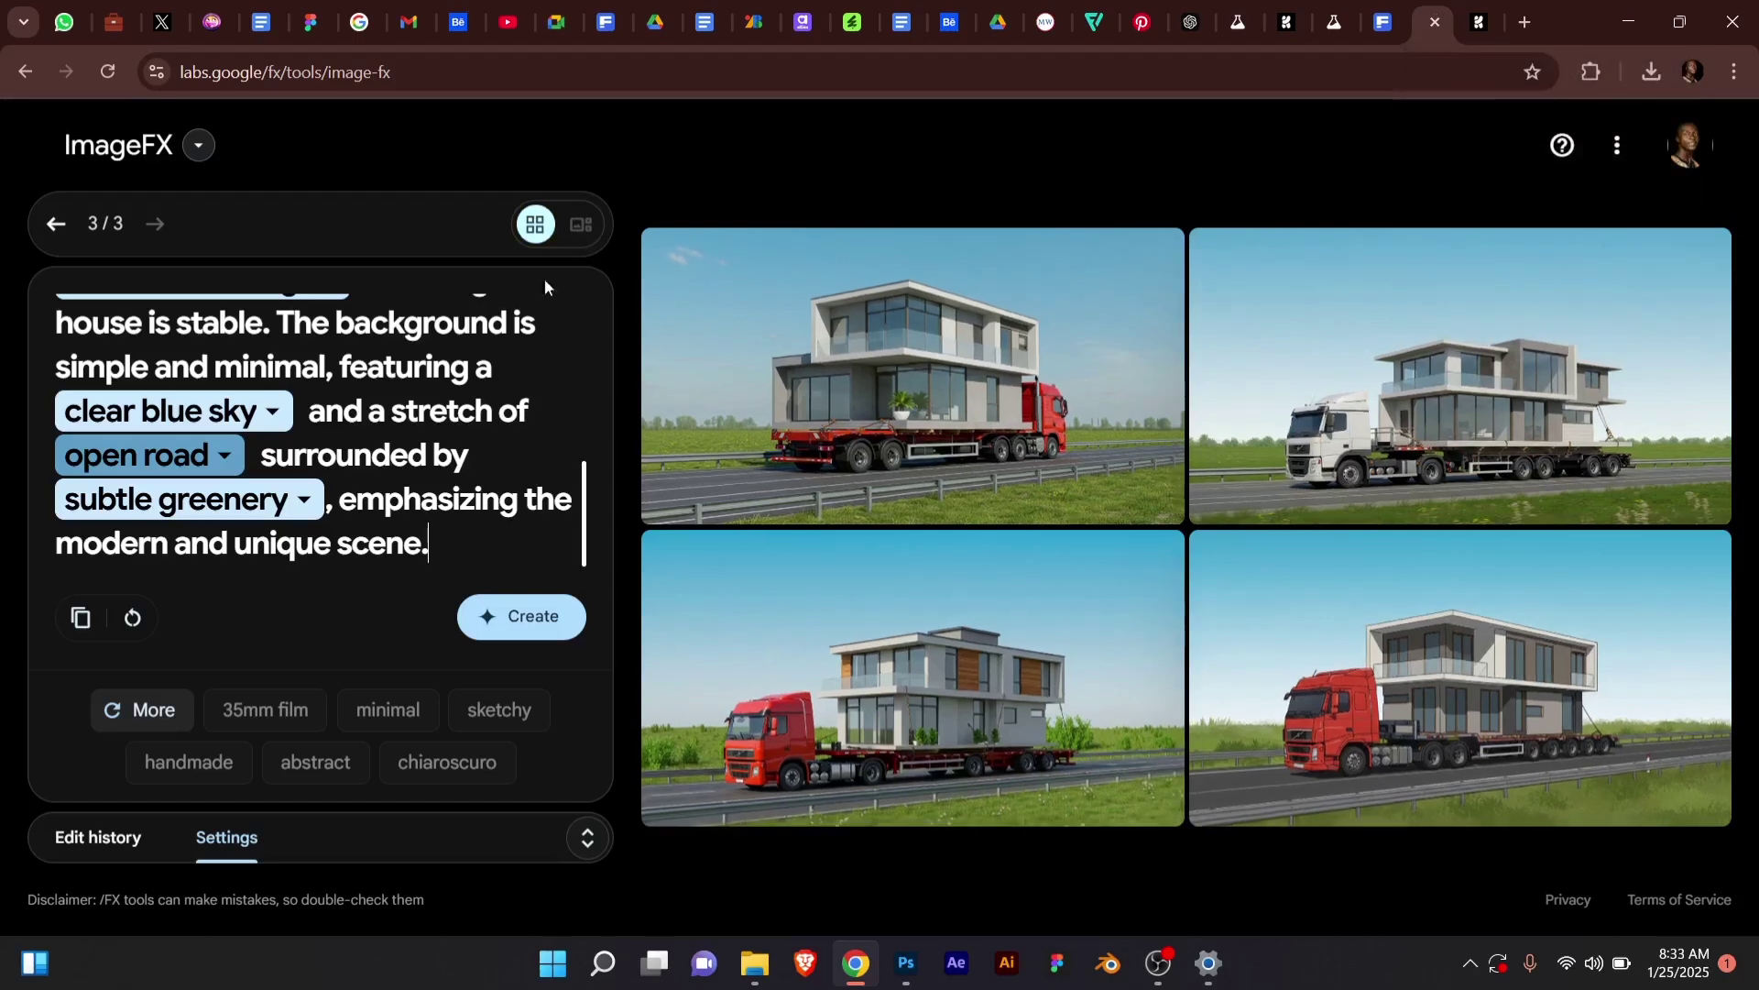
{"action": "double_click", "coordinate": [413, 412]}
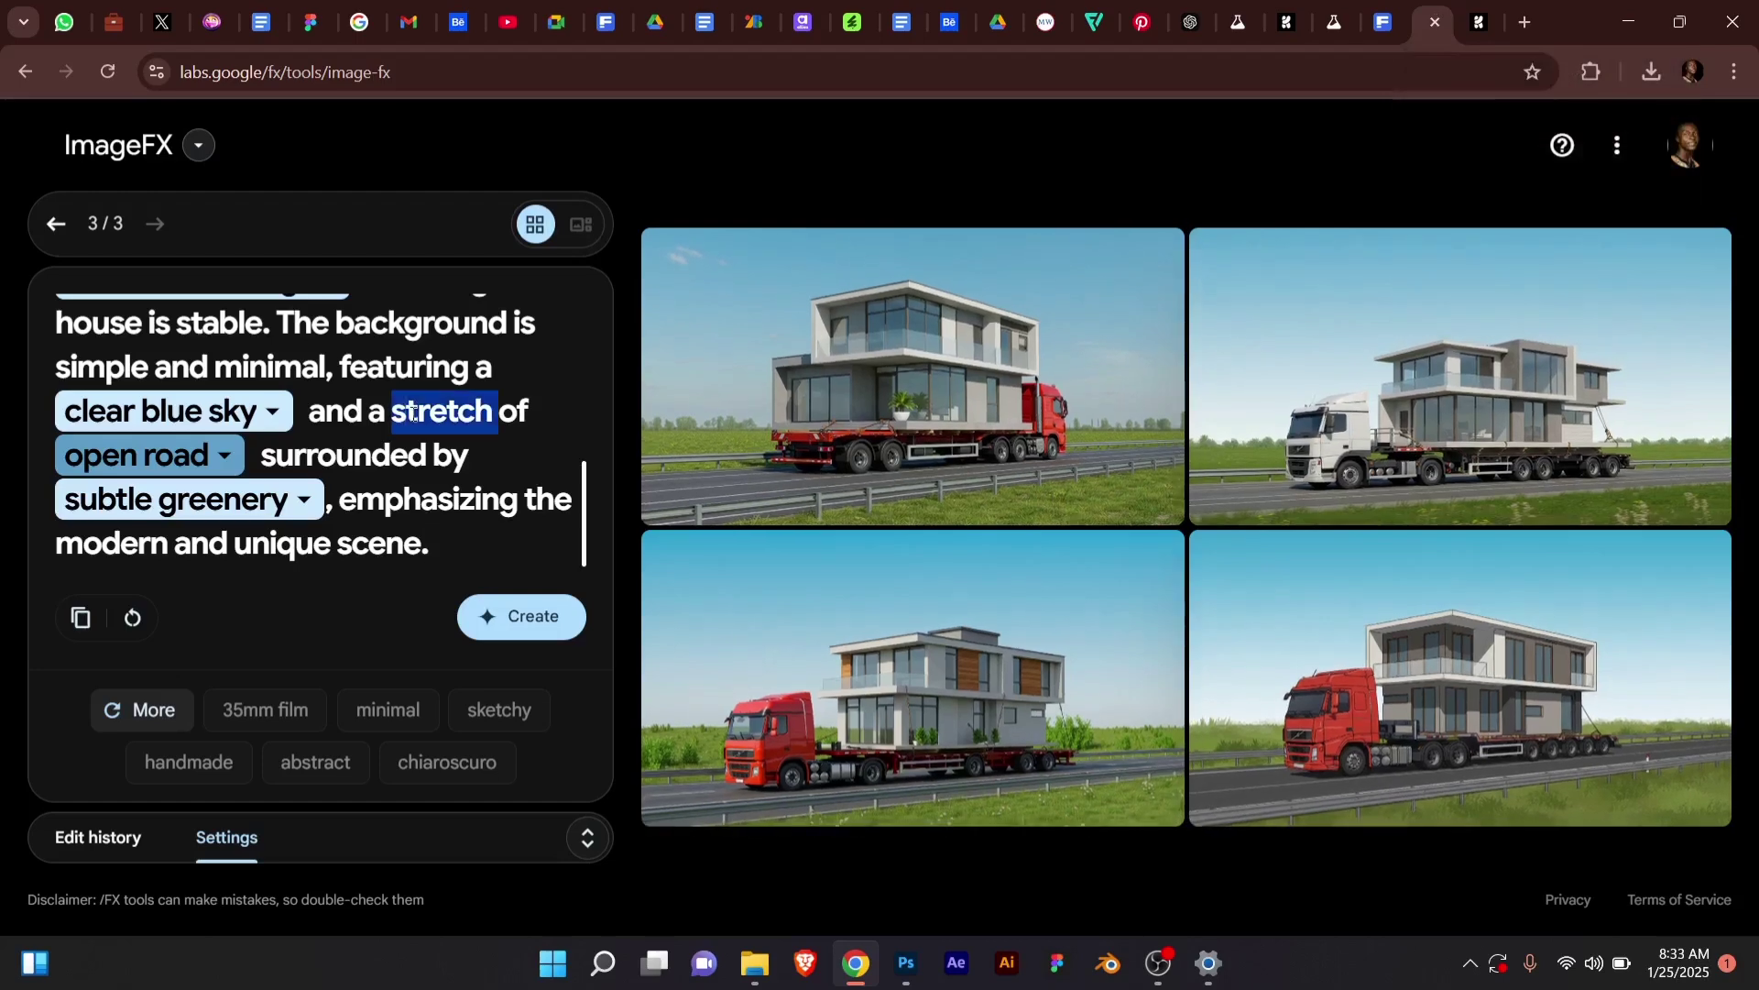
{"action": "key", "text": "ctrl+v"}
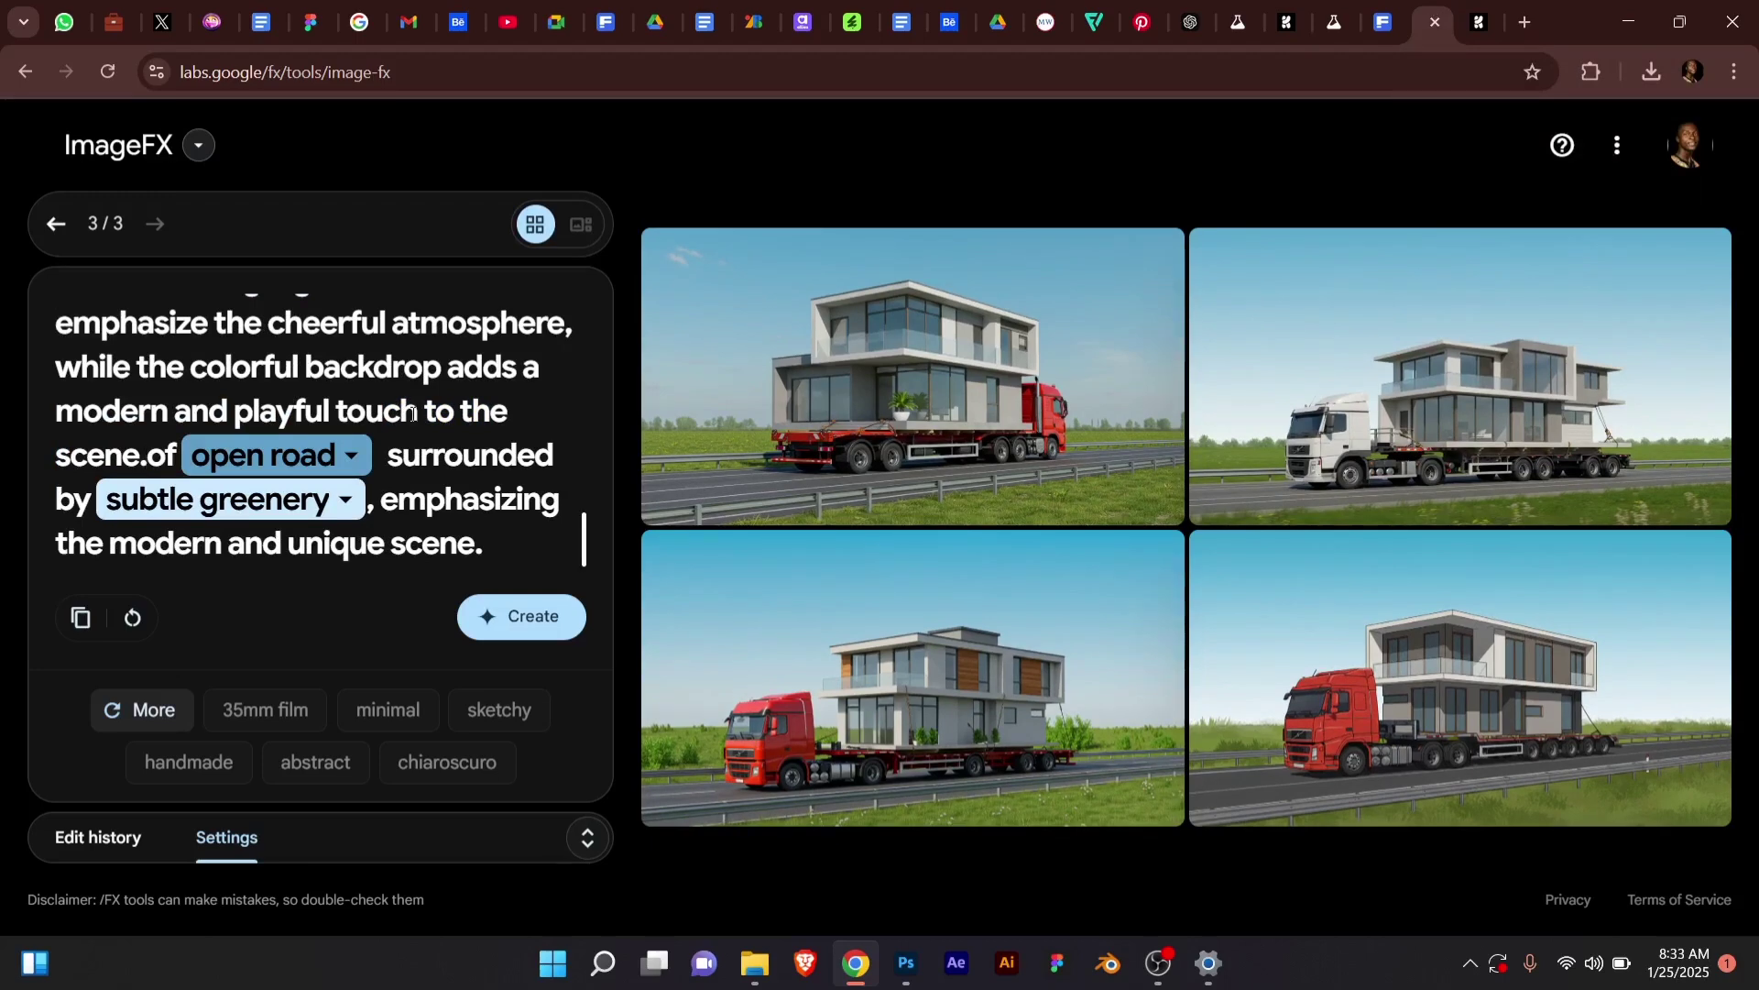
{"action": "key", "text": "ctrl+shift+Home"}
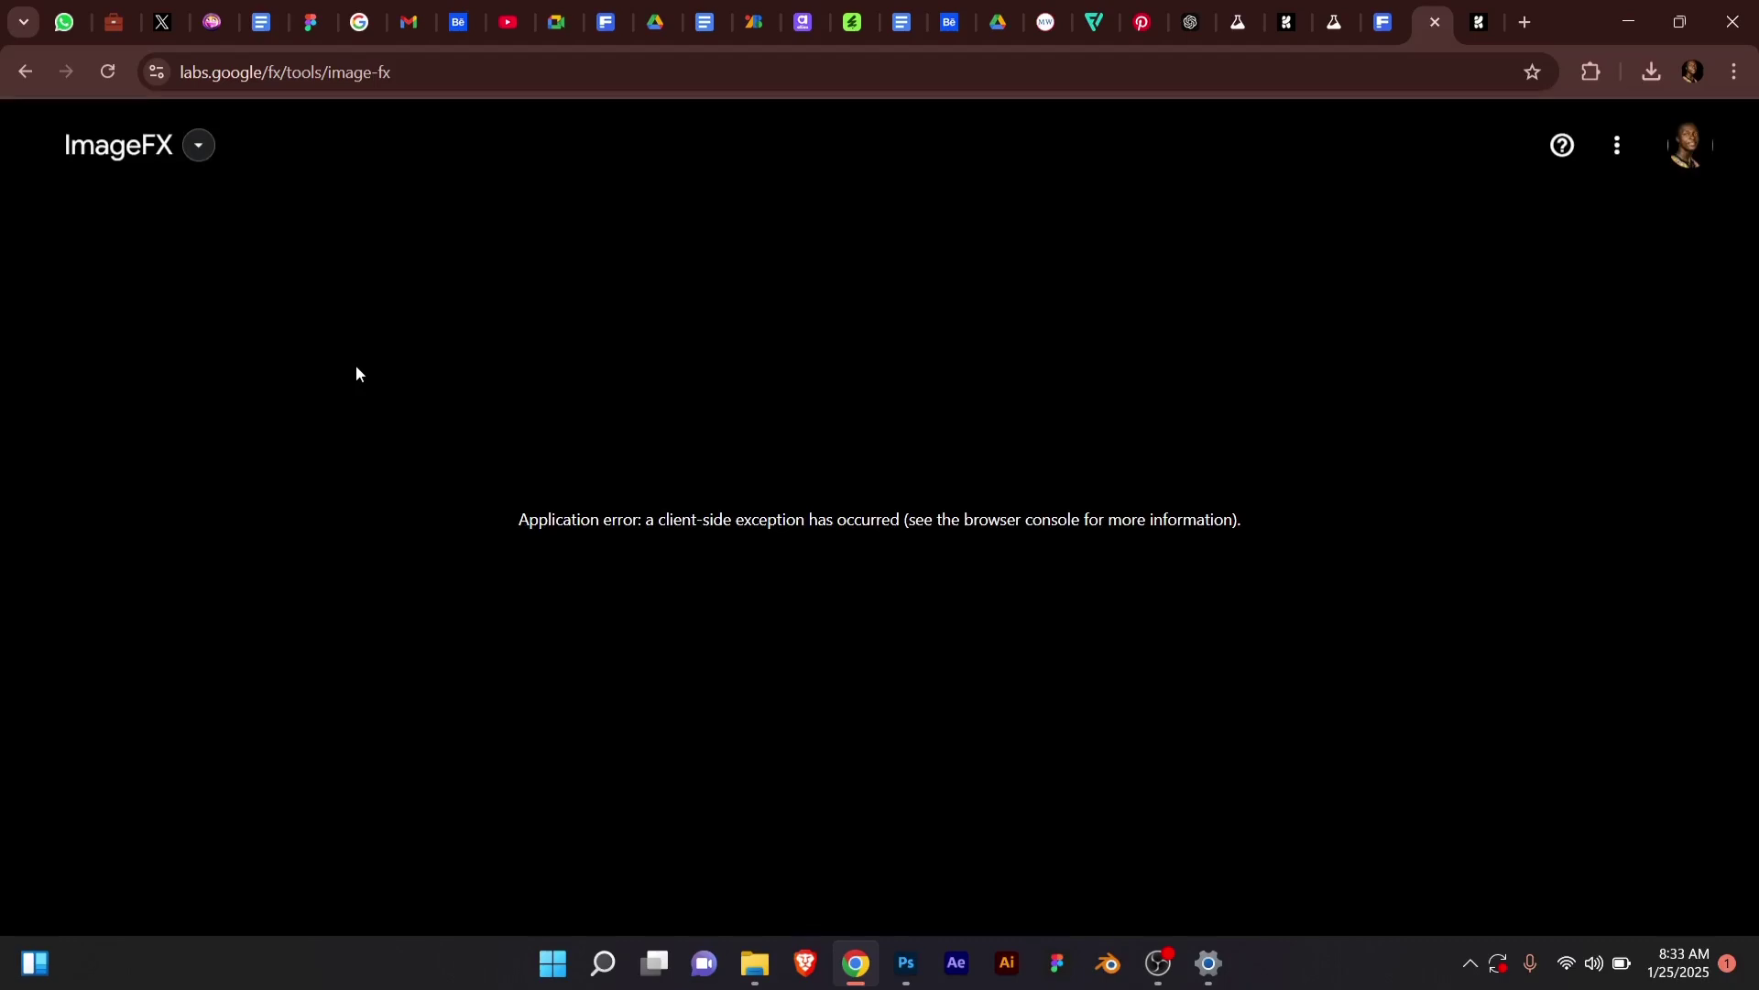
Search Google for "image fx" and reopen the ImageFX tool from the labs.google/fx result.
{"action": "left_click", "coordinate": [439, 71]}
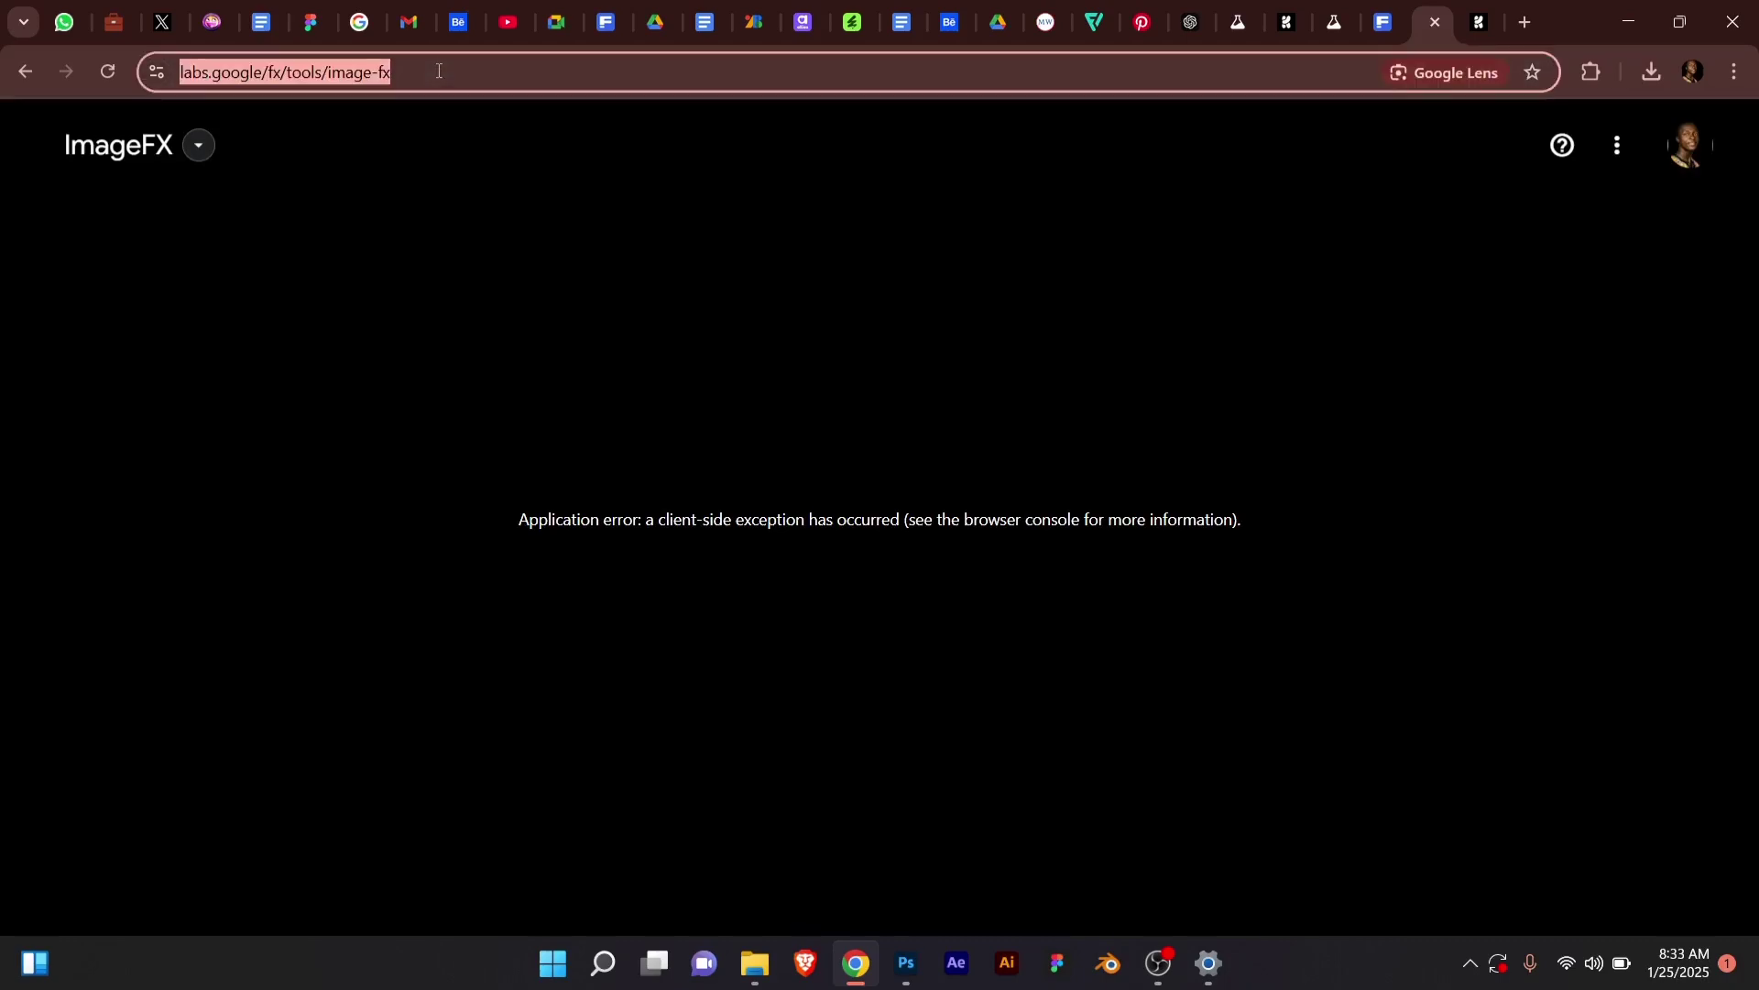
{"action": "type", "text": "im"}
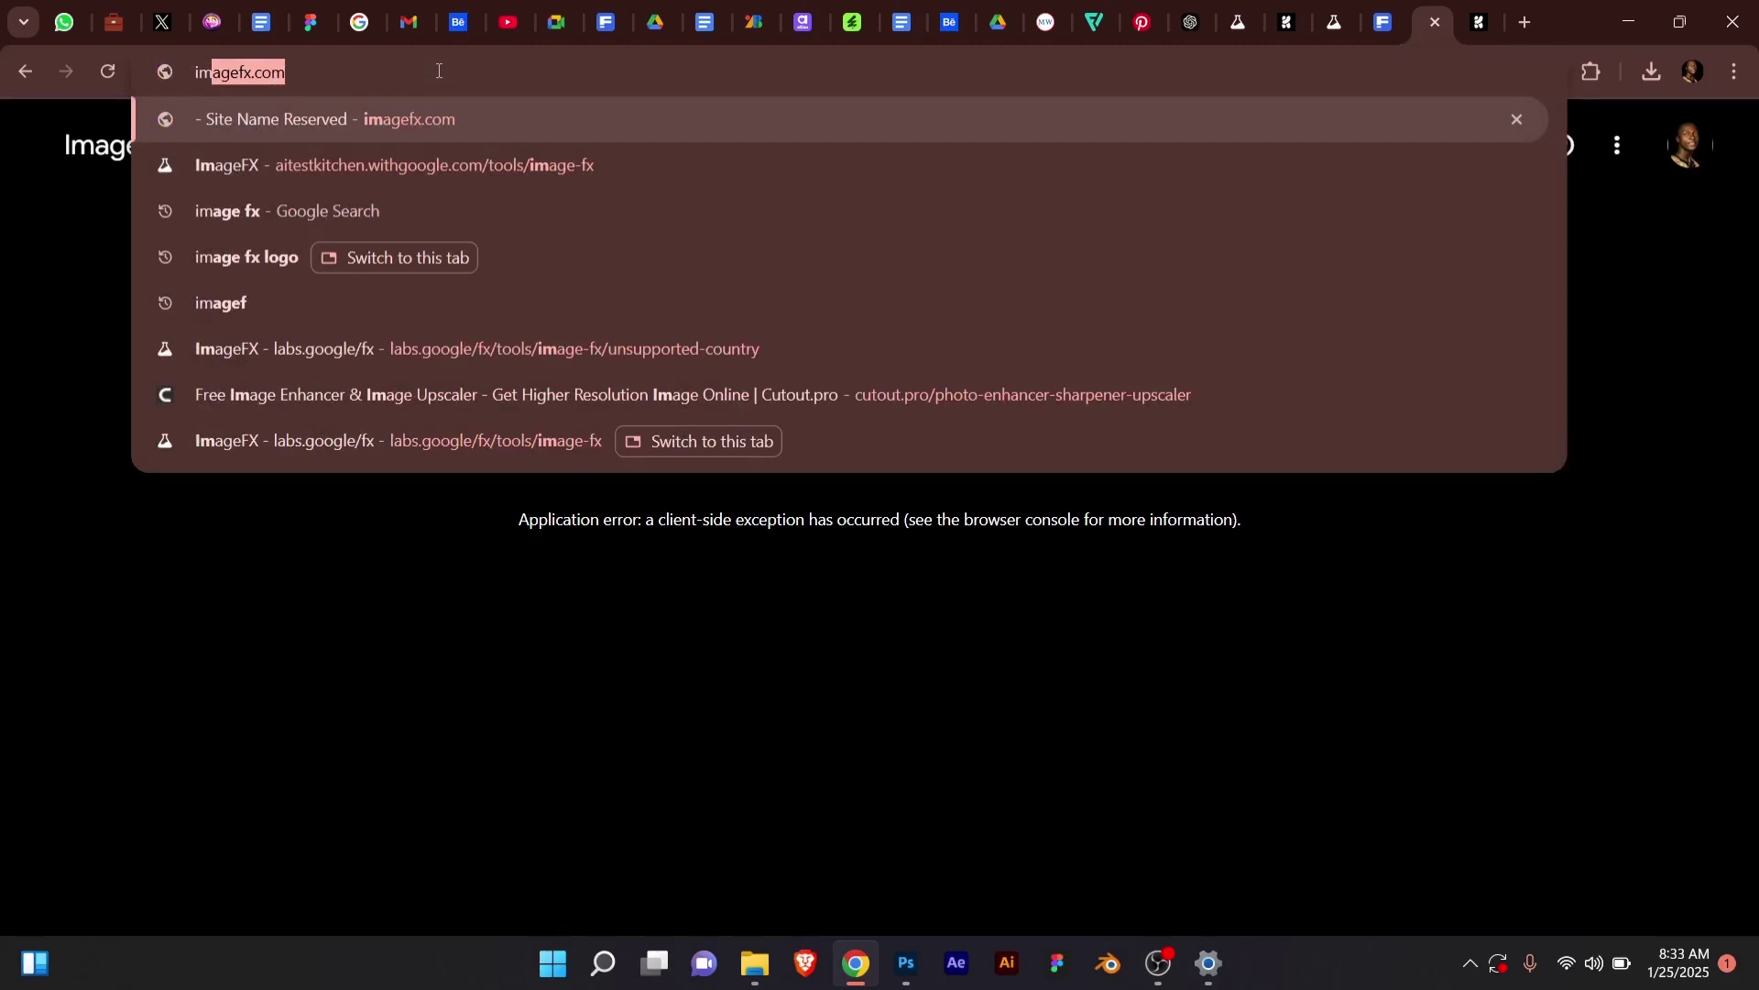
{"action": "type", "text": "a"}
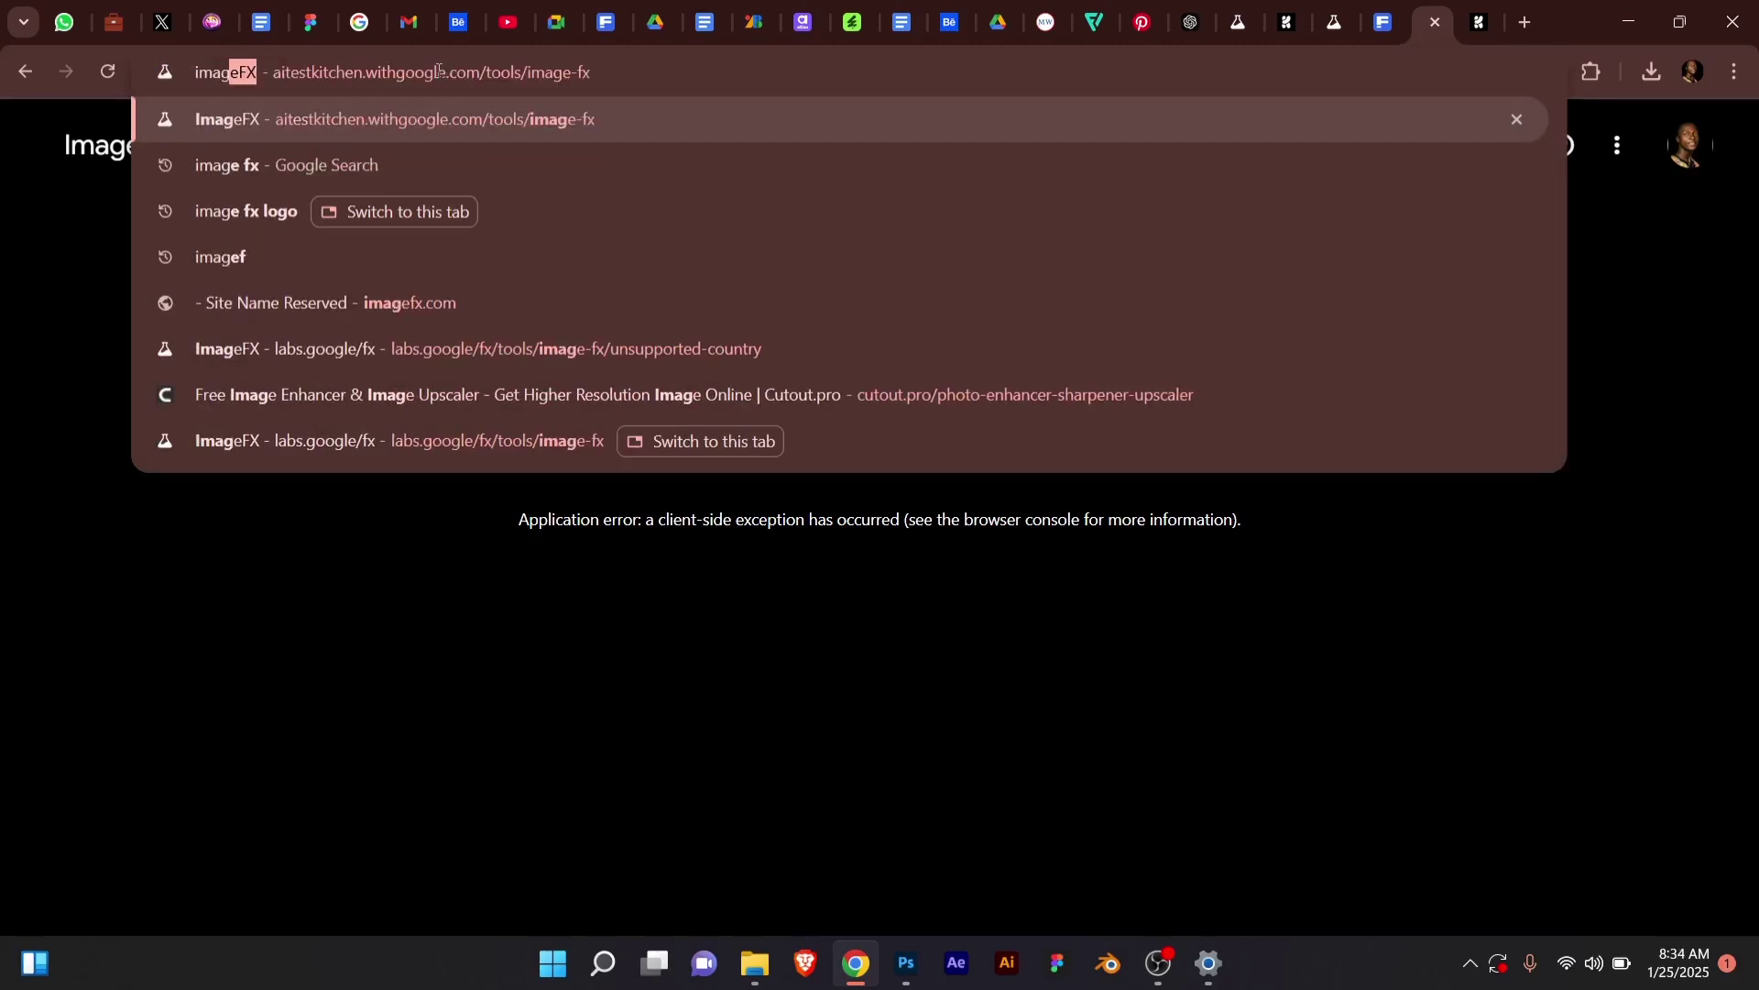
{"action": "type", "text": "ge"}
{"action": "key", "text": "Return"}
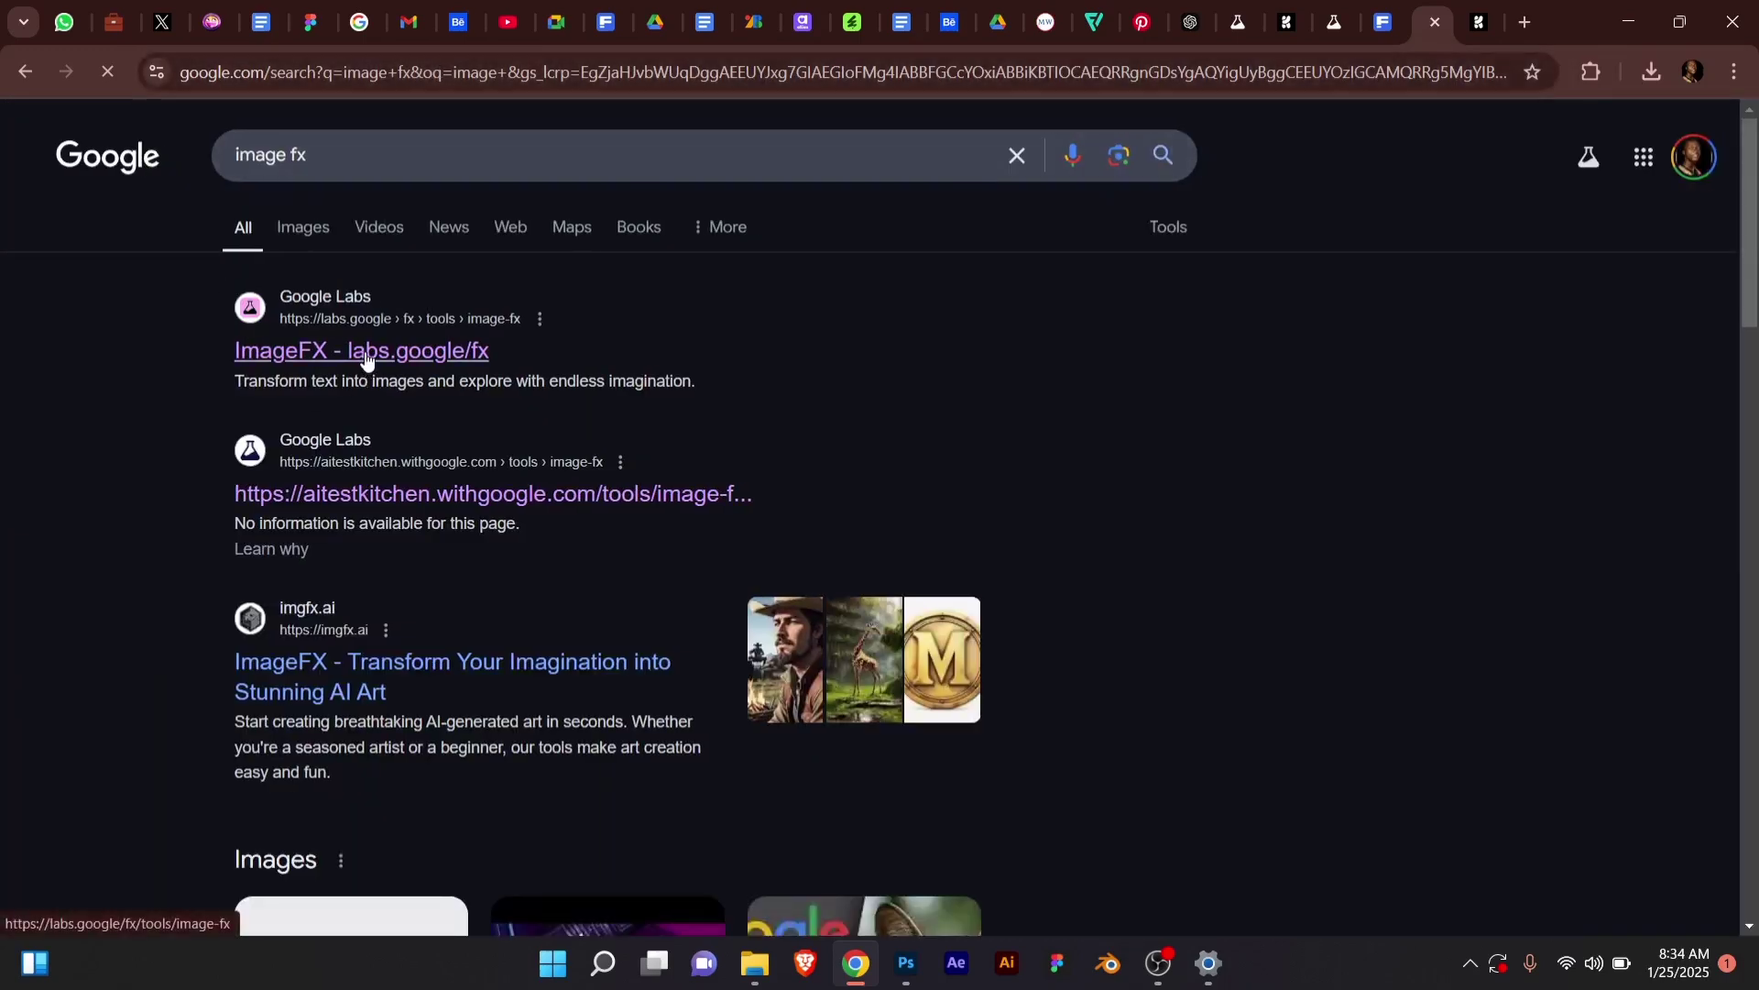
{"action": "left_click", "coordinate": [367, 344]}
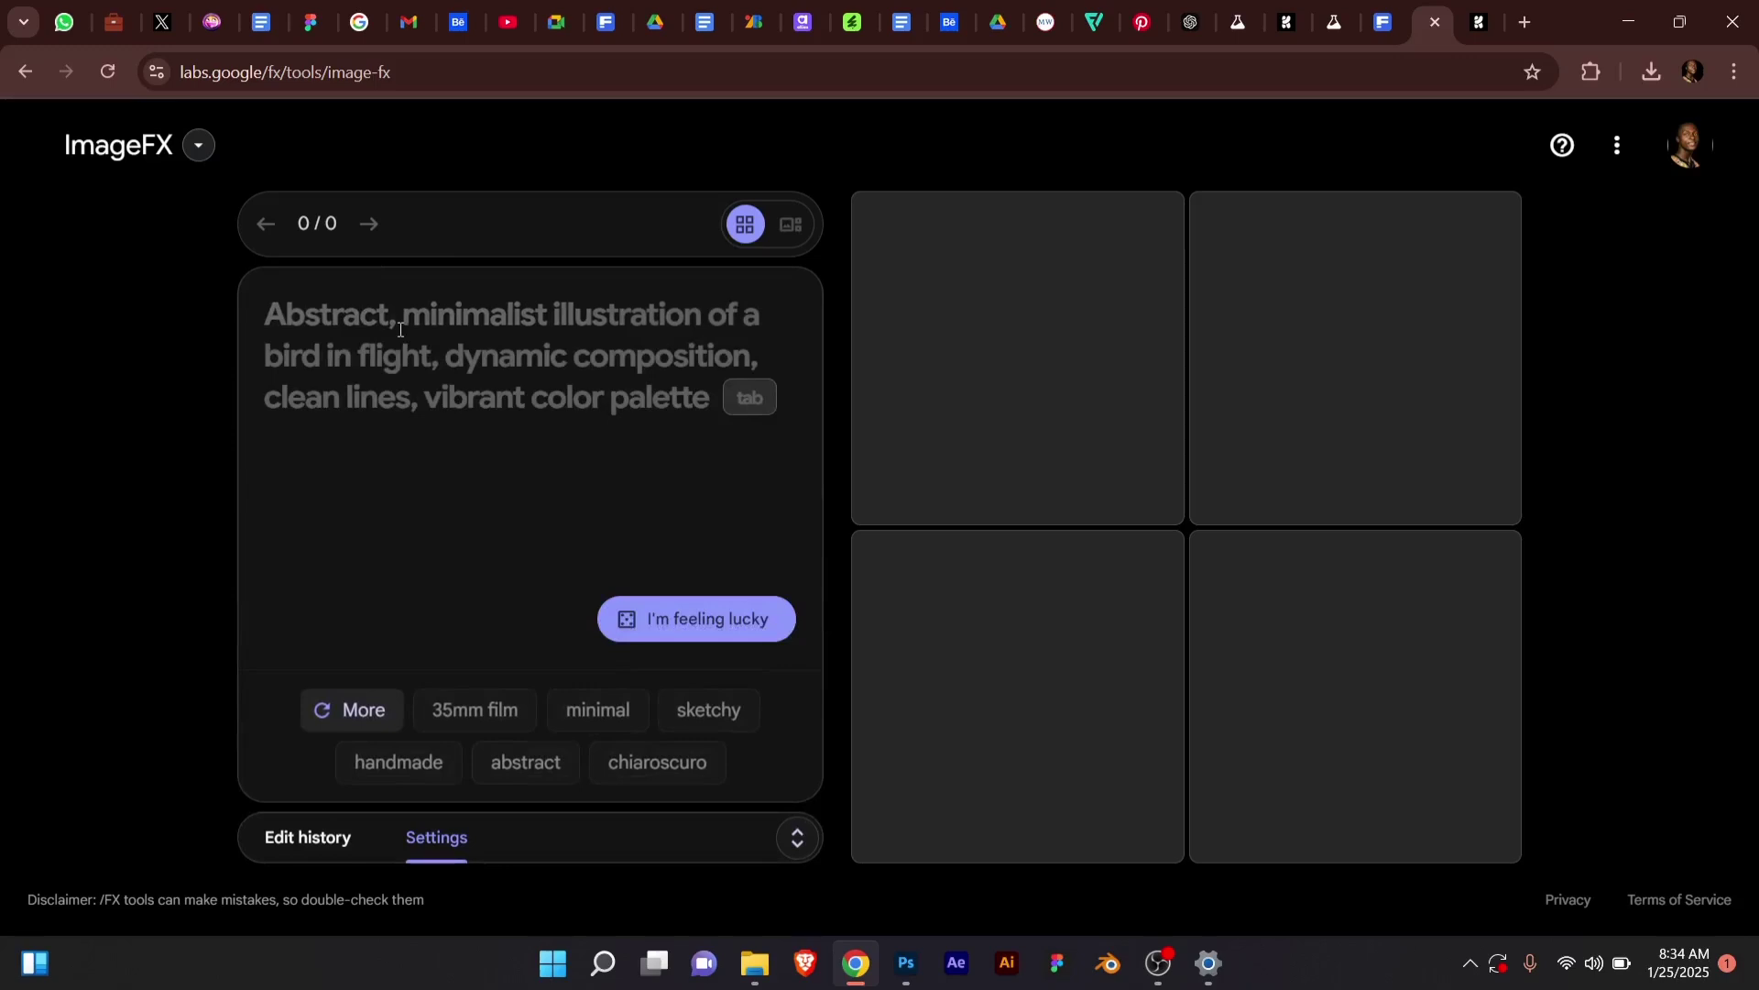
Paste the copied joyful-man prompt into the empty ImageFX prompt and generate images.
{"action": "left_click", "coordinate": [442, 307]}
{"action": "key", "text": "ctrl+v"}
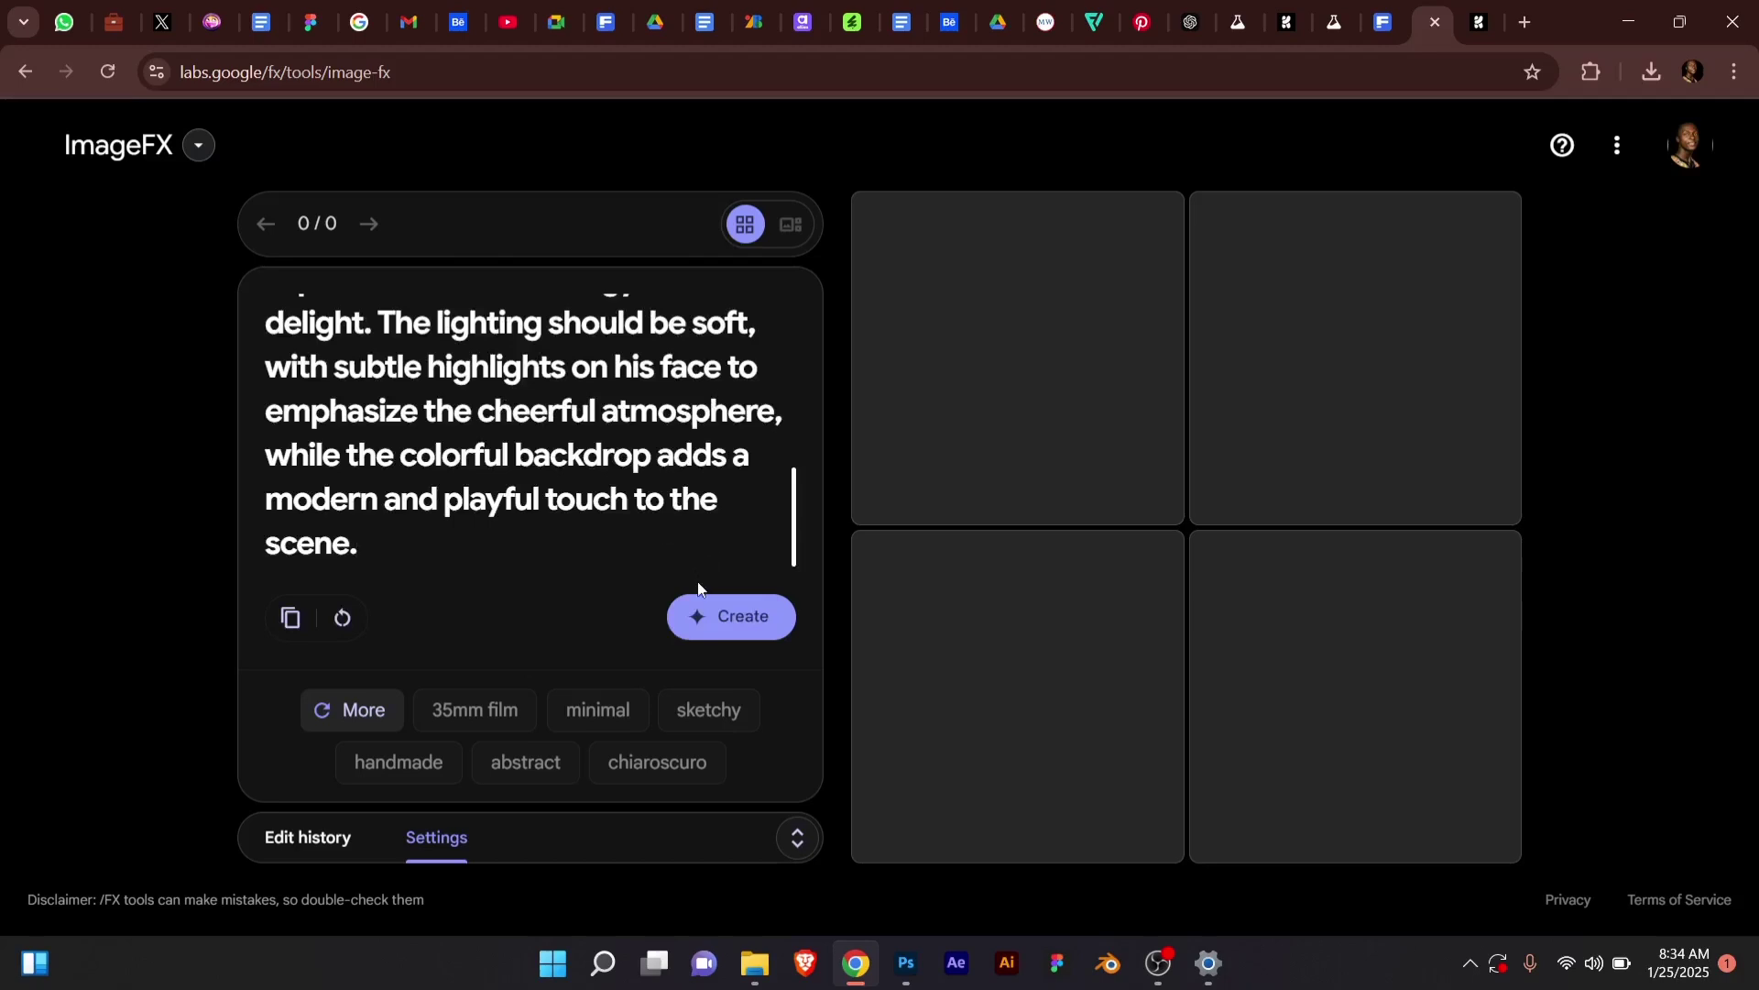
{"action": "left_click", "coordinate": [715, 617]}
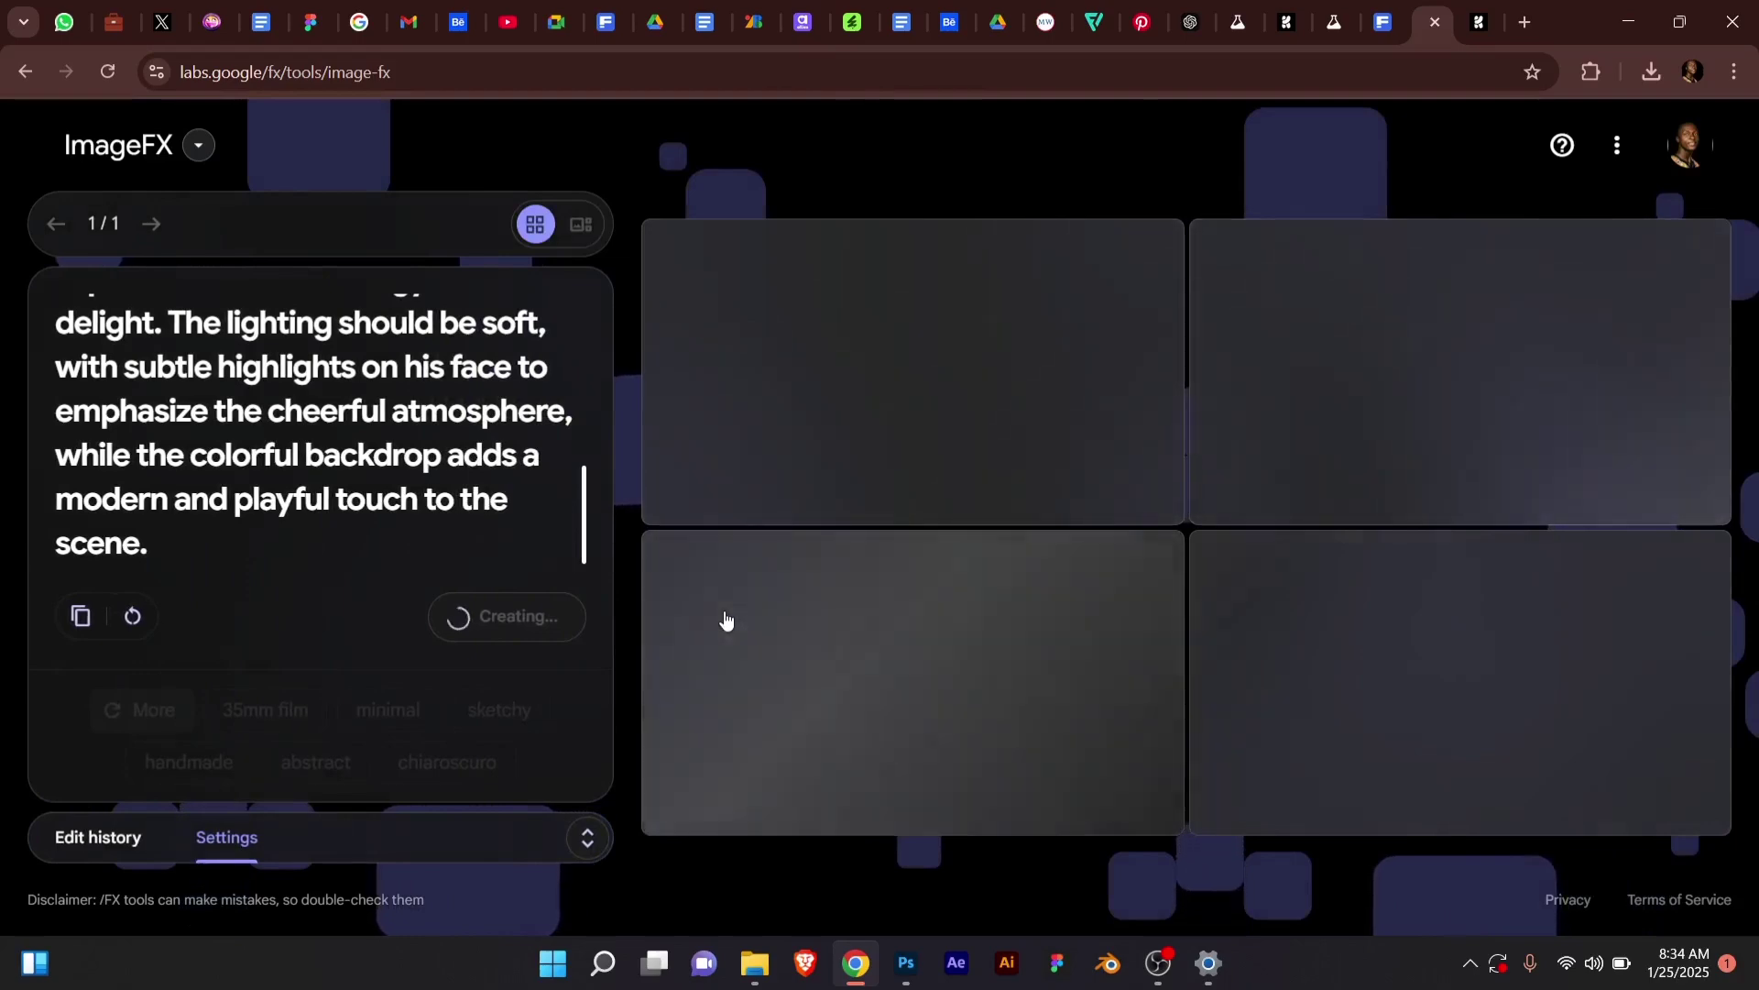
Check Krea's joyful-man images, then return to ChatGPT and send the follow-up "the model should be african".
{"action": "left_click", "coordinate": [1480, 22]}
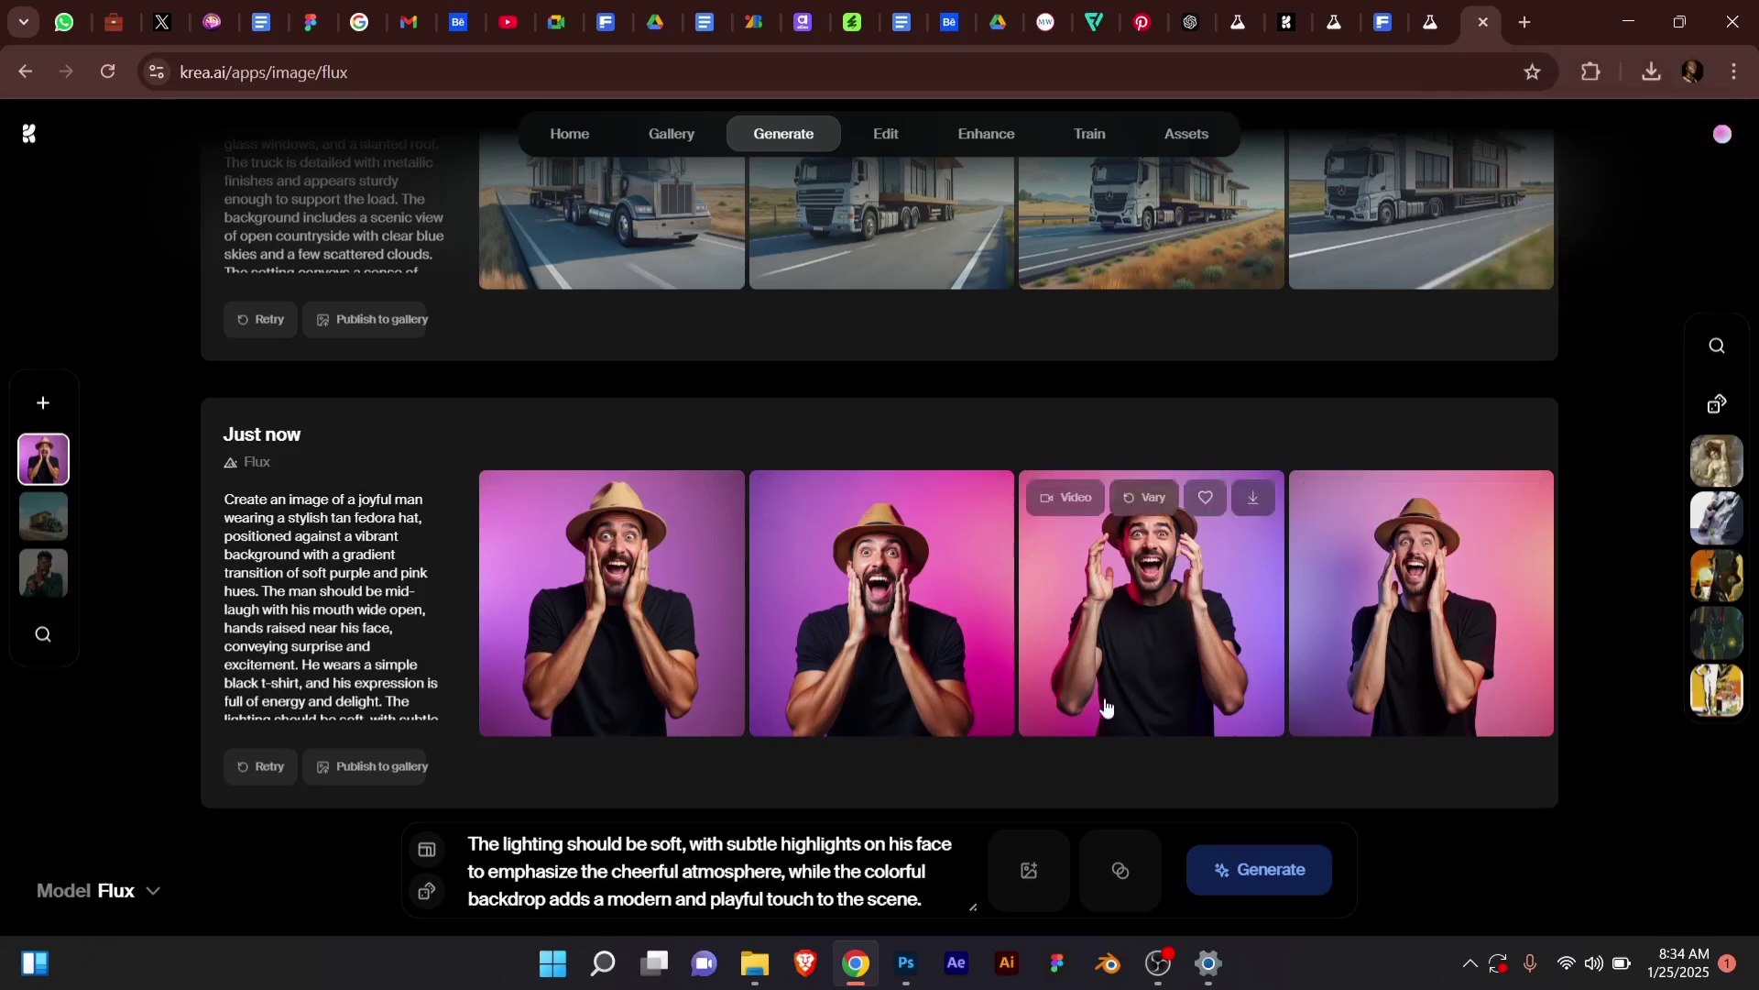
{"action": "left_click", "coordinate": [1187, 20]}
{"action": "left_click", "coordinate": [880, 815]}
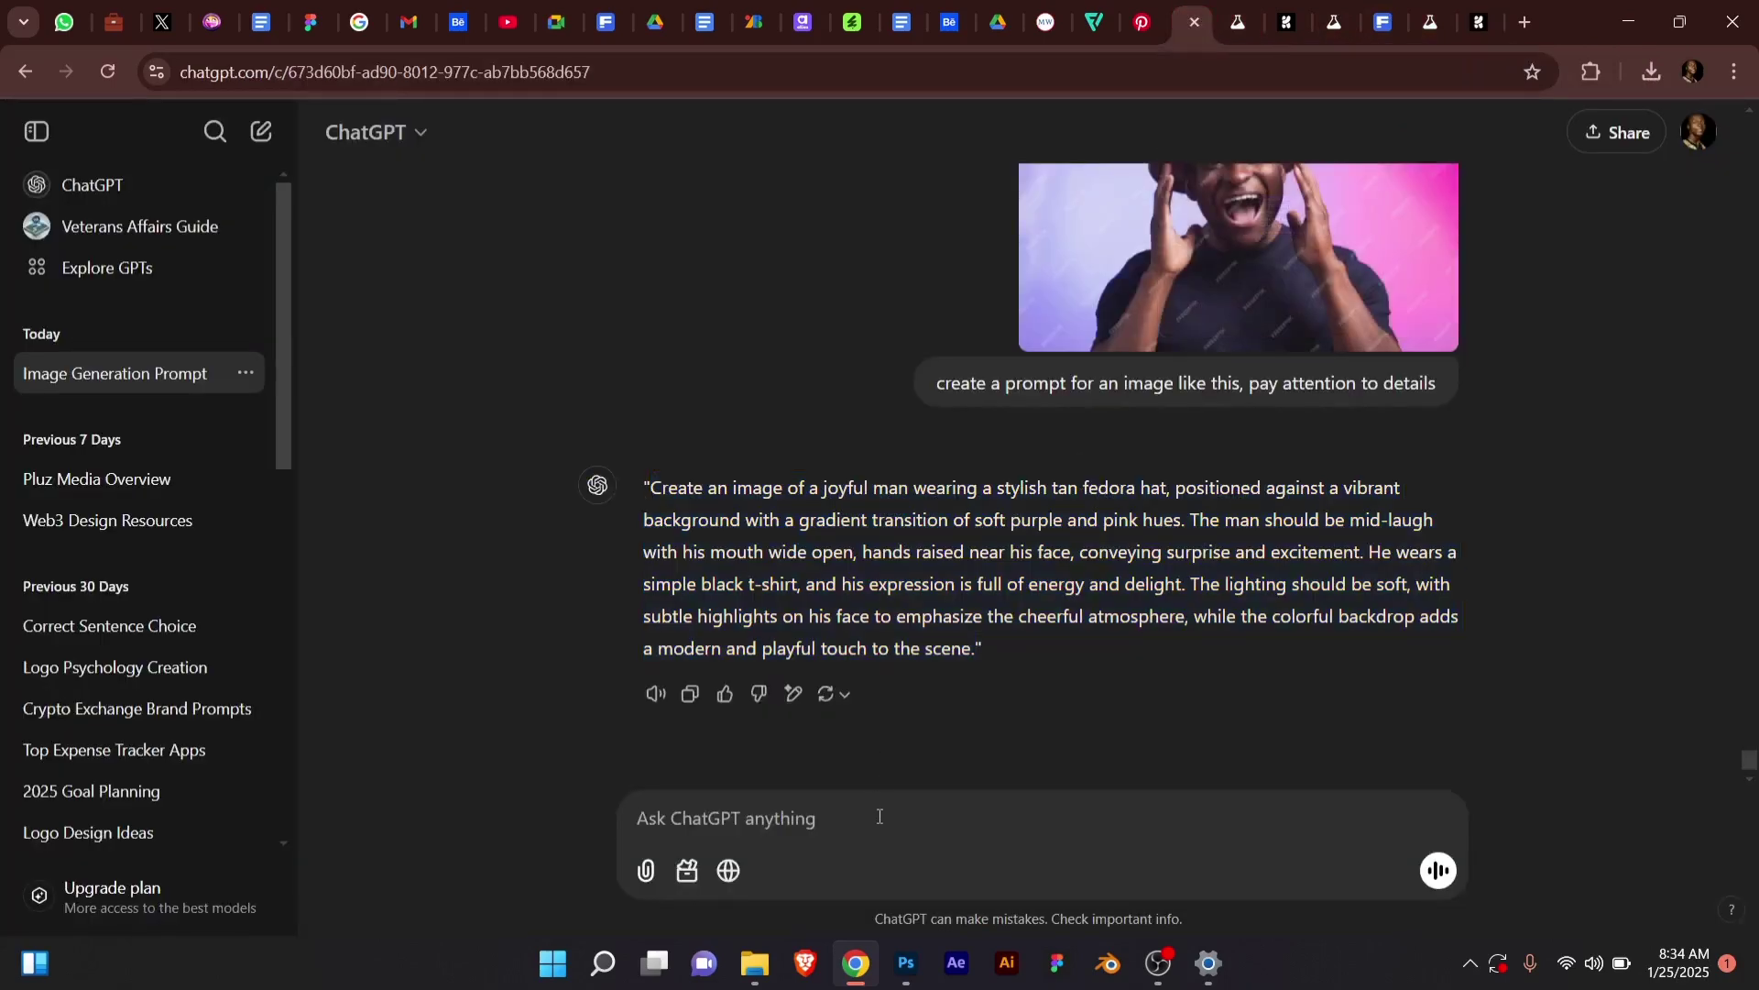
{"action": "type", "text": "the "}
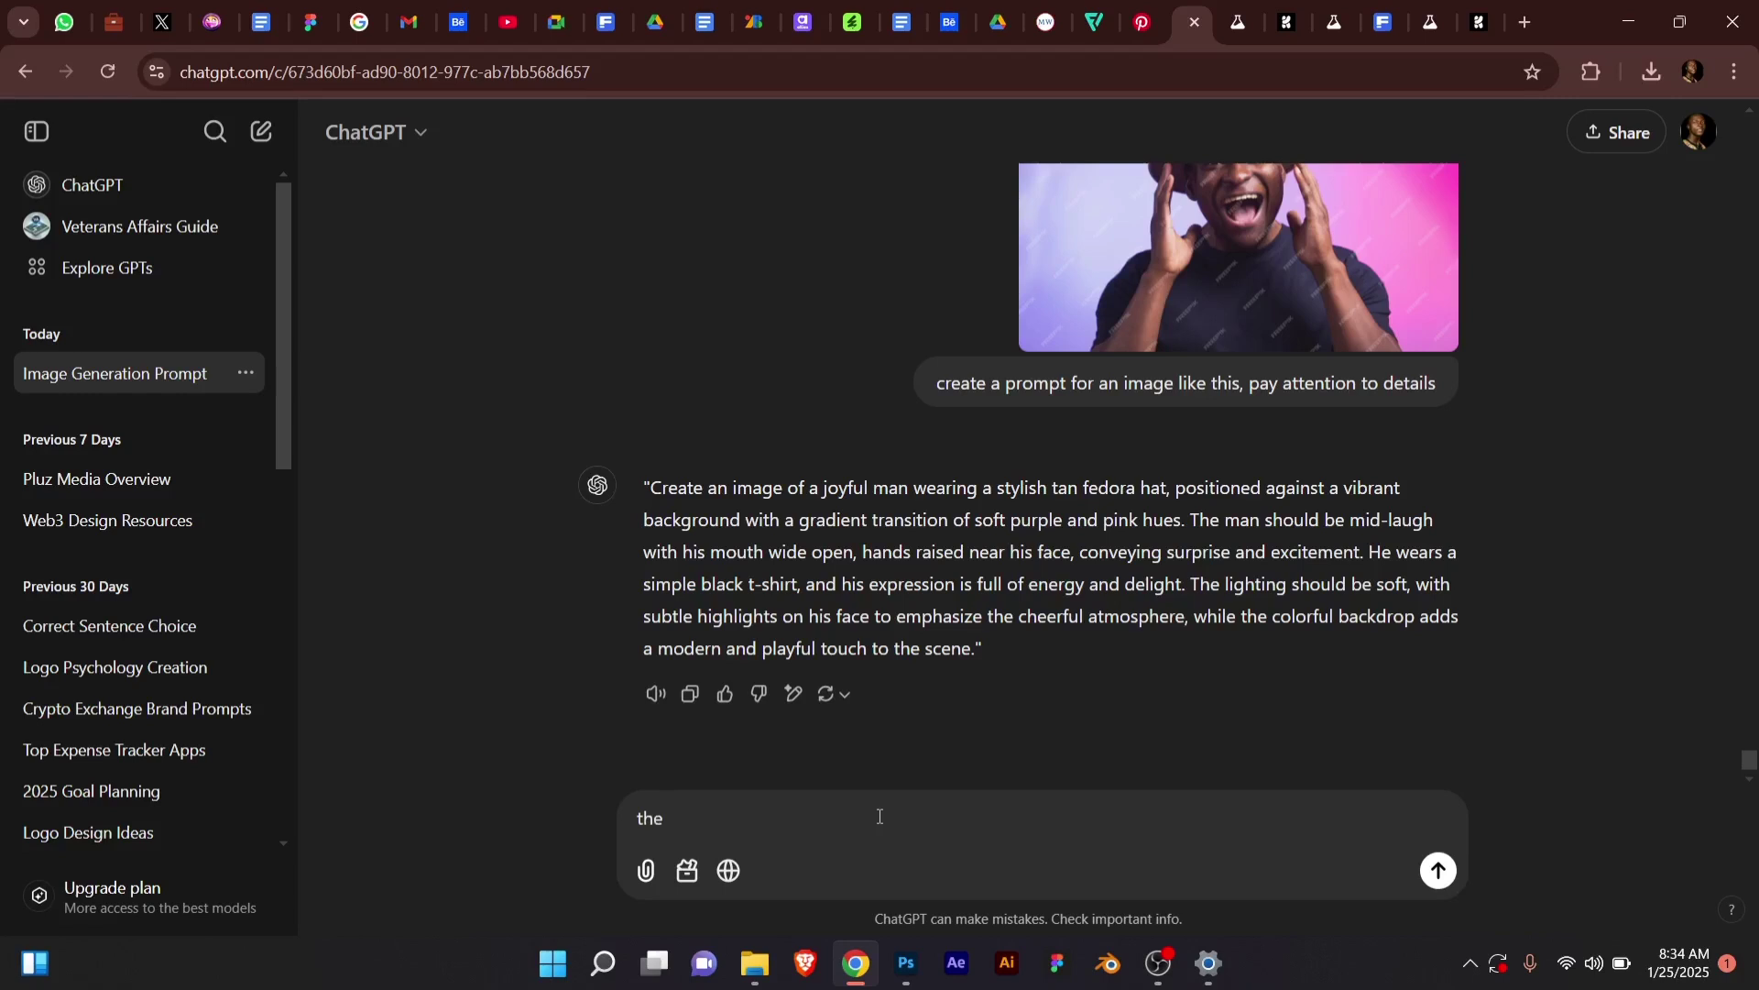
{"action": "type", "text": "model should be african"}
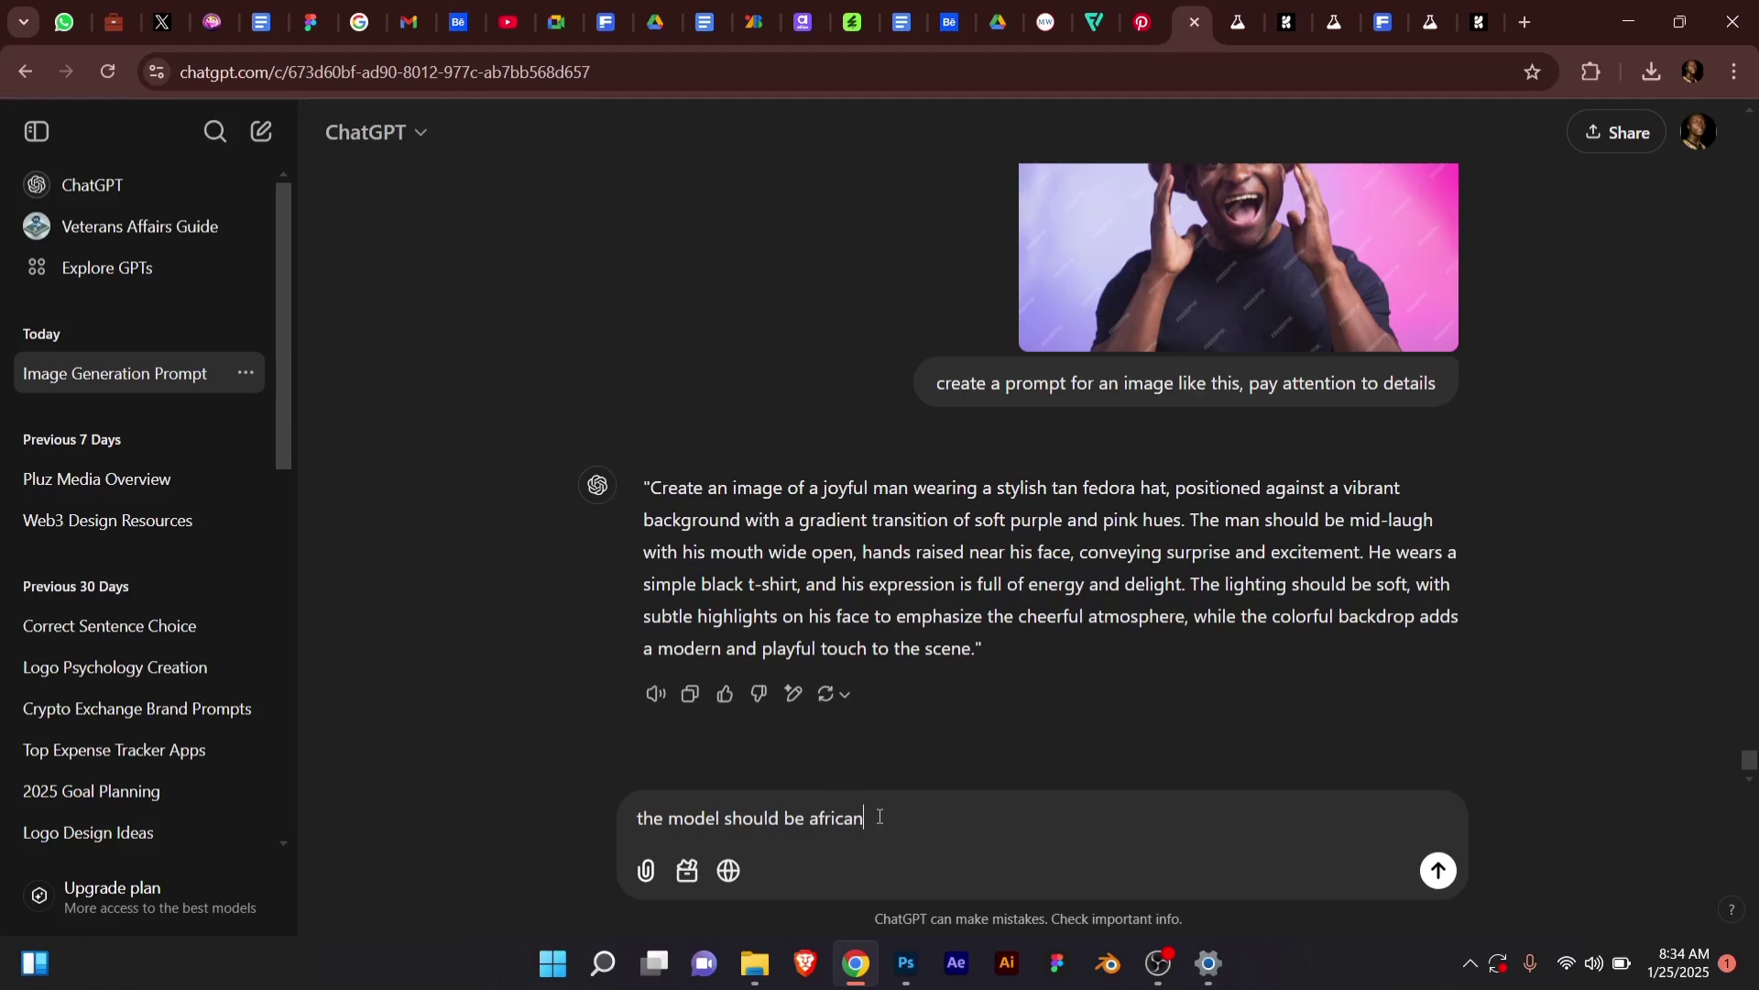
{"action": "key", "text": "Return"}
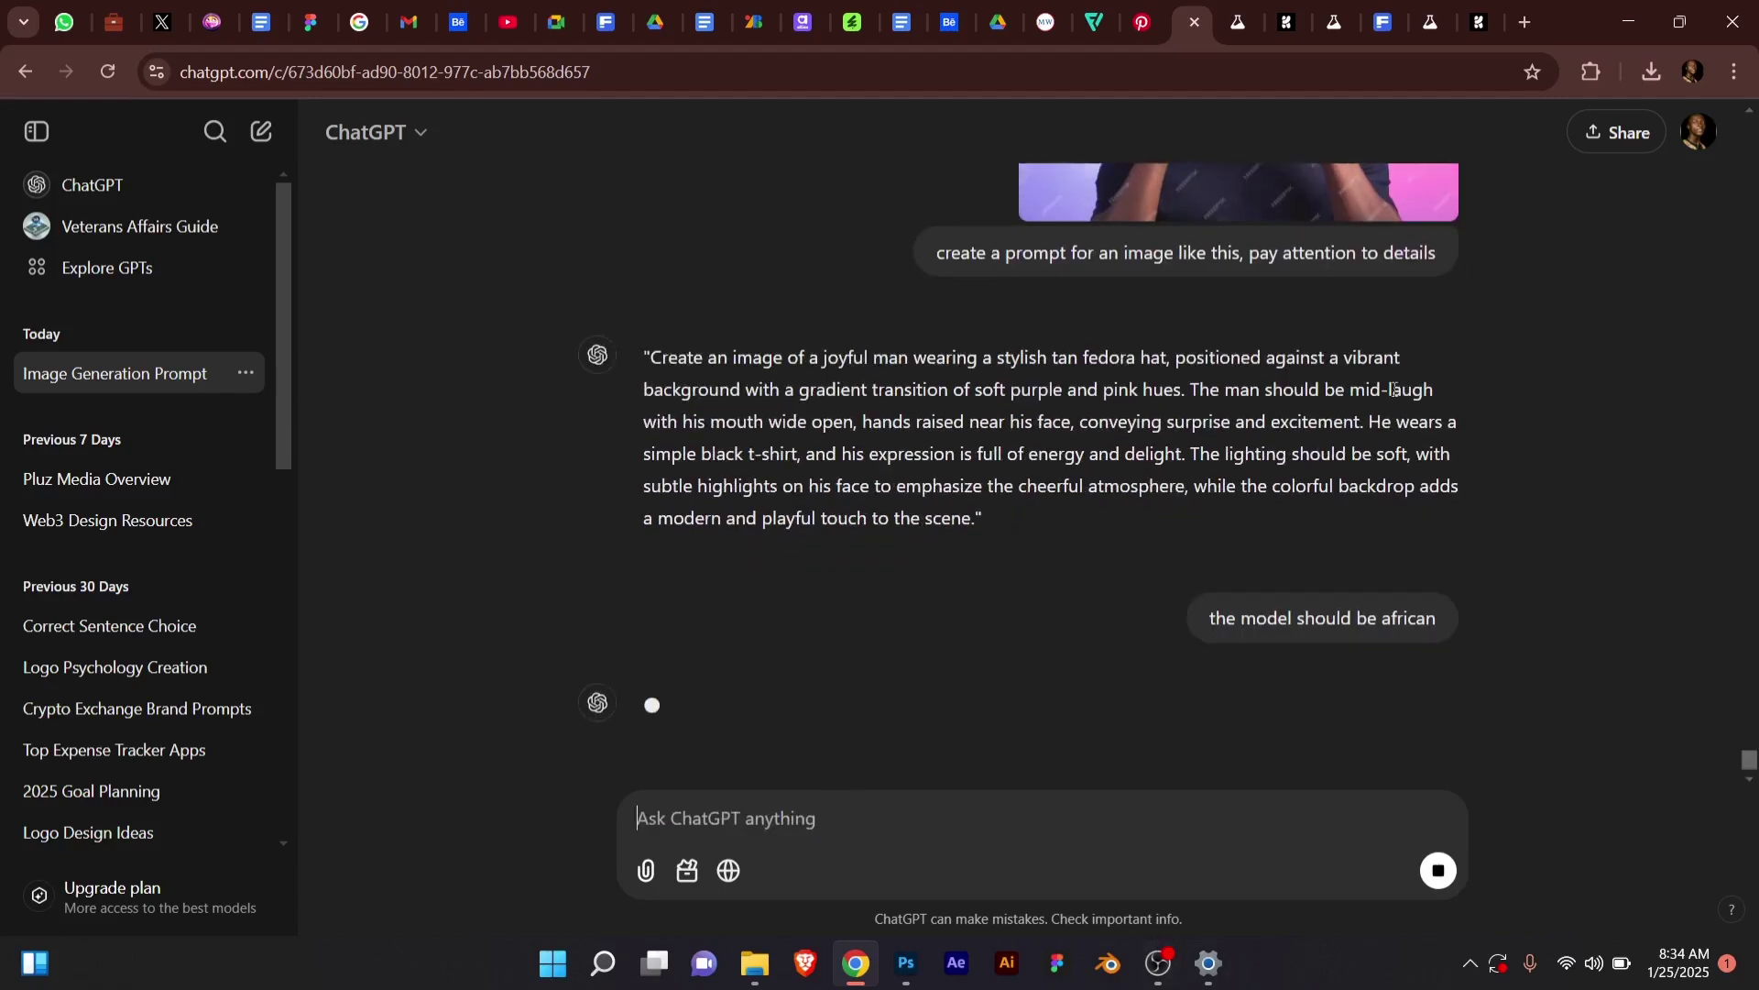
Return to ImageFX and download three landscape joyful-man images: both in the second row and the second in the first row.
{"action": "left_click", "coordinate": [1431, 22]}
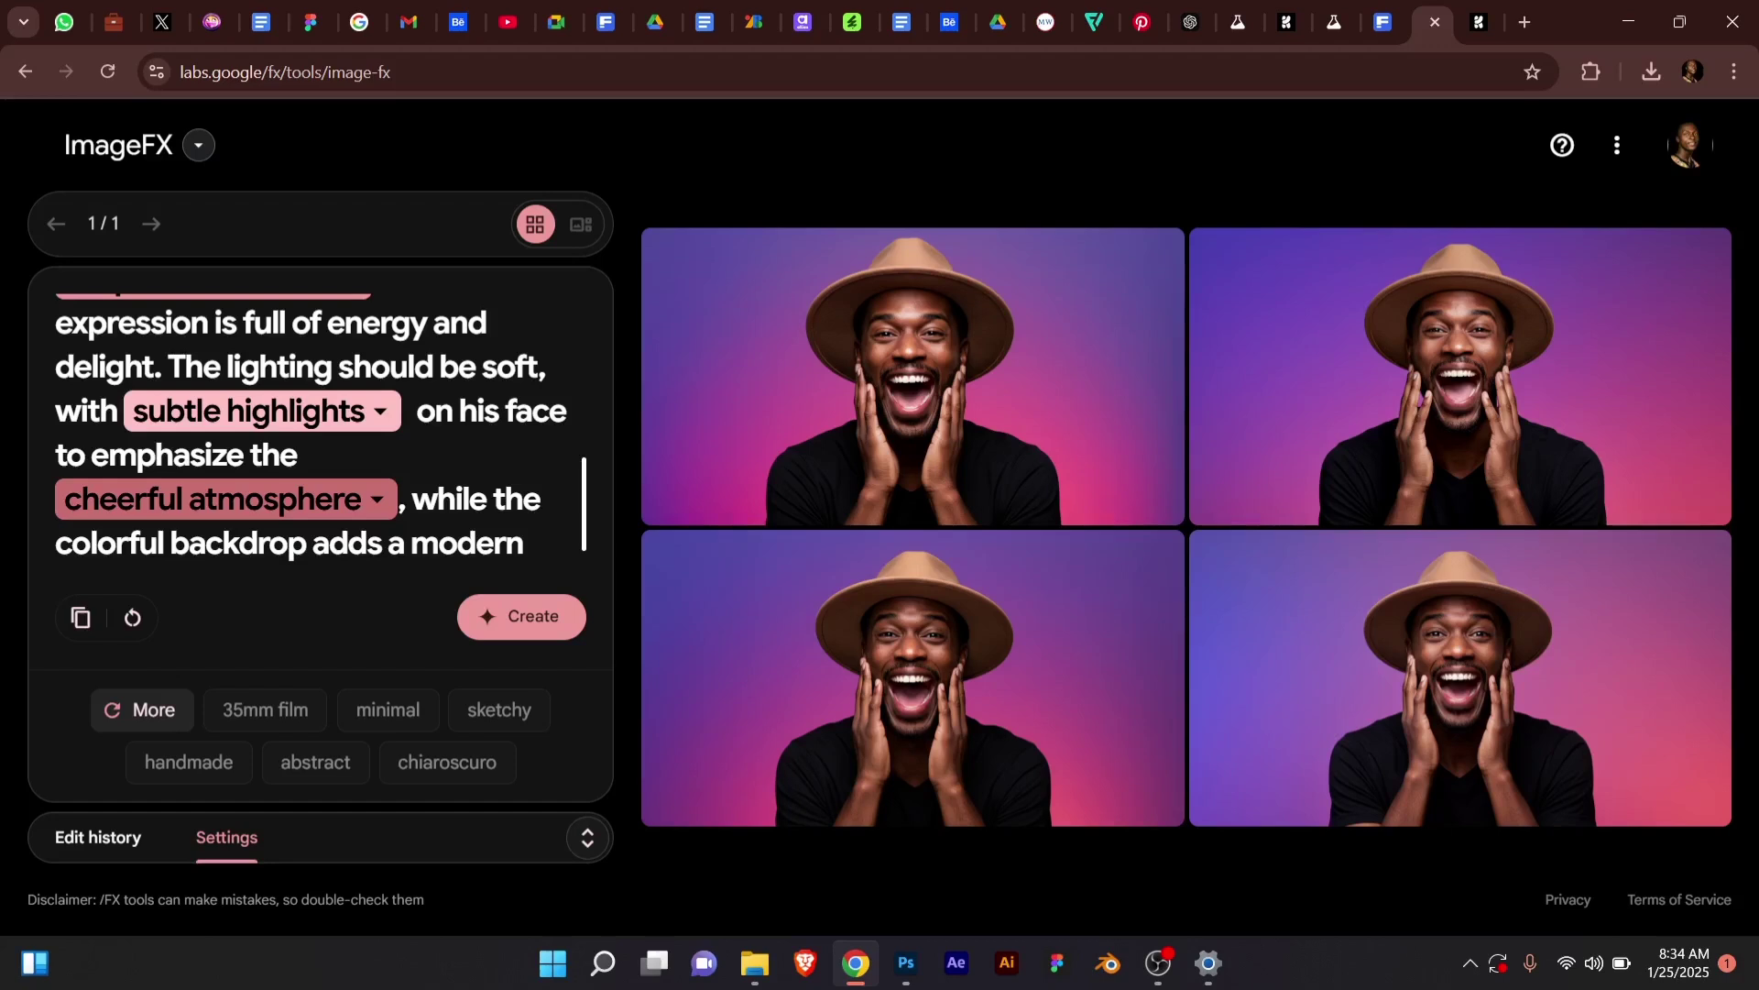
{"action": "mouse_move", "coordinate": [1045, 717]}
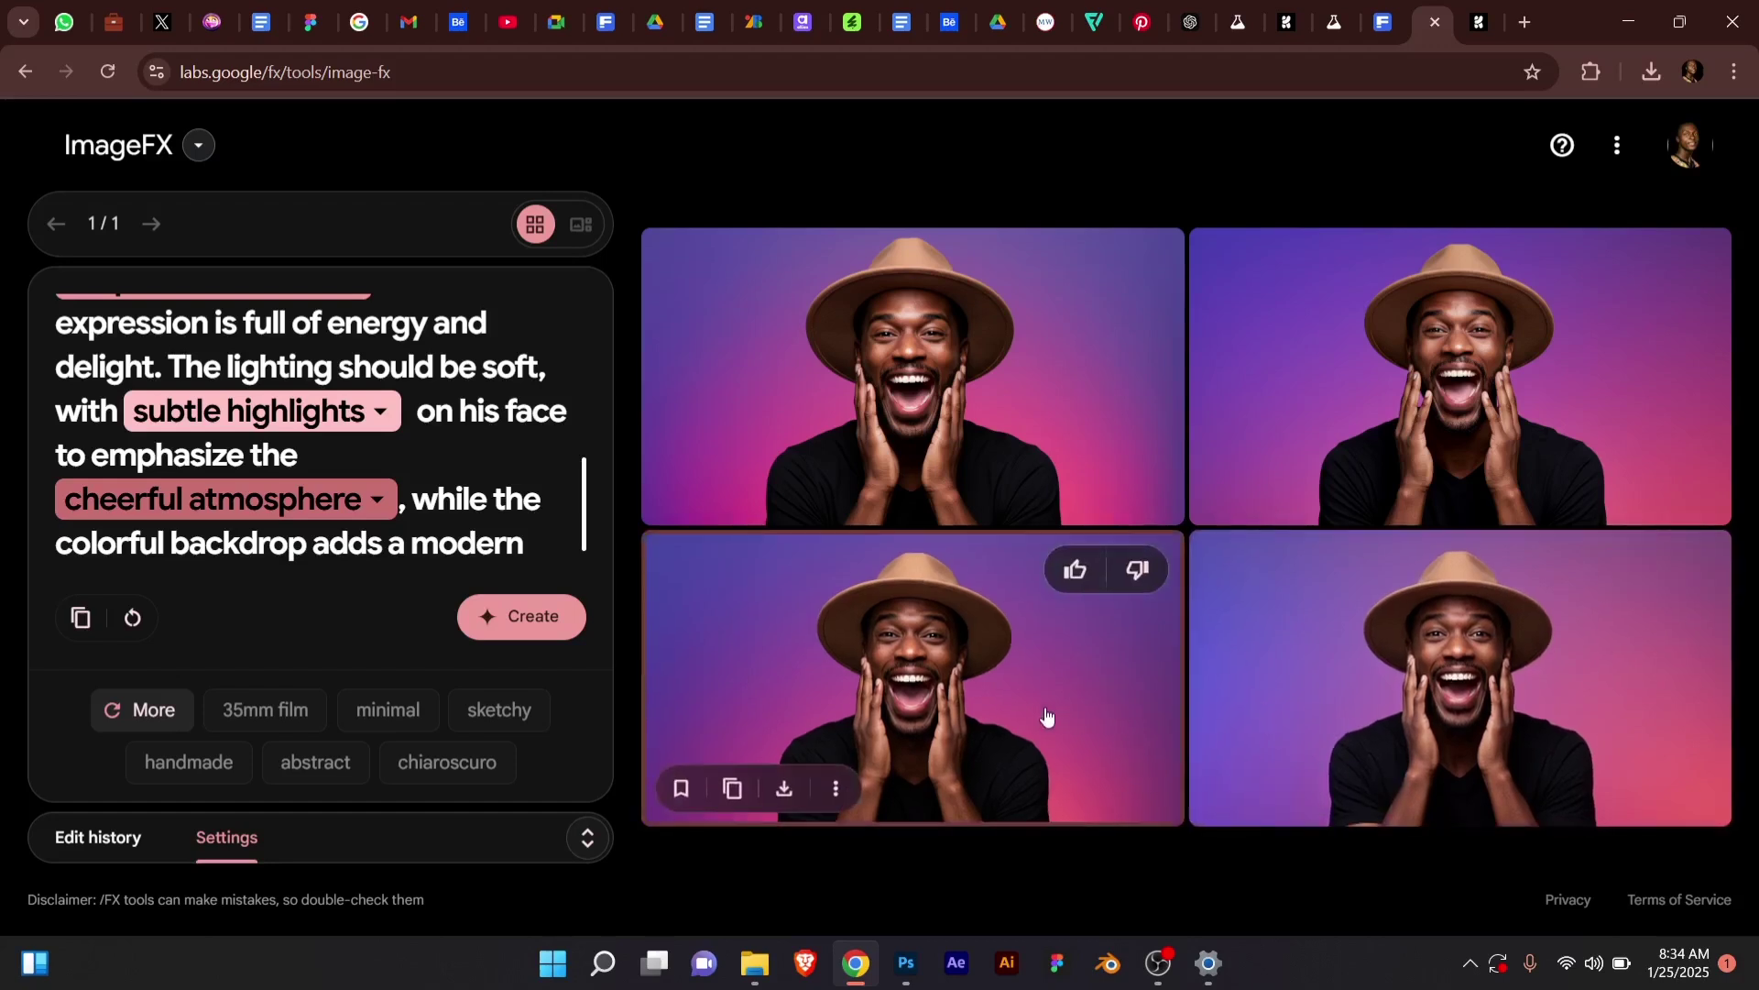
{"action": "left_click", "coordinate": [780, 790]}
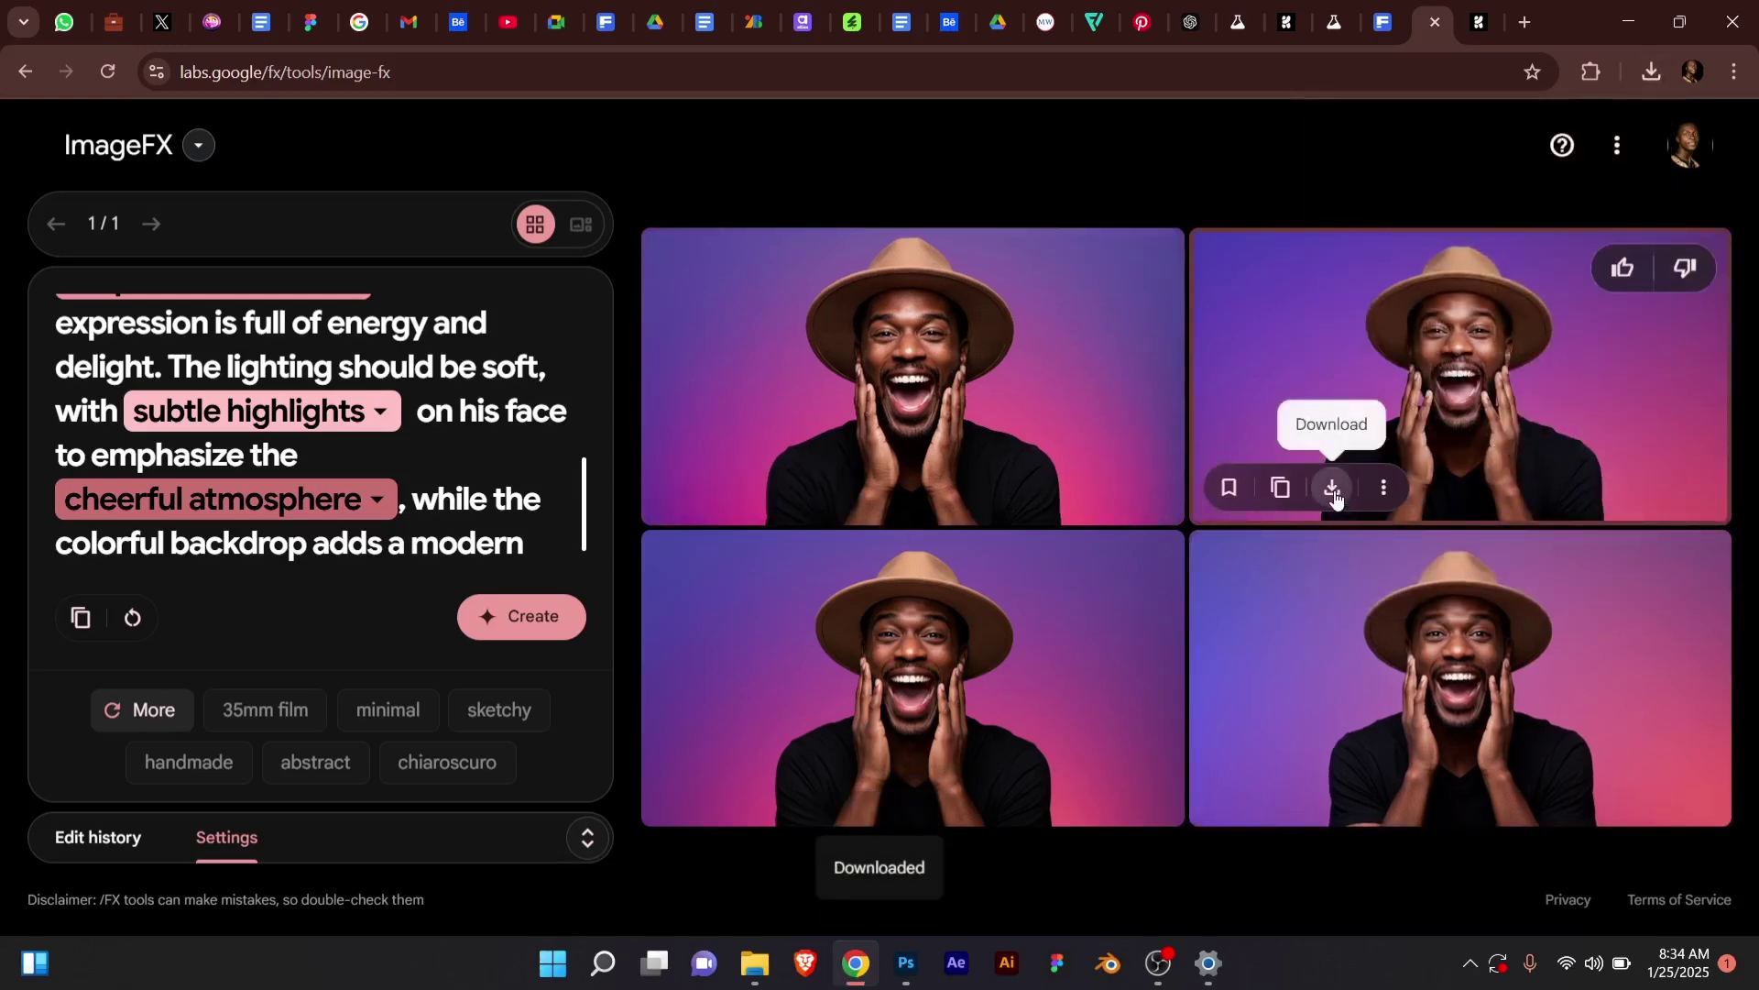
{"action": "left_click", "coordinate": [1333, 486]}
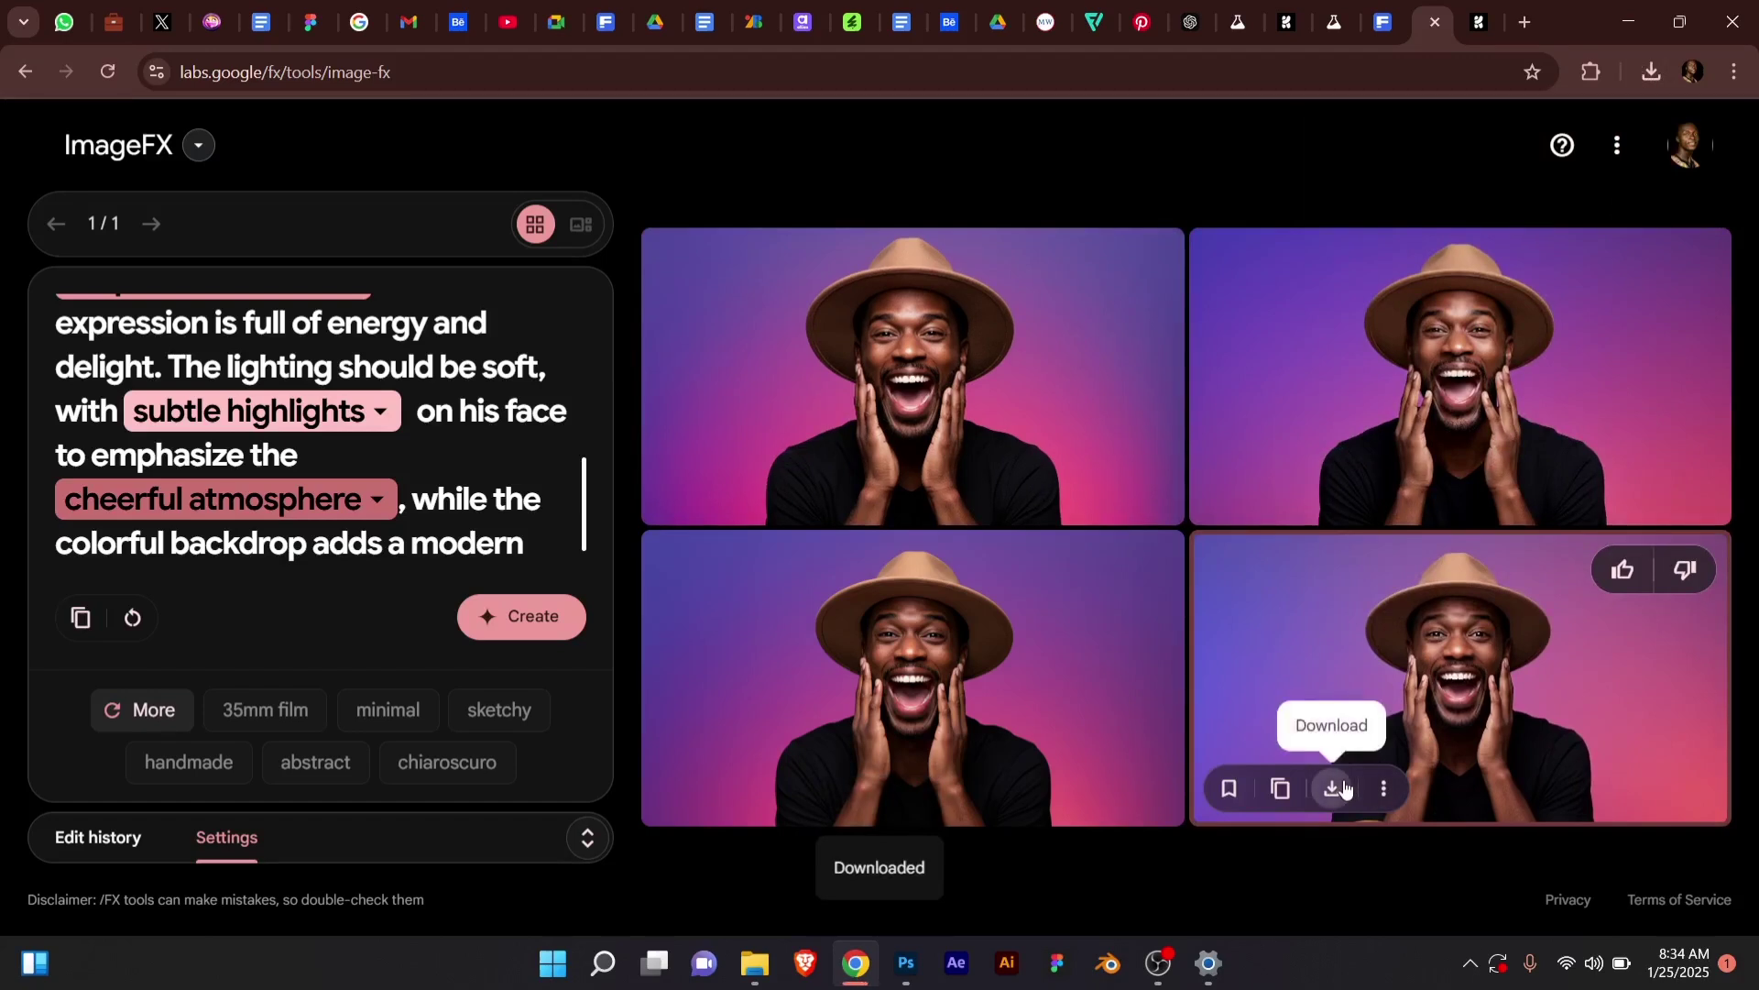
{"action": "left_click", "coordinate": [1341, 784]}
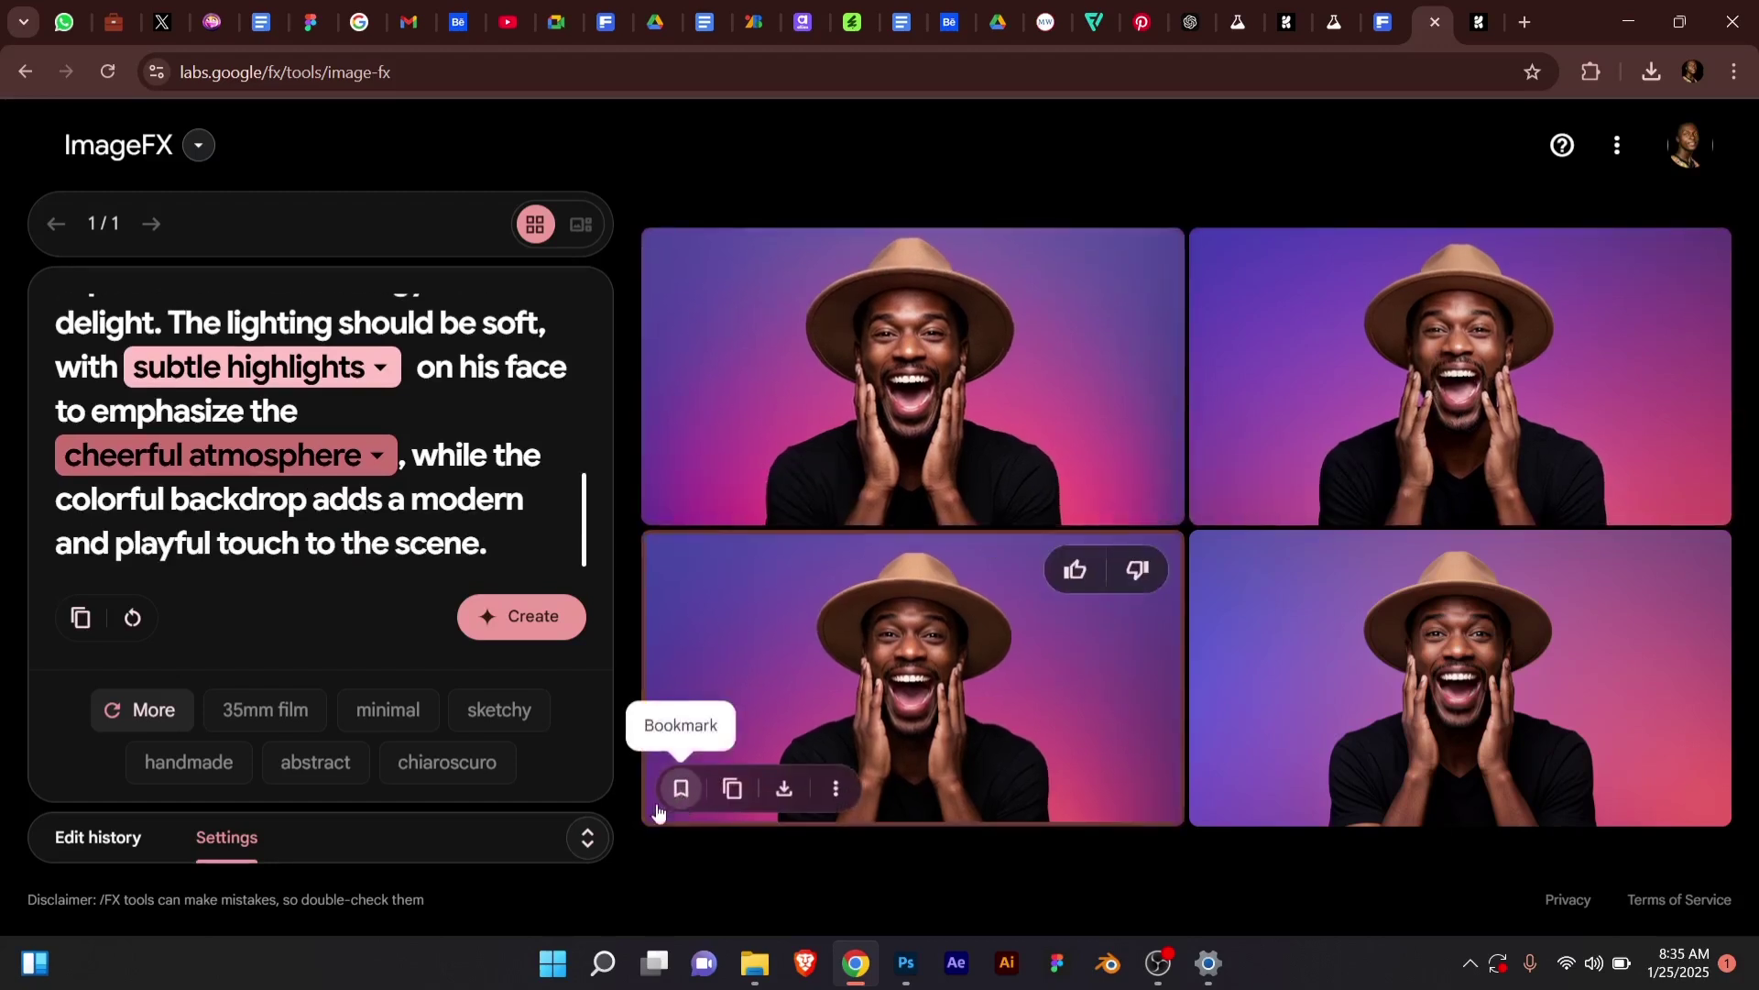
Set the ImageFX aspect ratio to Square and generate the joyful-man images again.
{"action": "left_click", "coordinate": [588, 839]}
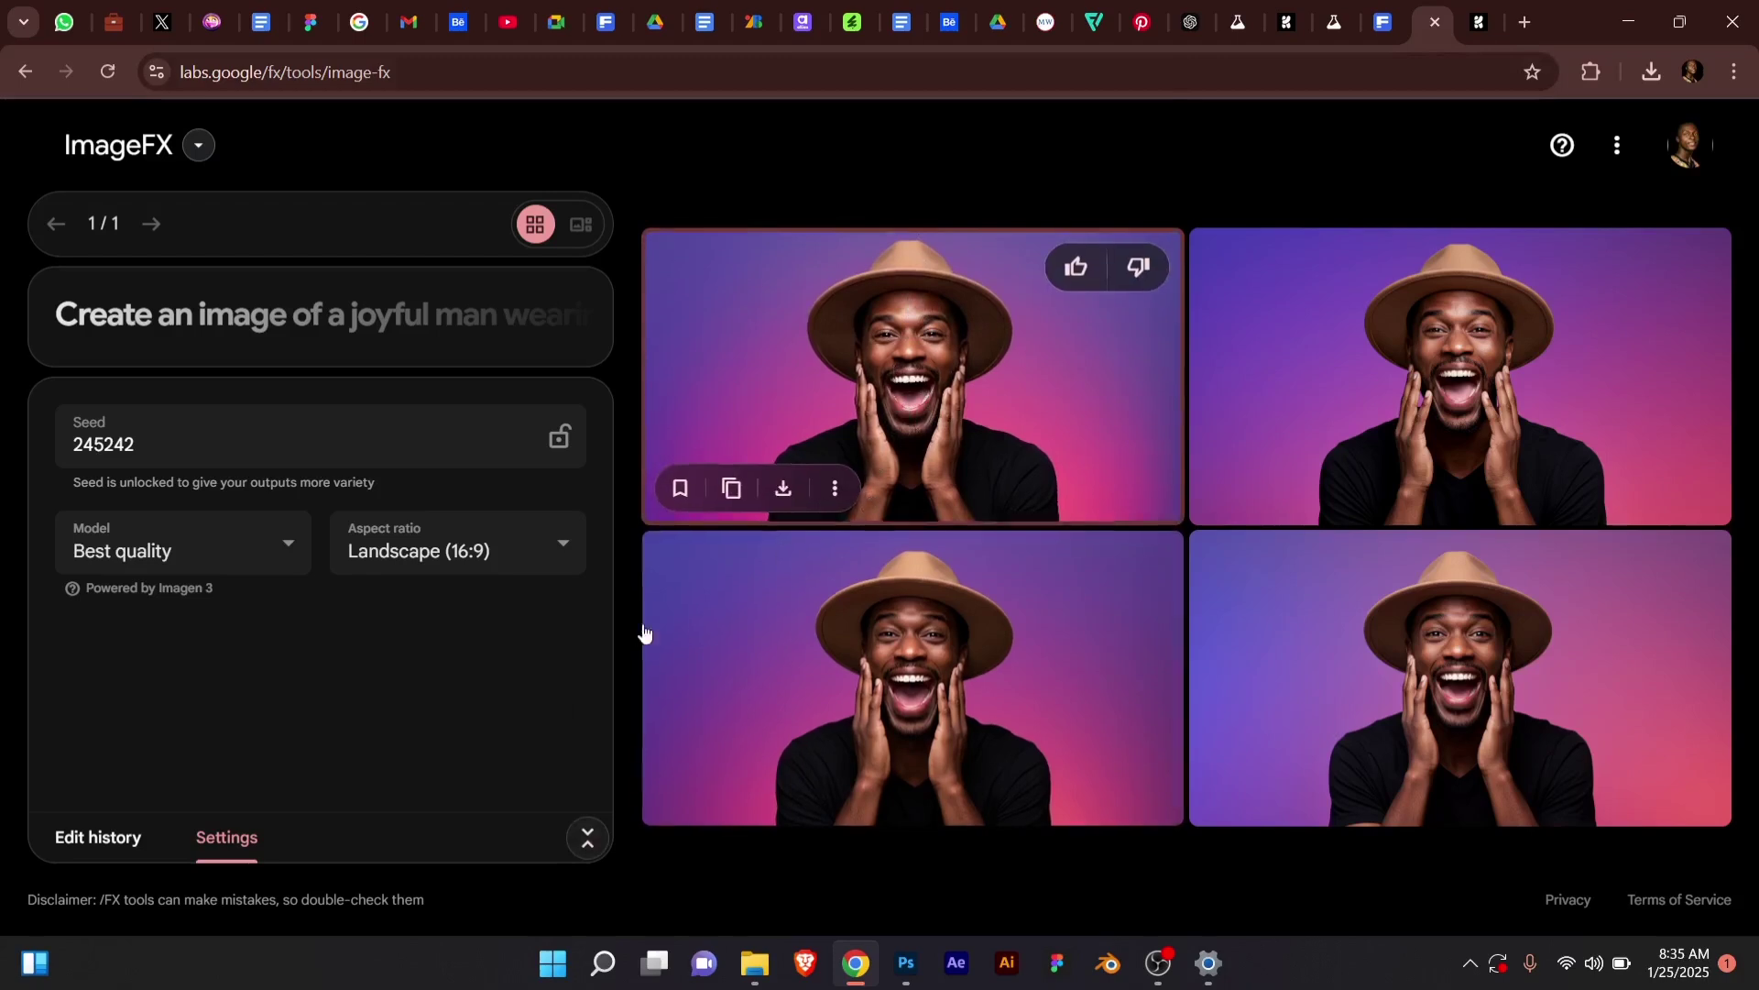
{"action": "left_click", "coordinate": [540, 553]}
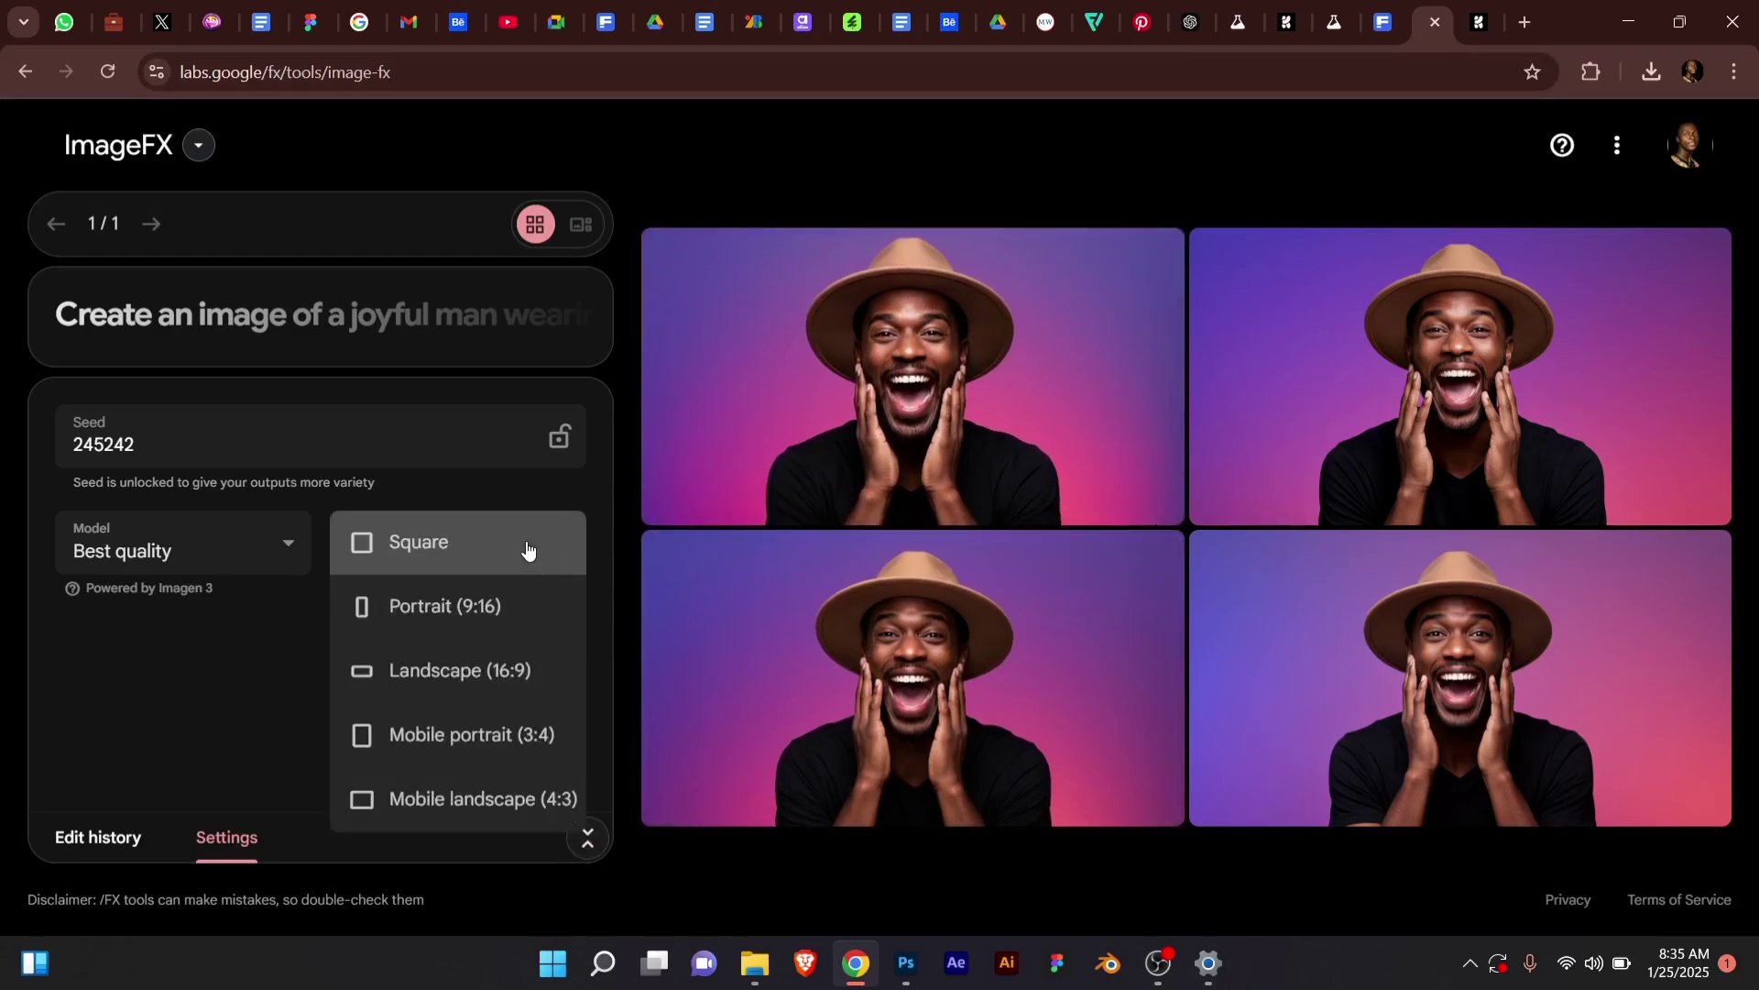
{"action": "left_click", "coordinate": [527, 548]}
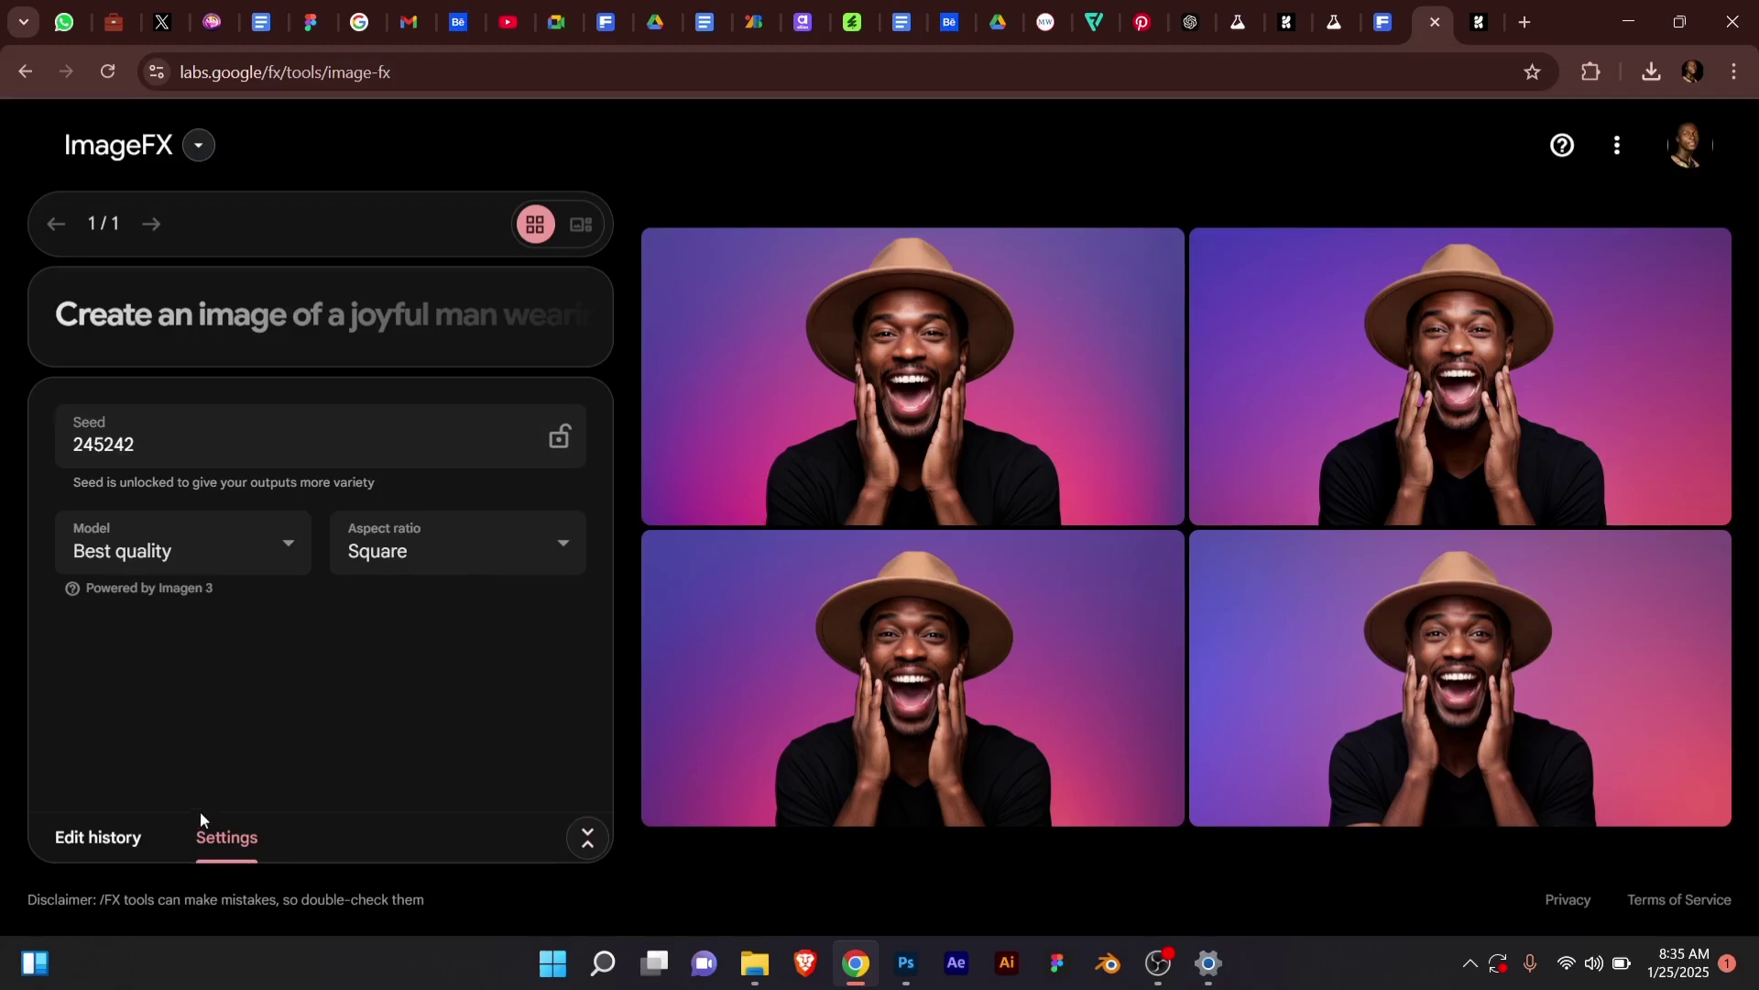
{"action": "left_click", "coordinate": [586, 836]}
{"action": "left_click", "coordinate": [530, 635]}
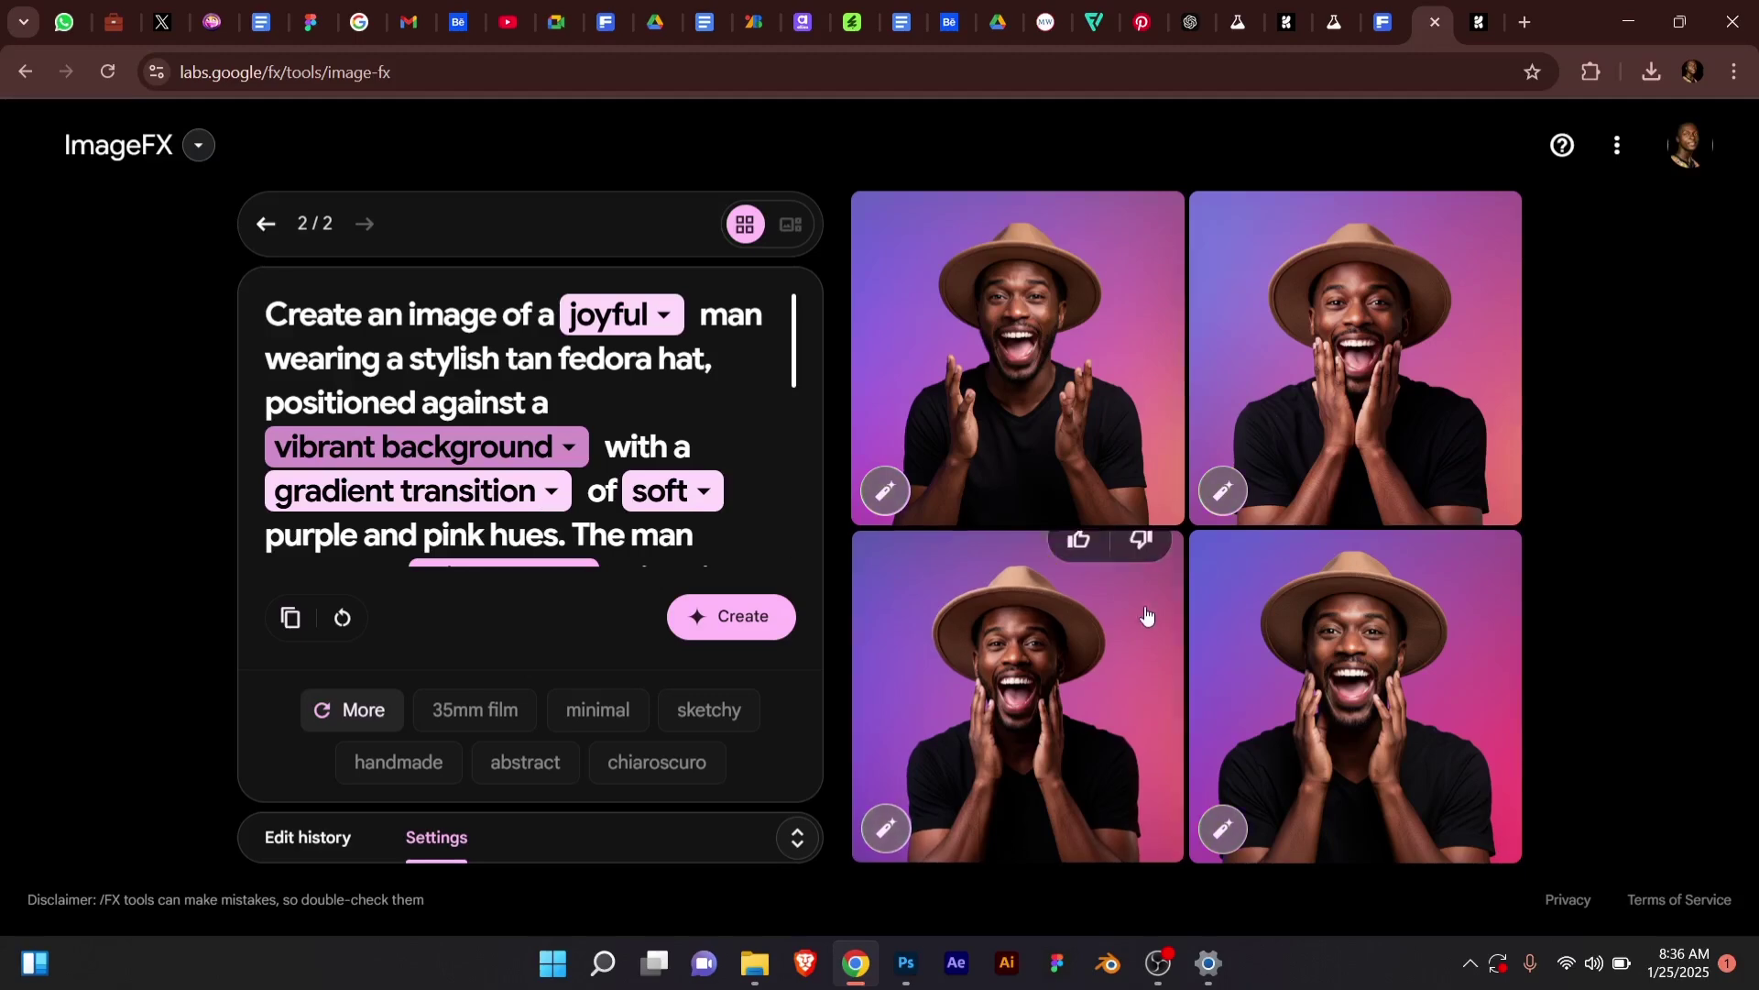
Download three of the square joyful-man images: both in the first row and the second in the second row.
{"action": "left_click", "coordinate": [1088, 495]}
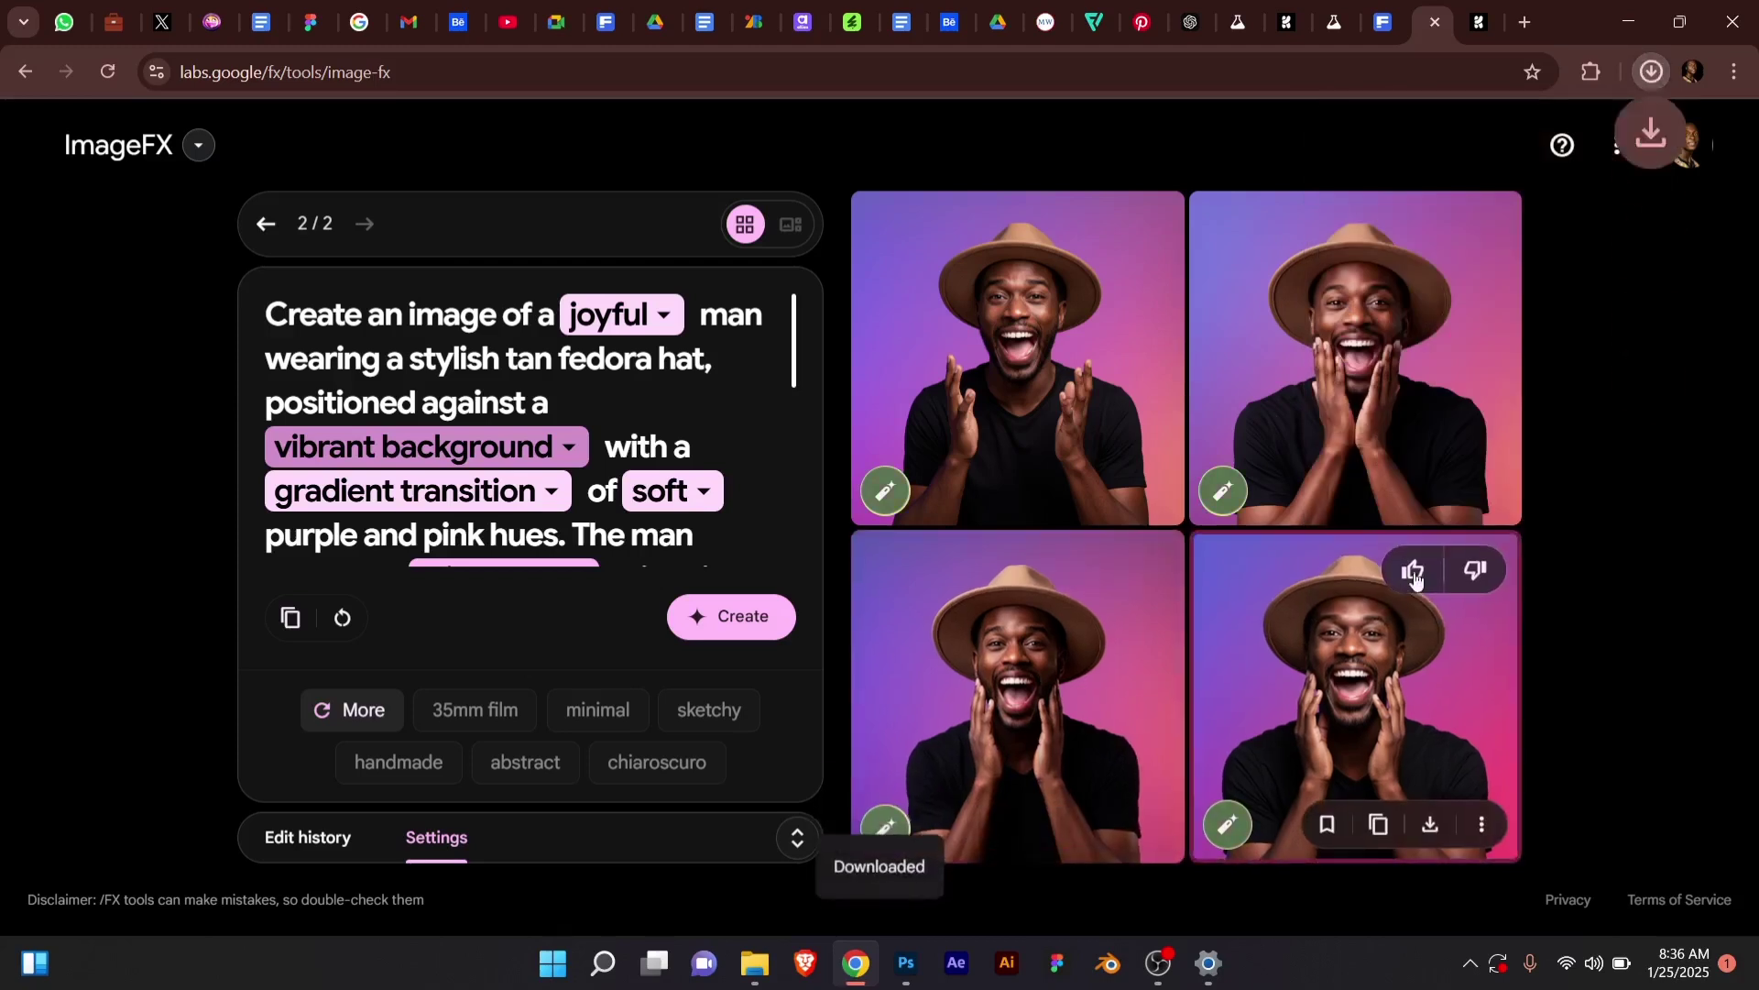
{"action": "left_click", "coordinate": [1430, 823]}
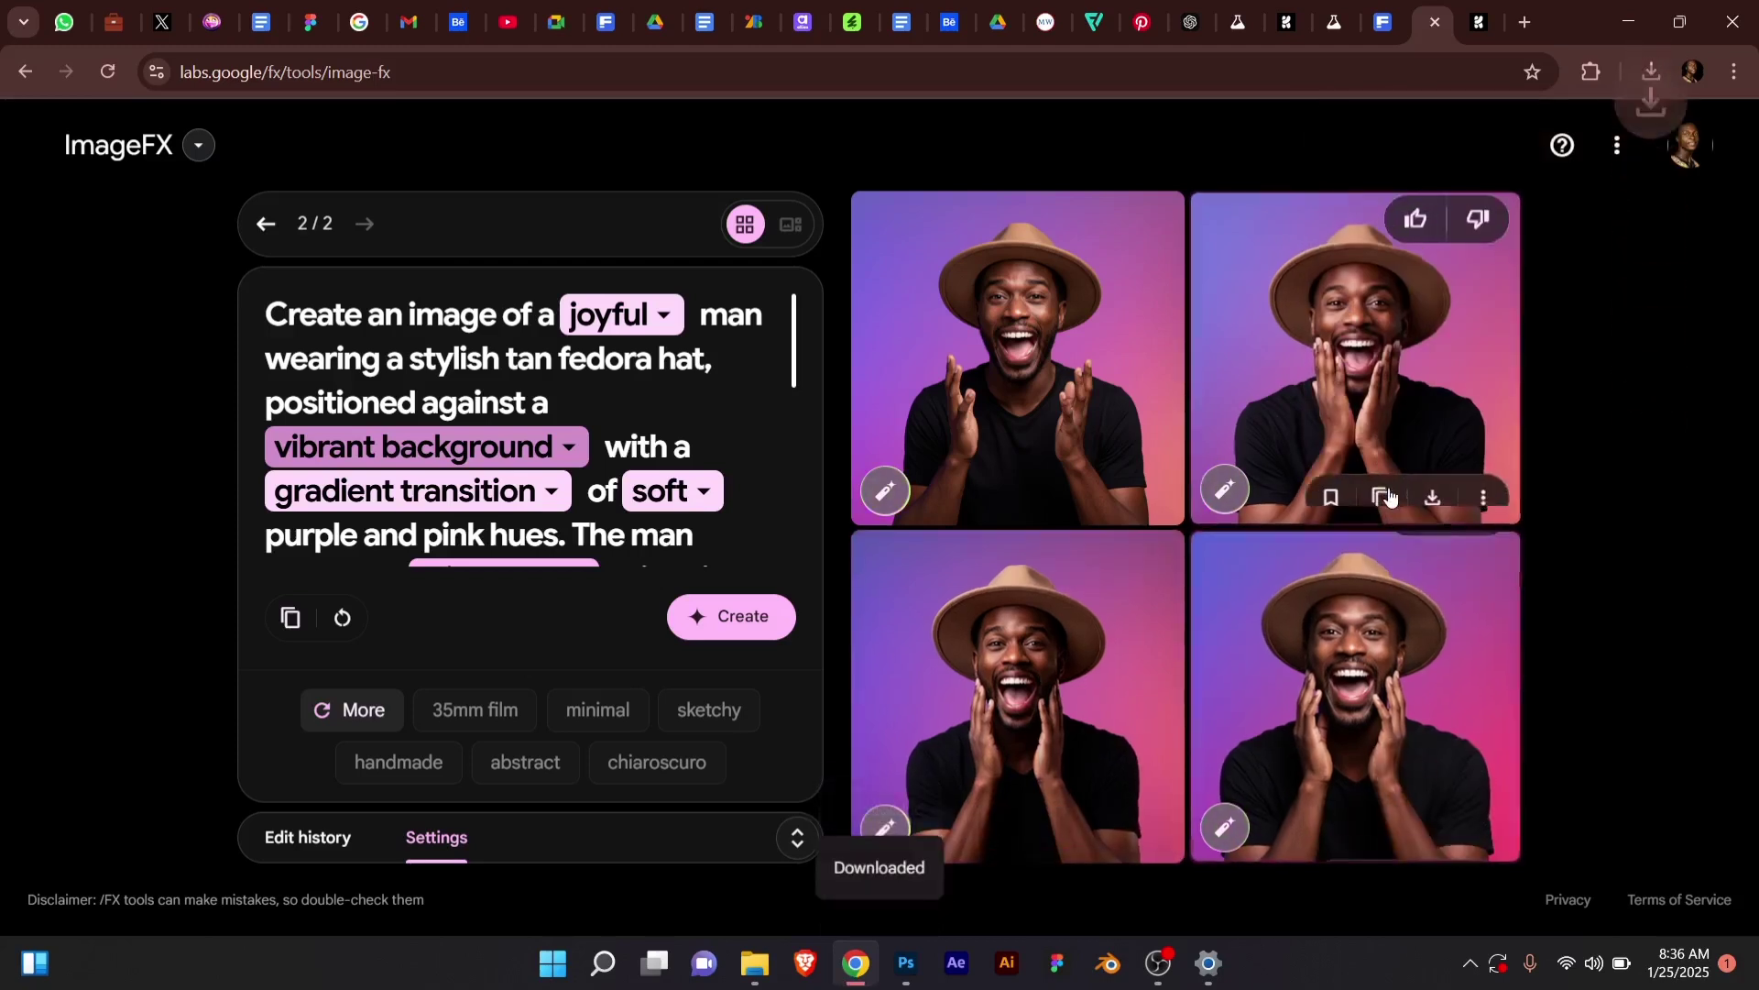
{"action": "left_click", "coordinate": [1430, 485]}
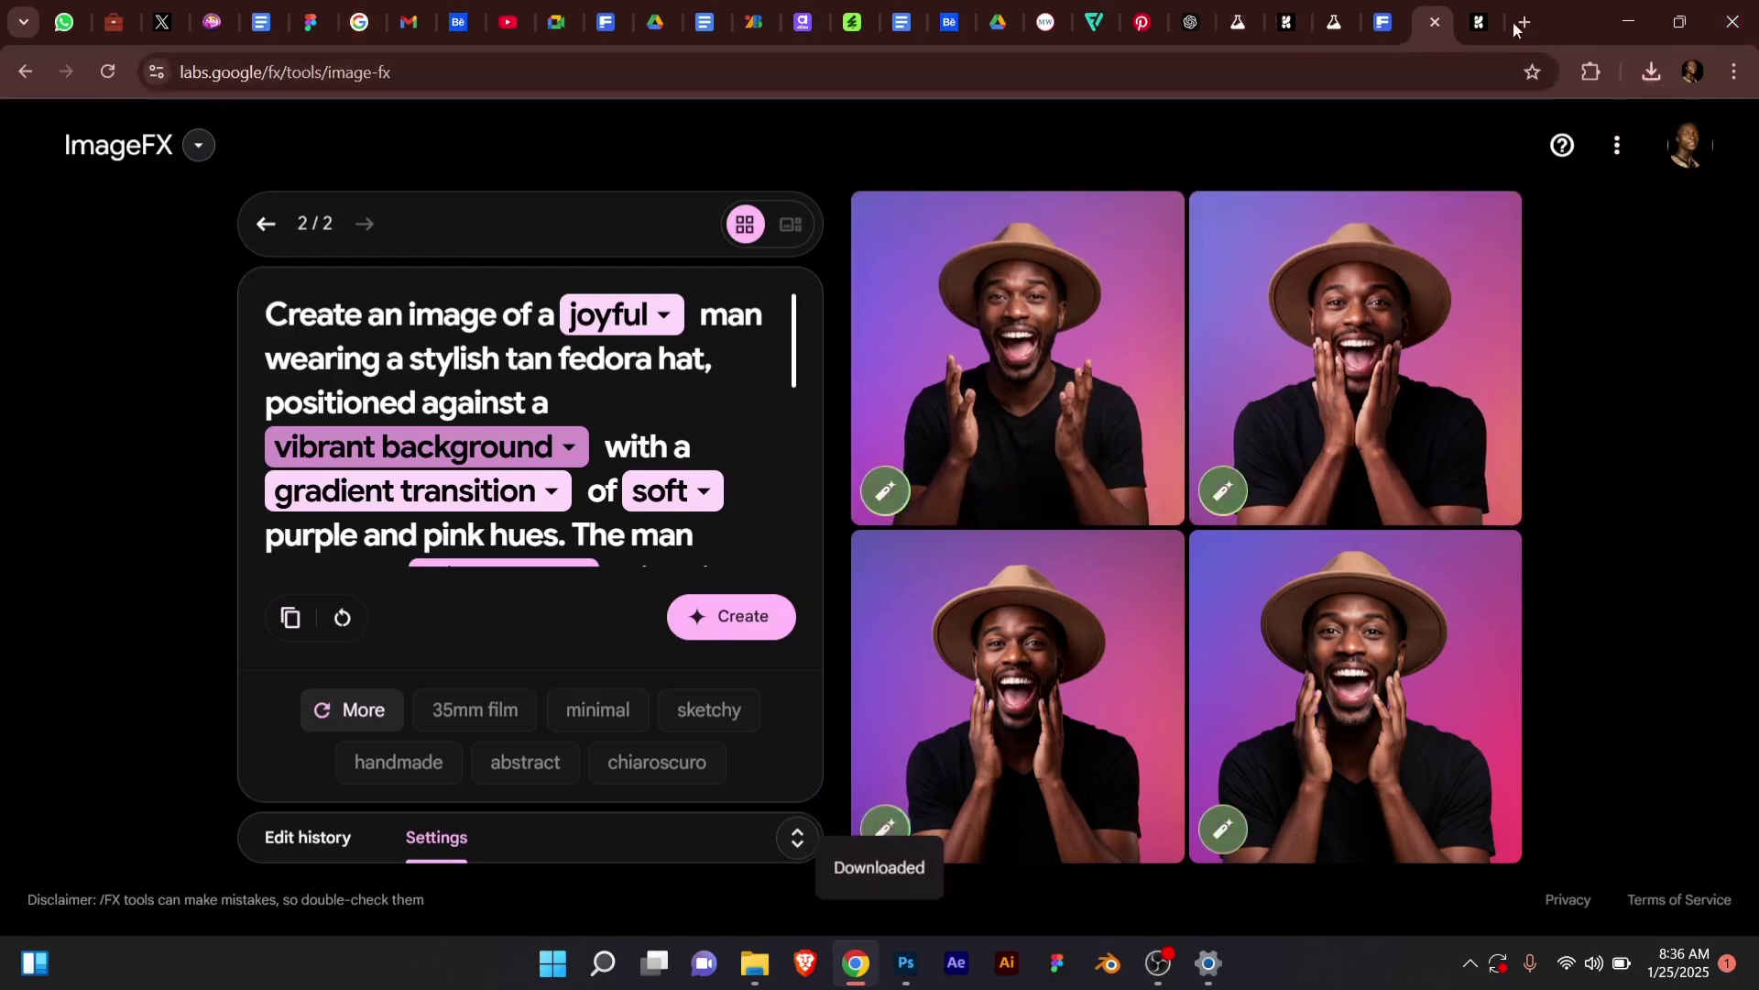
Compare the Krea and ImageFX results, then copy ChatGPT's revised prompt for an African man in a tan fedora.
{"action": "left_click", "coordinate": [1483, 21]}
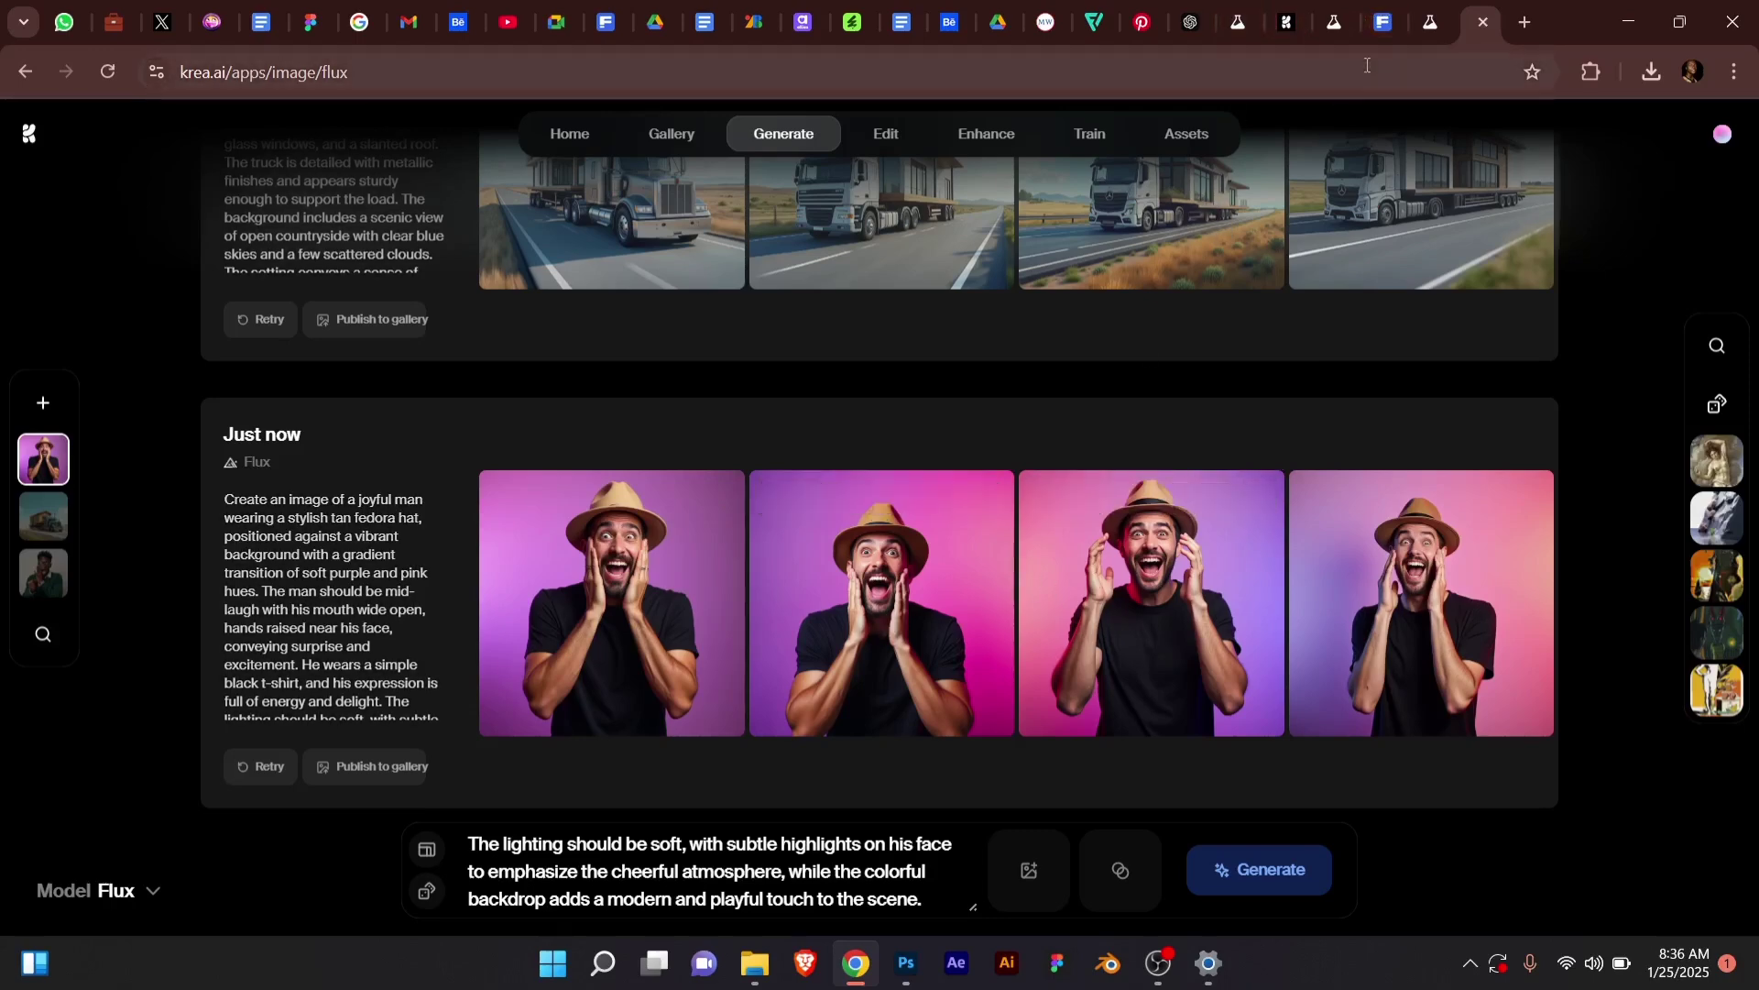
{"action": "left_click", "coordinate": [1427, 26]}
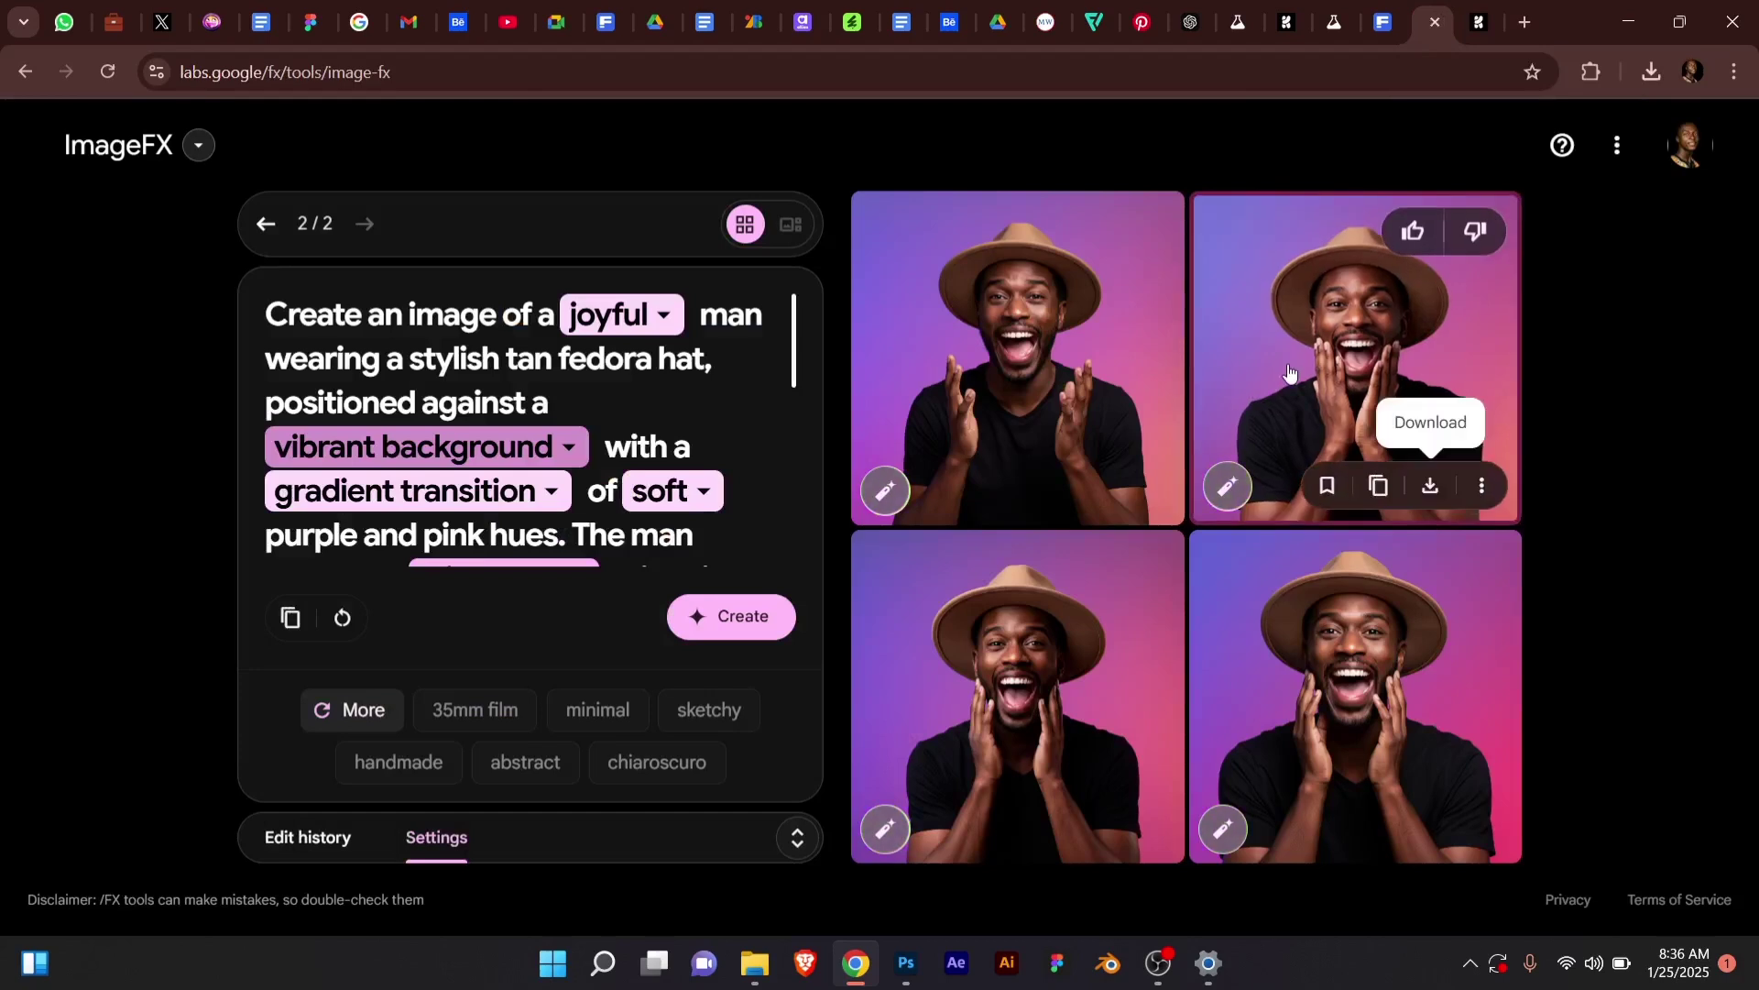
{"action": "left_click", "coordinate": [1191, 27]}
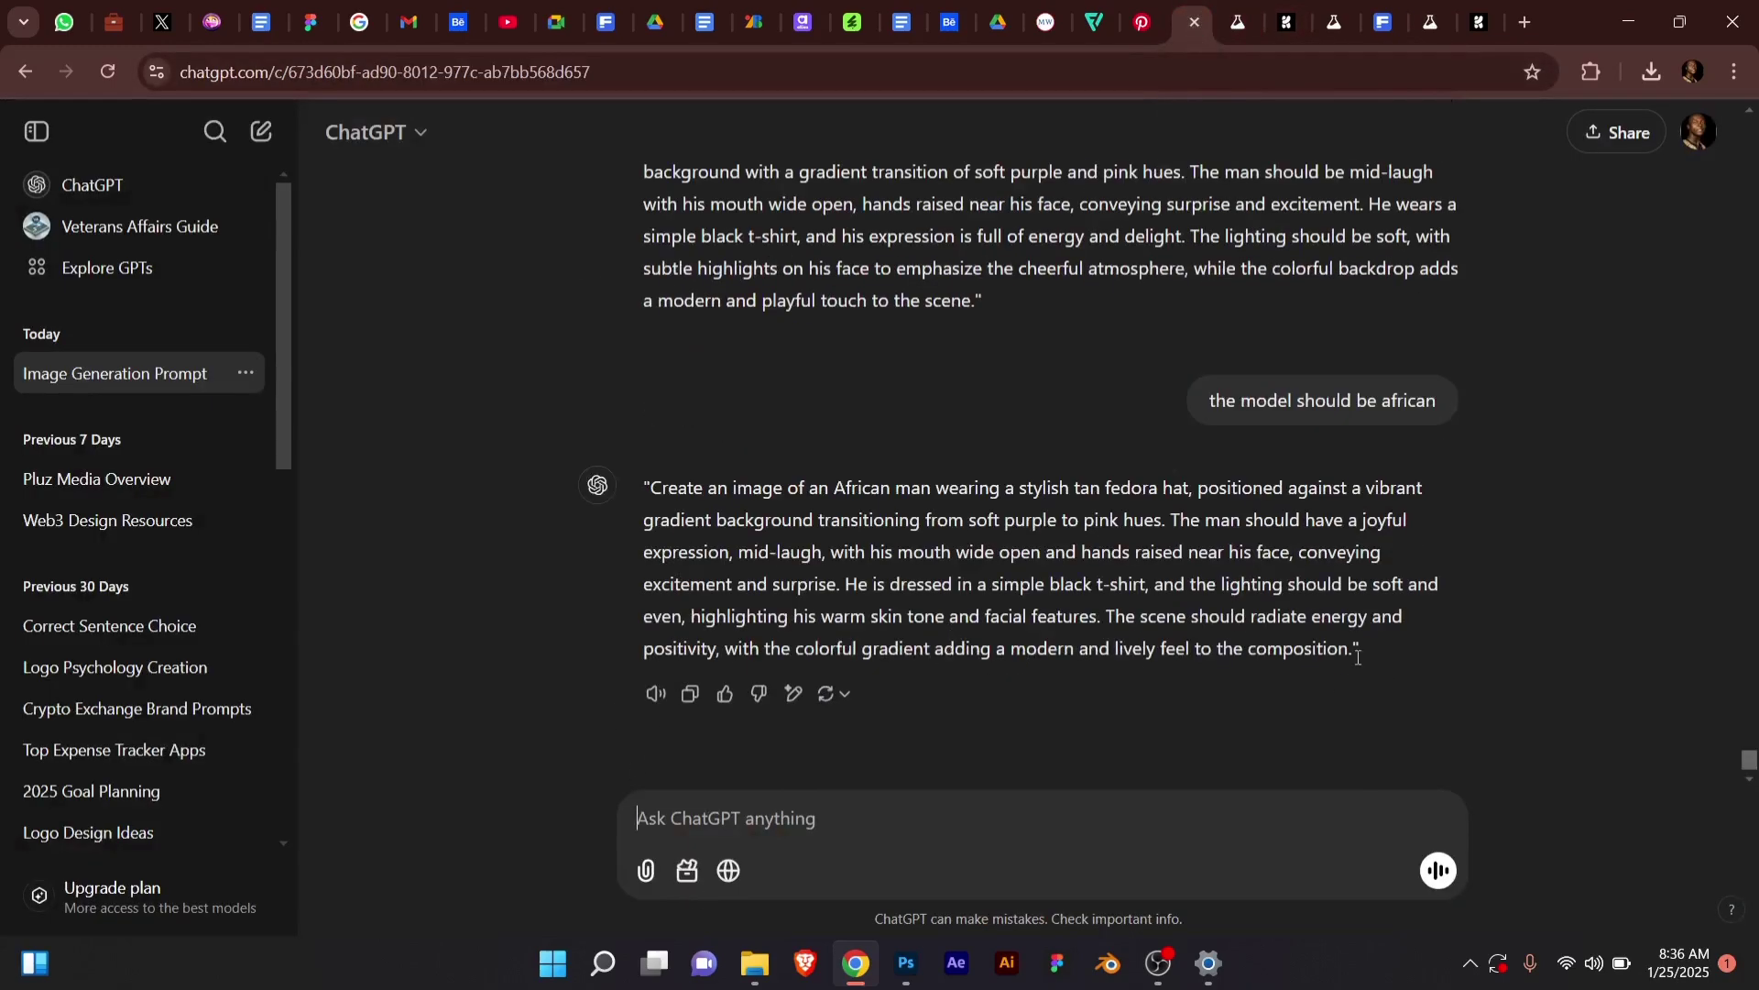
{"action": "left_click_drag", "start_coordinate": [1359, 656], "coordinate": [669, 490]}
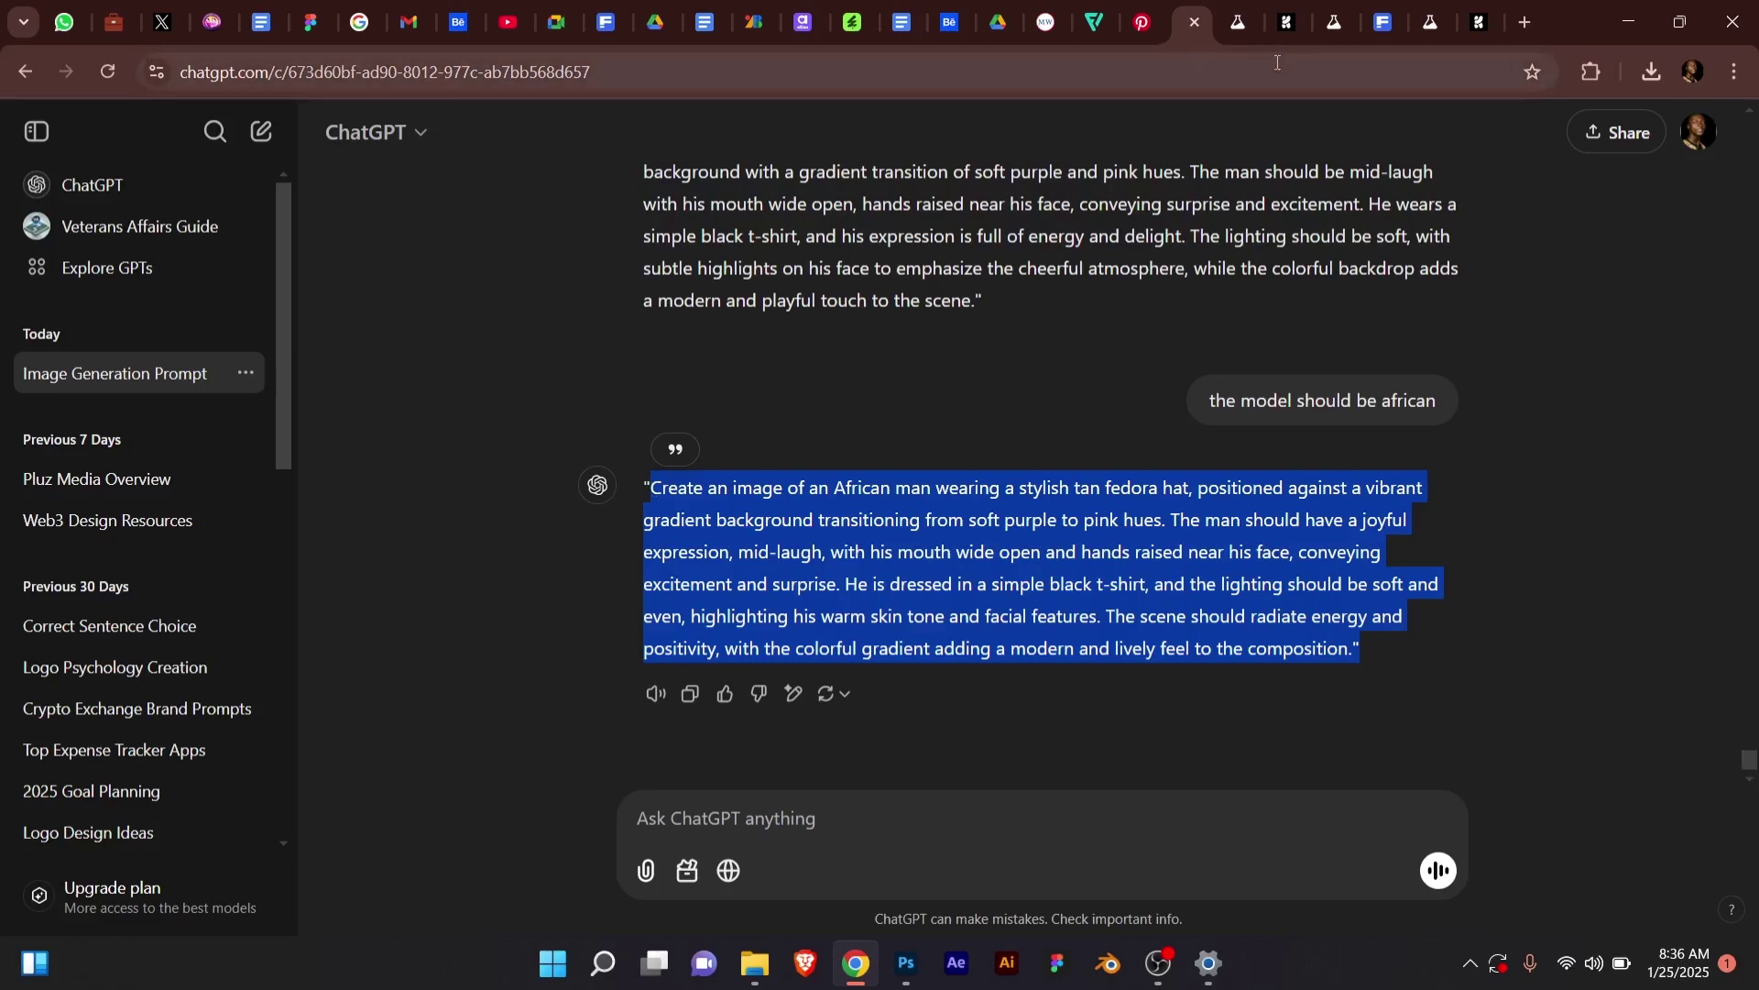
Switch to Krea, replace the joyful-man prompt with the copied African-man prompt and generate images with the Flux model.
{"action": "left_click", "coordinate": [1435, 22]}
{"action": "left_click", "coordinate": [1477, 20]}
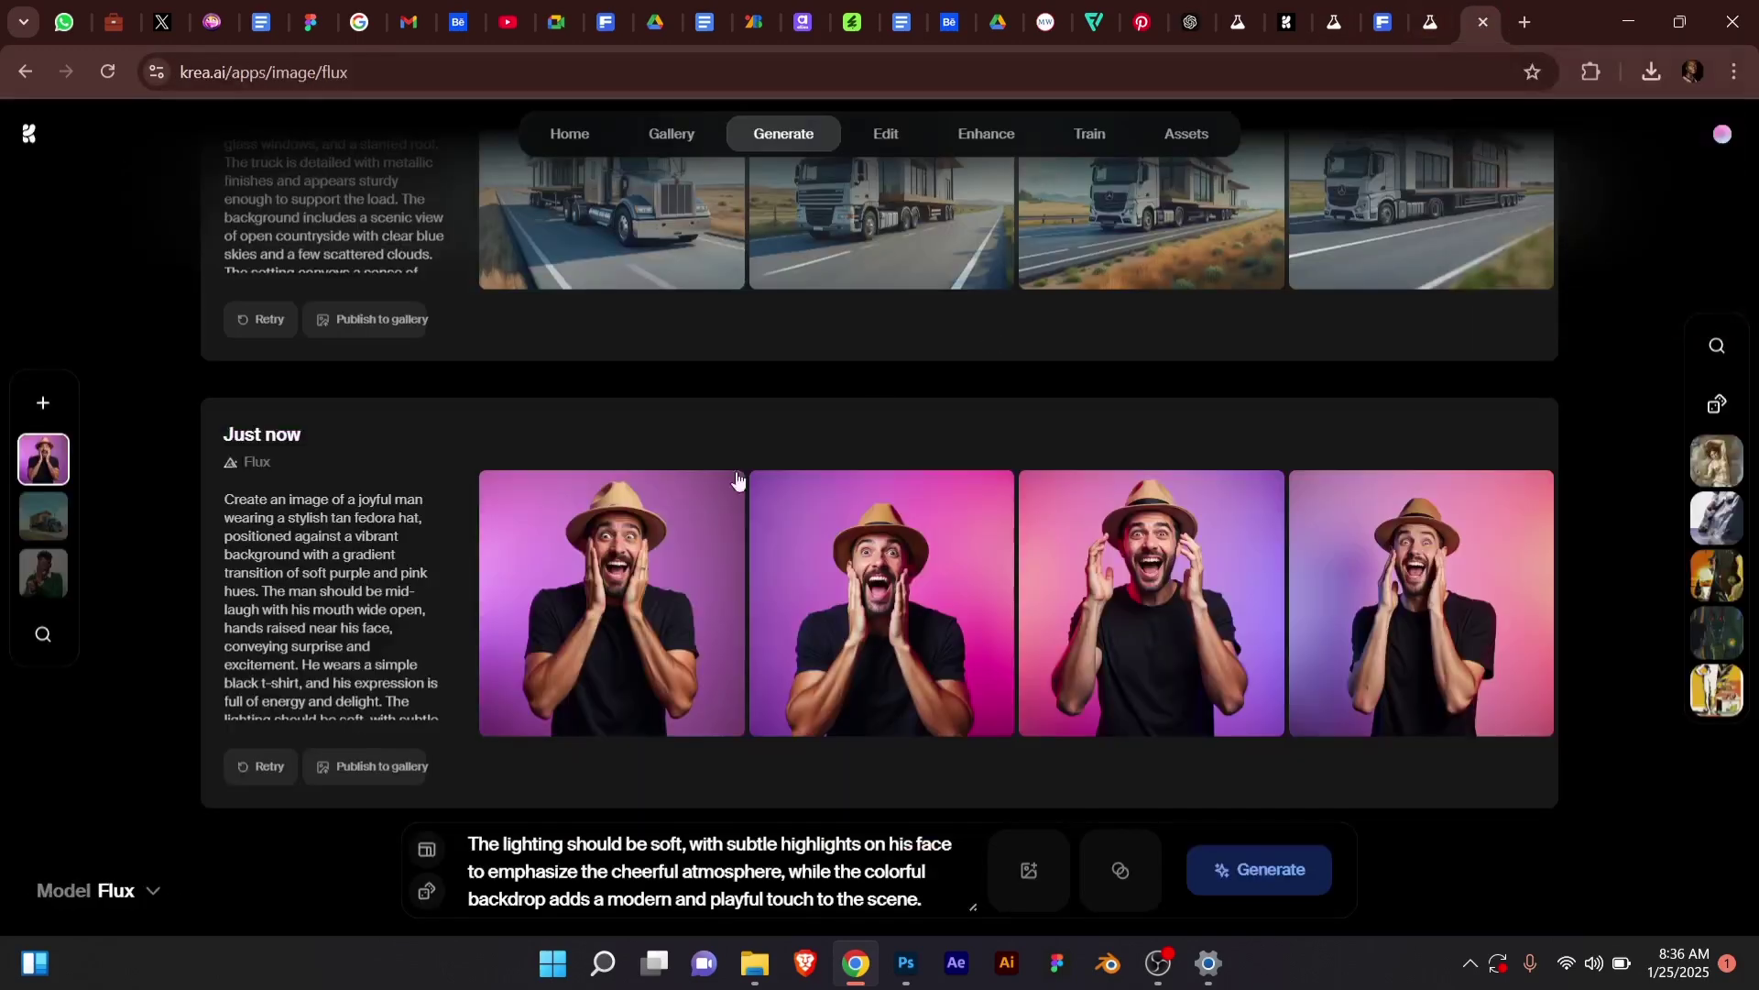
{"action": "double_click", "coordinate": [678, 898]}
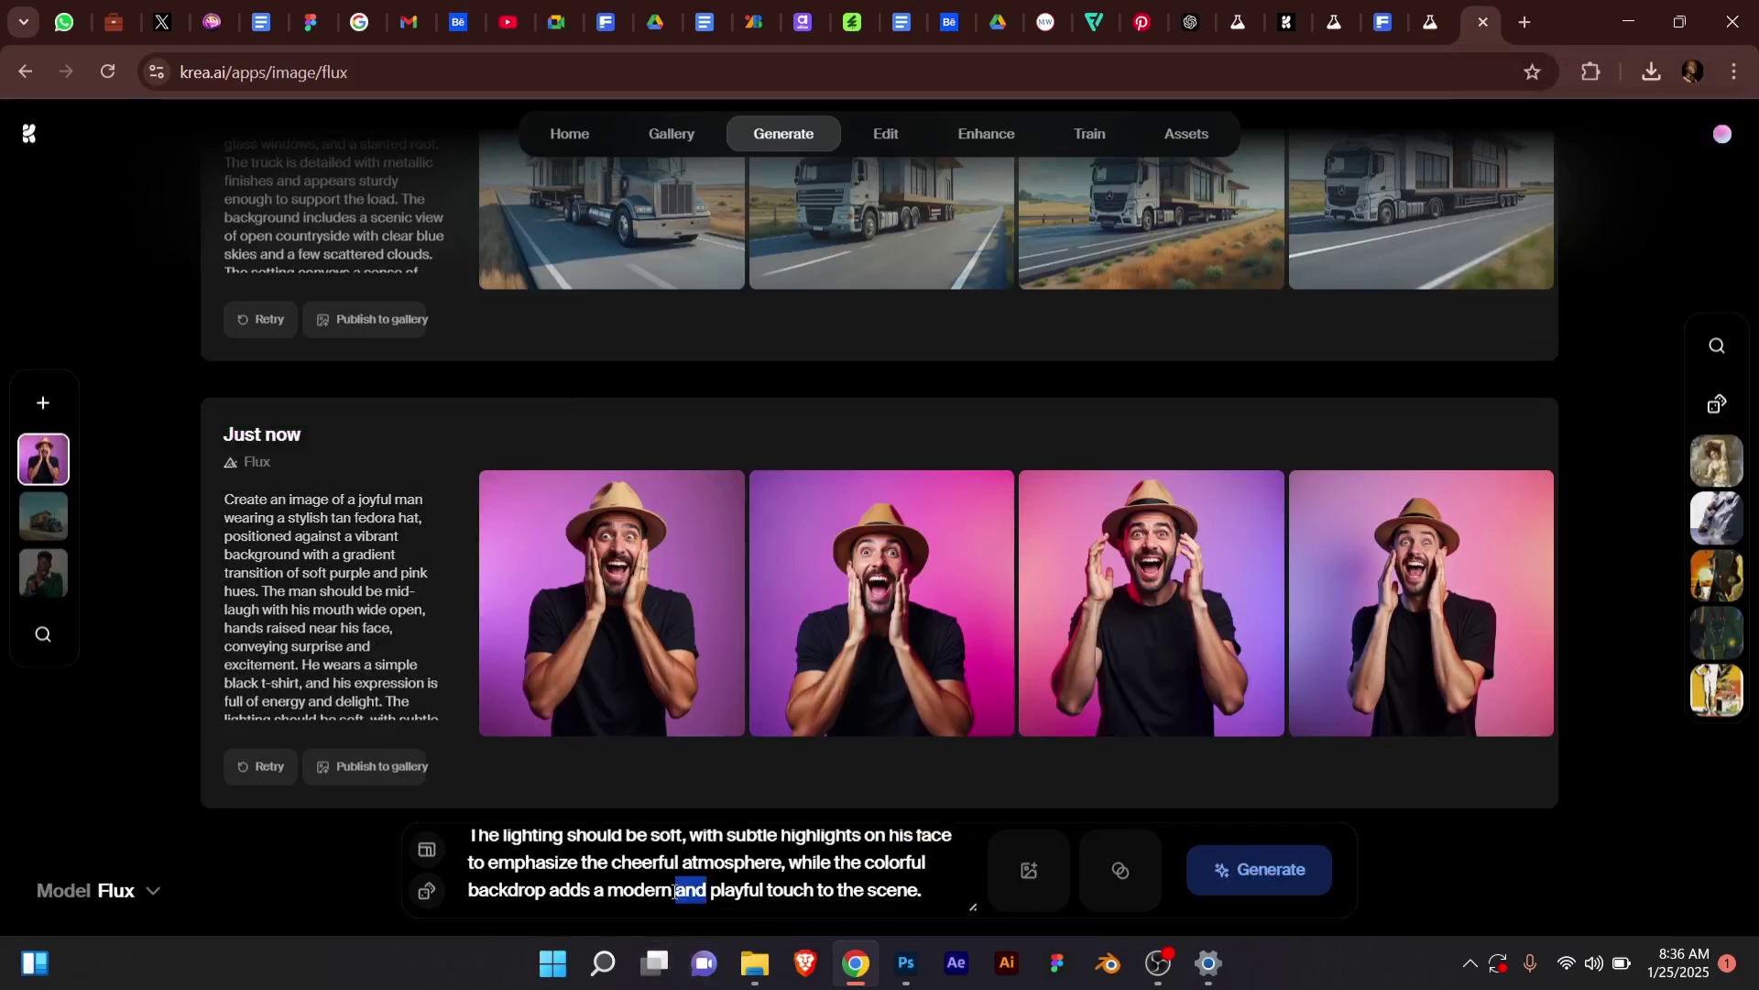
{"action": "triple_click", "coordinate": [675, 892]}
{"action": "key", "text": "ctrl+v"}
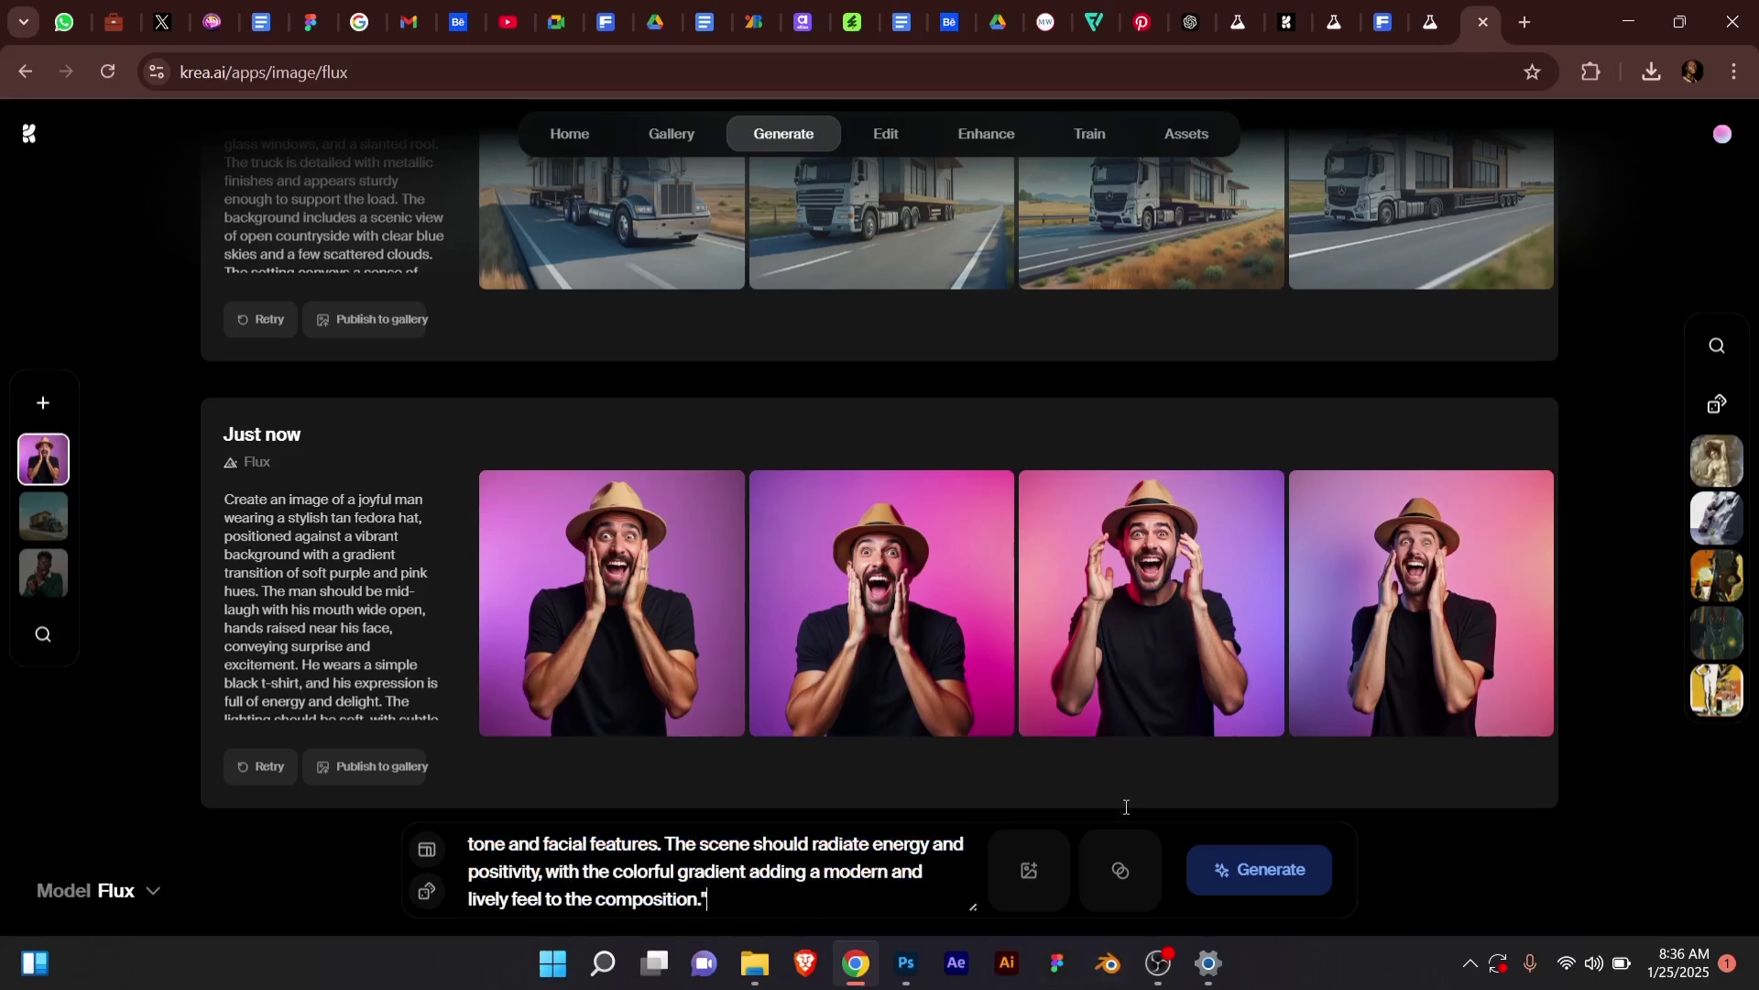
{"action": "left_click", "coordinate": [1246, 868]}
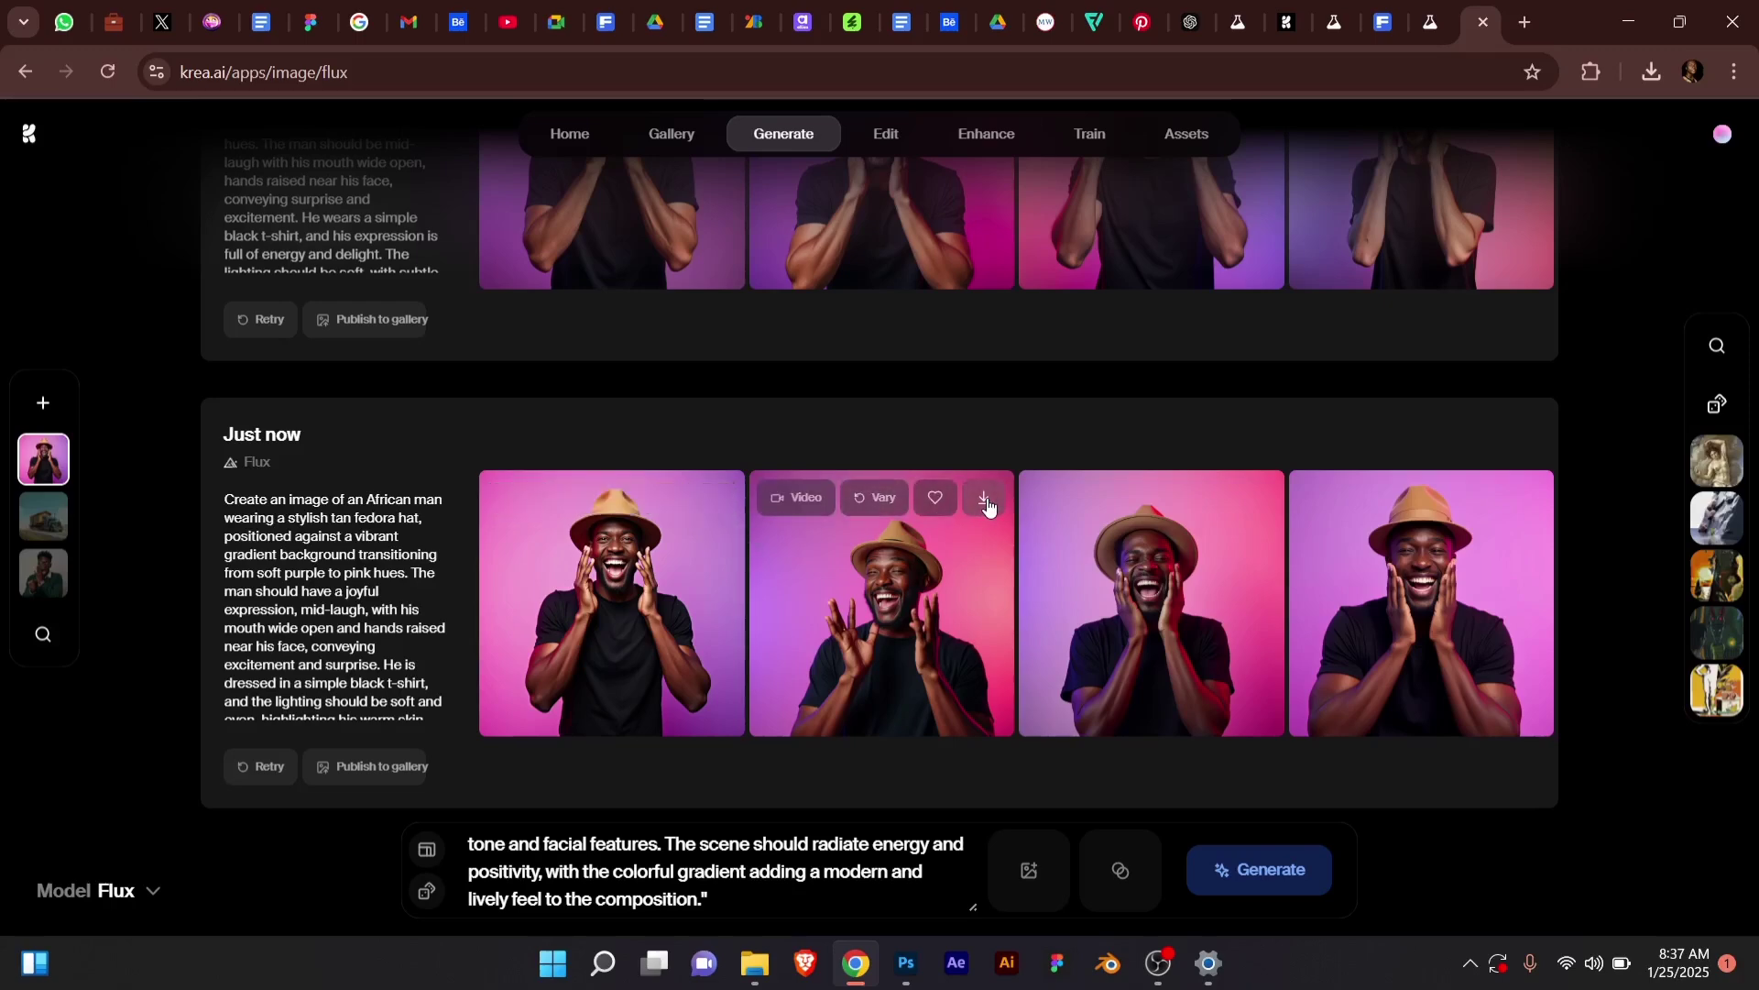
Download the second and third African-man images from Krea and return to the ImageFX results.
{"action": "left_click", "coordinate": [986, 502]}
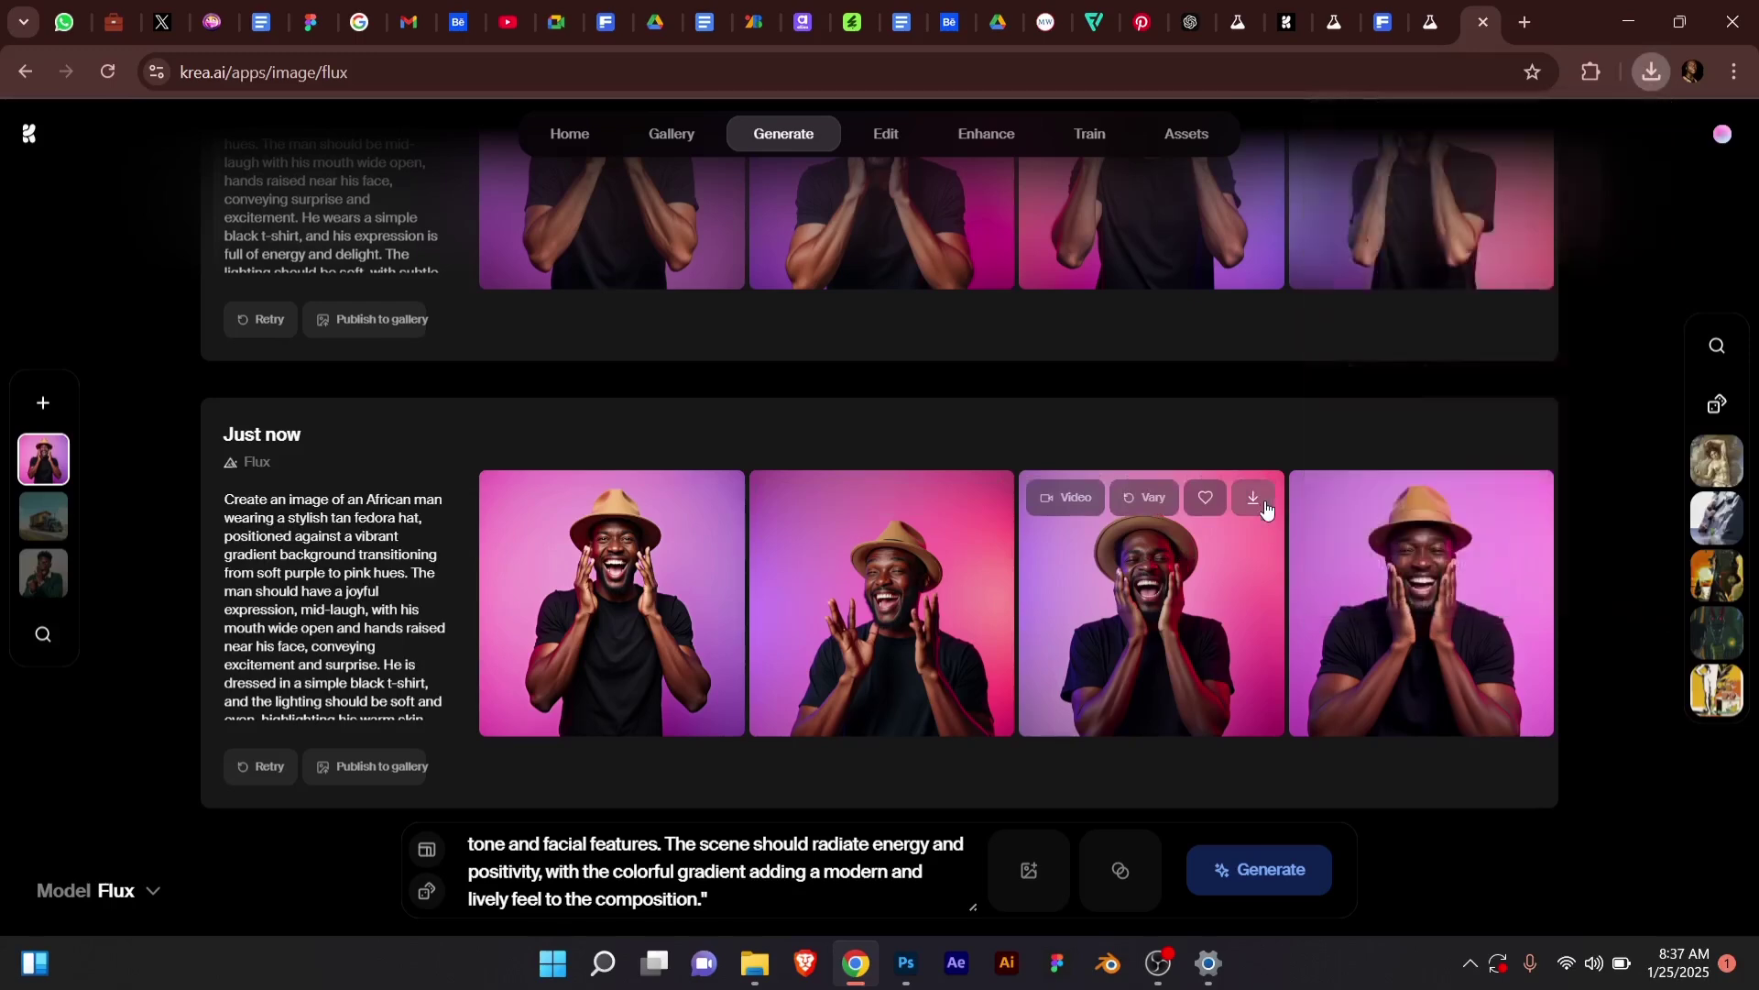
{"action": "left_click", "coordinate": [1263, 504]}
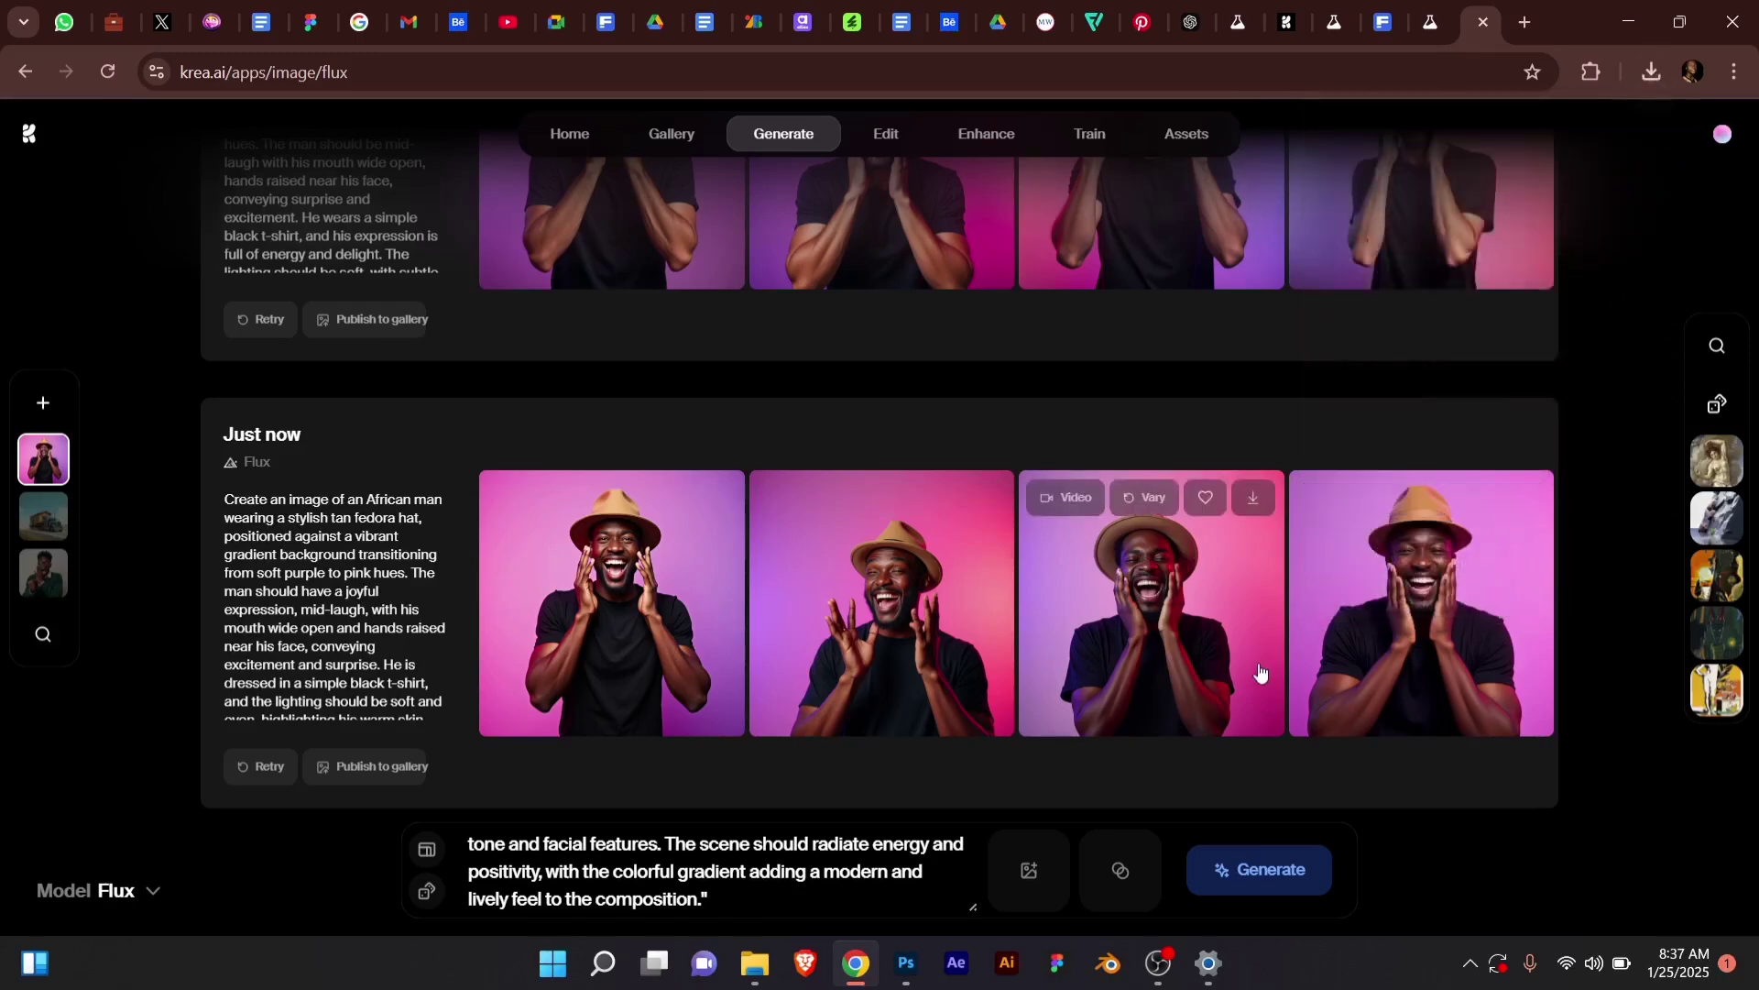
{"action": "left_click", "coordinate": [1430, 22]}
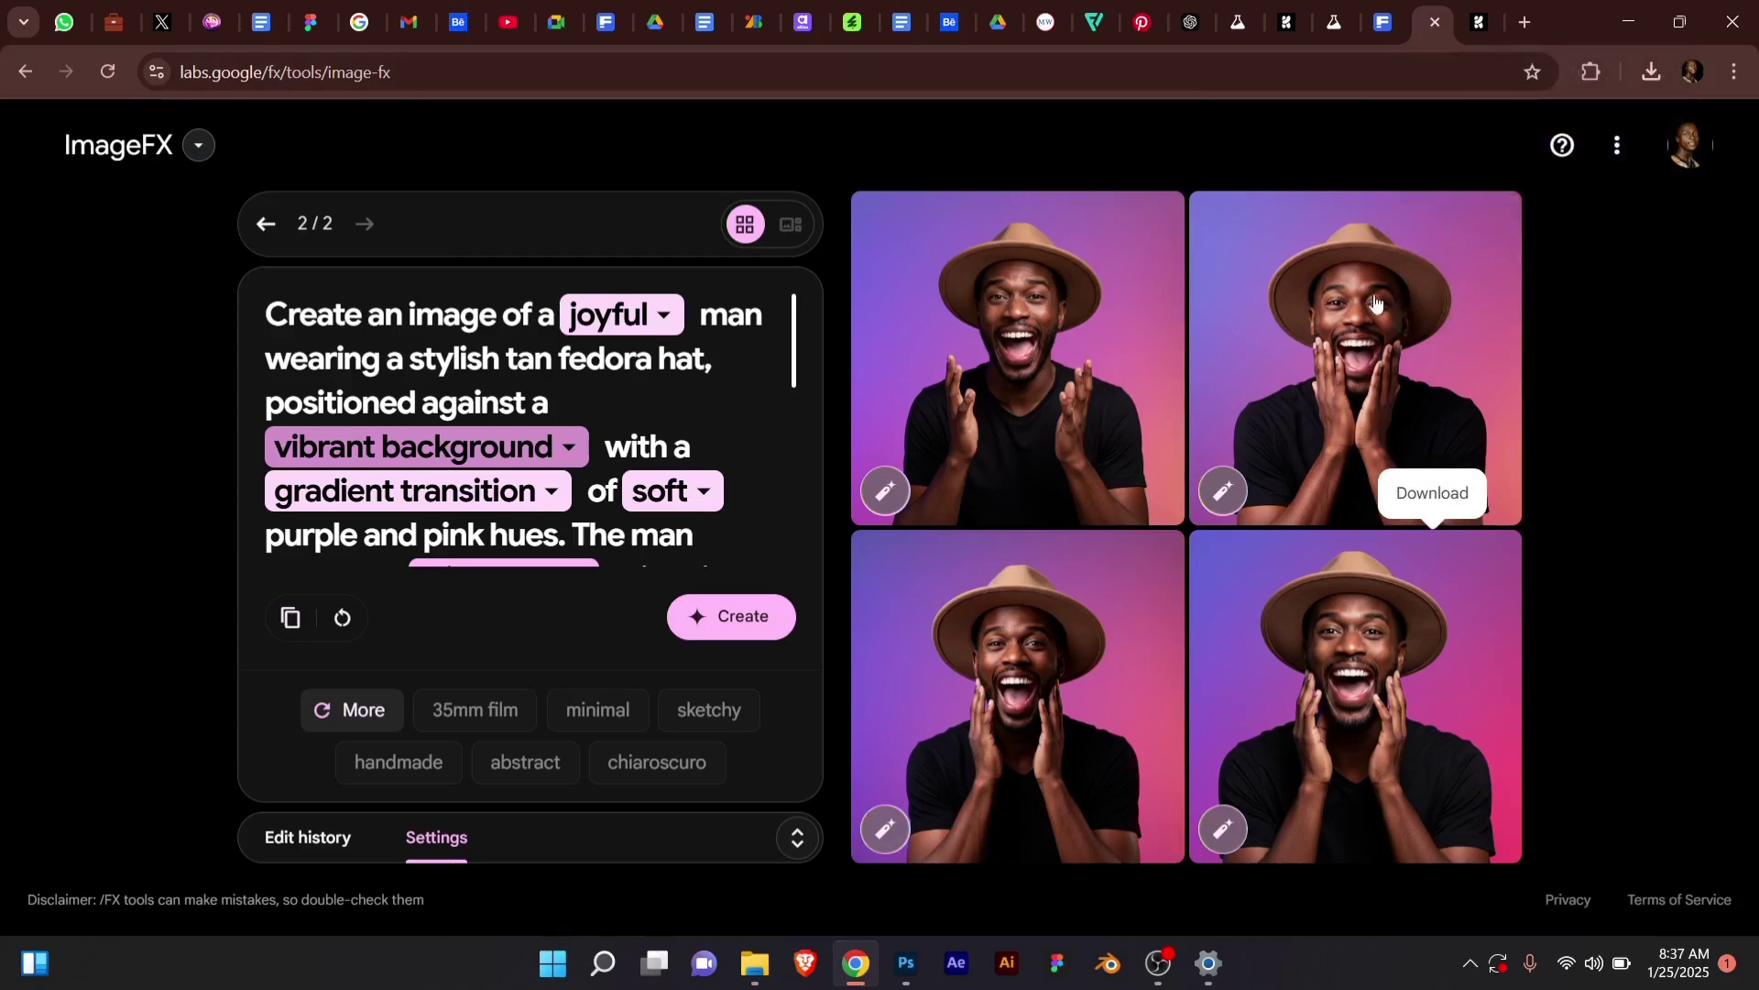
{"action": "mouse_move", "coordinate": [1446, 354]}
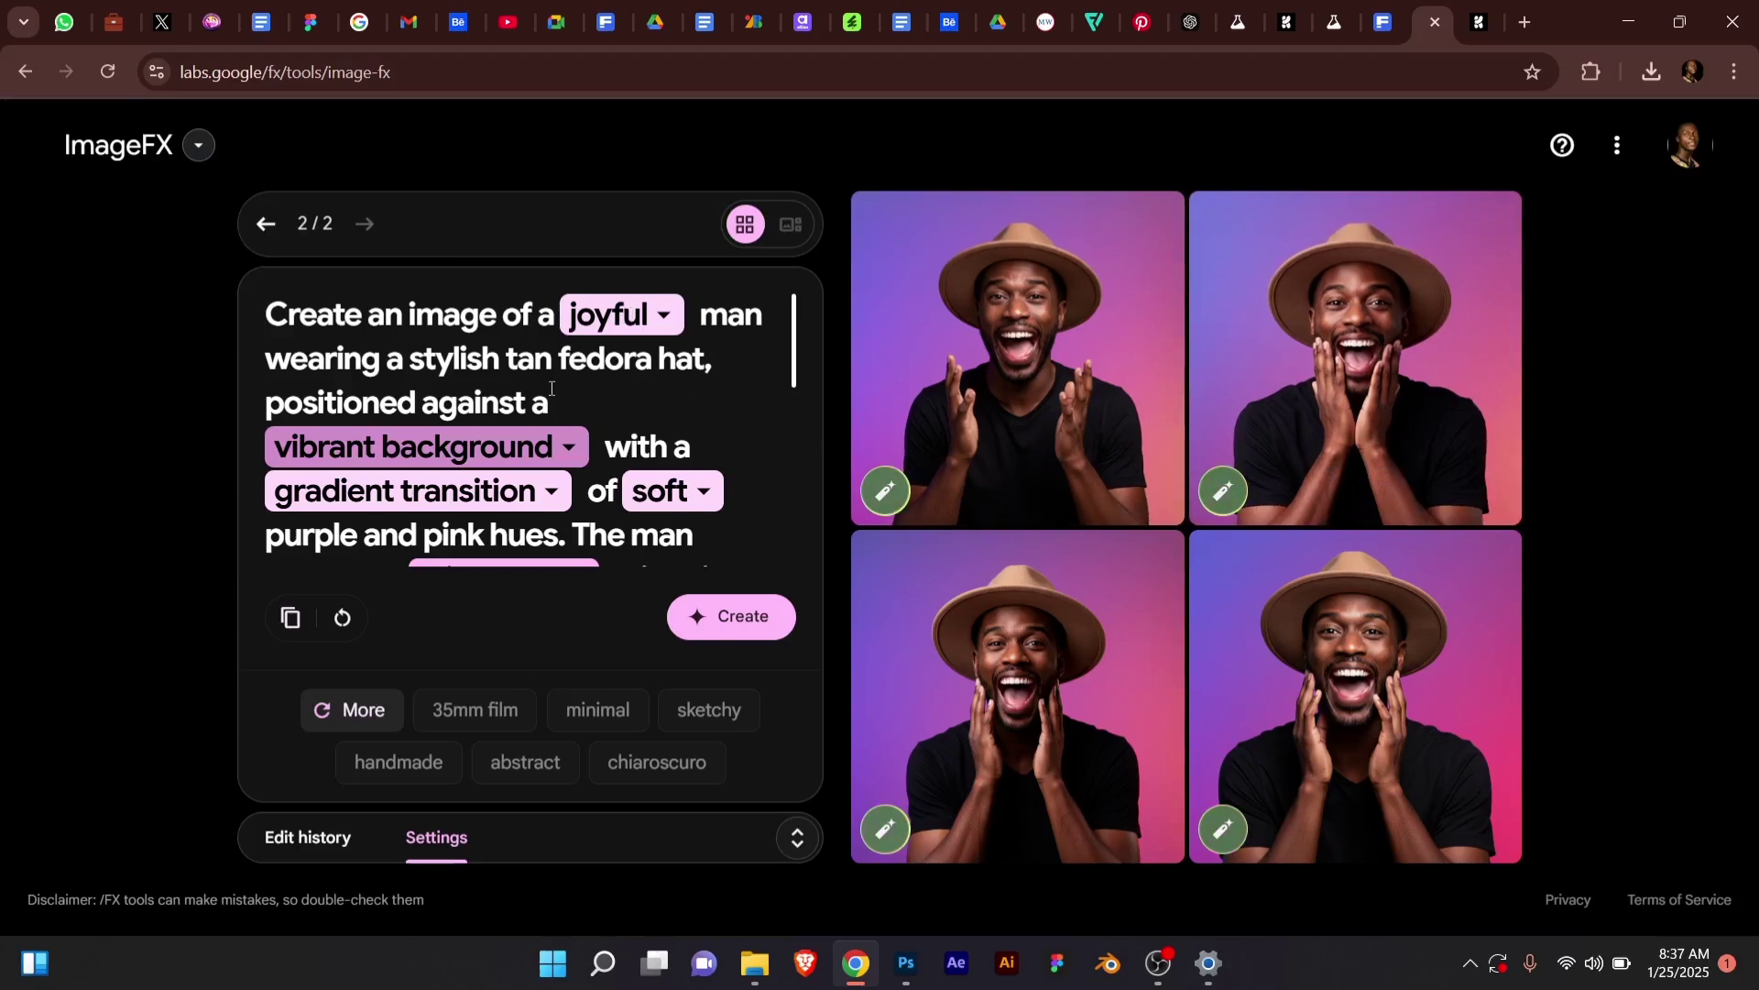
{"action": "triple_click", "coordinate": [525, 360]}
{"action": "left_click", "coordinate": [525, 360]}
Open My library and look through the previously generated ImageFX images, from January 25, 2025 back to the early January sets.
{"action": "left_click", "coordinate": [192, 145]}
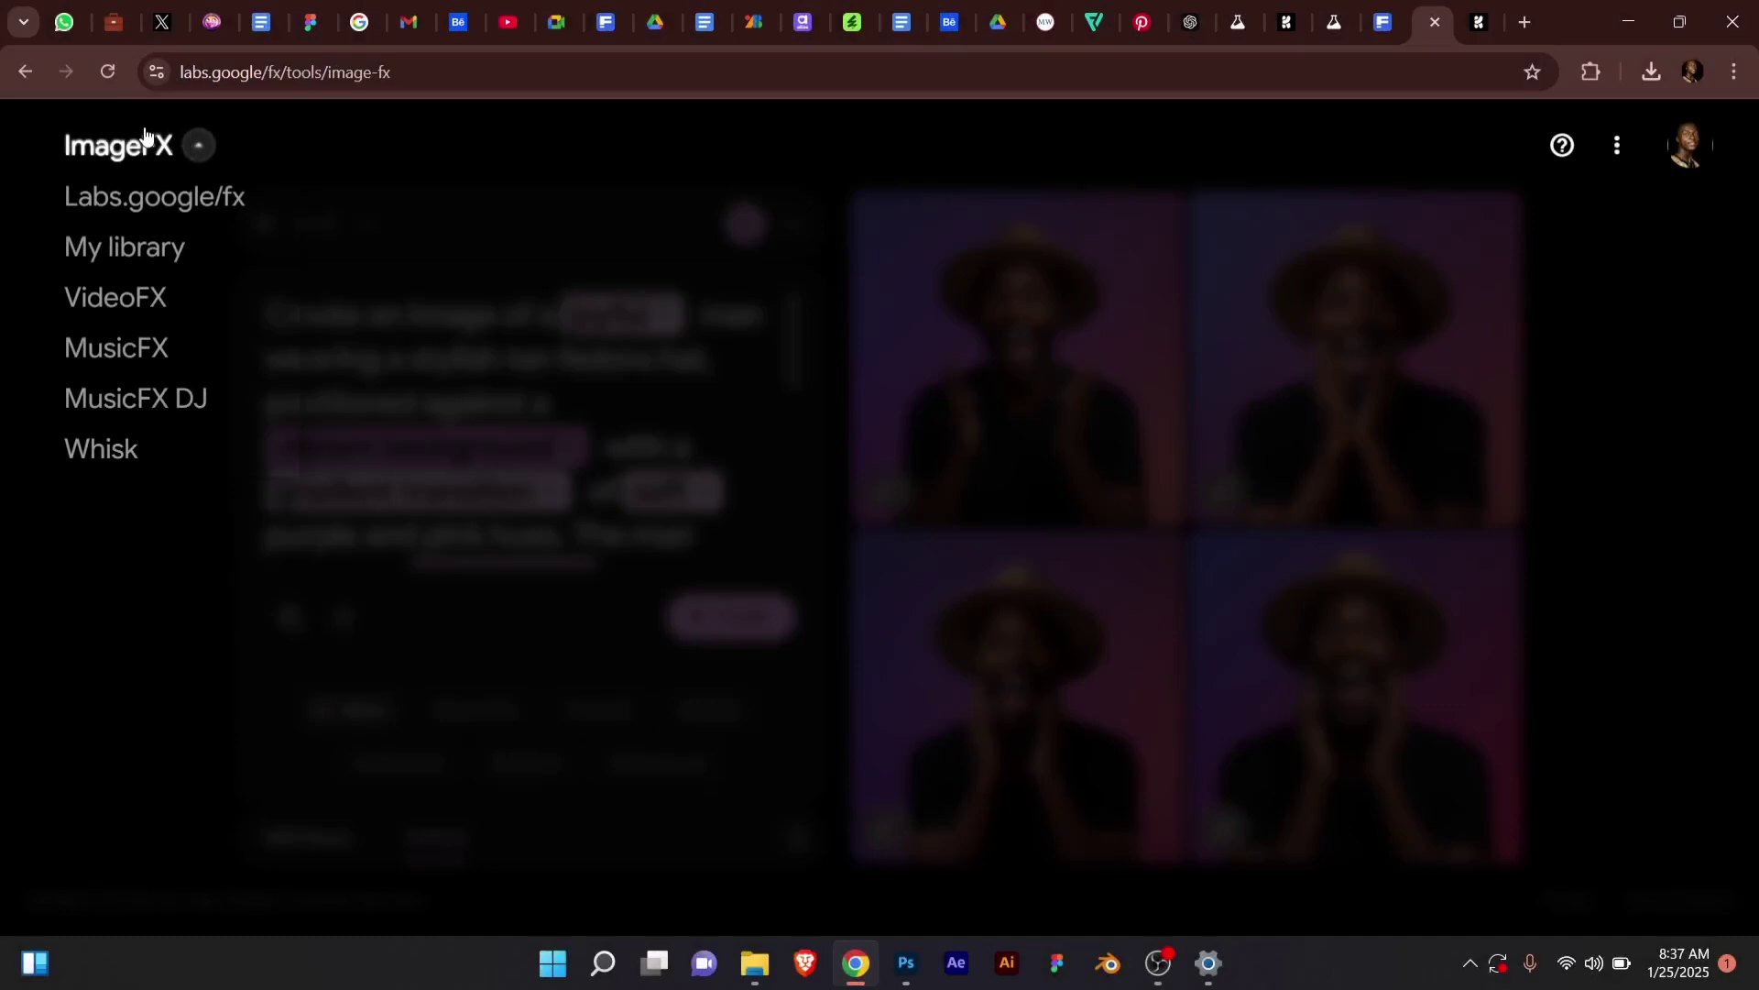
{"action": "left_click", "coordinate": [135, 244]}
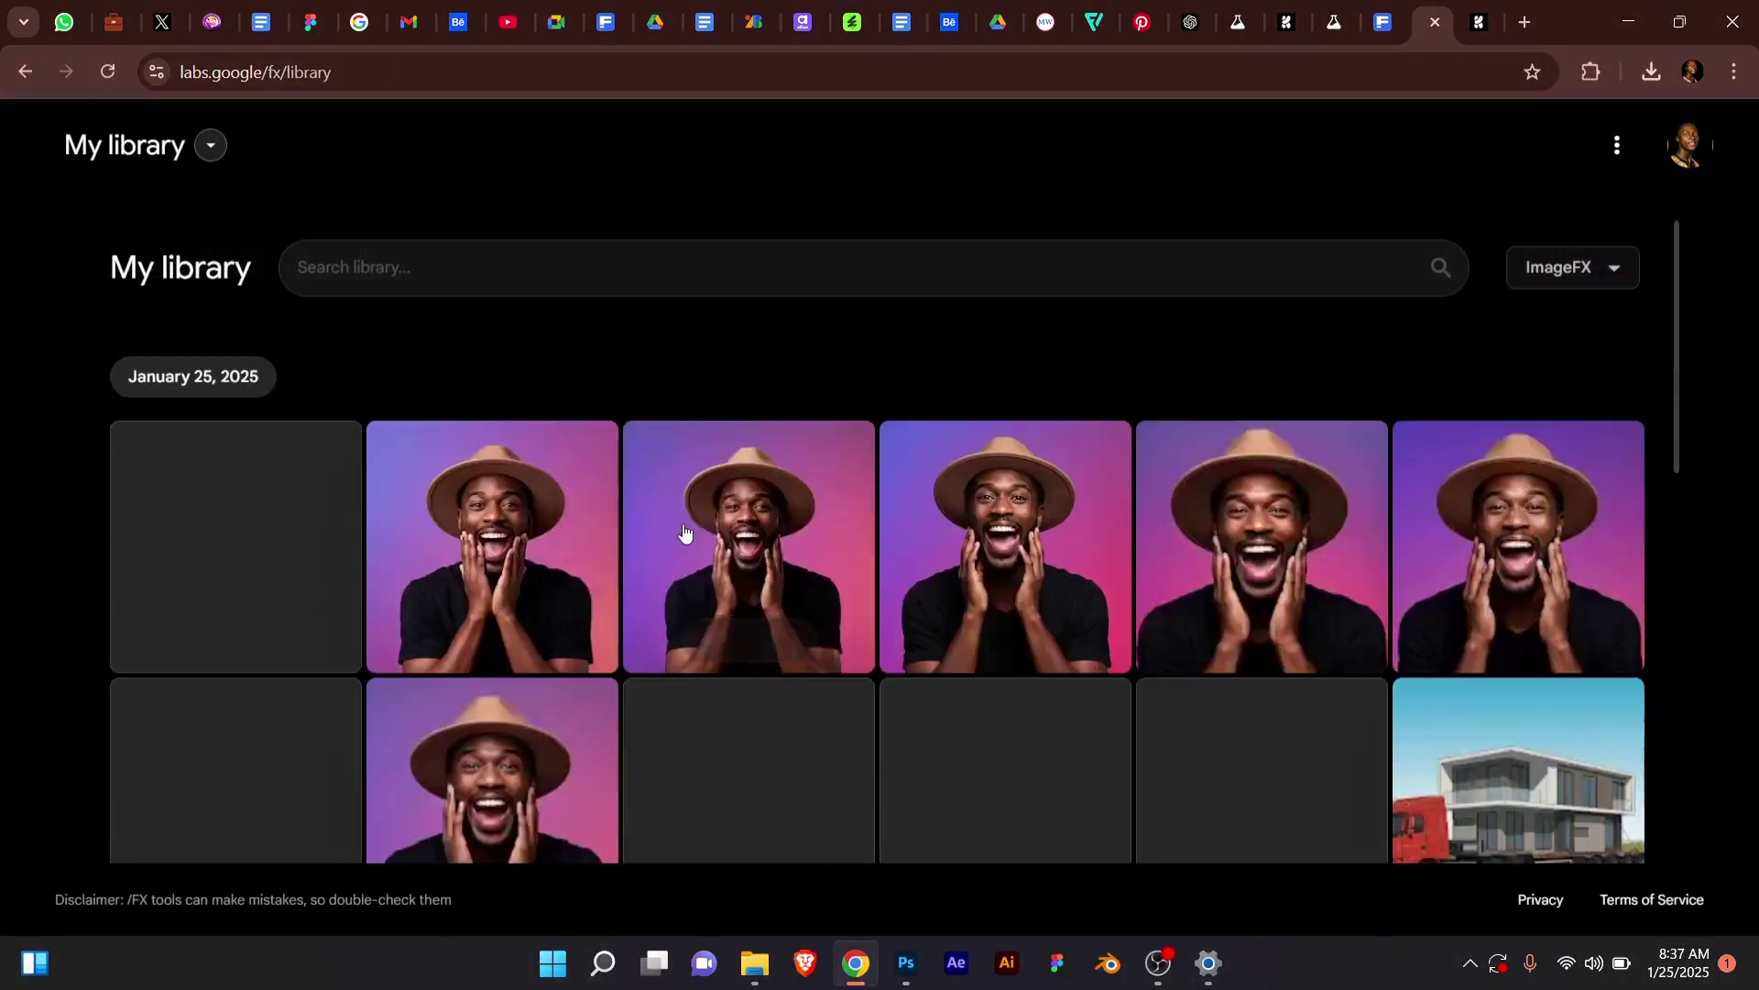
{"action": "scroll", "coordinate": [684, 530], "scroll_direction": "down", "scroll_amount": 15}
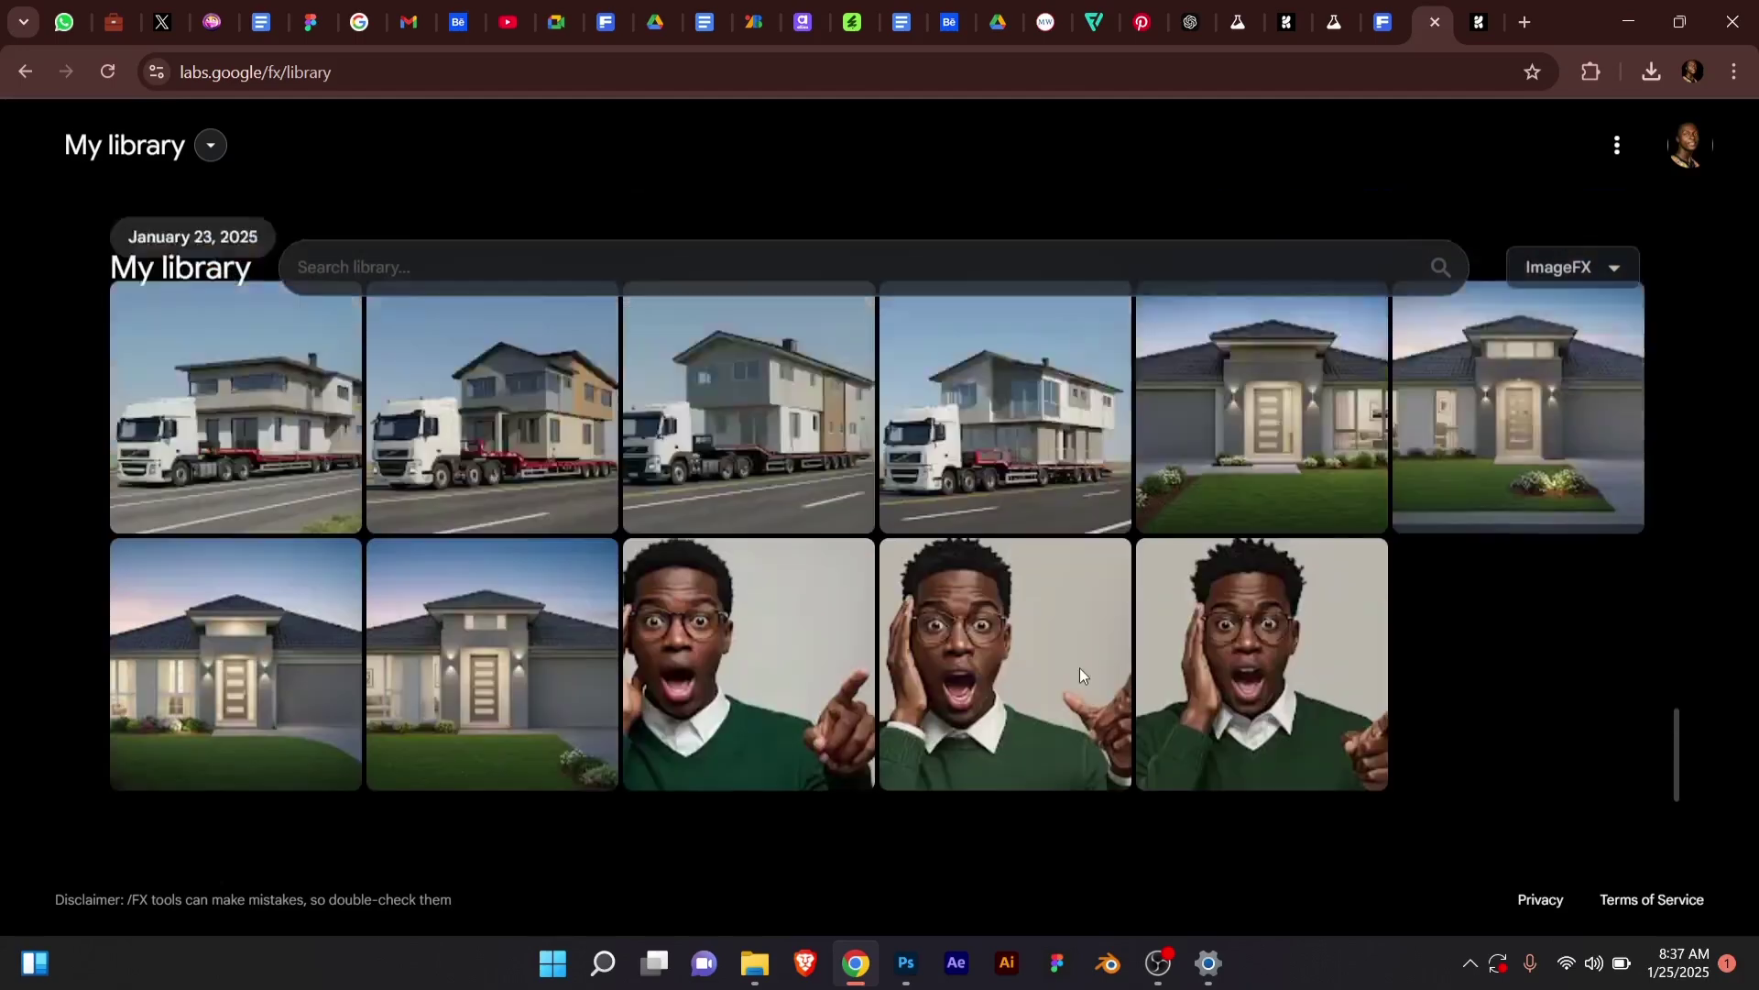
{"action": "scroll", "coordinate": [1074, 675], "scroll_direction": "down", "scroll_amount": 5}
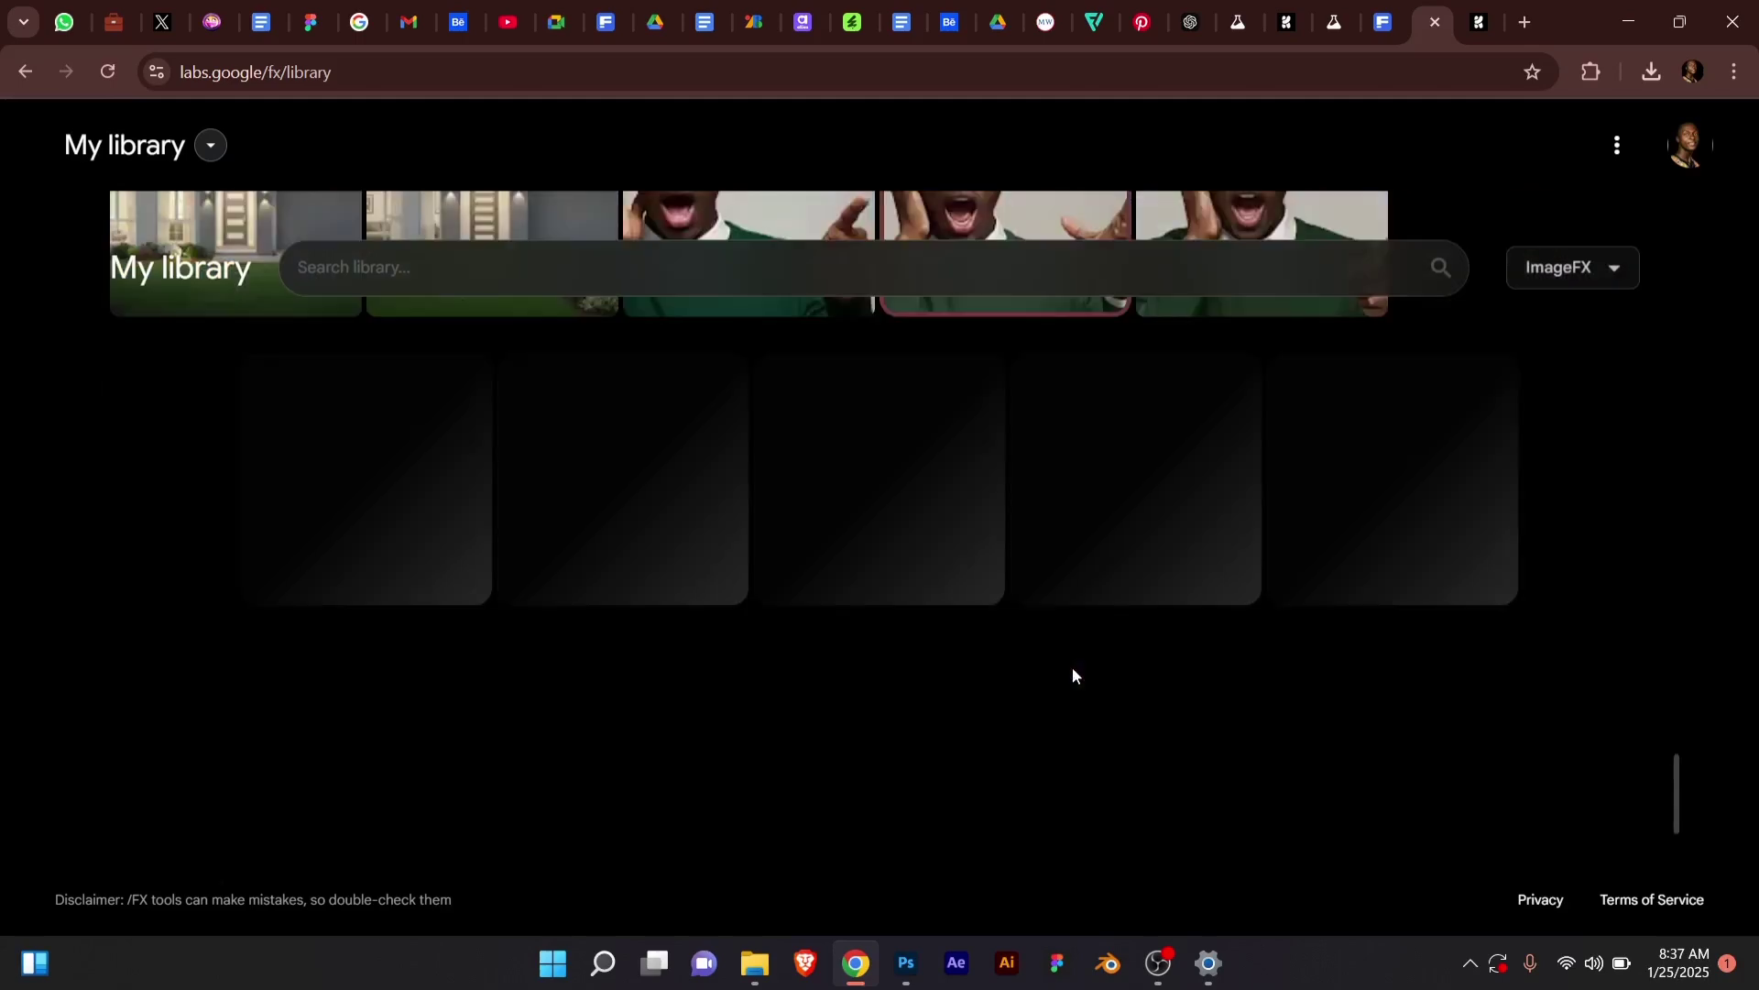
{"action": "scroll", "coordinate": [1074, 676], "scroll_direction": "down", "scroll_amount": 5}
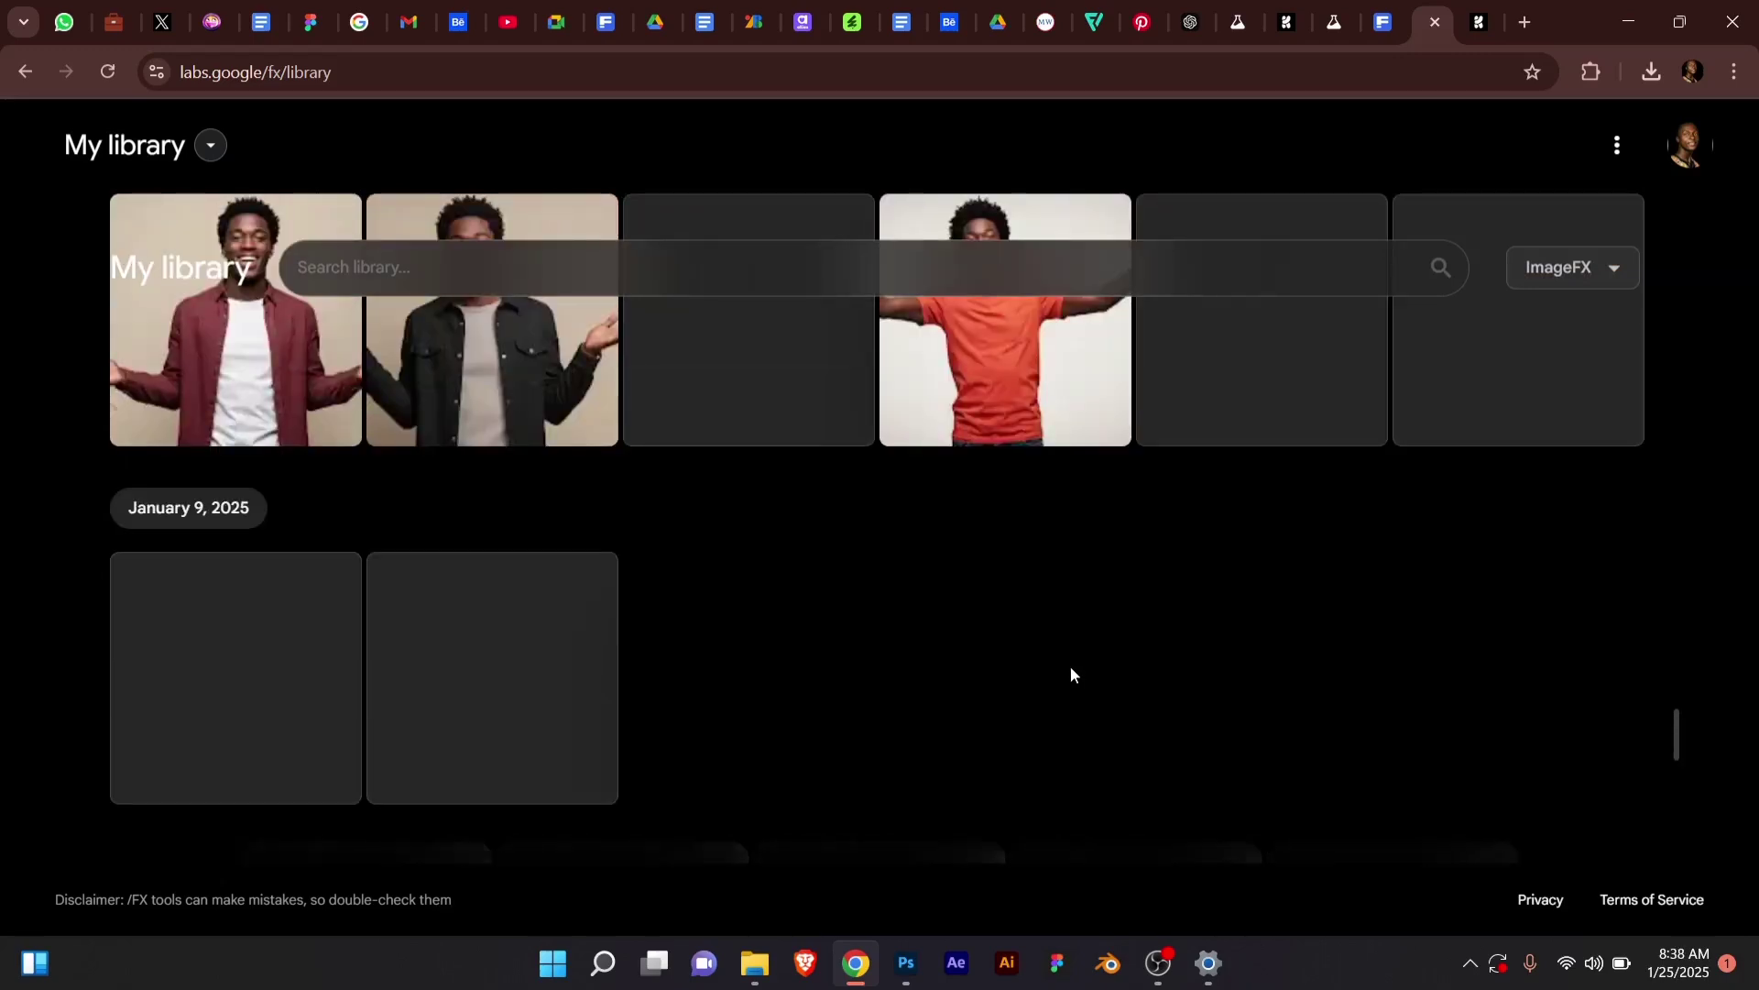
{"action": "scroll", "coordinate": [1072, 675], "scroll_direction": "down", "scroll_amount": 5}
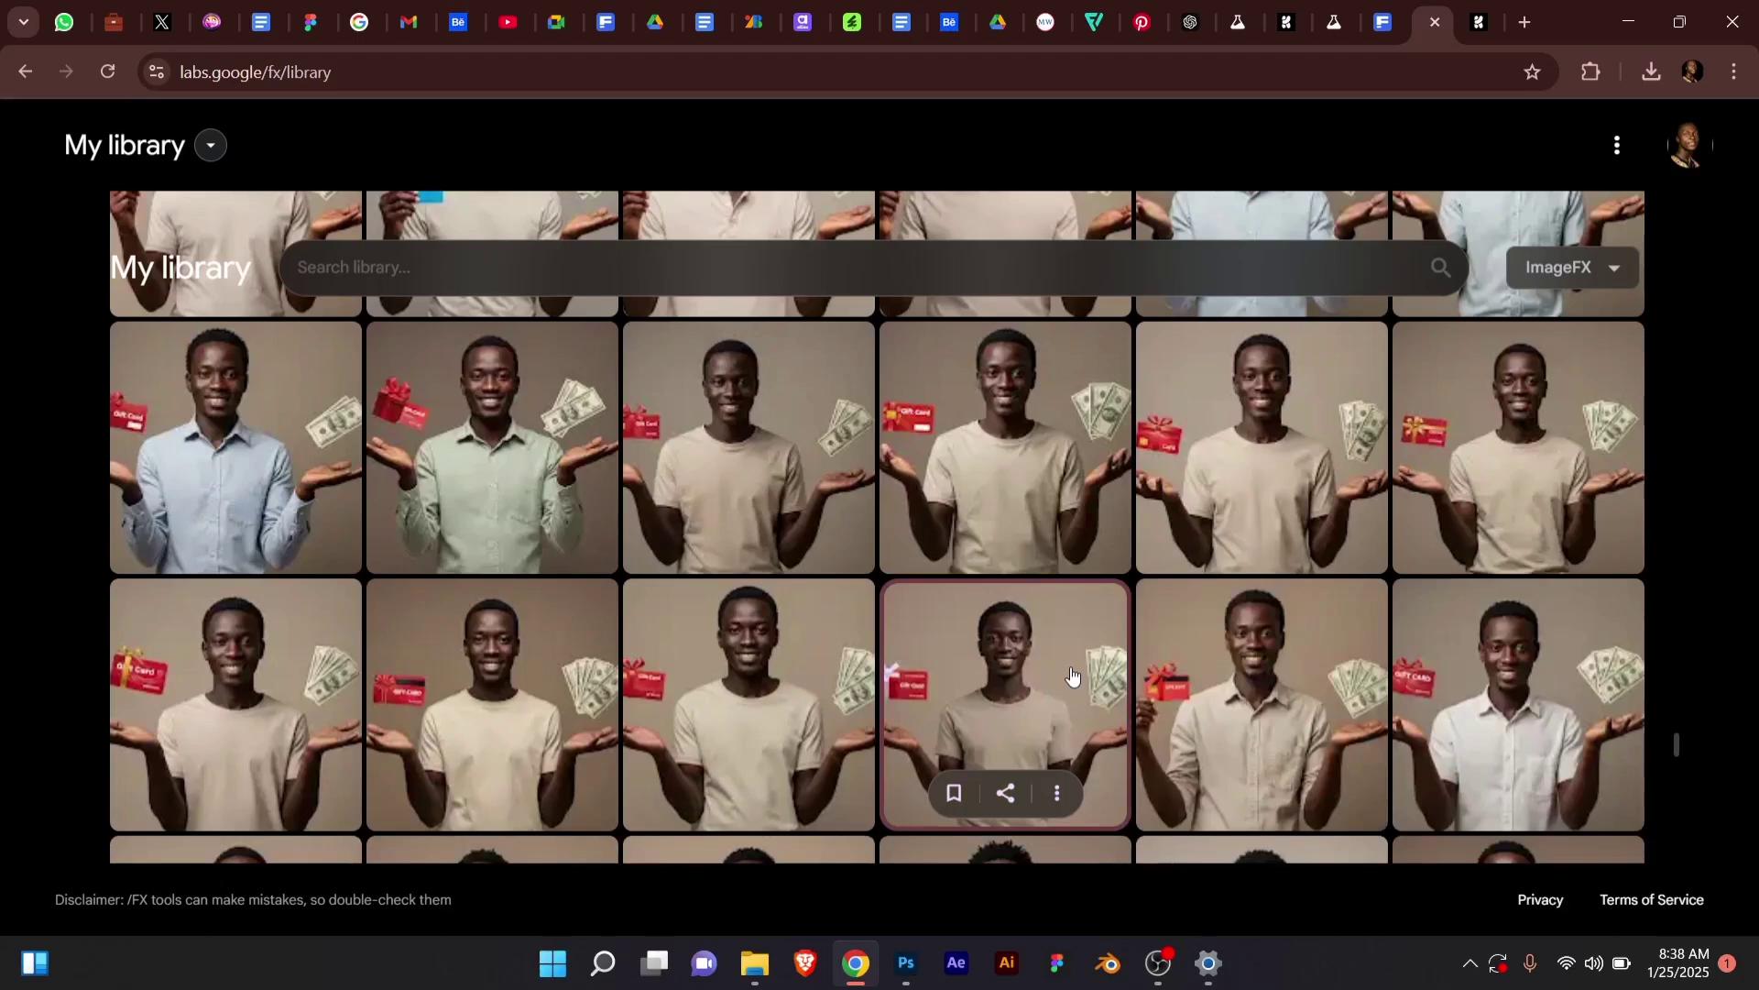
{"action": "scroll", "coordinate": [1072, 675], "scroll_direction": "down", "scroll_amount": 5}
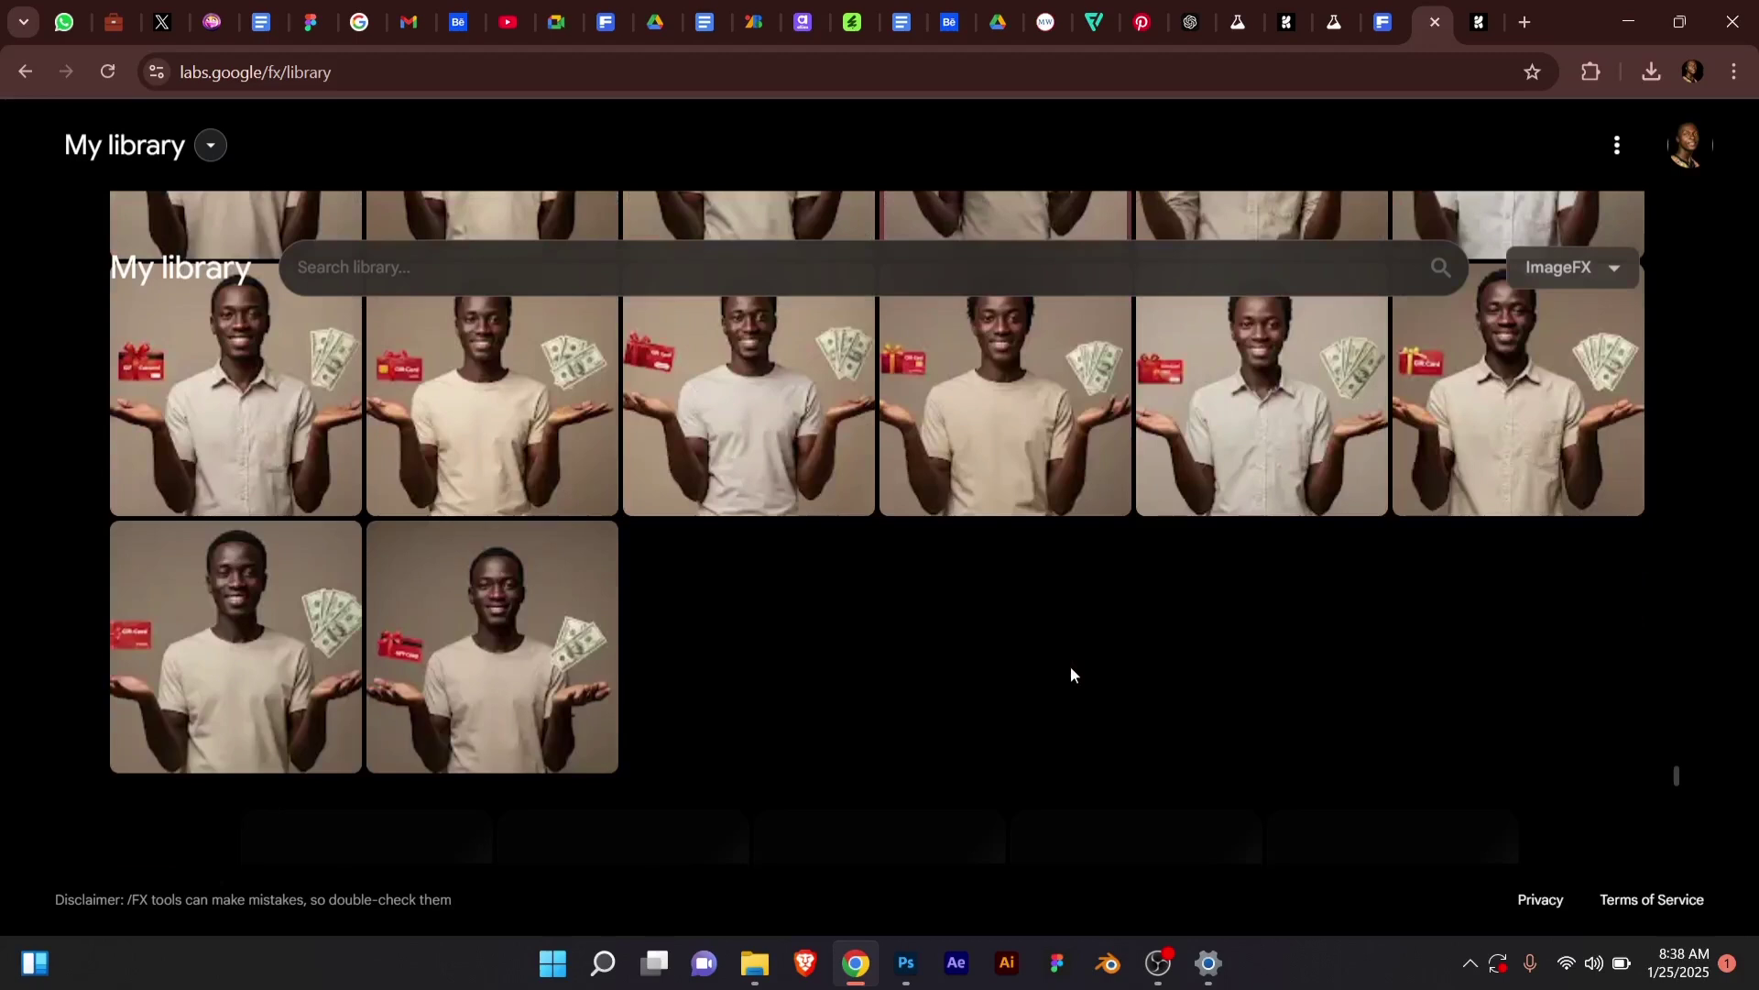
{"action": "scroll", "coordinate": [1072, 675], "scroll_direction": "down", "scroll_amount": 3}
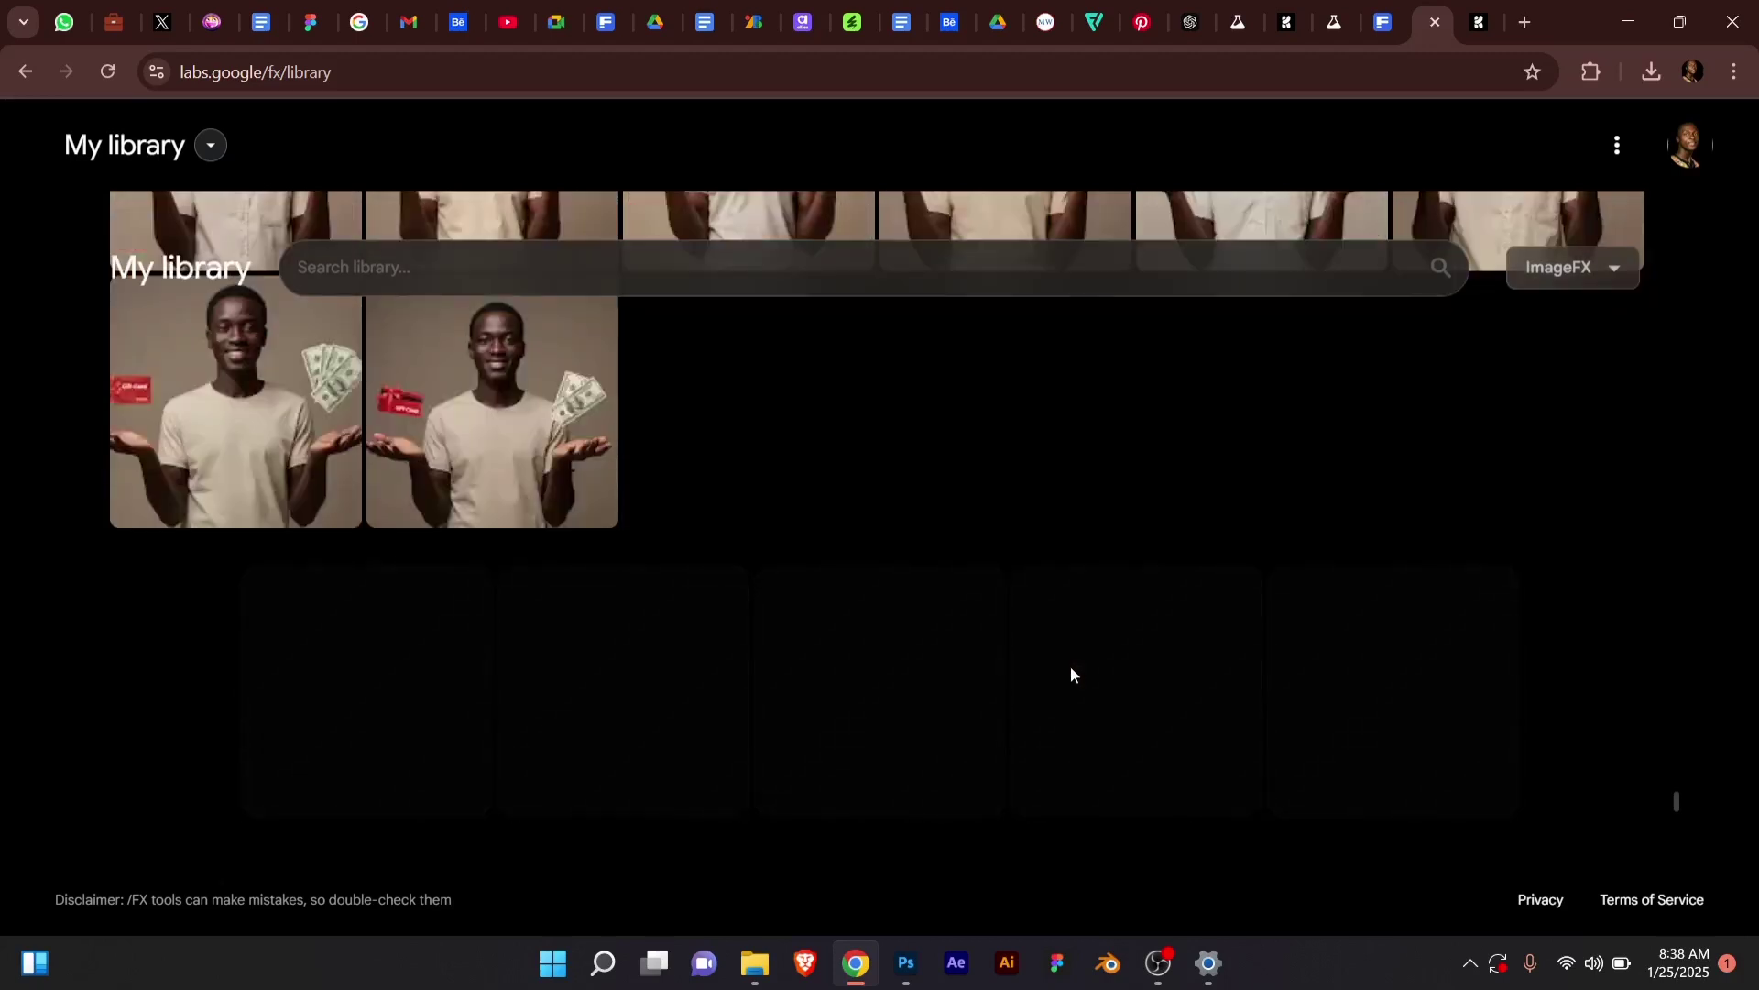
{"action": "scroll", "coordinate": [1072, 675], "scroll_direction": "down", "scroll_amount": 1}
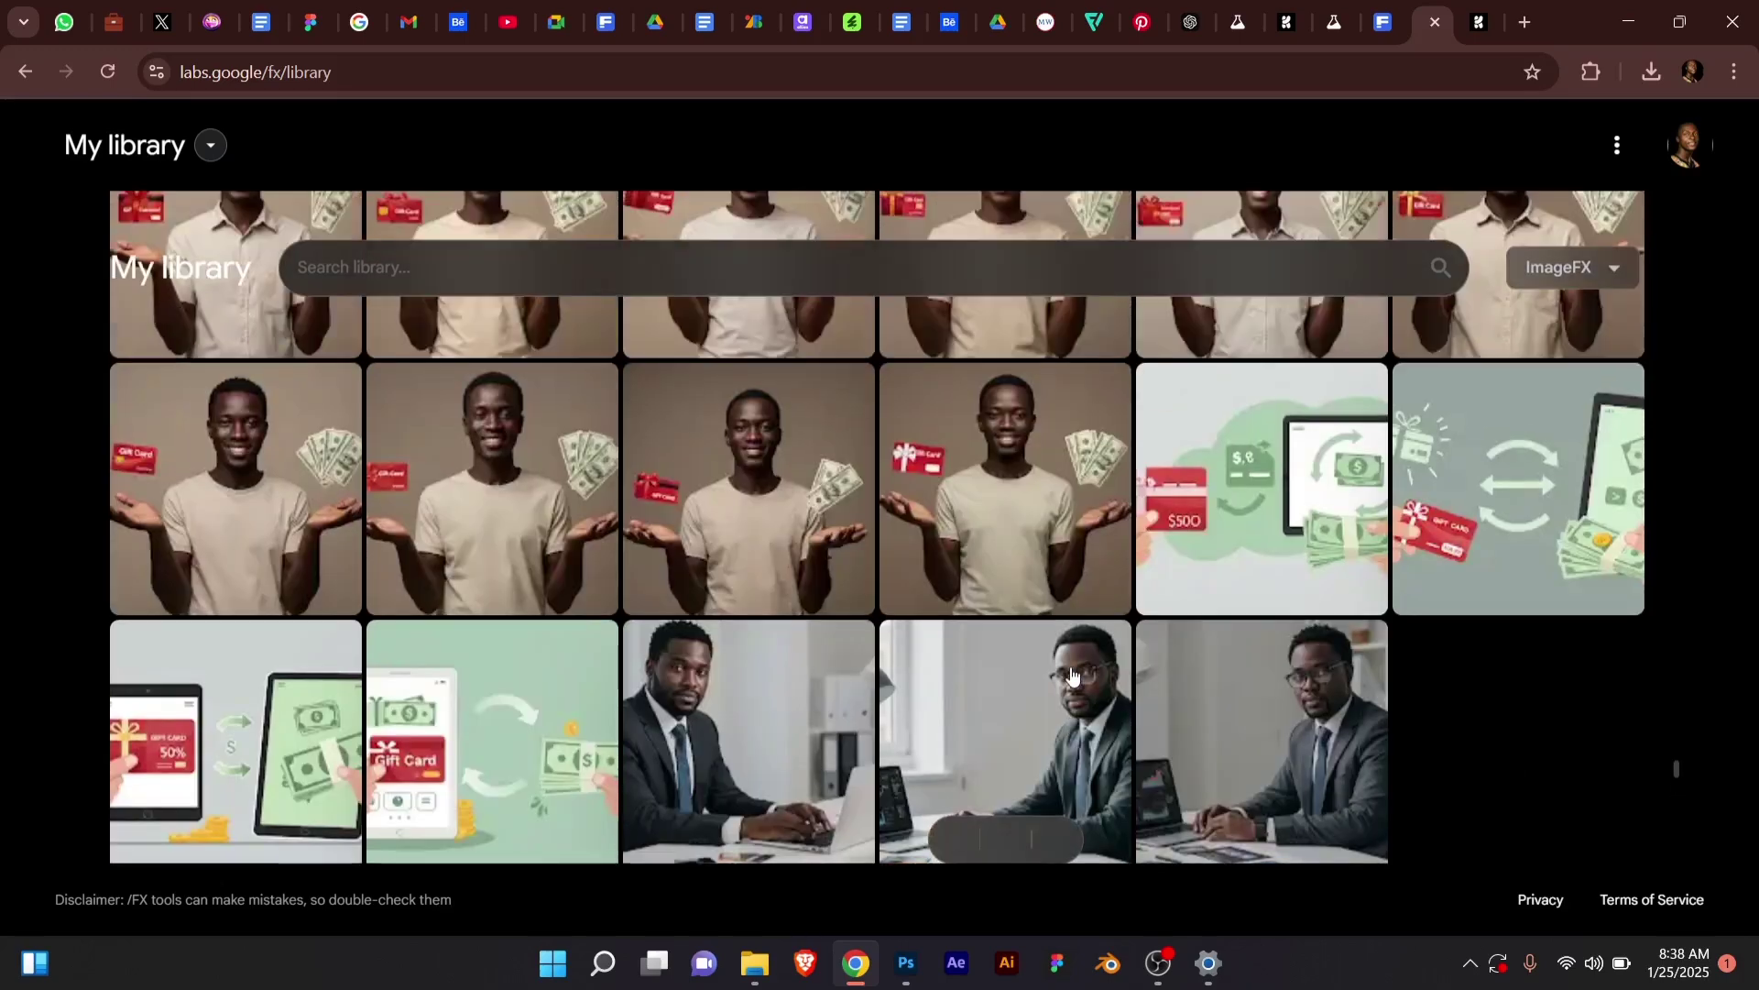
{"action": "scroll", "coordinate": [1072, 675], "scroll_direction": "down", "scroll_amount": 4}
{"action": "scroll", "coordinate": [1072, 675], "scroll_direction": "down", "scroll_amount": 2}
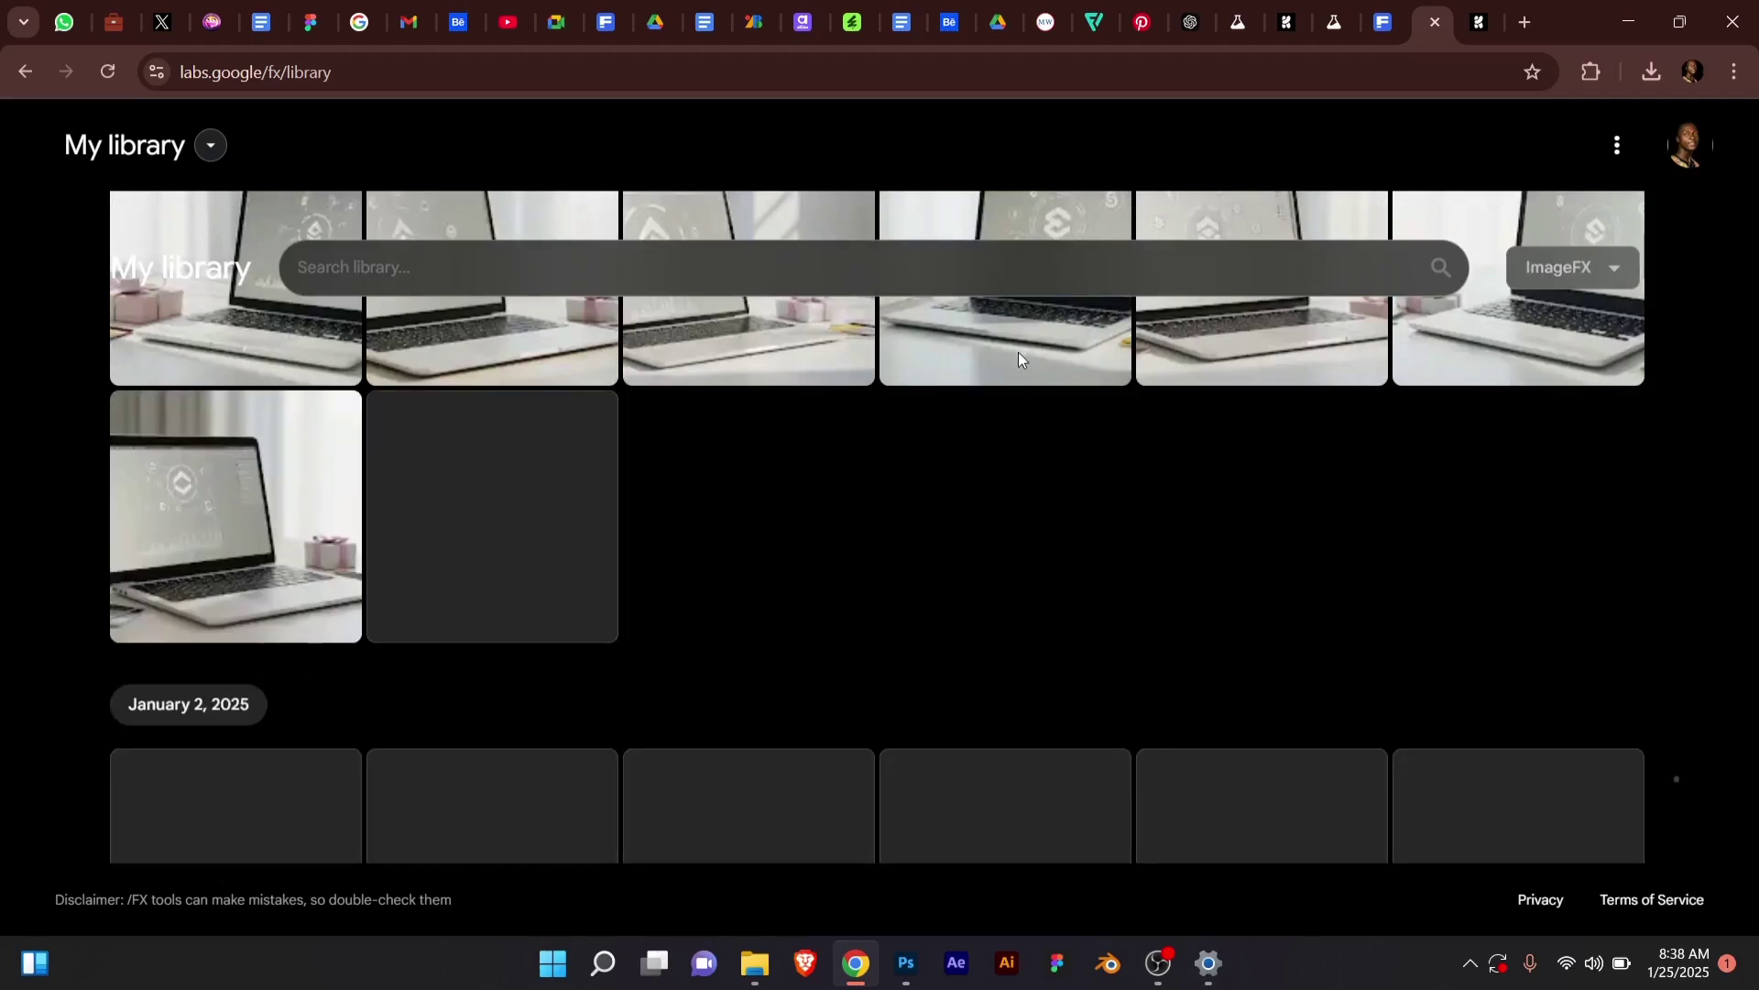
Examine the older library images: the laptop scenes, the January 2, 2025 seedlings and landscapes, and the January 1, 2025 set.
{"action": "scroll", "coordinate": [1001, 521], "scroll_direction": "up", "scroll_amount": 3}
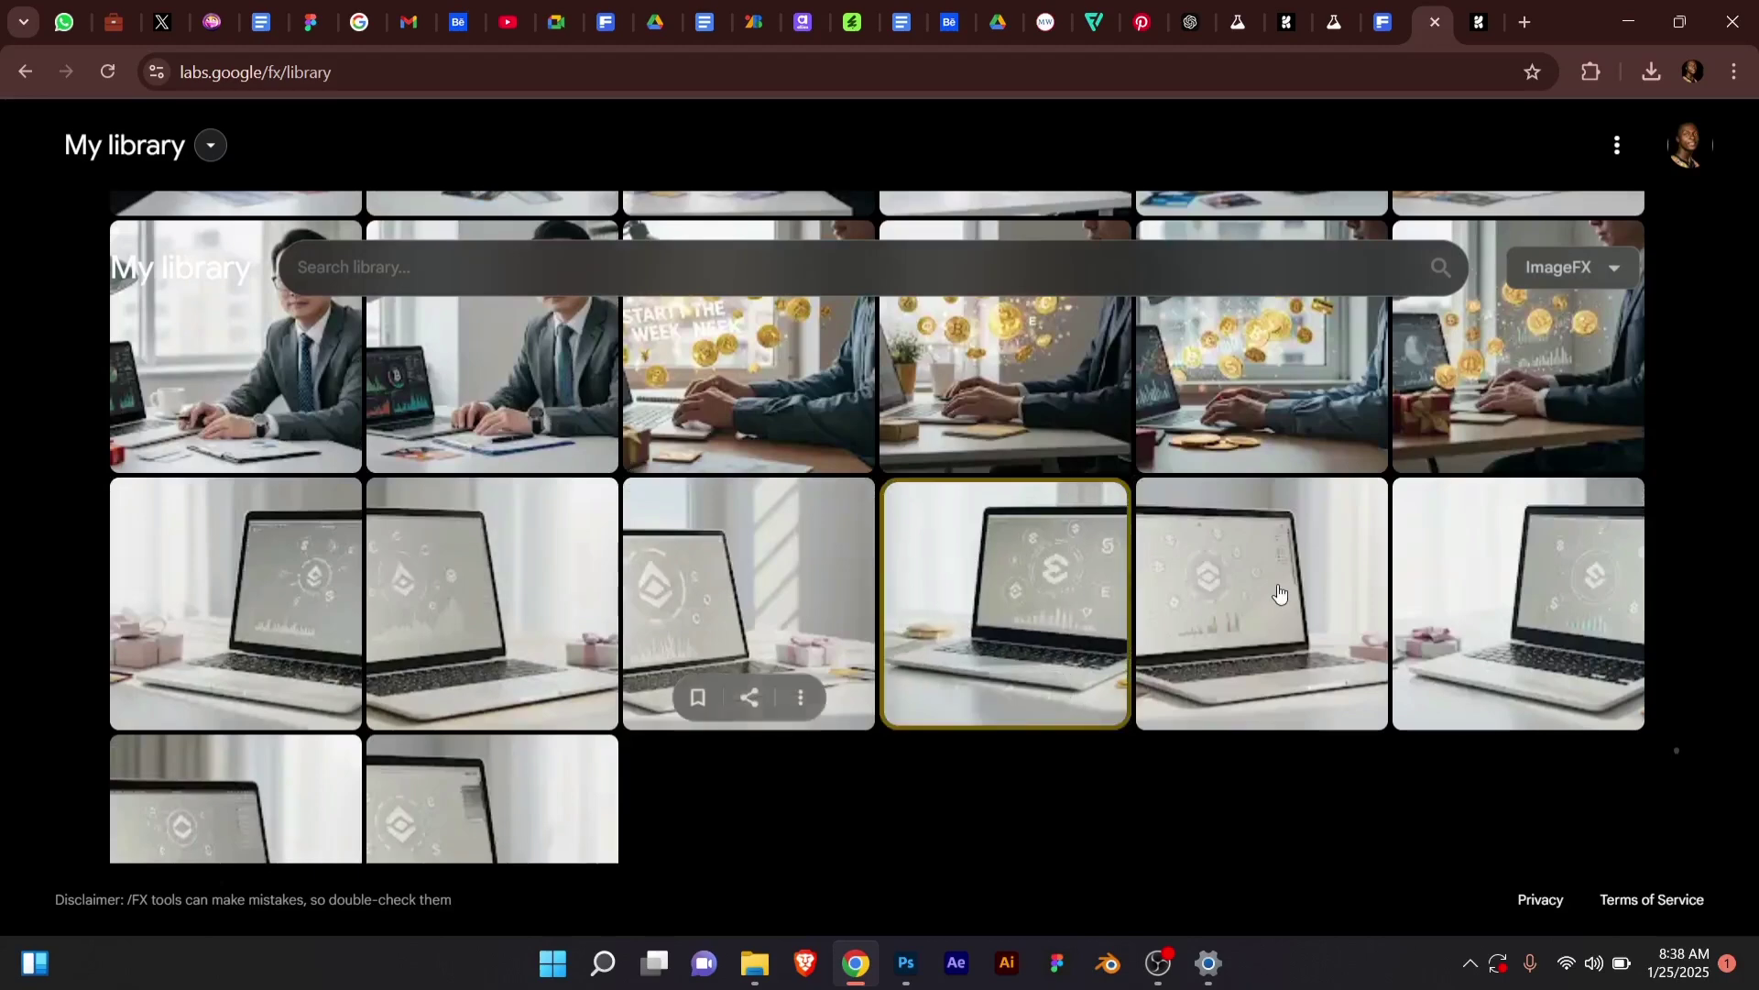
{"action": "scroll", "coordinate": [1279, 594], "scroll_direction": "down", "scroll_amount": 5}
{"action": "scroll", "coordinate": [879, 577], "scroll_direction": "down", "scroll_amount": 2}
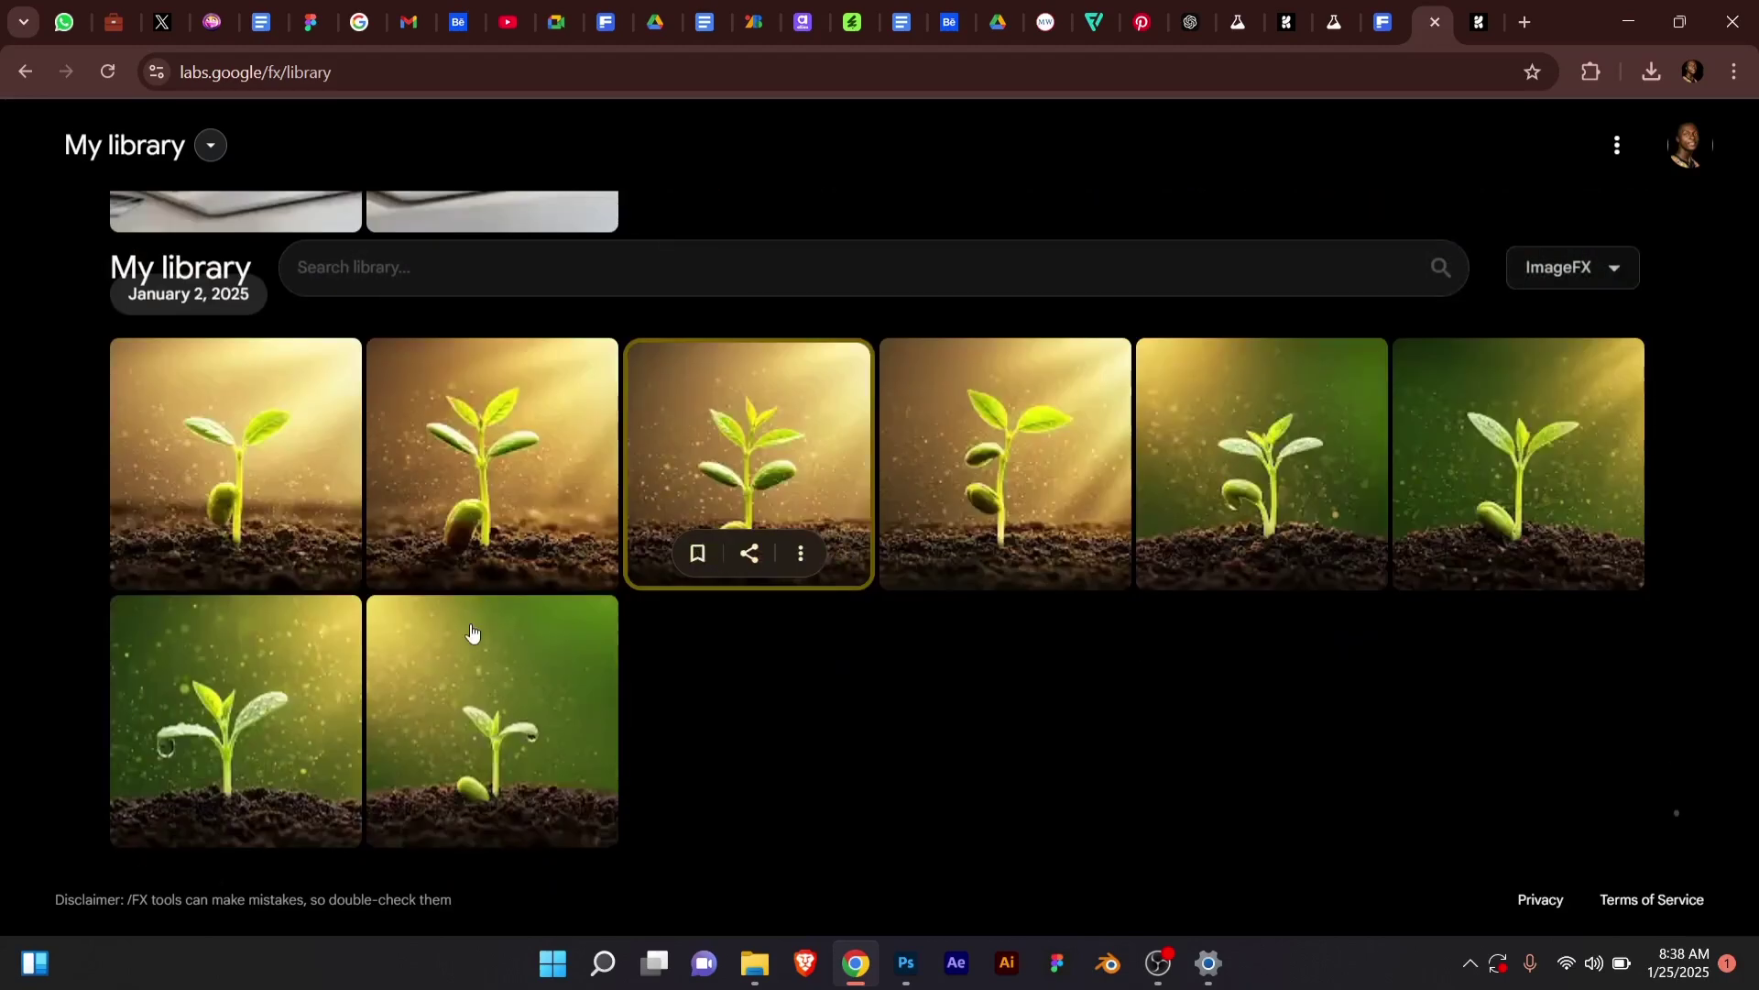
{"action": "scroll", "coordinate": [366, 541], "scroll_direction": "down", "scroll_amount": 2}
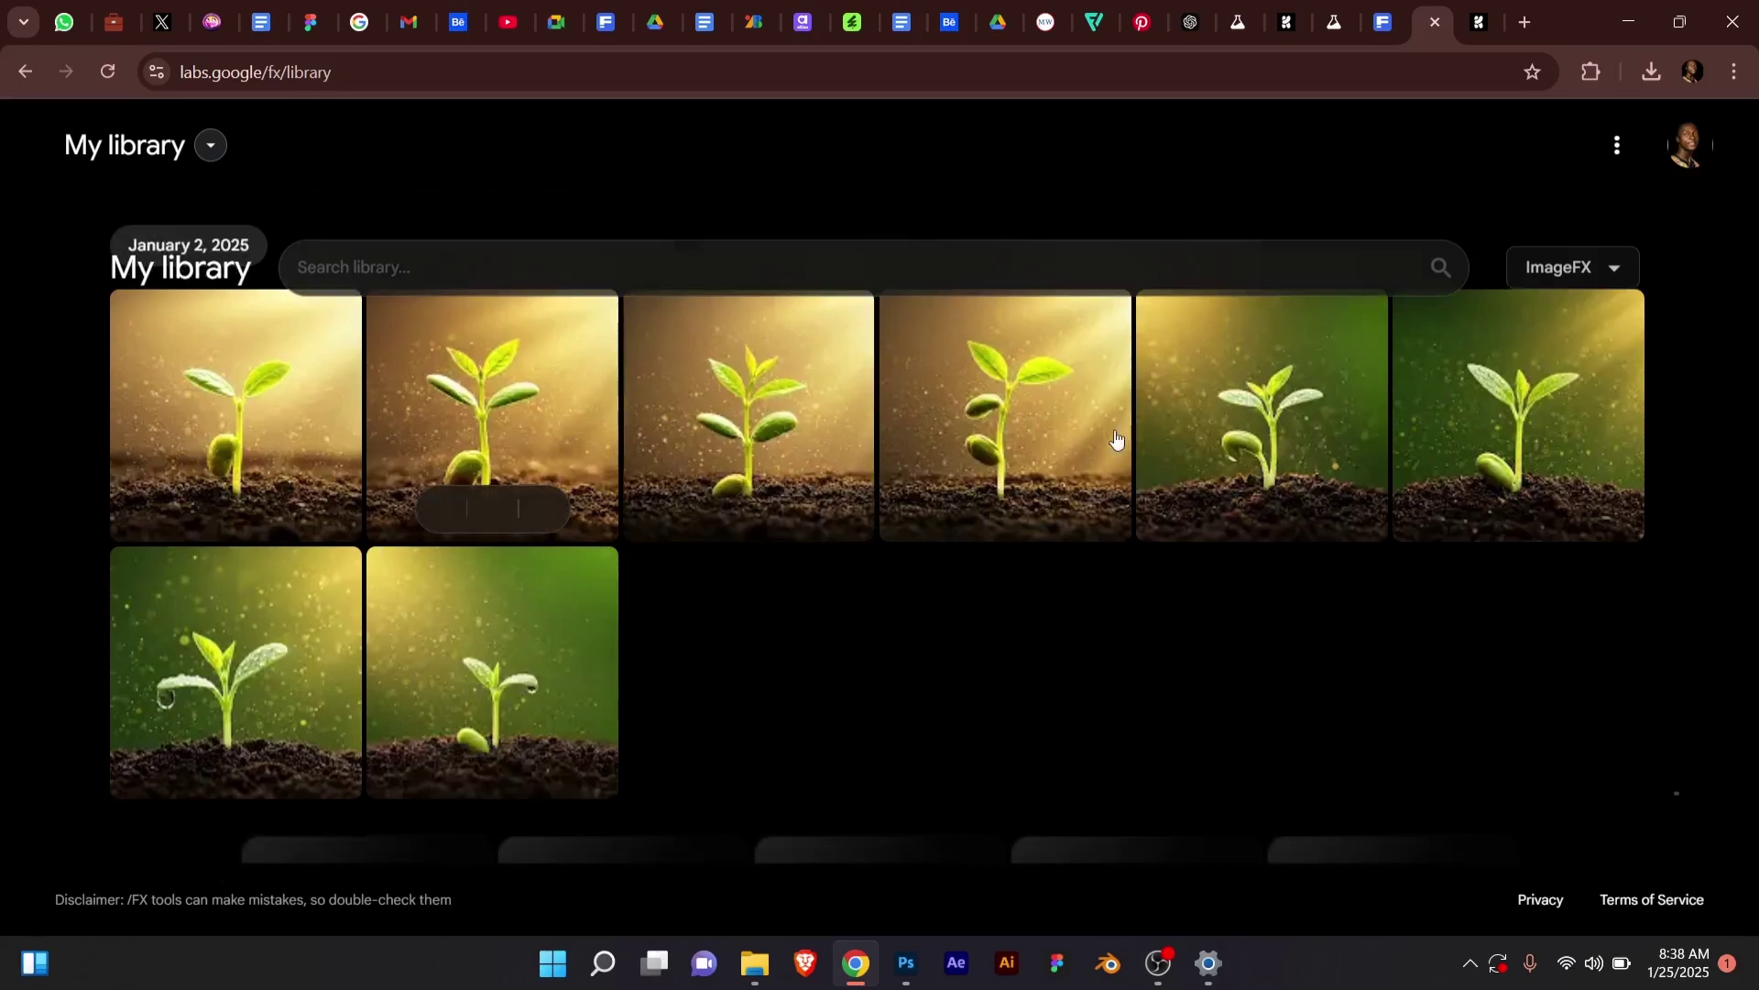
{"action": "mouse_move", "coordinate": [682, 388]}
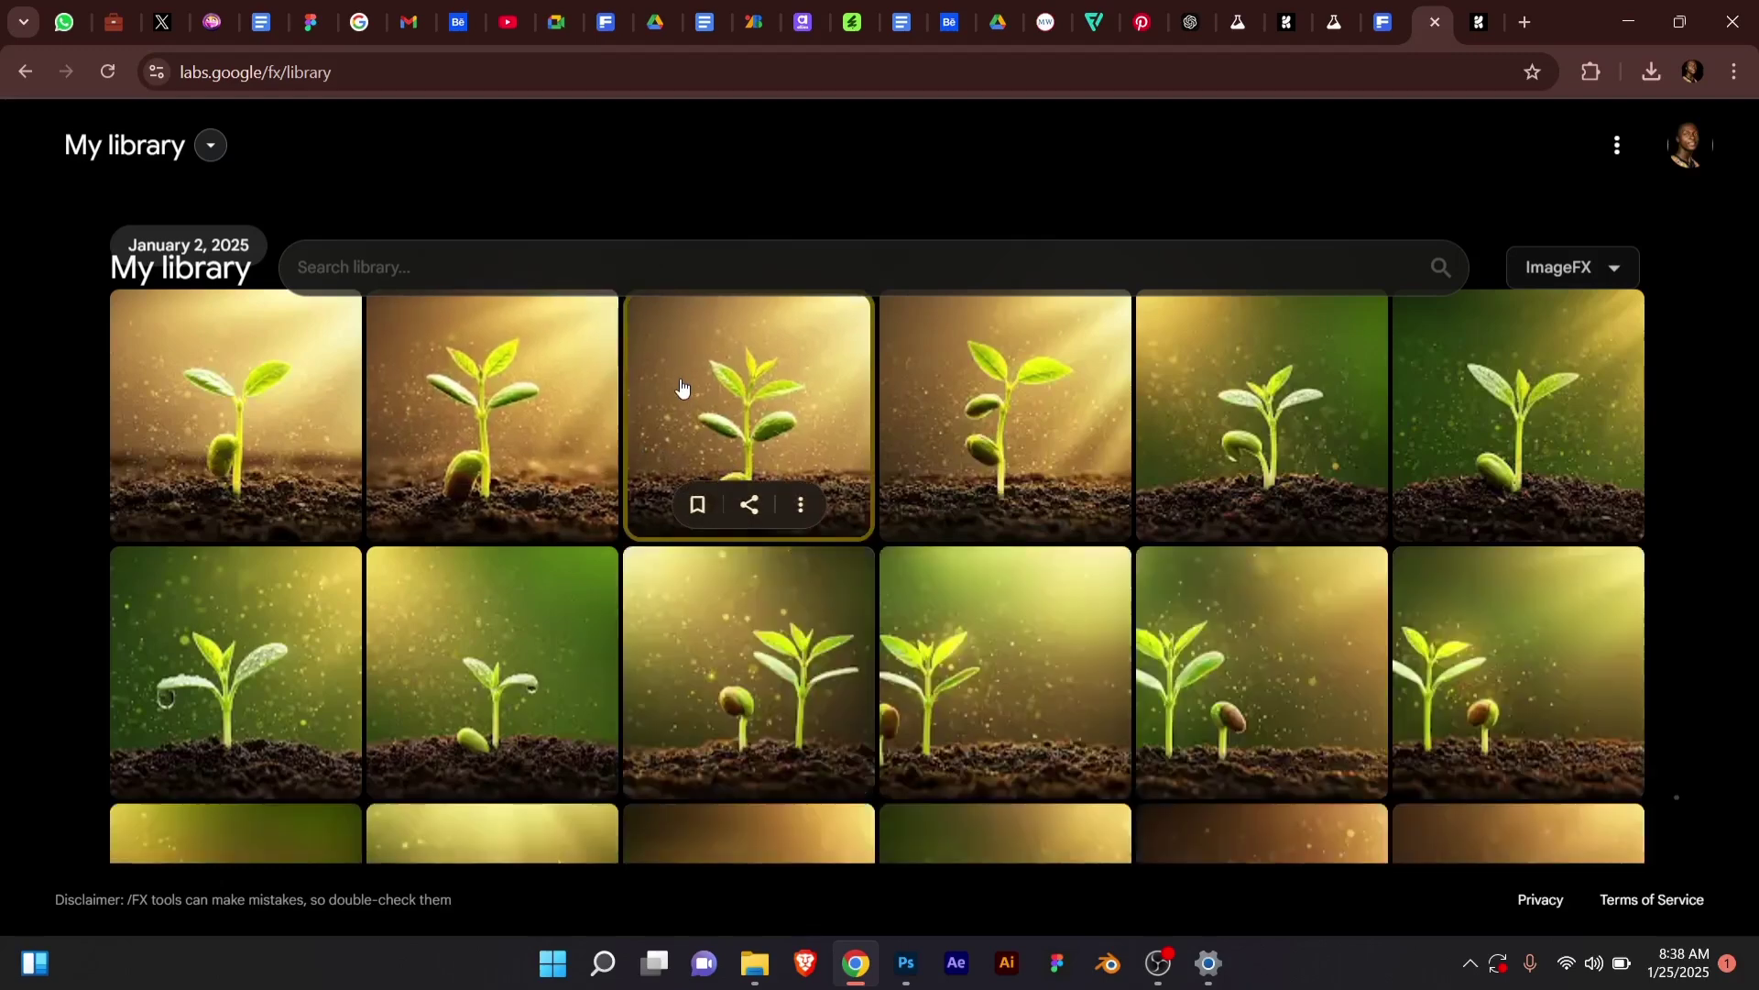
{"action": "scroll", "coordinate": [680, 404], "scroll_direction": "down", "scroll_amount": 3}
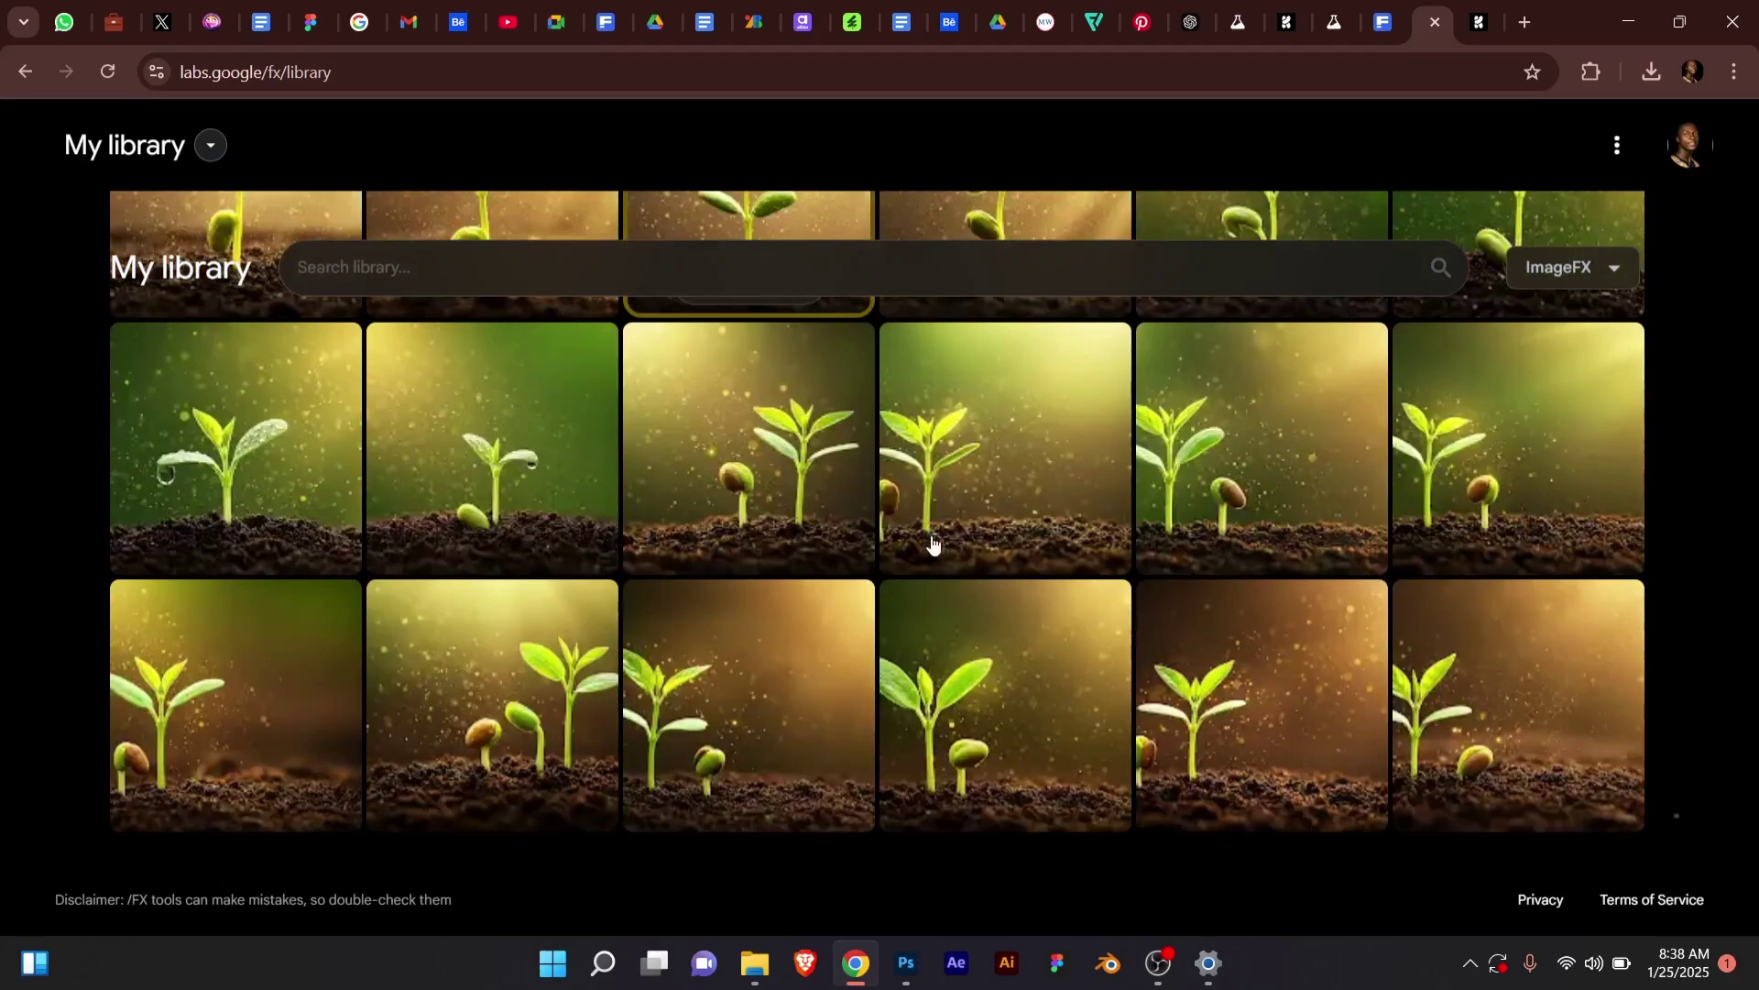
{"action": "scroll", "coordinate": [220, 502], "scroll_direction": "down", "scroll_amount": 1}
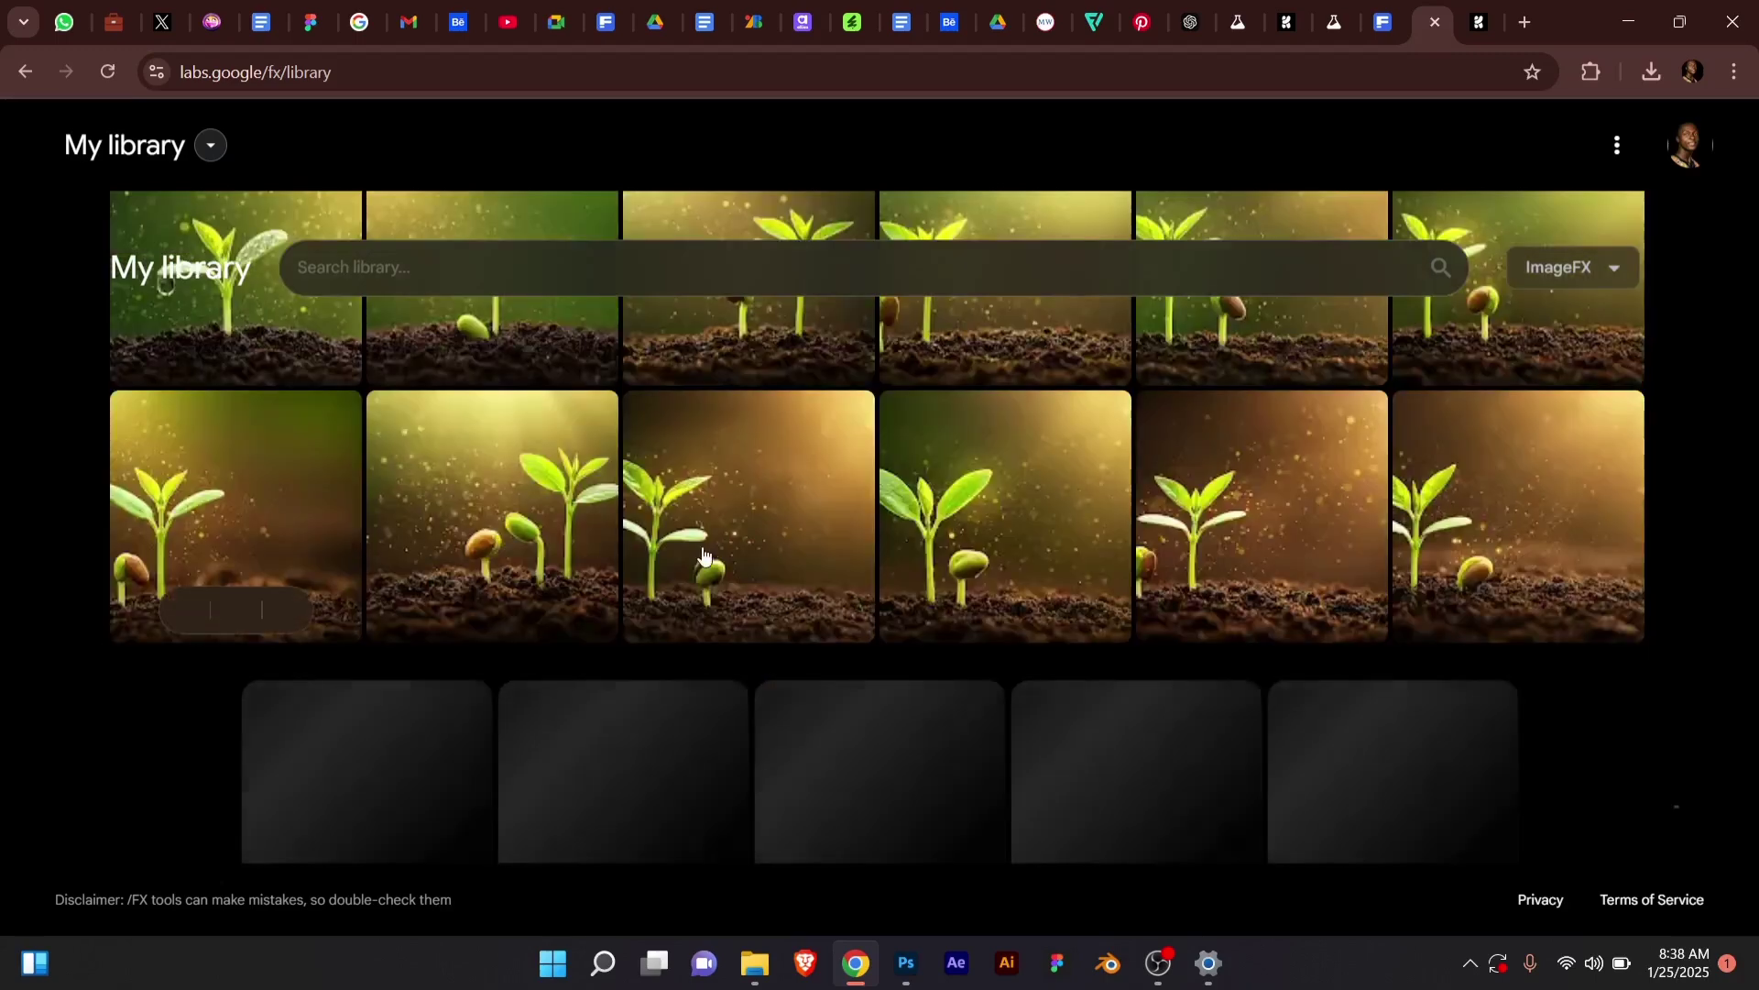
{"action": "mouse_move", "coordinate": [753, 510]}
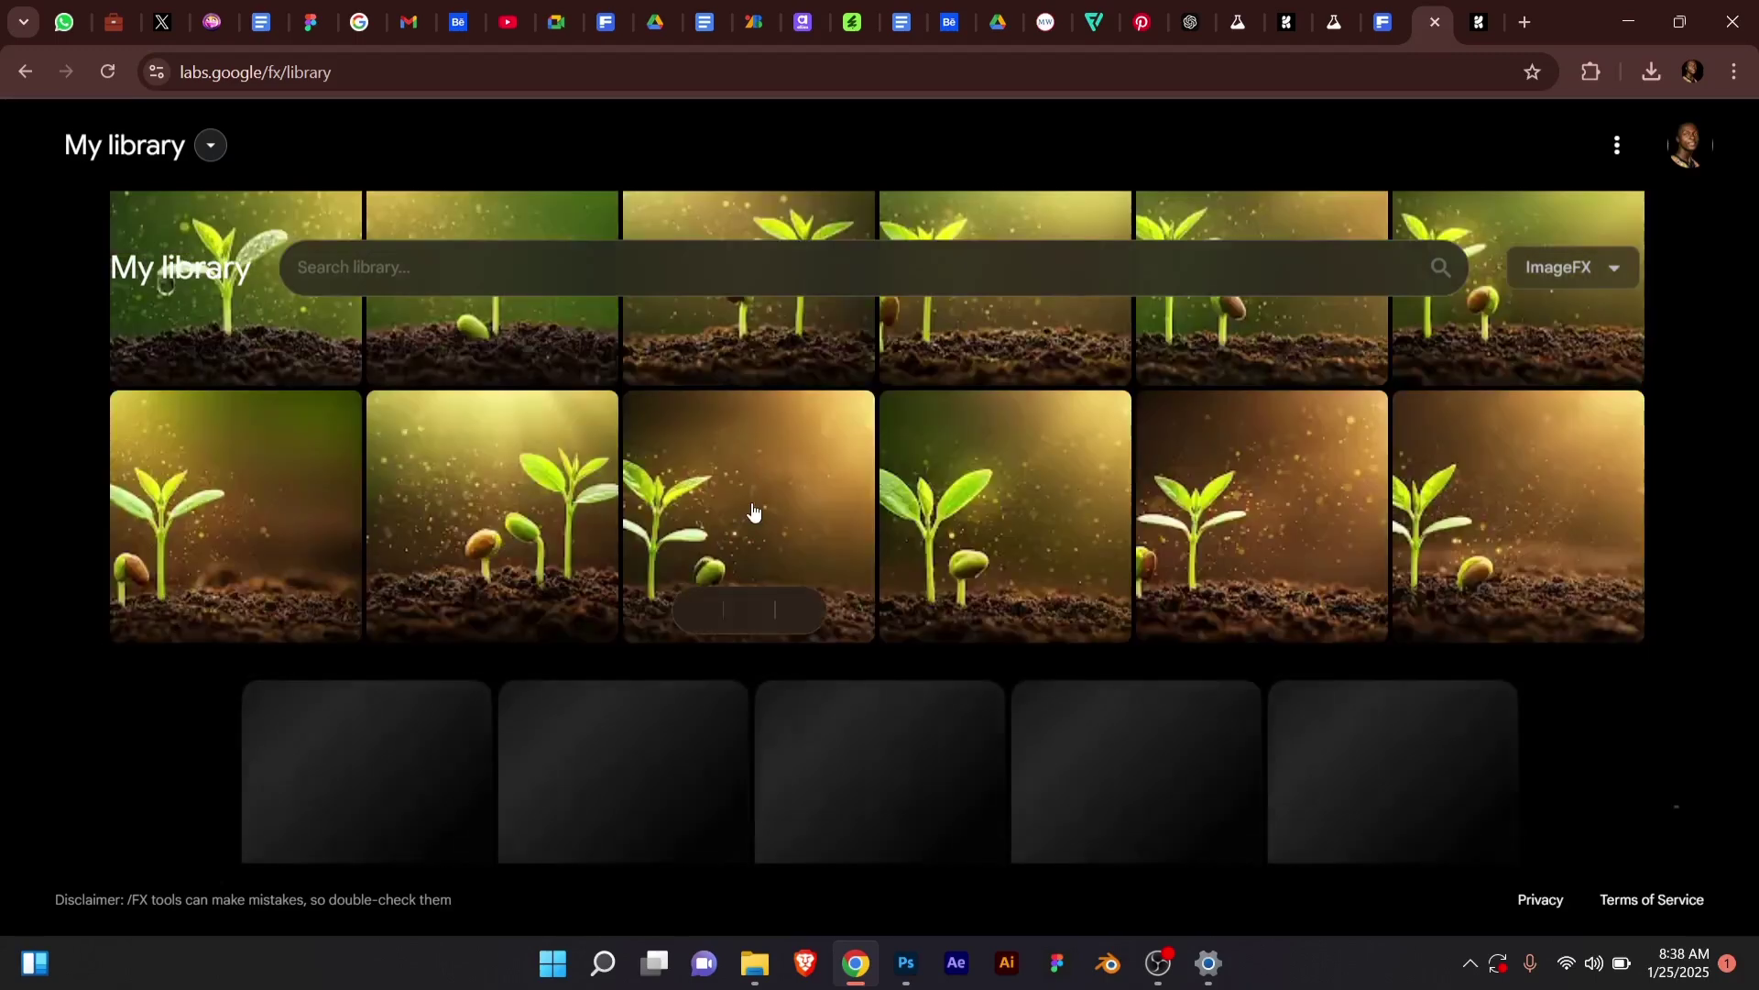
{"action": "scroll", "coordinate": [753, 510], "scroll_direction": "down", "scroll_amount": 3}
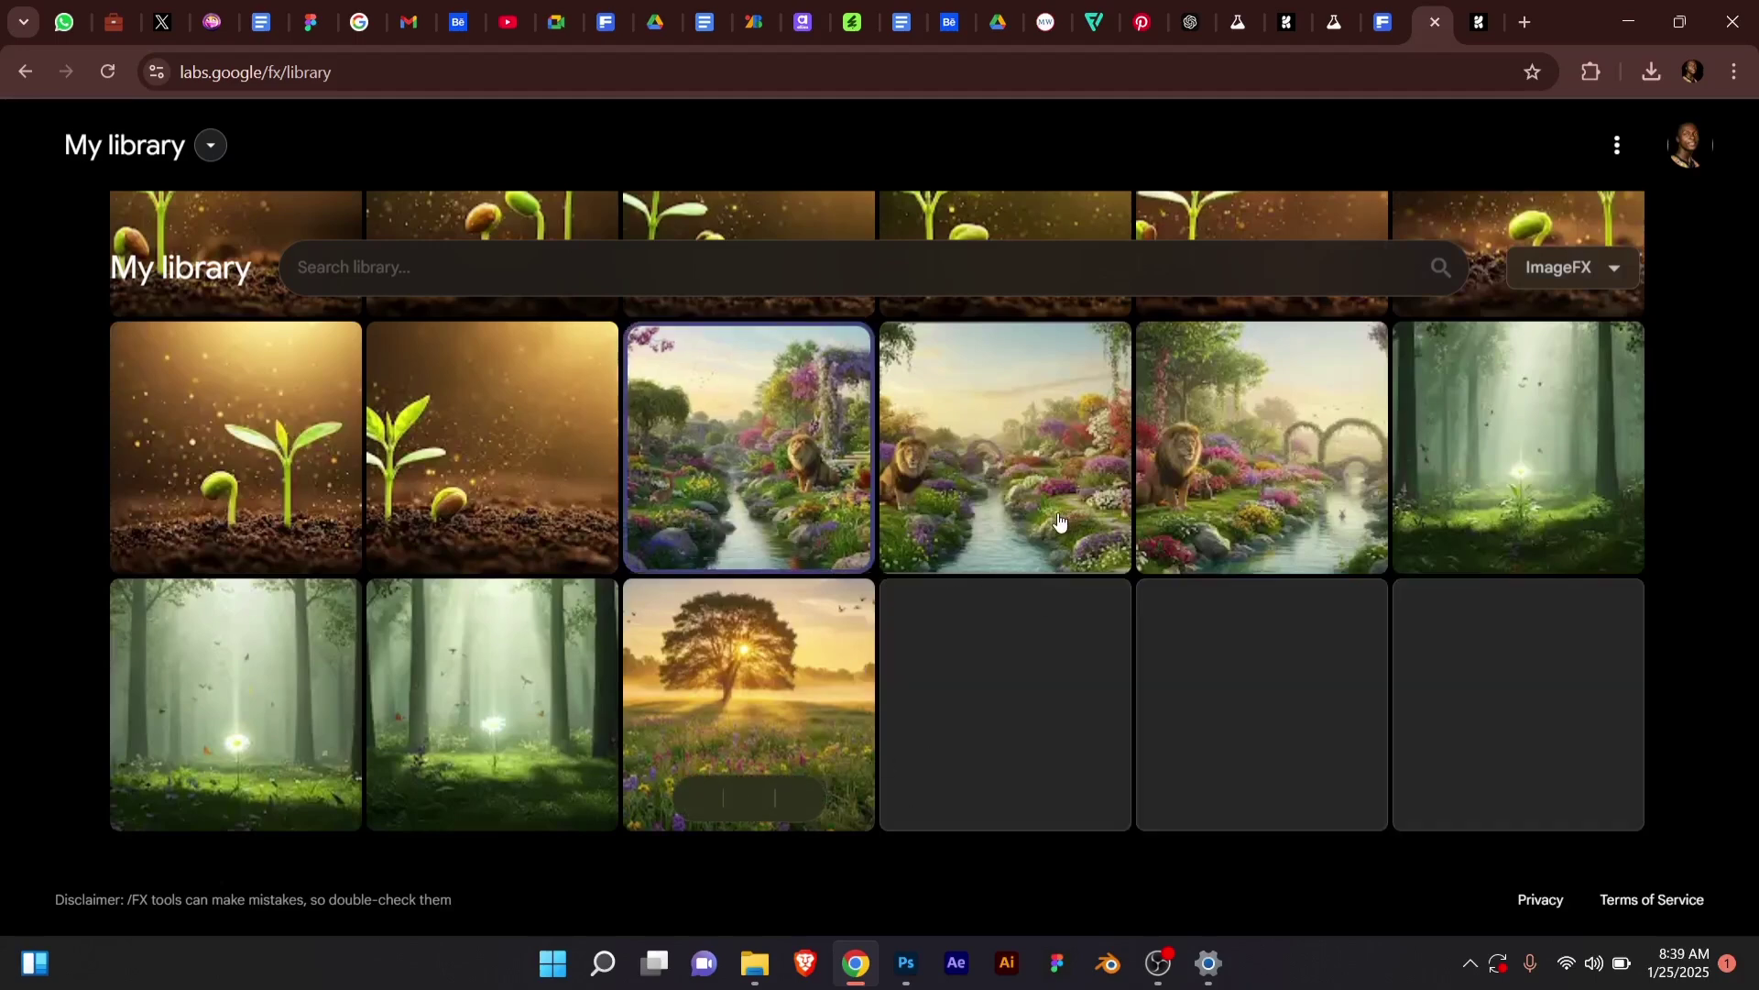
{"action": "scroll", "coordinate": [1008, 540], "scroll_direction": "down", "scroll_amount": 3}
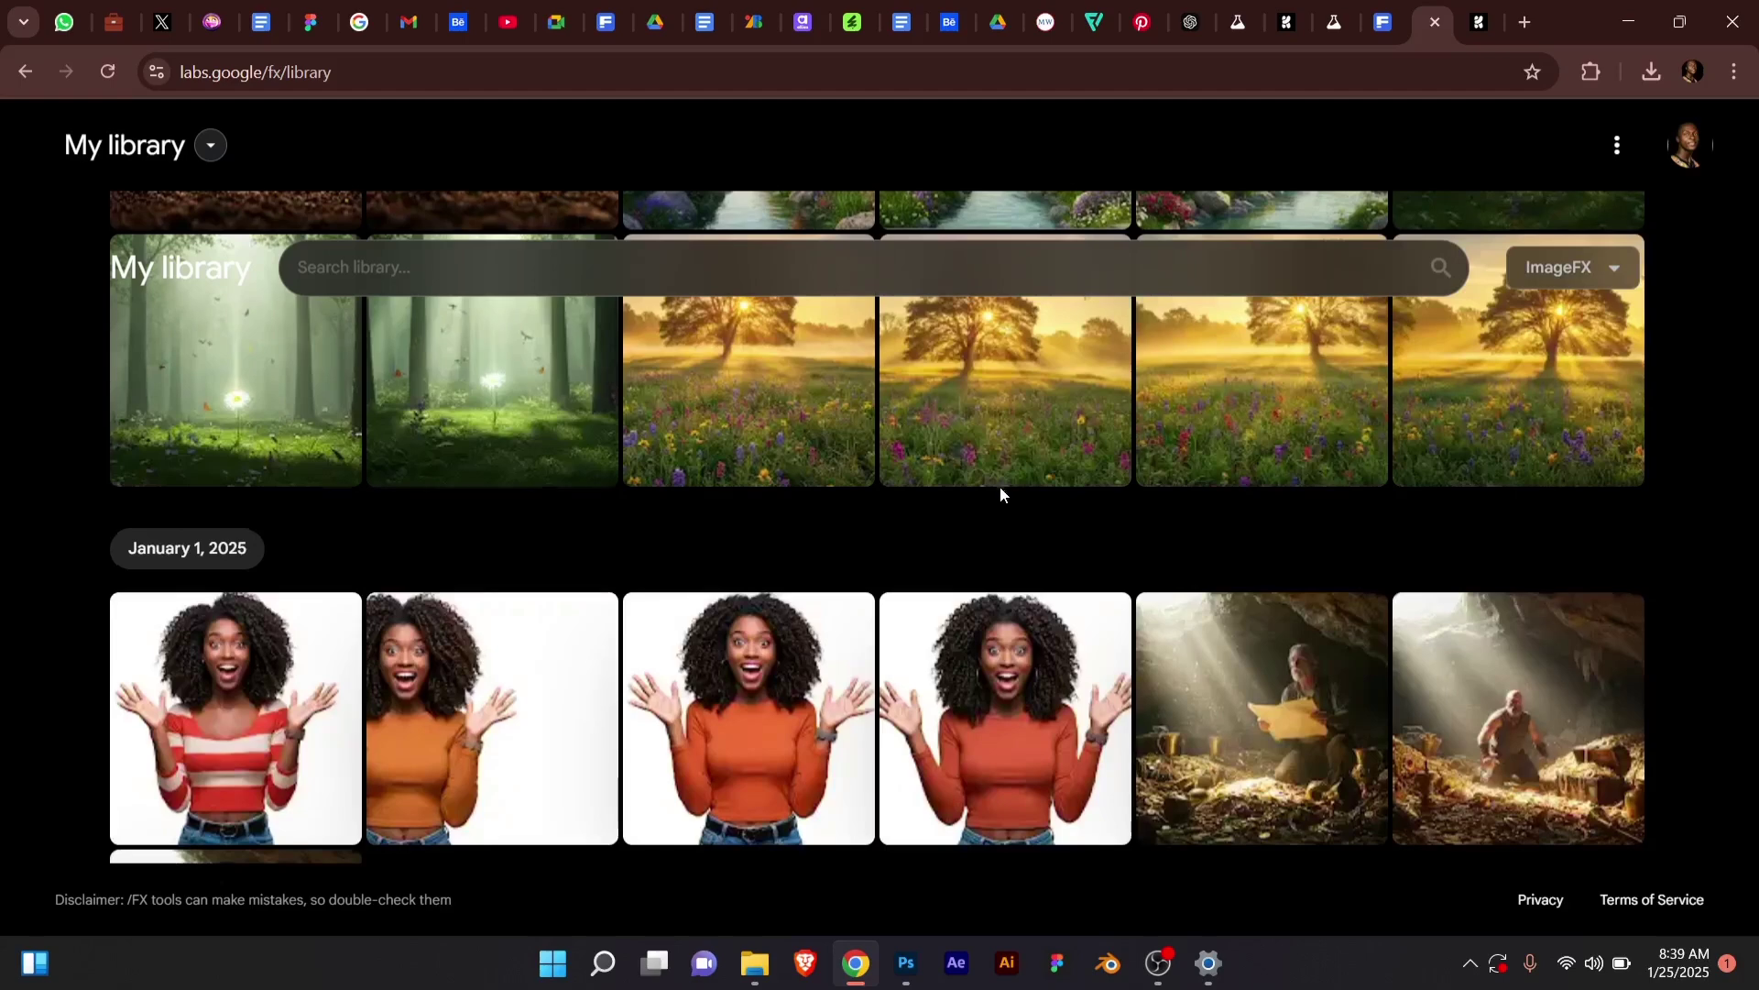
{"action": "scroll", "coordinate": [1002, 495], "scroll_direction": "down", "scroll_amount": 3}
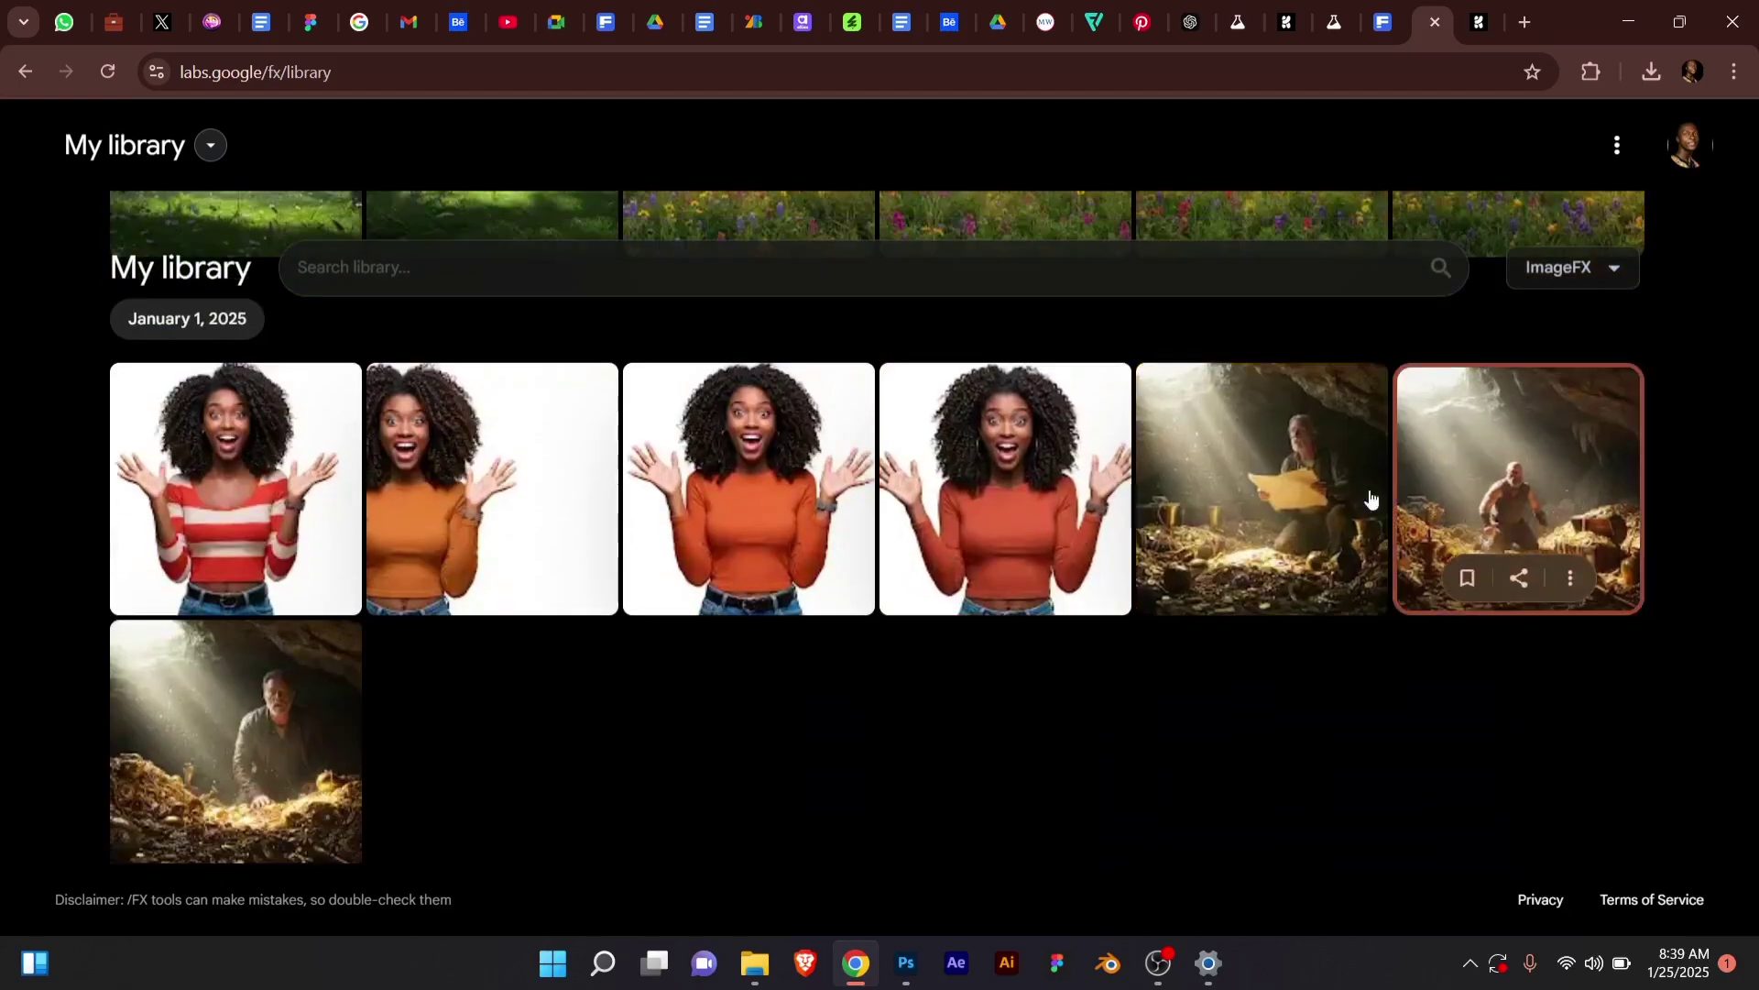
{"action": "scroll", "coordinate": [1325, 525], "scroll_direction": "up", "scroll_amount": 5}
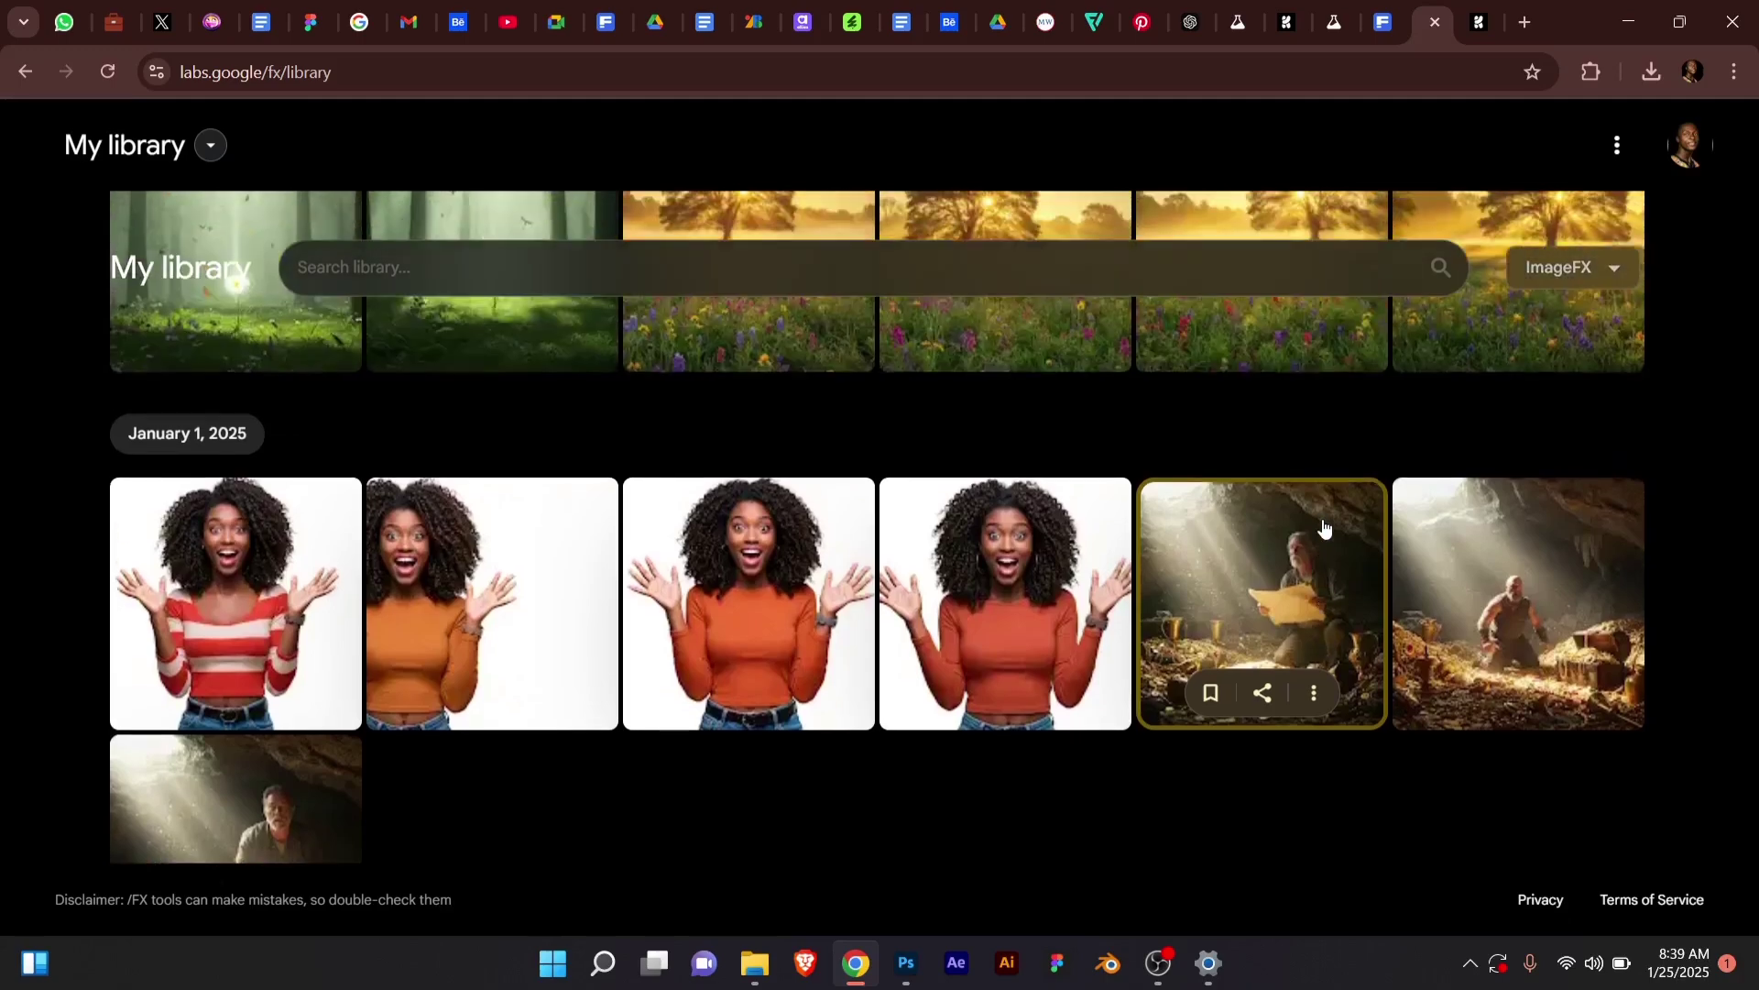
{"action": "scroll", "coordinate": [1020, 594], "scroll_direction": "down", "scroll_amount": 5}
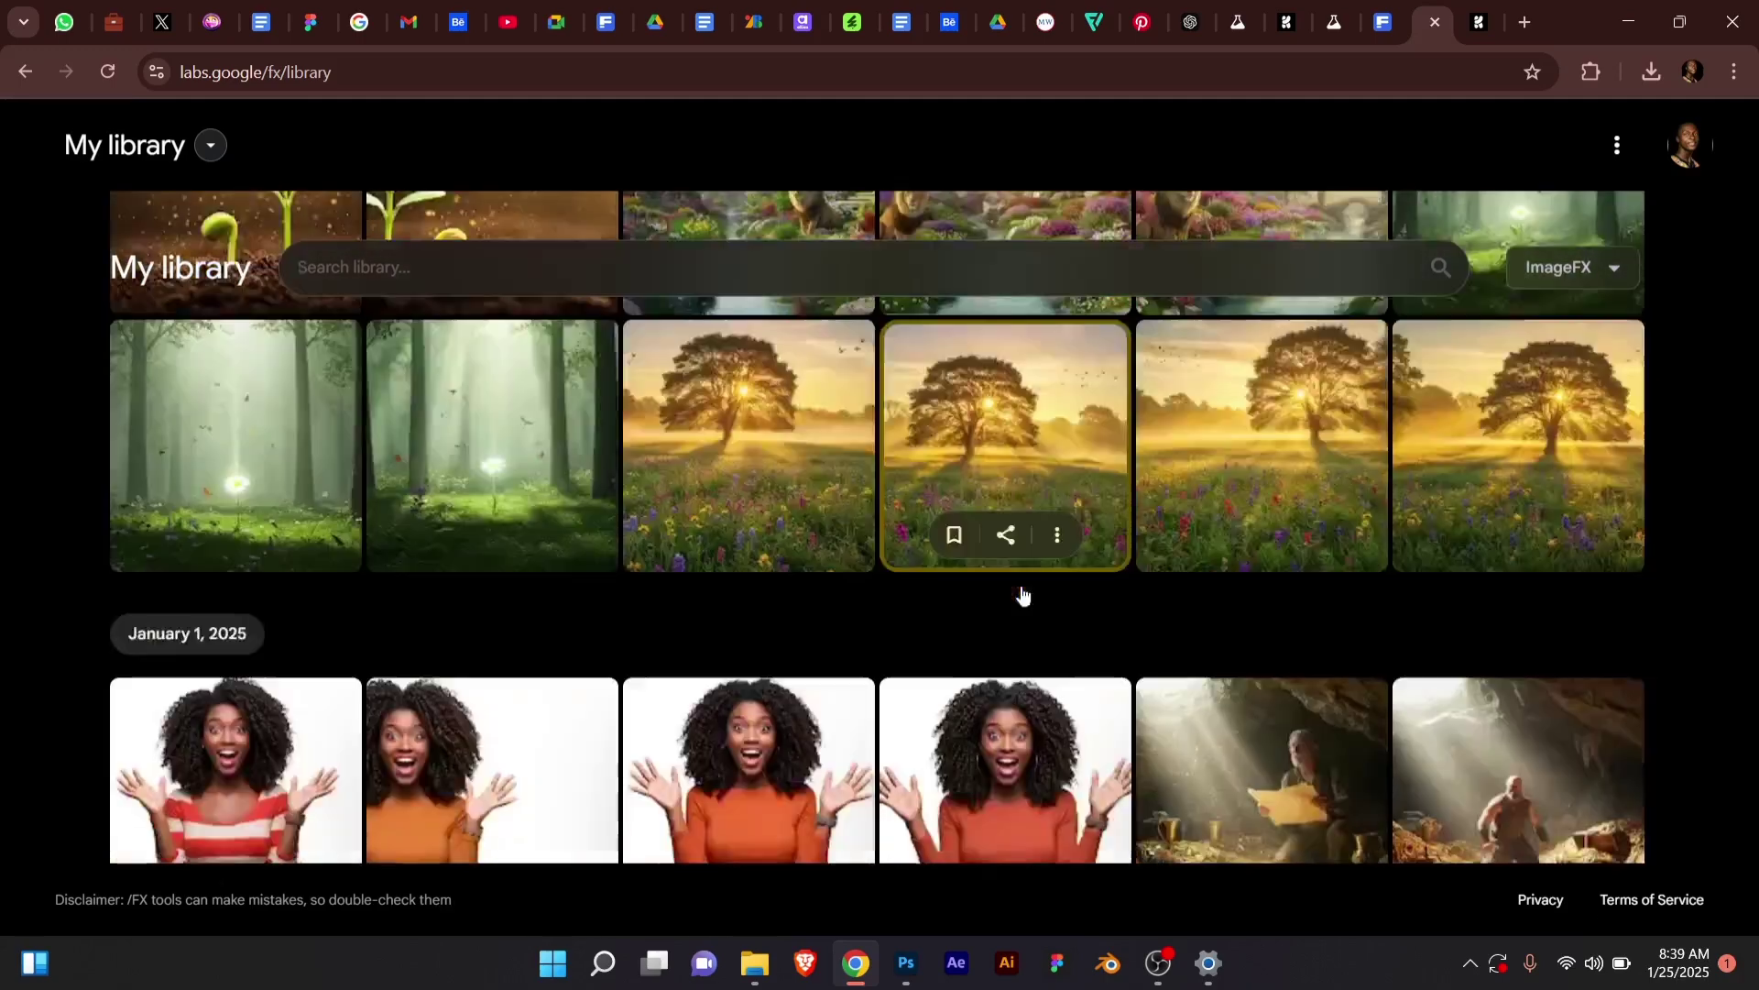
{"action": "scroll", "coordinate": [1521, 453], "scroll_direction": "down", "scroll_amount": 1}
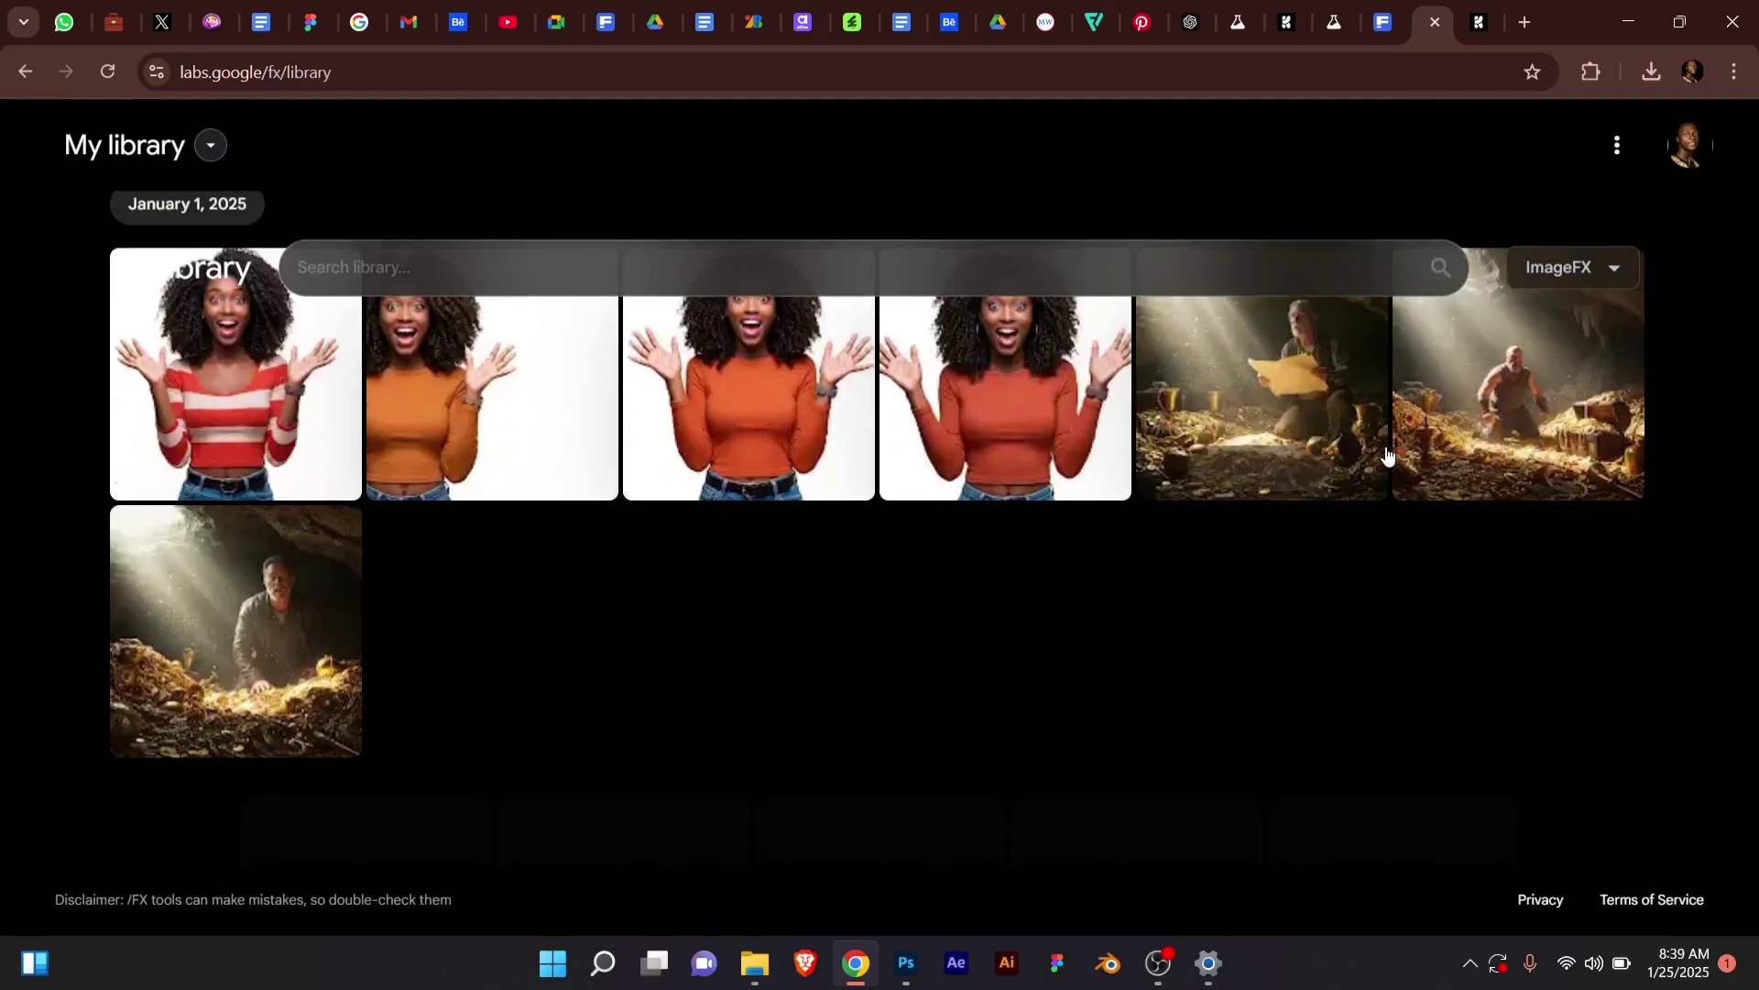
{"action": "scroll", "coordinate": [1388, 454], "scroll_direction": "up", "scroll_amount": 5}
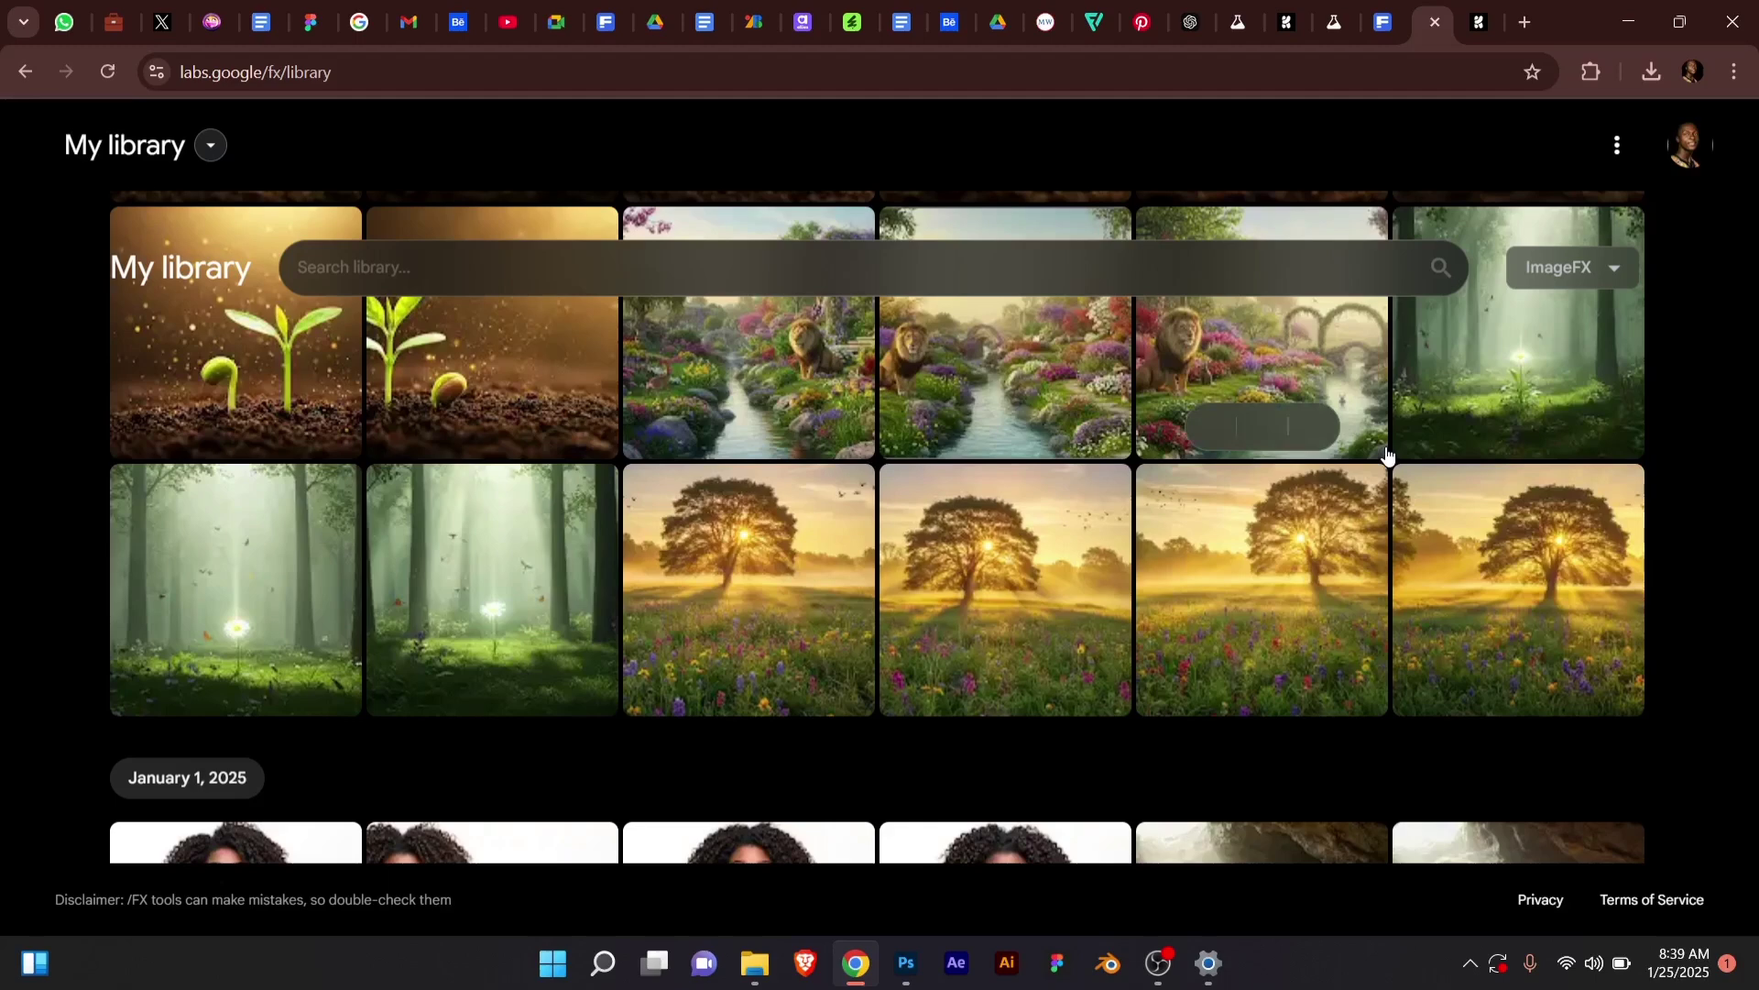
{"action": "mouse_move", "coordinate": [1388, 454]}
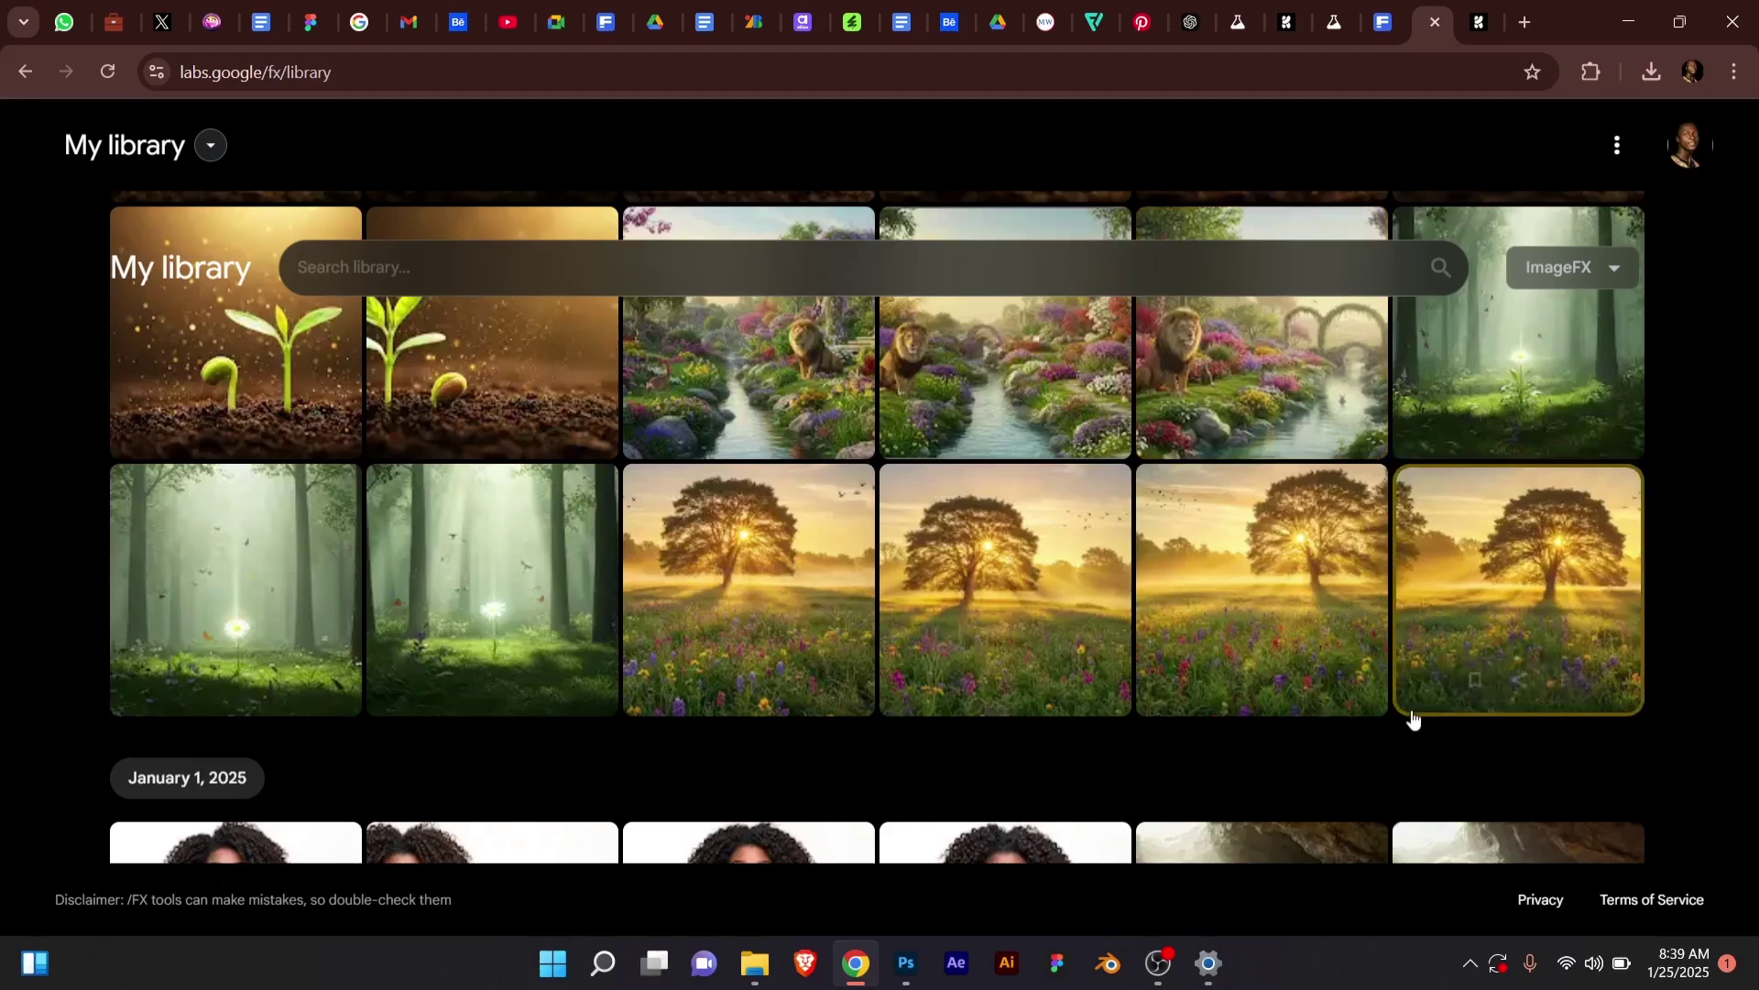
{"action": "left_click", "coordinate": [1160, 964]}
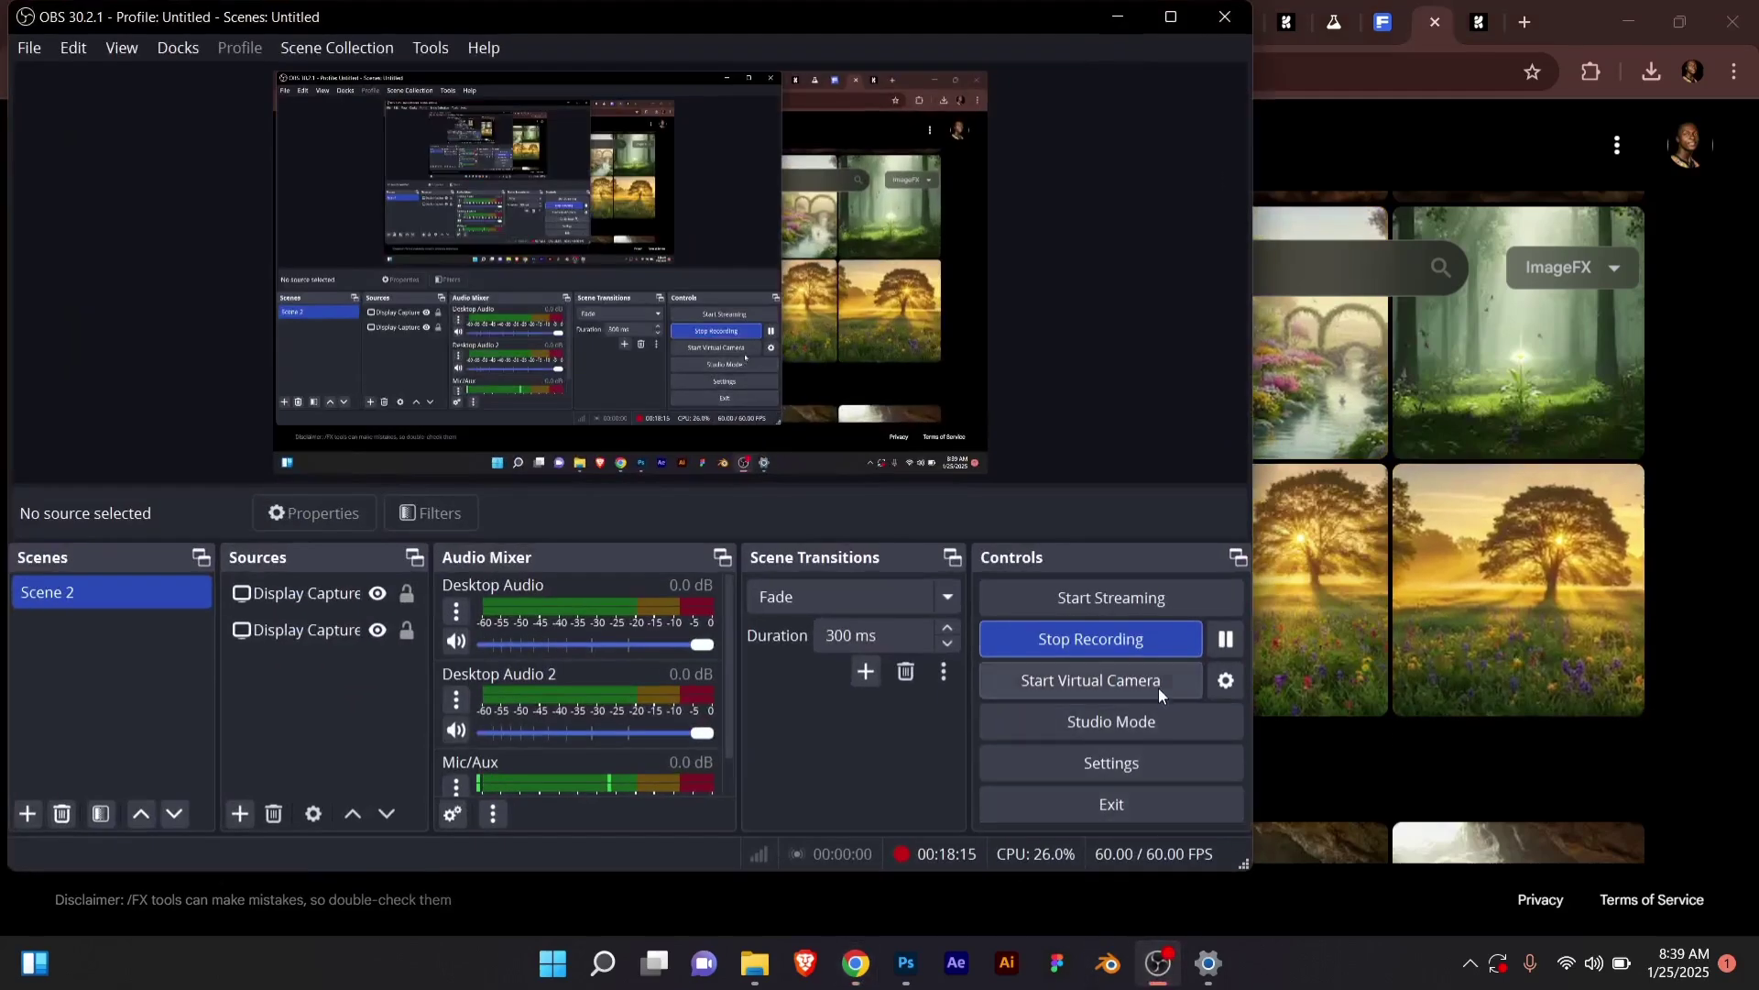